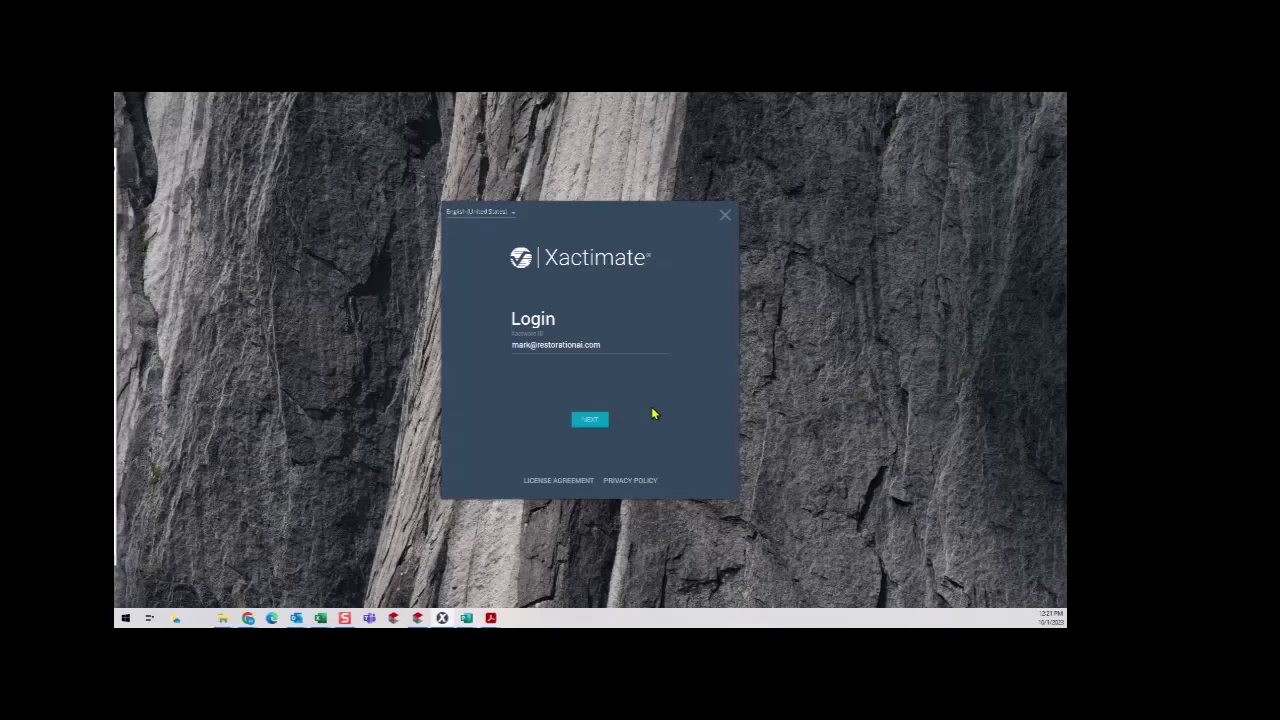
Sign in to Xactimate with the account password to reach Local Projects.
click(594, 421)
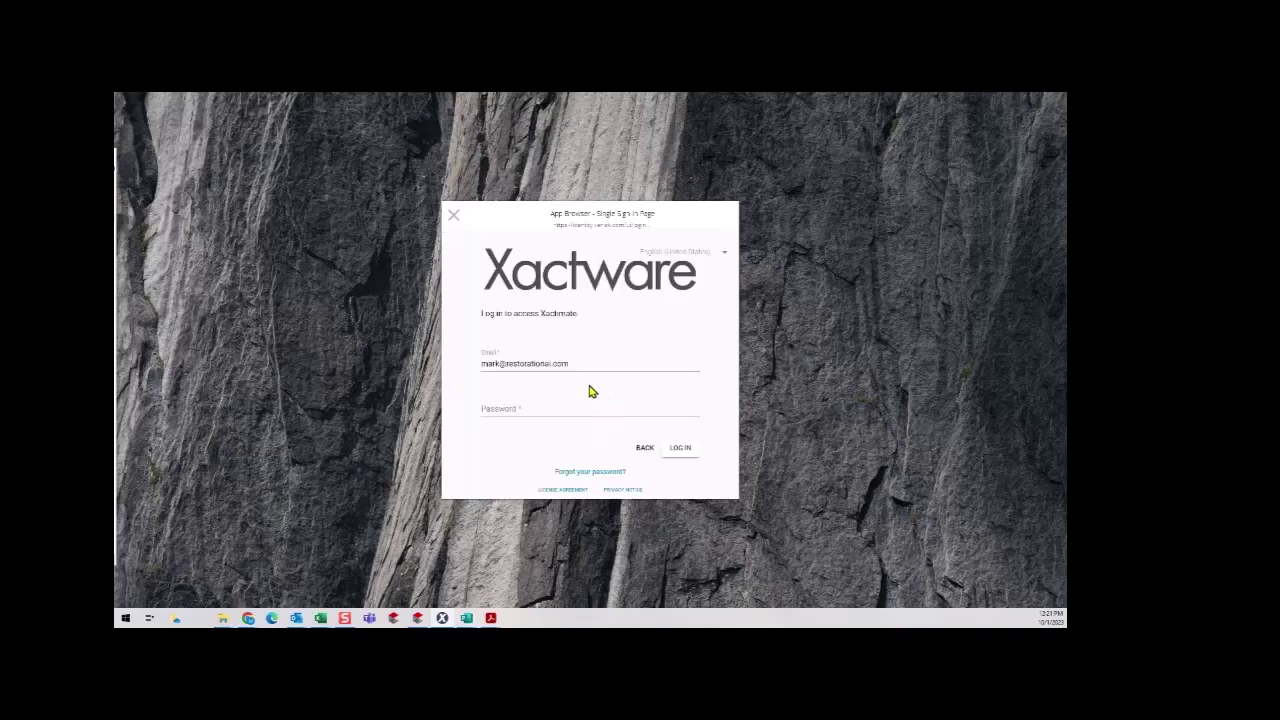
click(527, 410)
text(*)
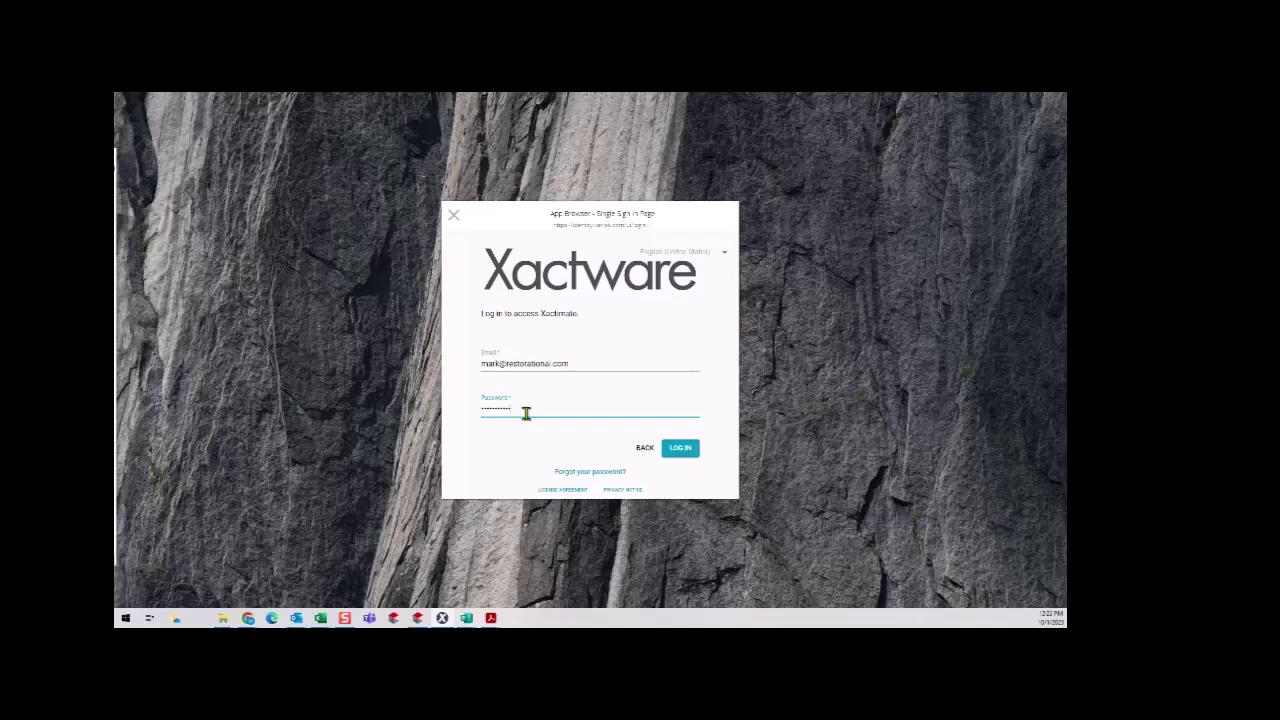
key(Return)
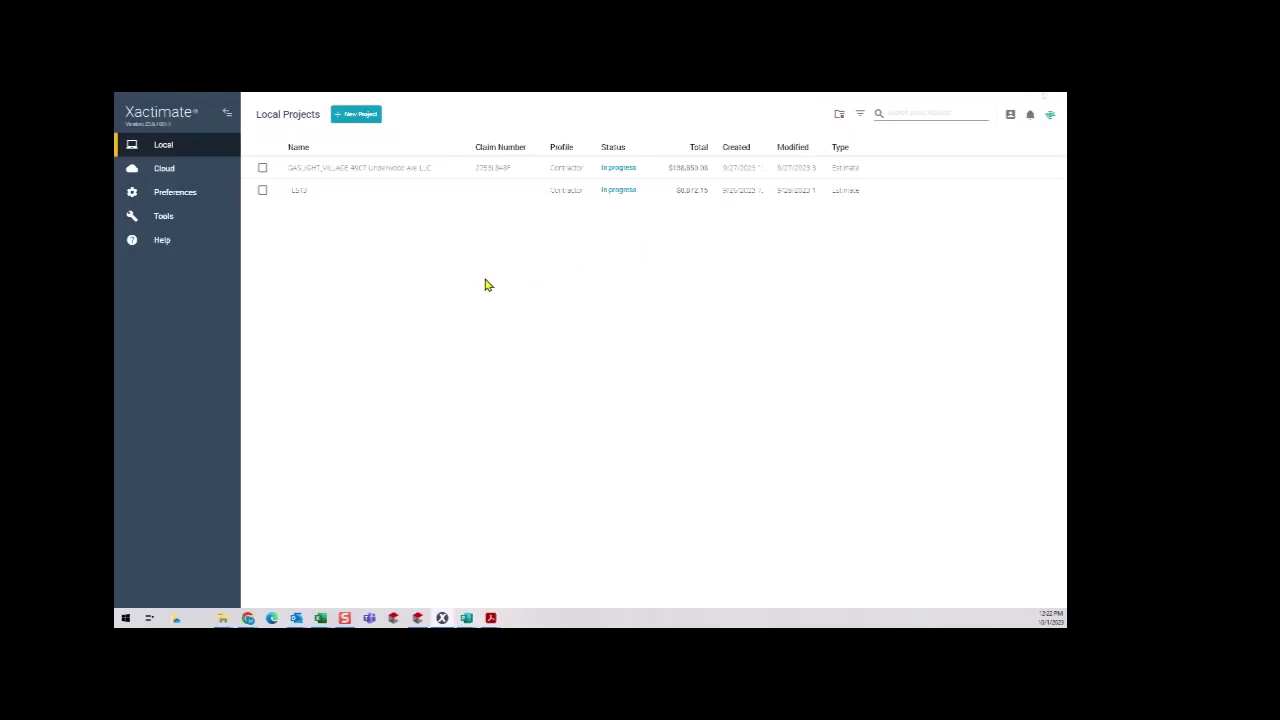
Create a new project and rename it to the client's surname followed by '_SARASOTA'.
click(361, 116)
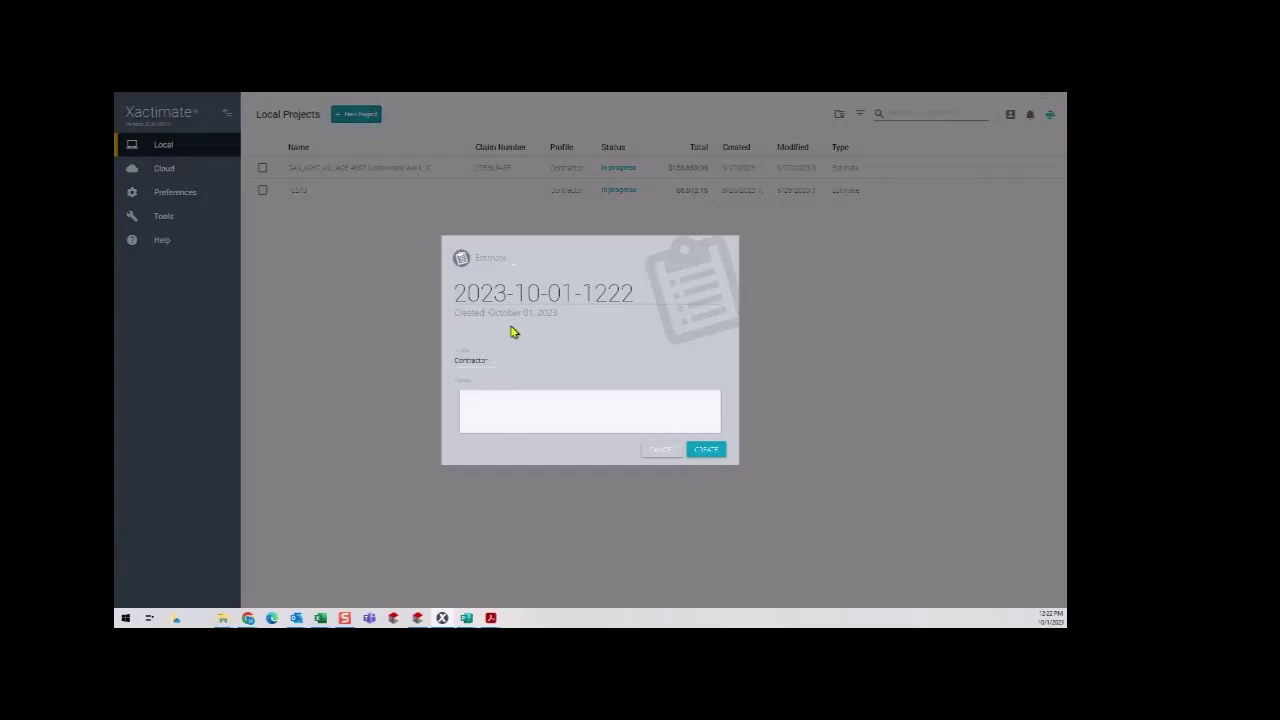
drag(651, 294, 278, 311)
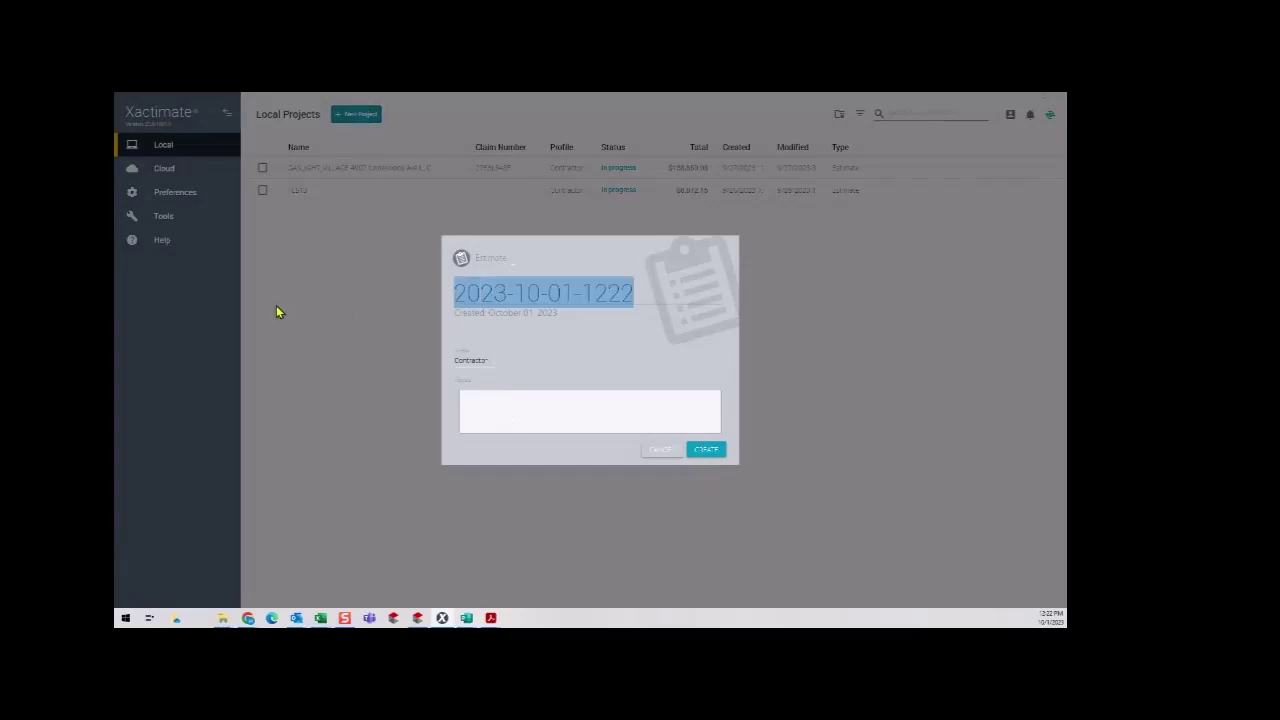
text(CRANEY)
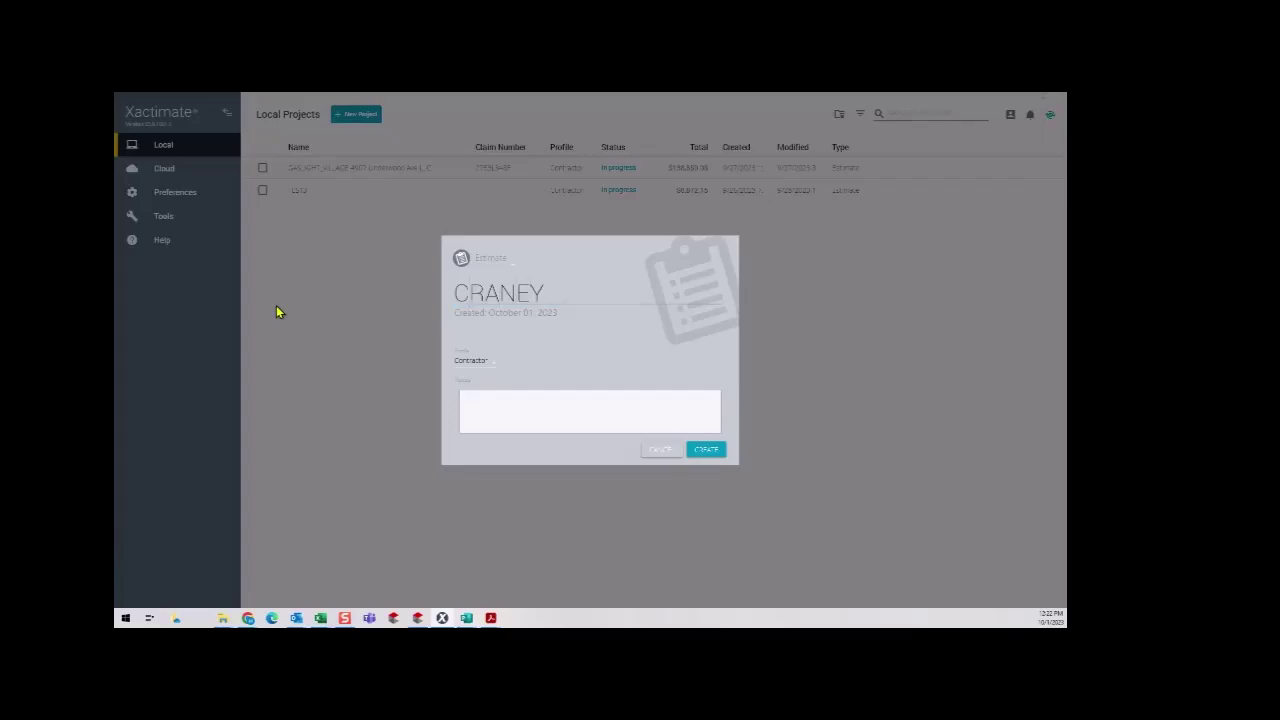
text(_SARS)
key(BackSpace)
text(OTA)
Request a price list for zip code 34232 with the Contractor profile.
click(722, 462)
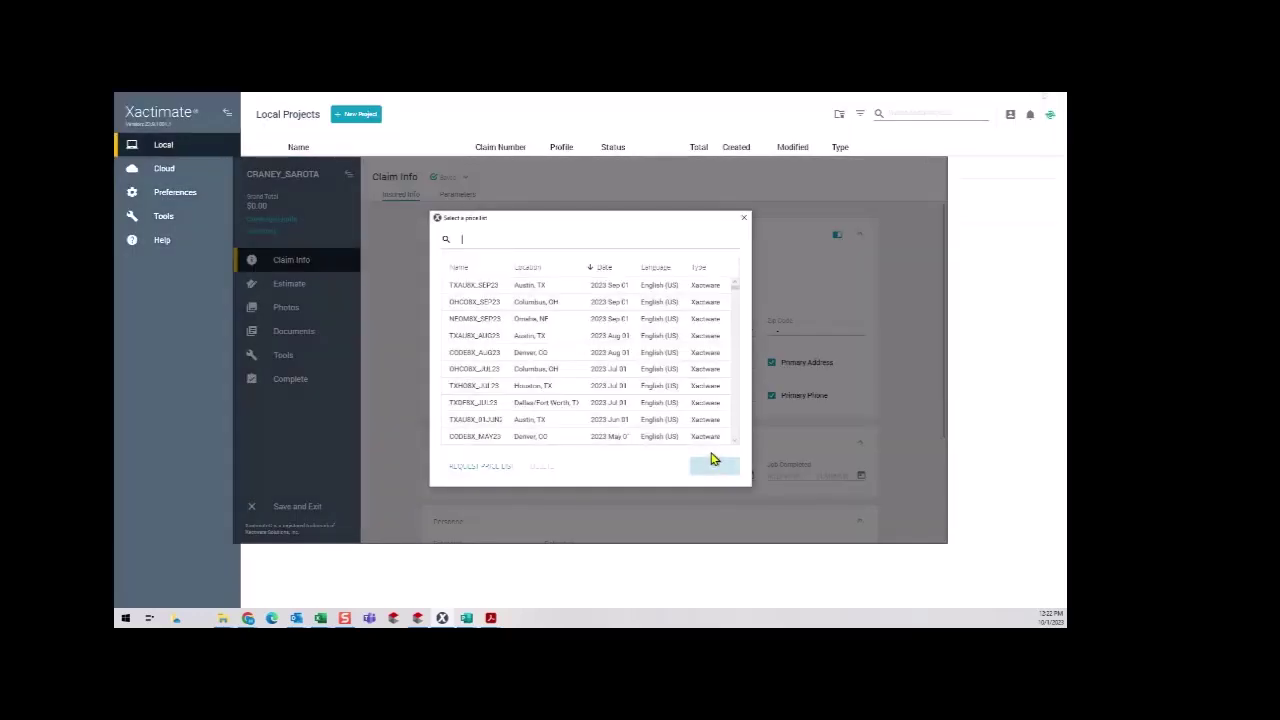
click(490, 467)
click(543, 268)
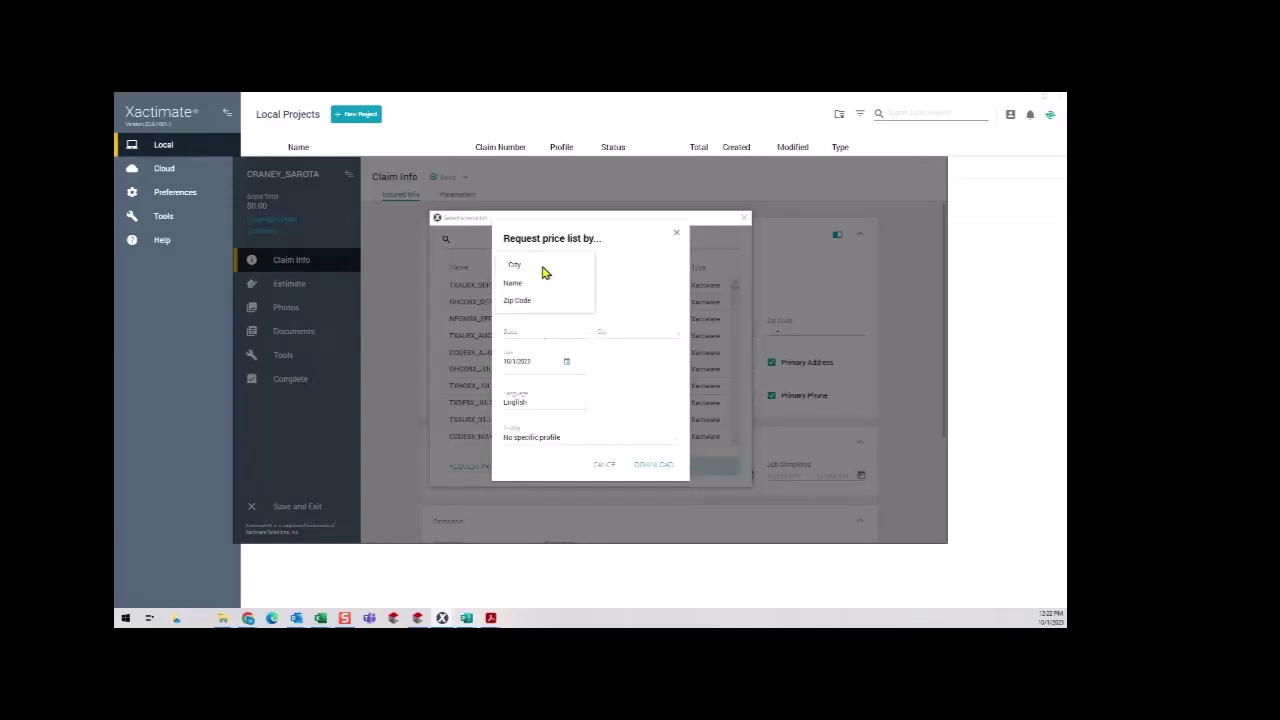
click(534, 300)
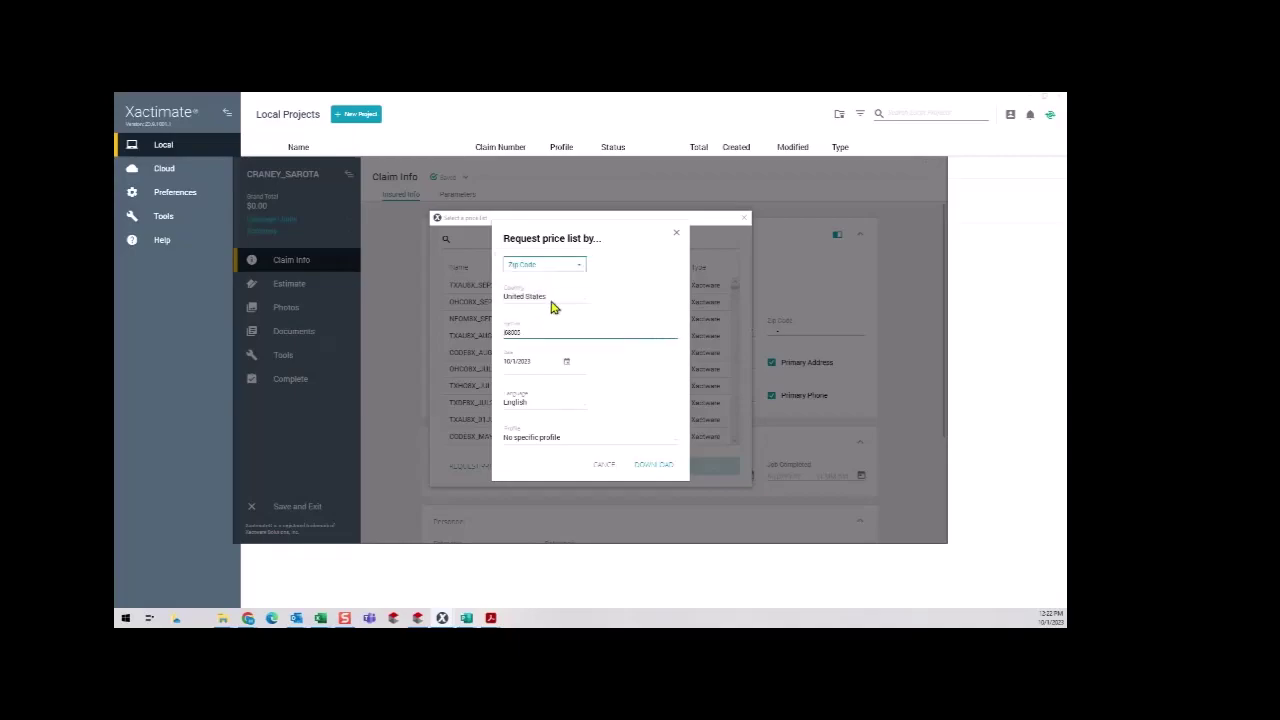
drag(529, 334, 480, 341)
text(34232)
click(591, 440)
click(540, 473)
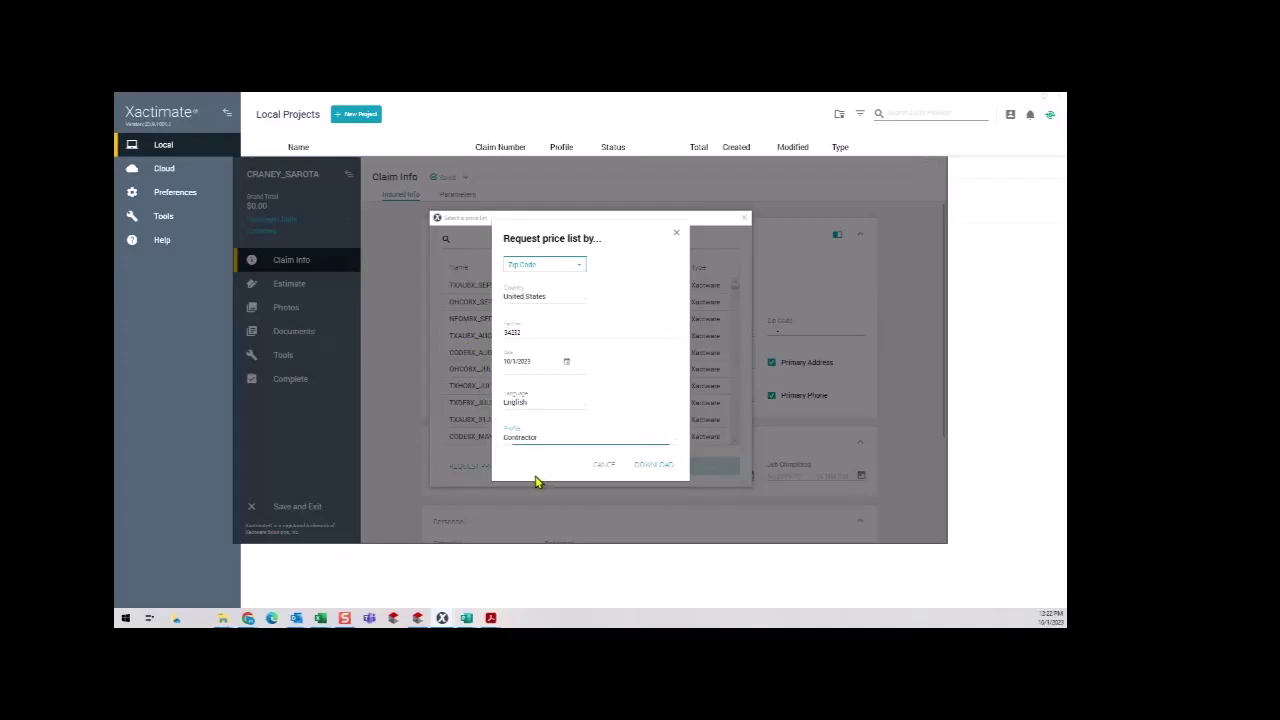
click(660, 470)
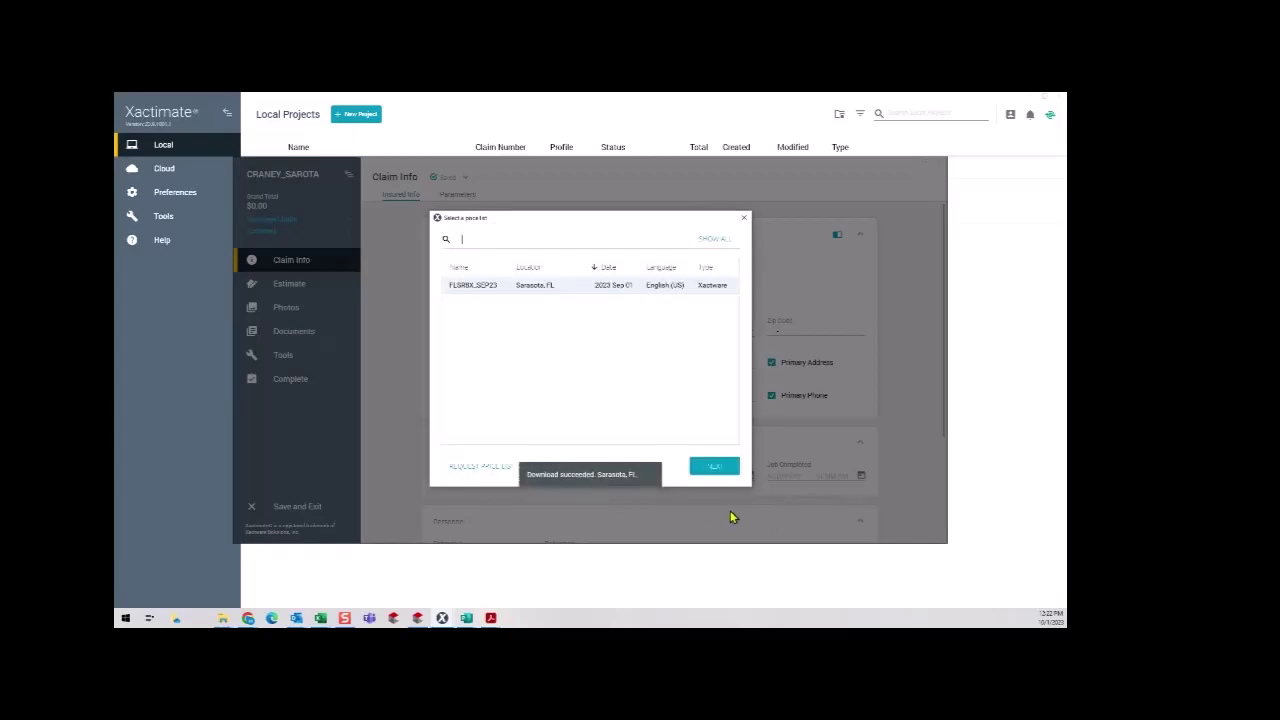
Accept the Sarasota price list and choose the 7% tax jurisdiction.
click(727, 470)
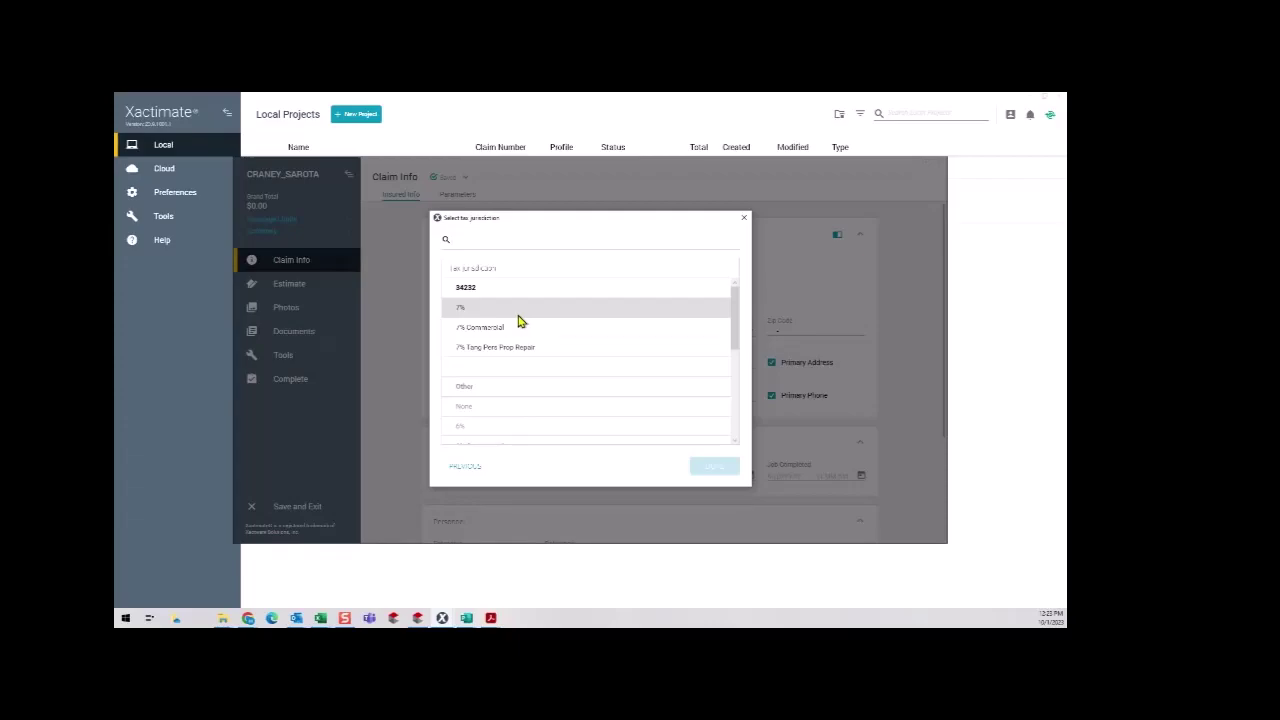
click(519, 312)
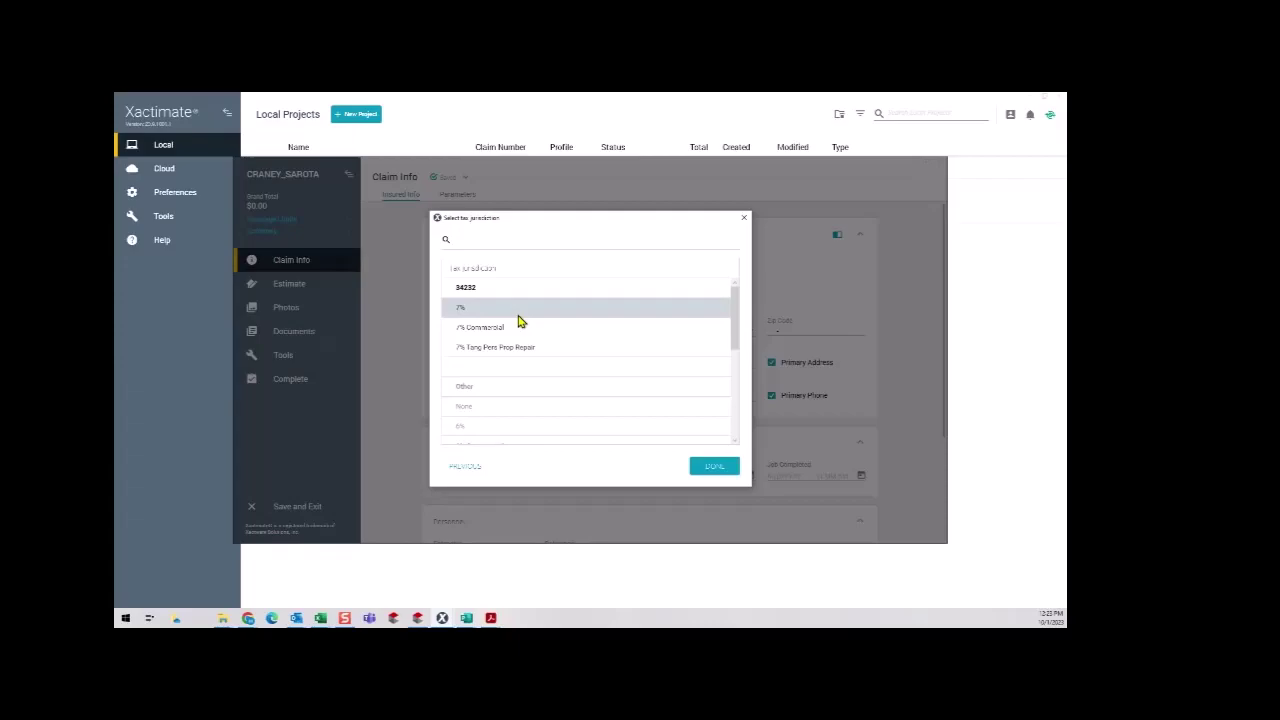
click(724, 470)
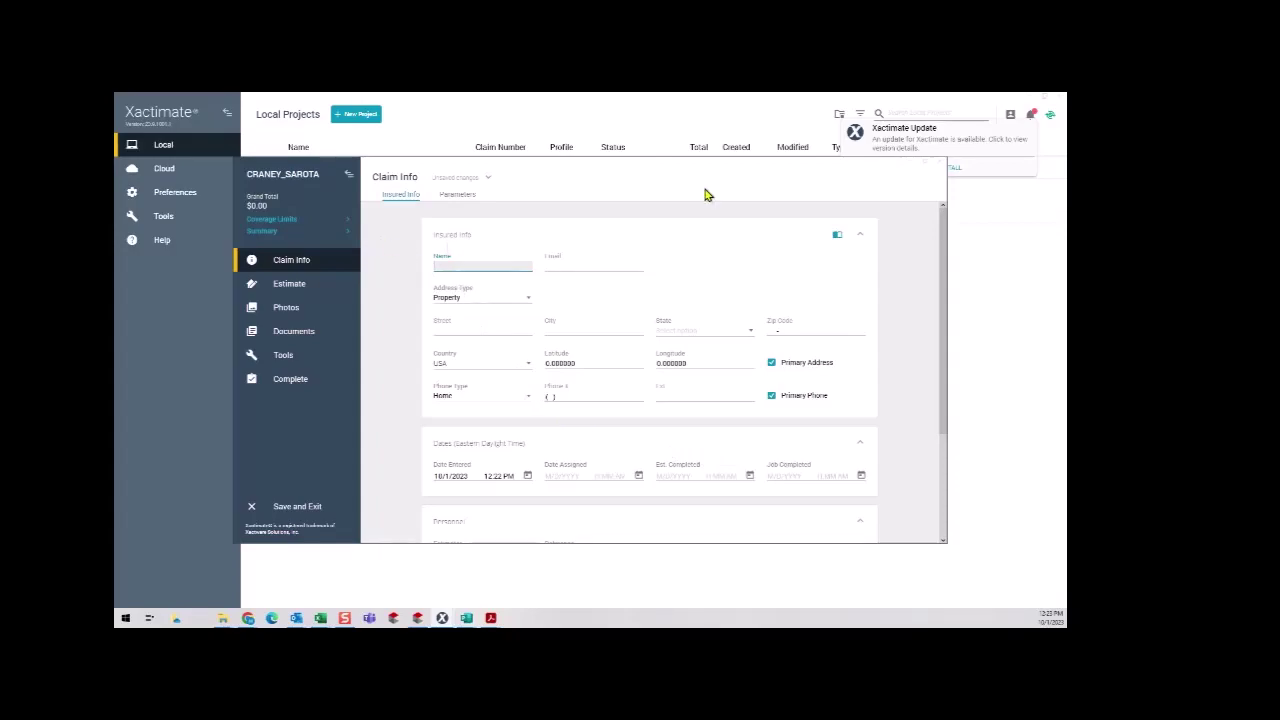
Maximize Claim Info and enter the insured's full name.
click(929, 168)
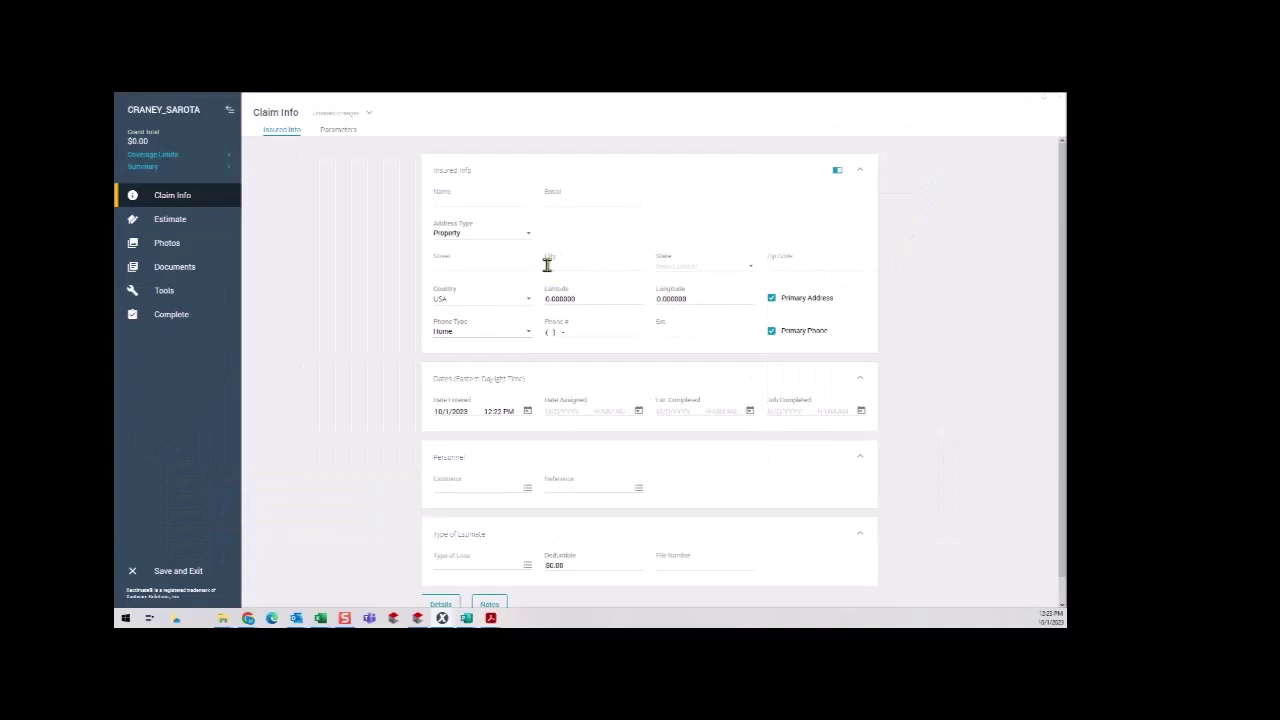
click(459, 206)
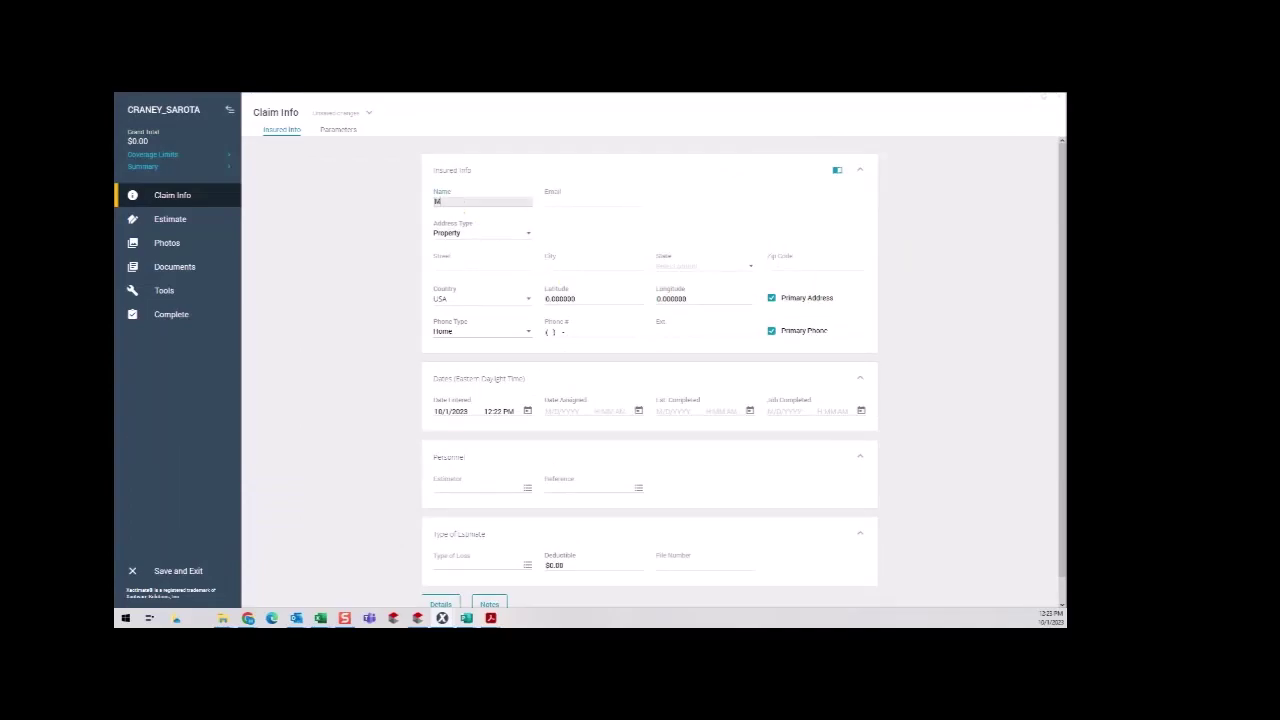
Enter the property's street address, city, state Florida and zip 34232.
key(Tab)
key(Tab)
key(Tab)
key(Tab)
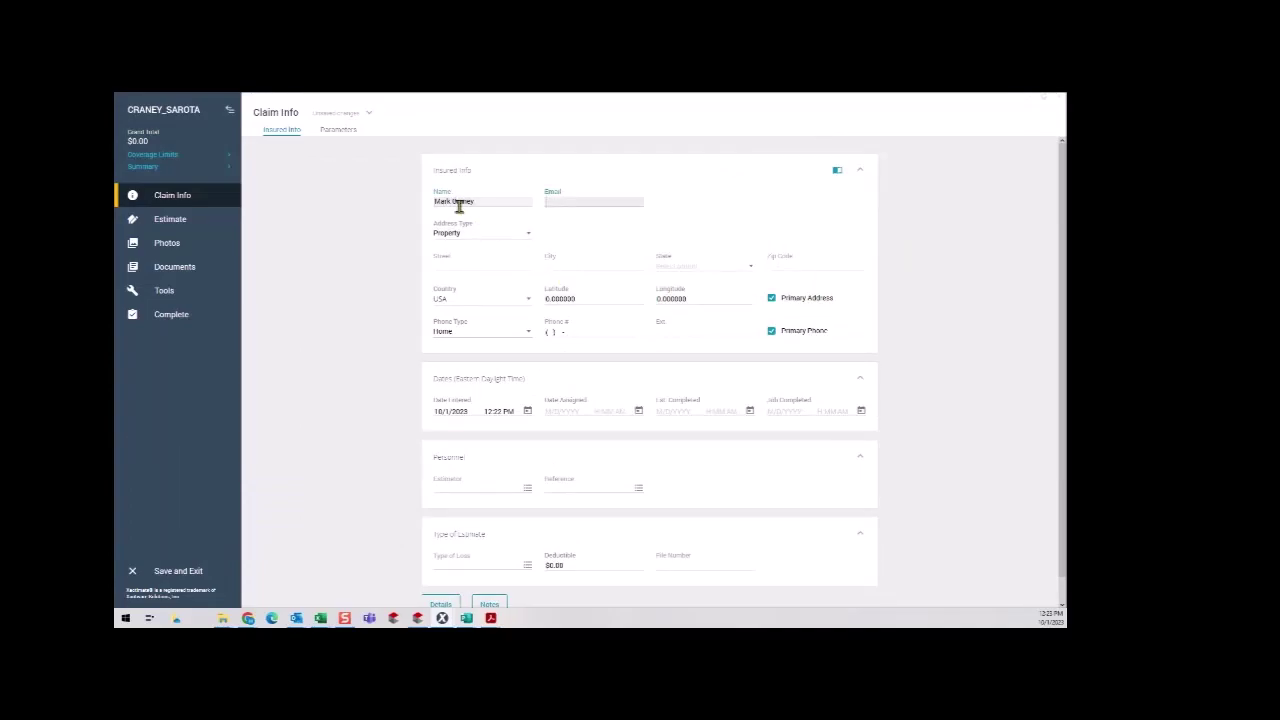
key(shift+Tab)
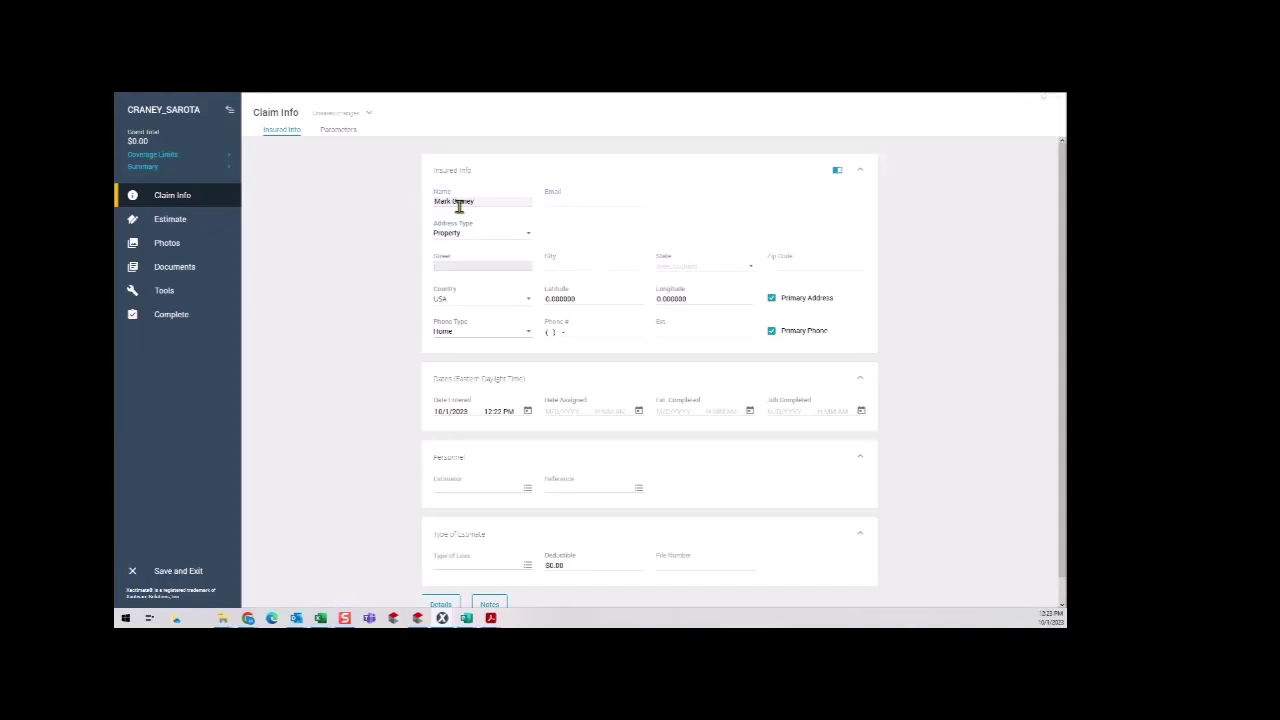
key(Tab)
text(Sara)
key(Tab)
text(Florida)
key(Tab)
text(34232)
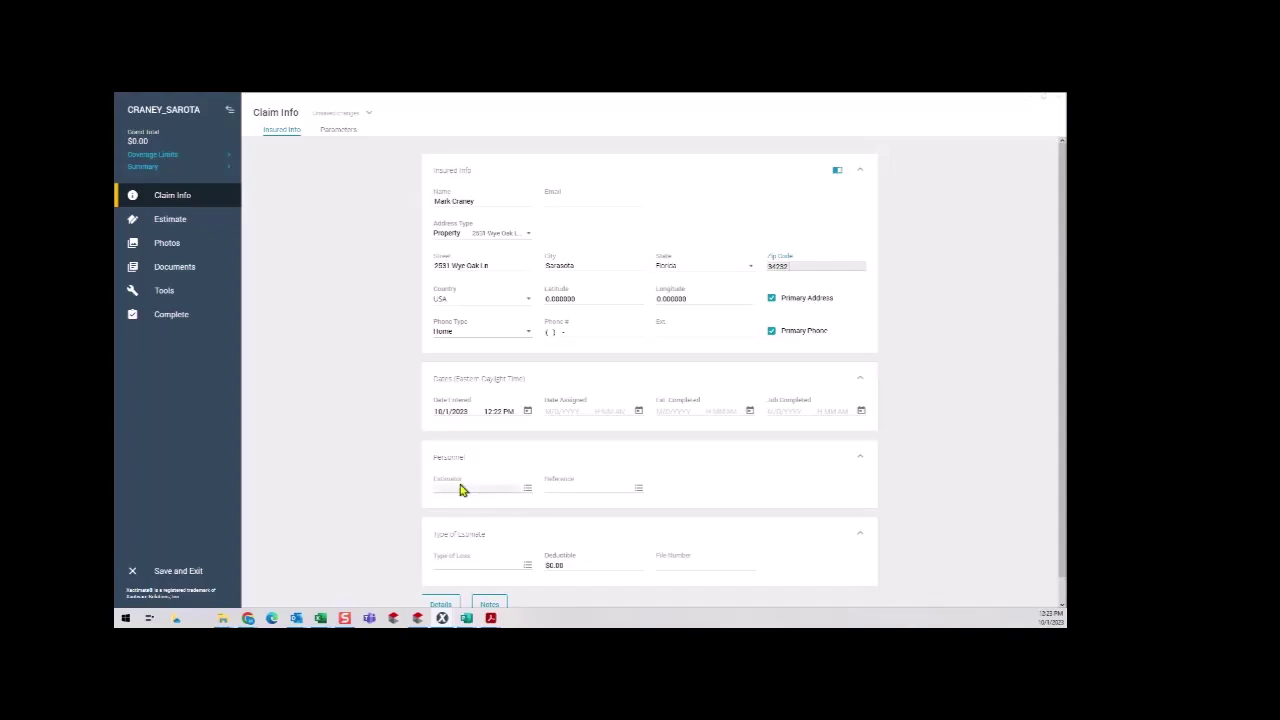
Start a new estimator from the Estimator list and enter the estimator's name.
click(527, 491)
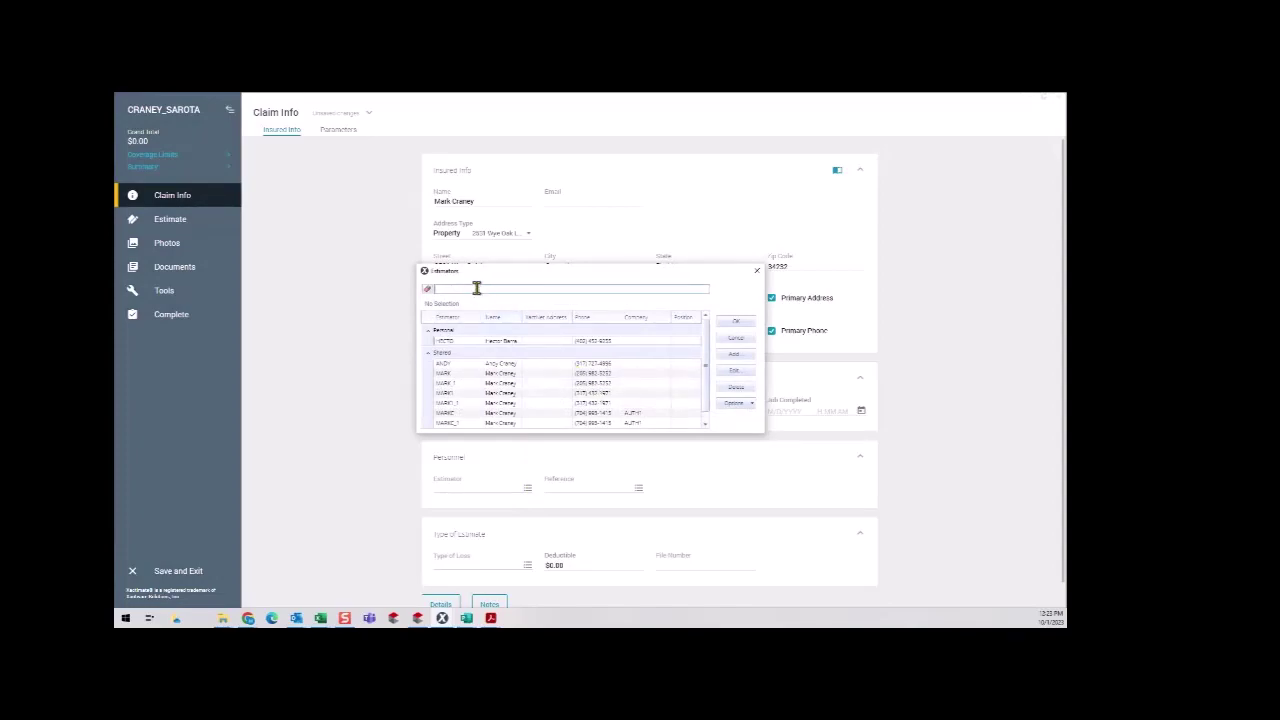
drag(706, 384, 694, 335)
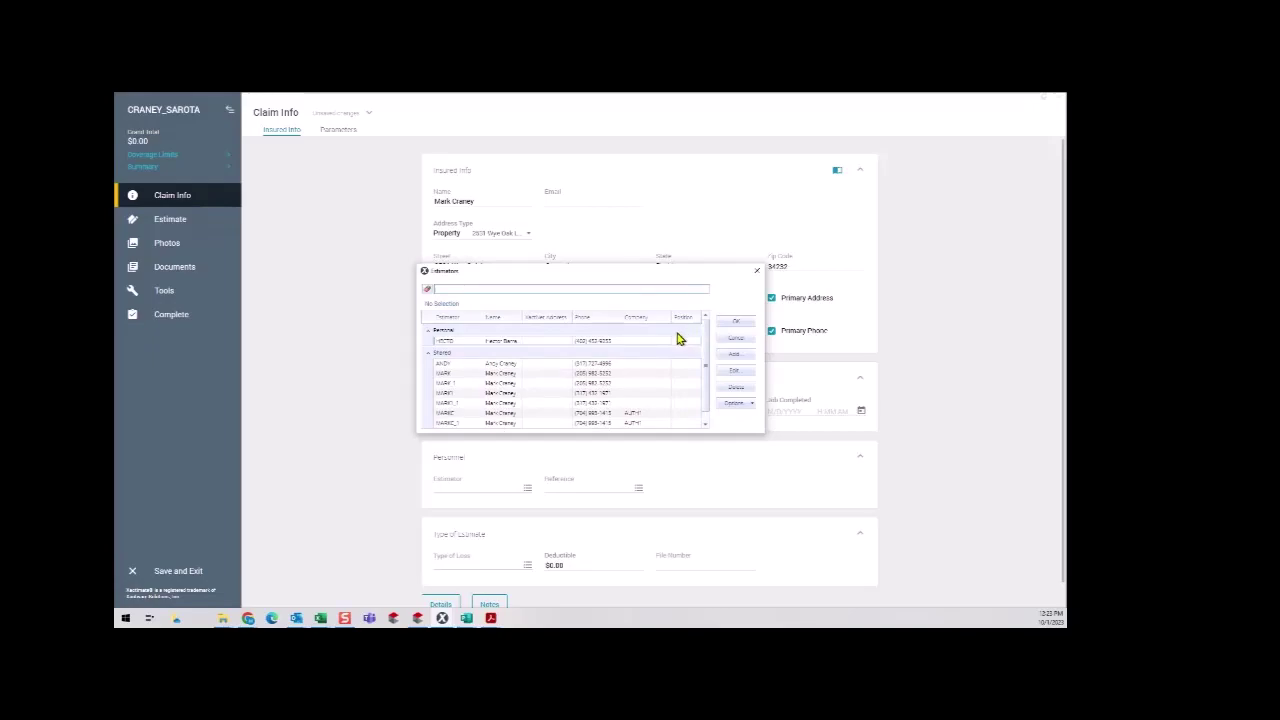
click(734, 355)
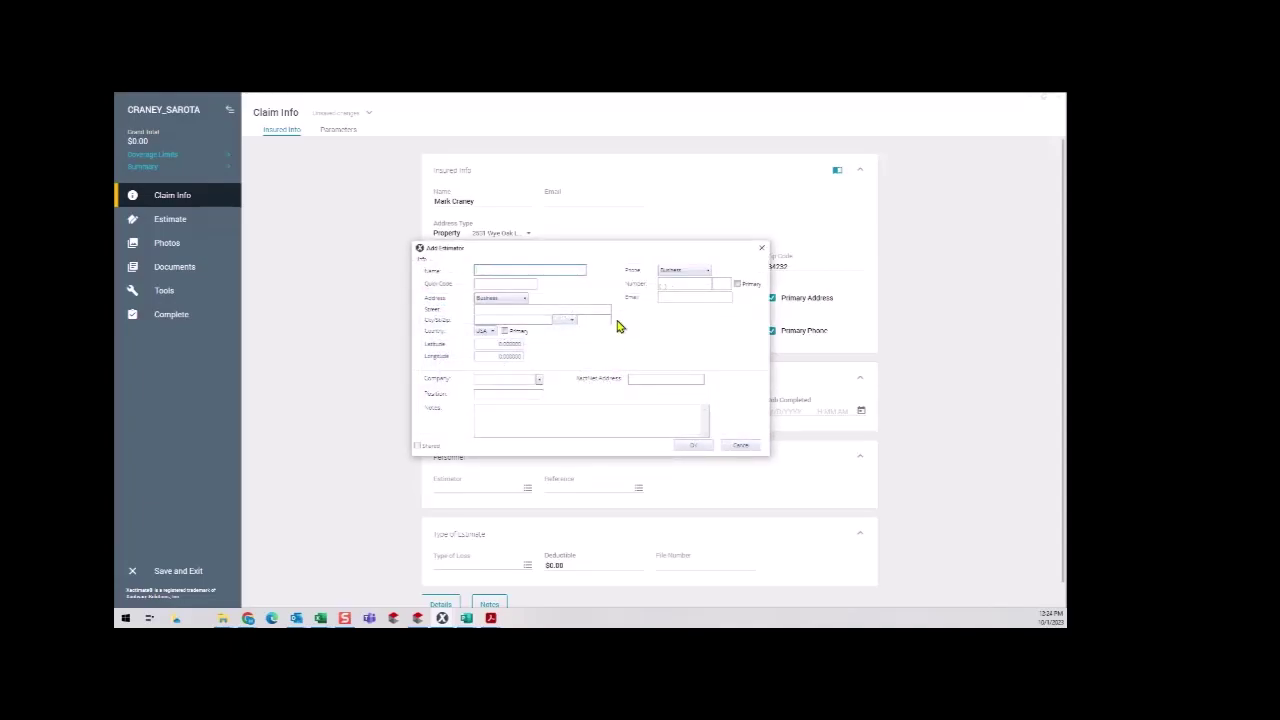
text(M)
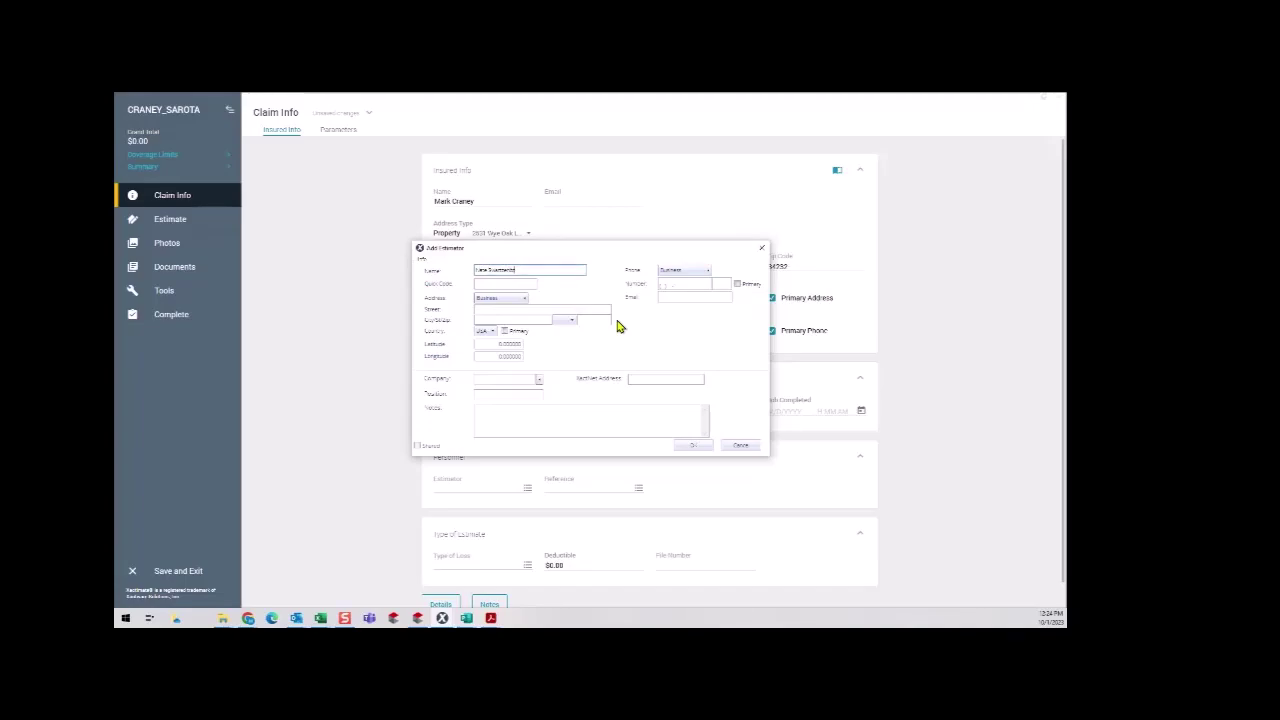
key(Tab)
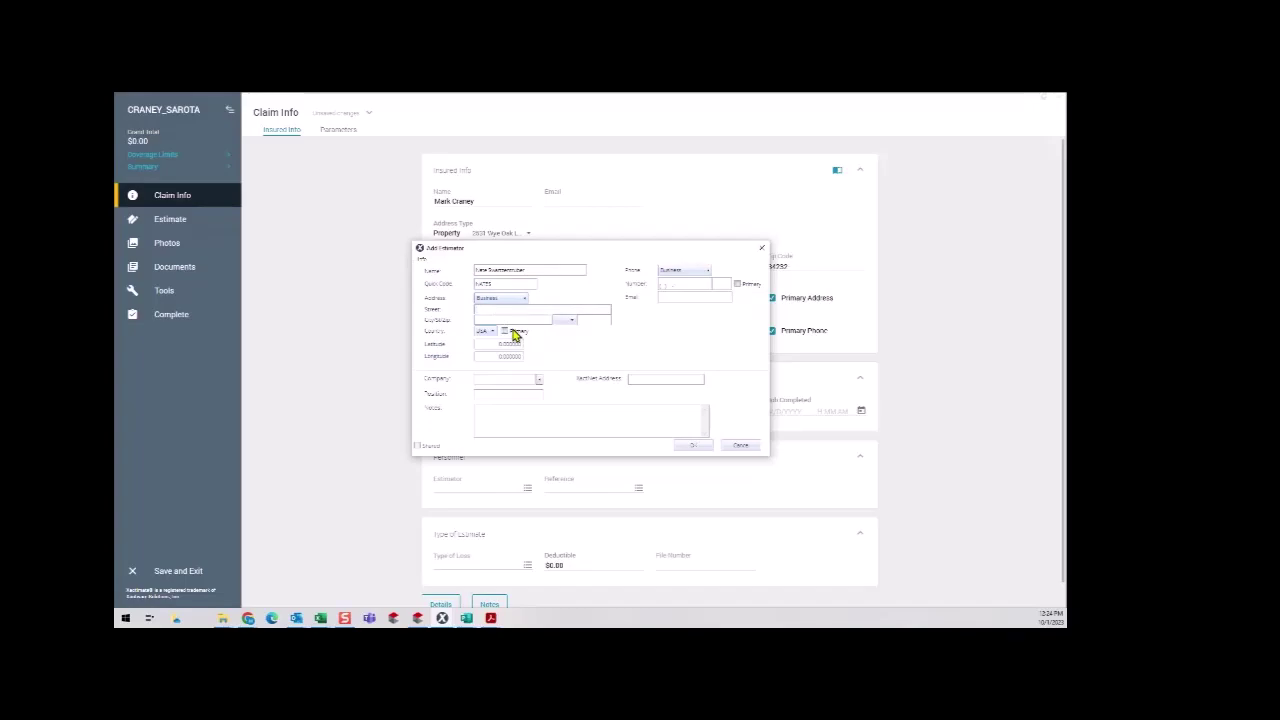
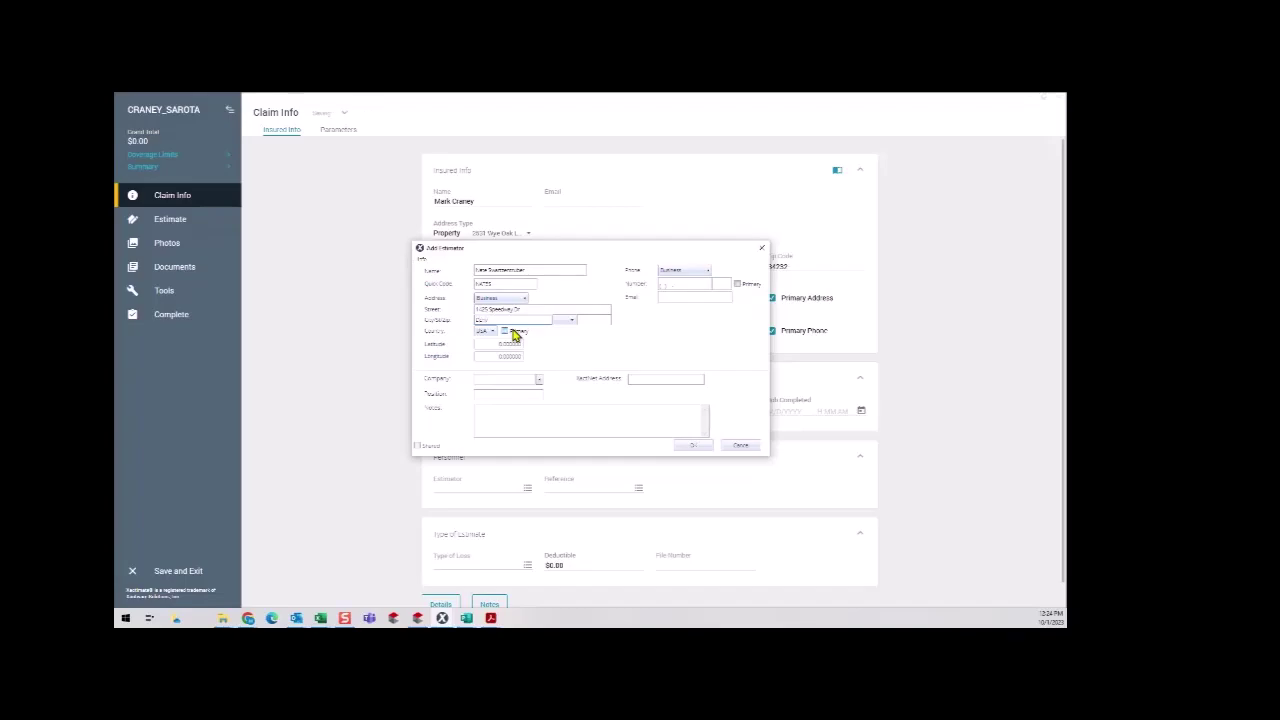
Give the estimator a street address in Colorado Springs, state Colorado.
text(Denve)
key(BackSpace)
key(BackSpace)
key(BackSpace)
key(BackSpace)
key(BackSpace)
text(Colorado)
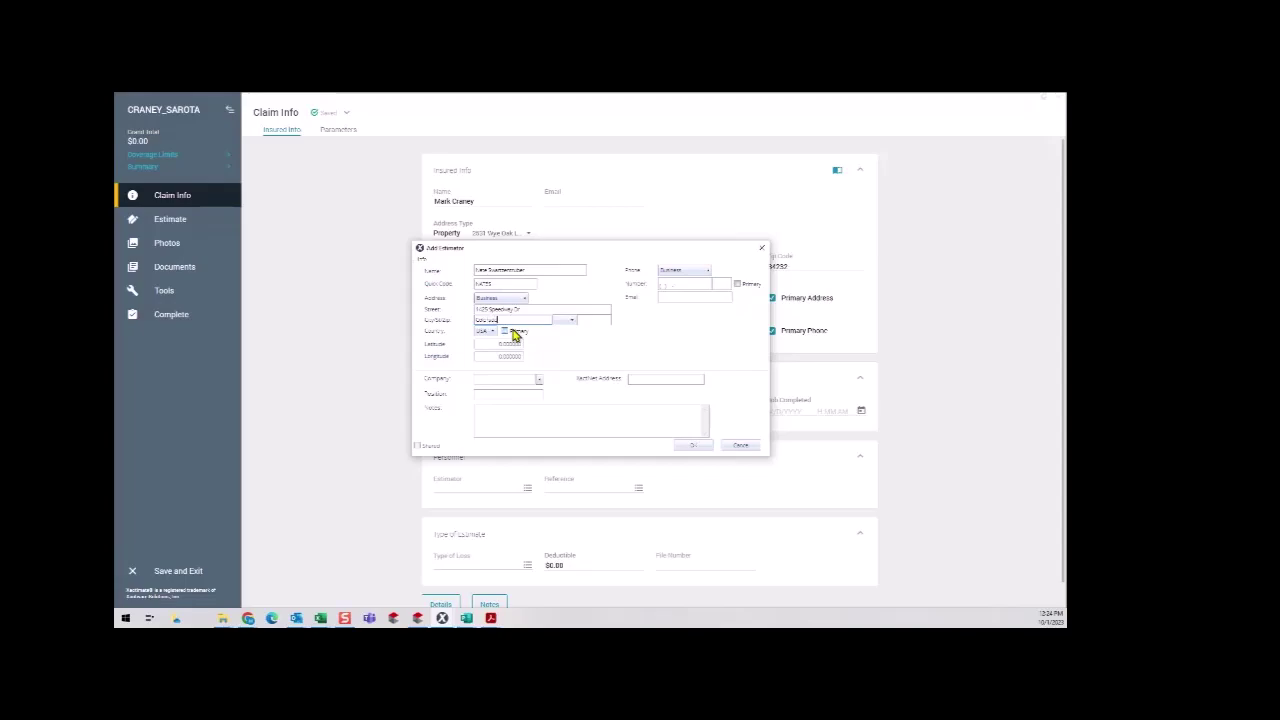
text( Springs)
click(571, 321)
click(564, 392)
Add the estimator's phone and e-mail, save, and assign the estimator to the claim.
click(664, 284)
click(670, 301)
click(695, 447)
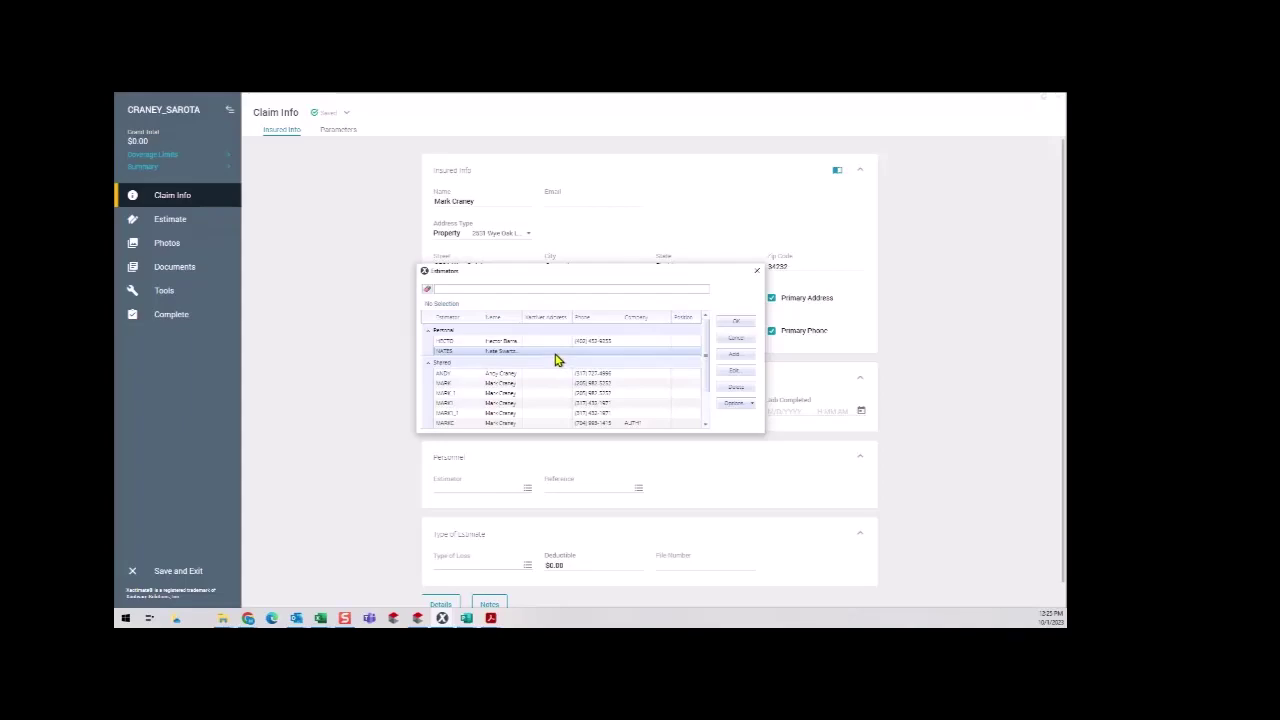
double_click(556, 352)
Search the insurance carriers for 'stat' and pick State Farm as reference.
click(620, 486)
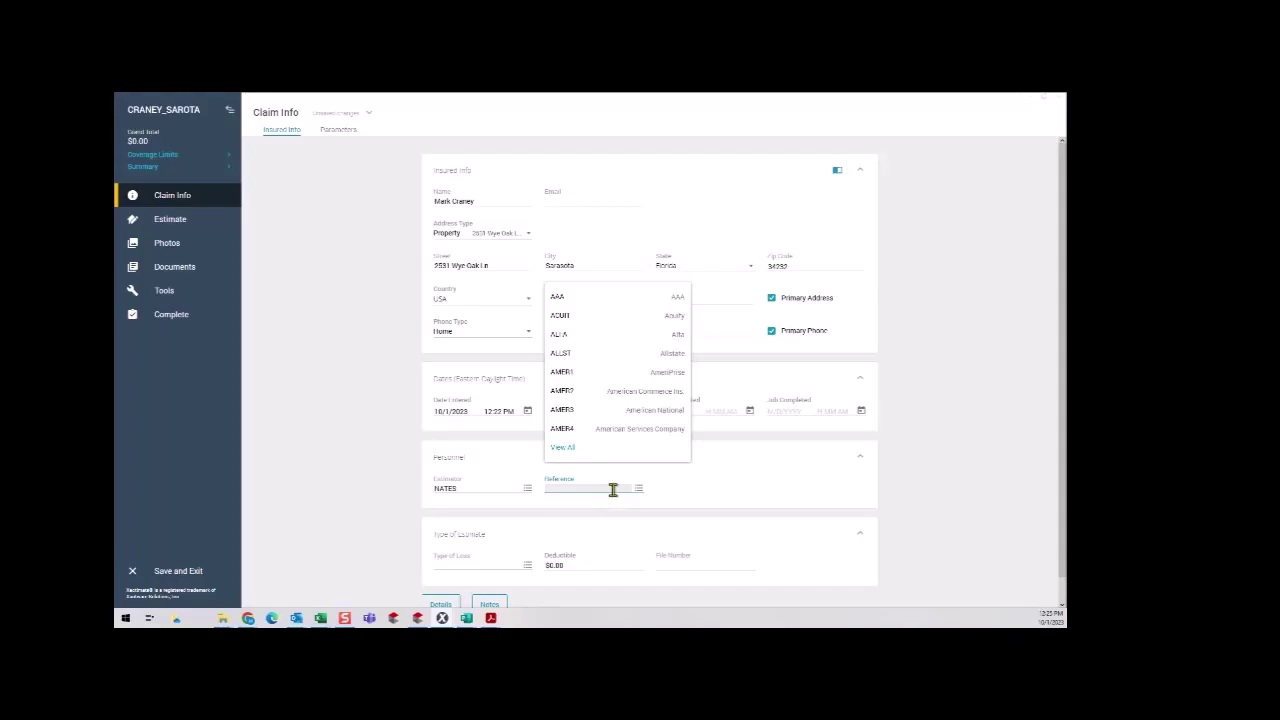
text(stat)
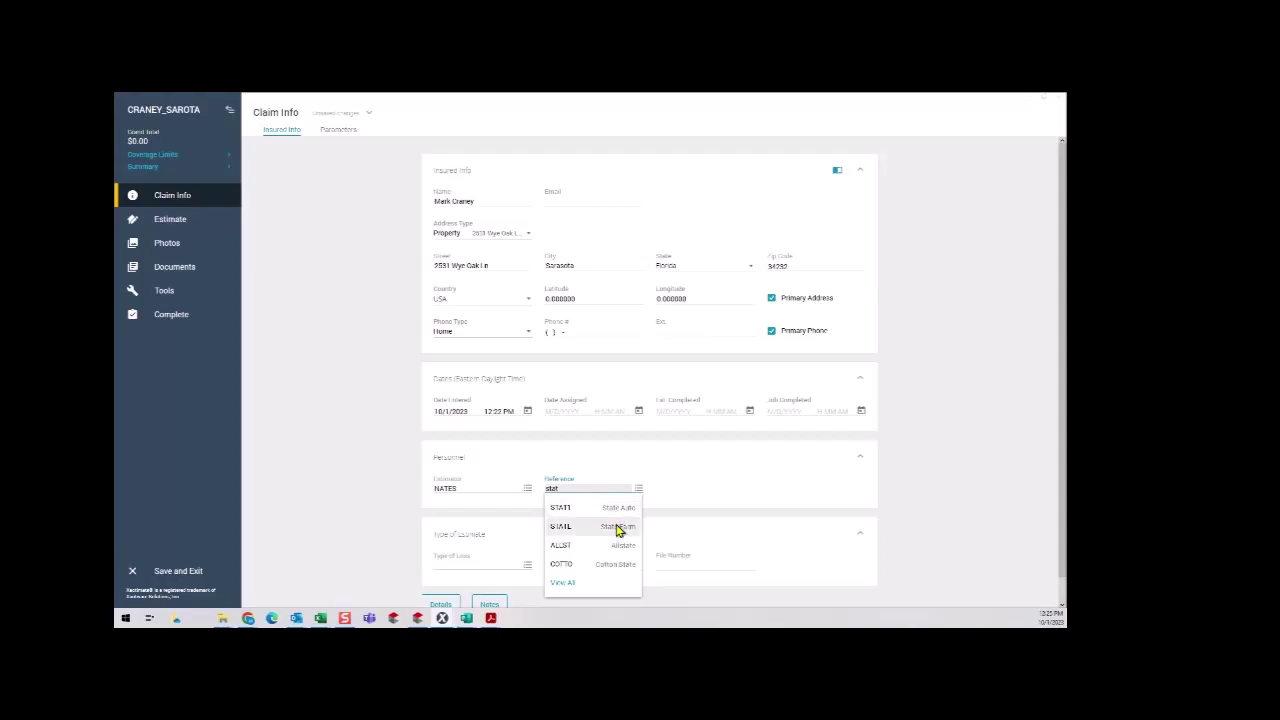
click(617, 530)
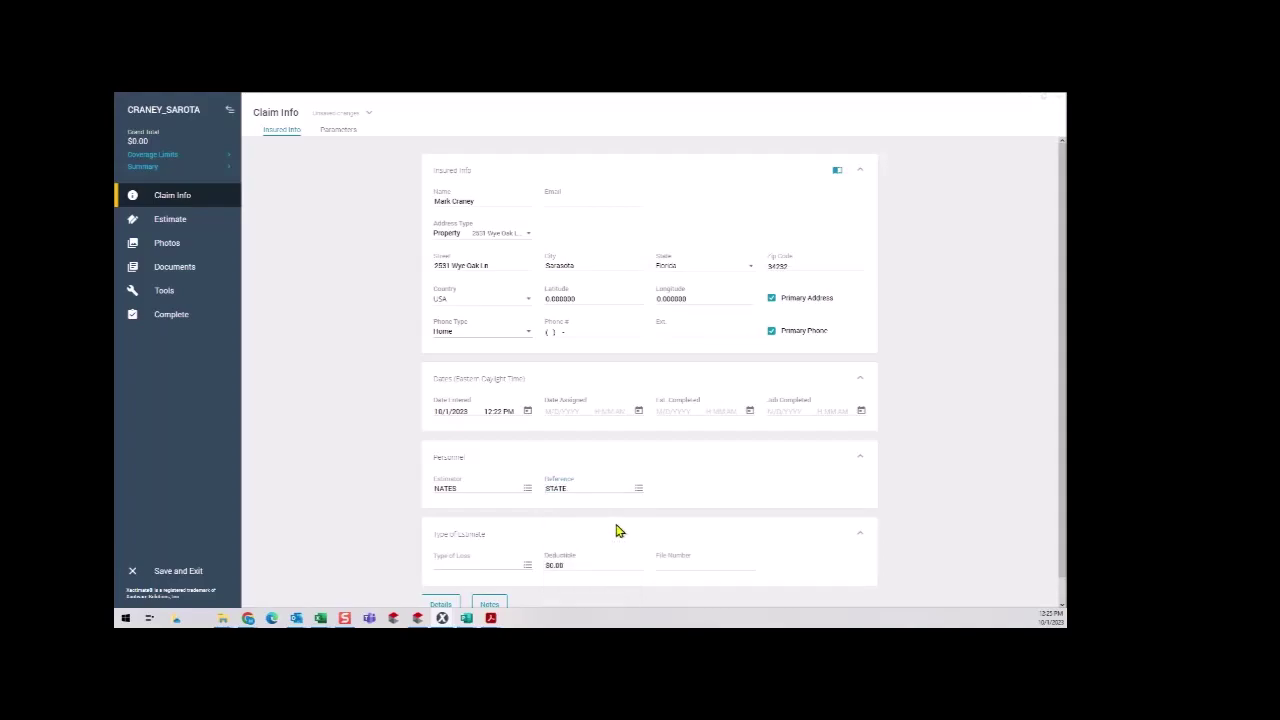
Add Example Insurance Co as a new reference company and assign EXAMP to the claim.
click(639, 489)
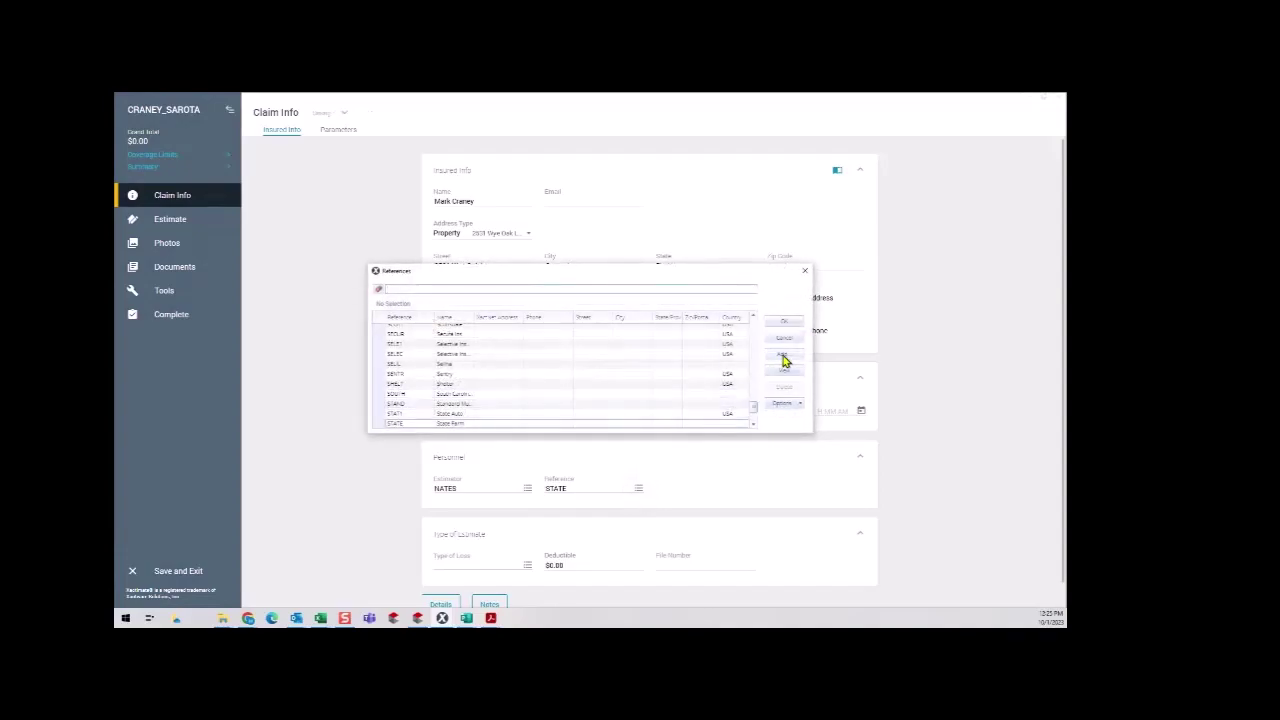
click(784, 356)
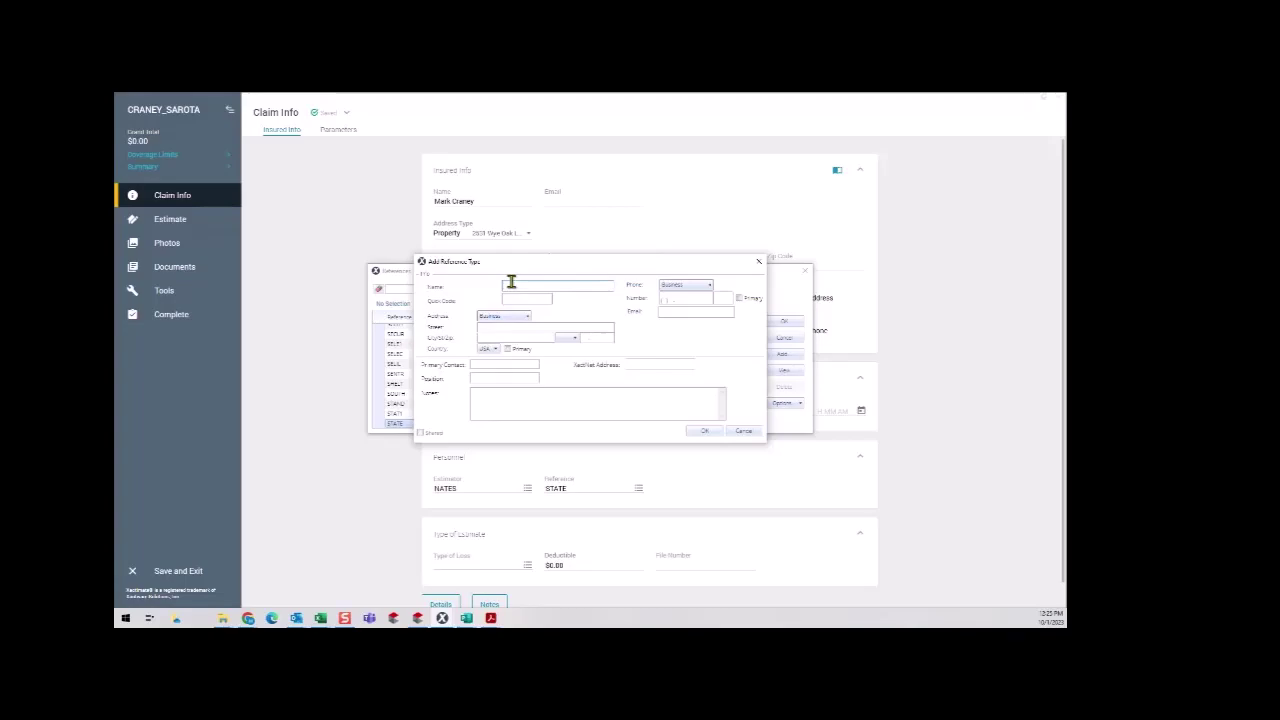
text(Evan)
text(ple Insurance)
text(Co)
click(515, 299)
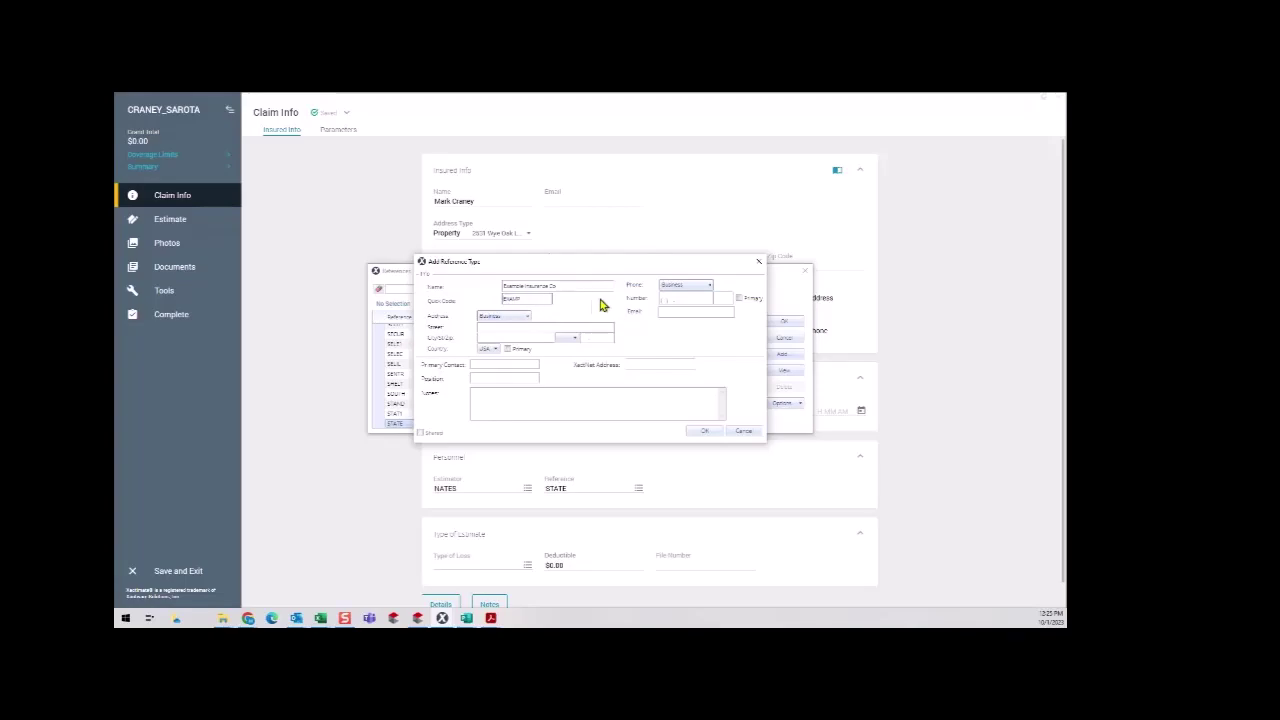
click(703, 433)
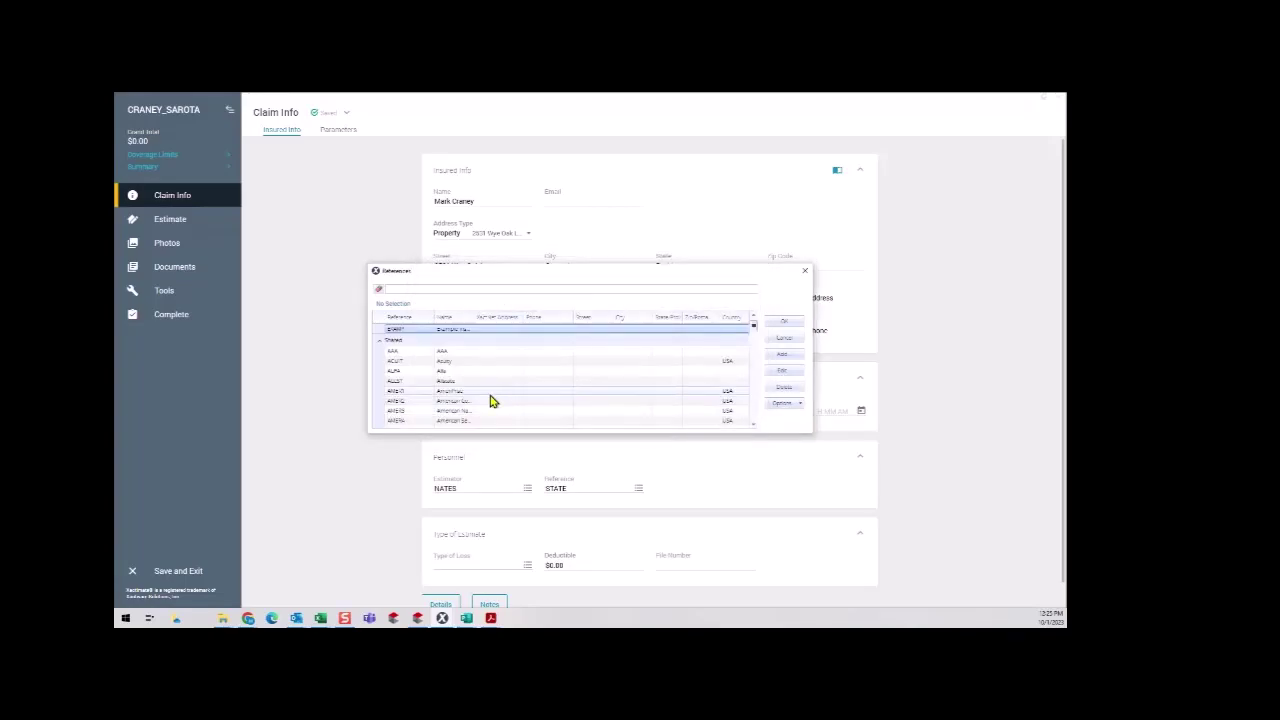
double_click(466, 330)
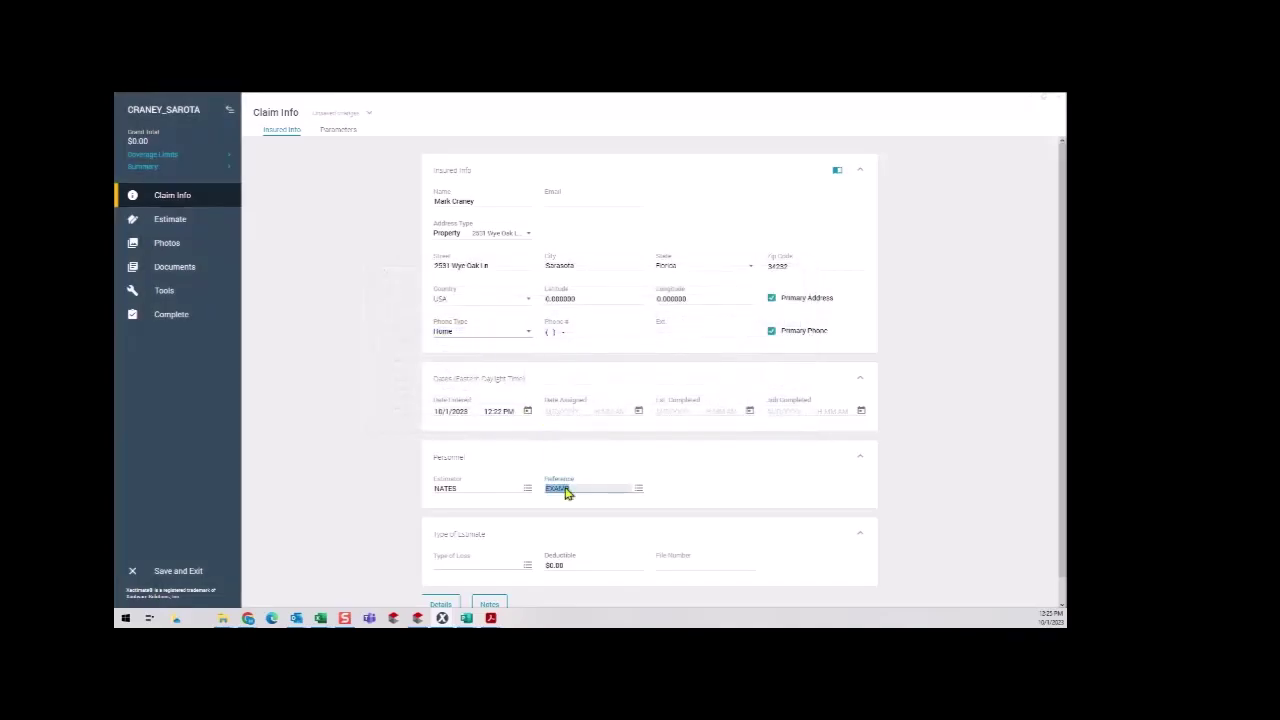
Choose WINDHAIL as the type of loss and enter the claim's file number.
click(527, 566)
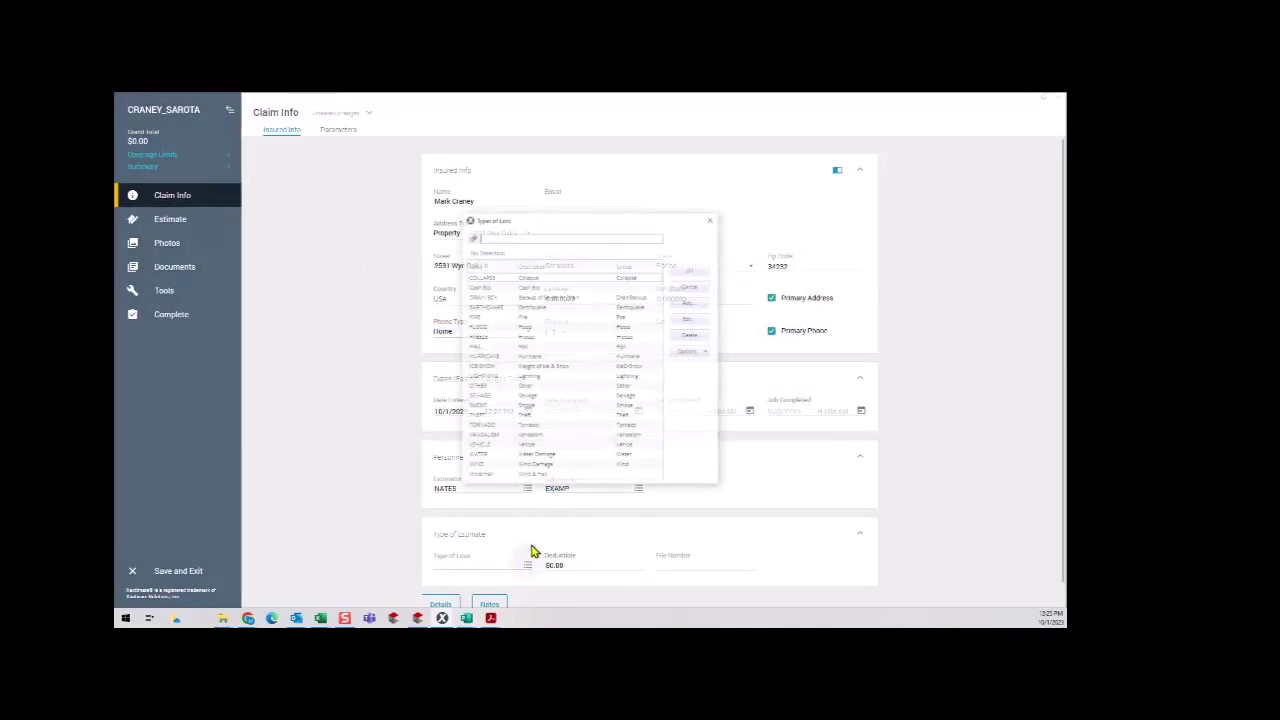
double_click(490, 479)
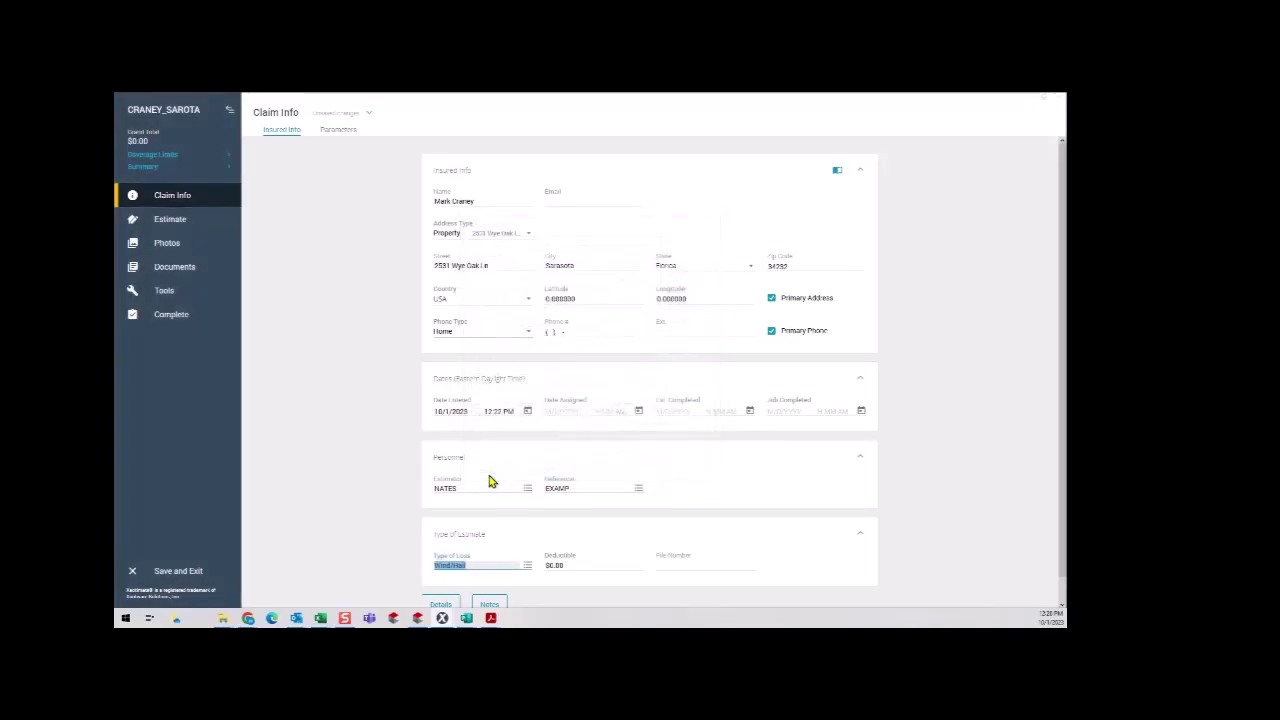
click(672, 566)
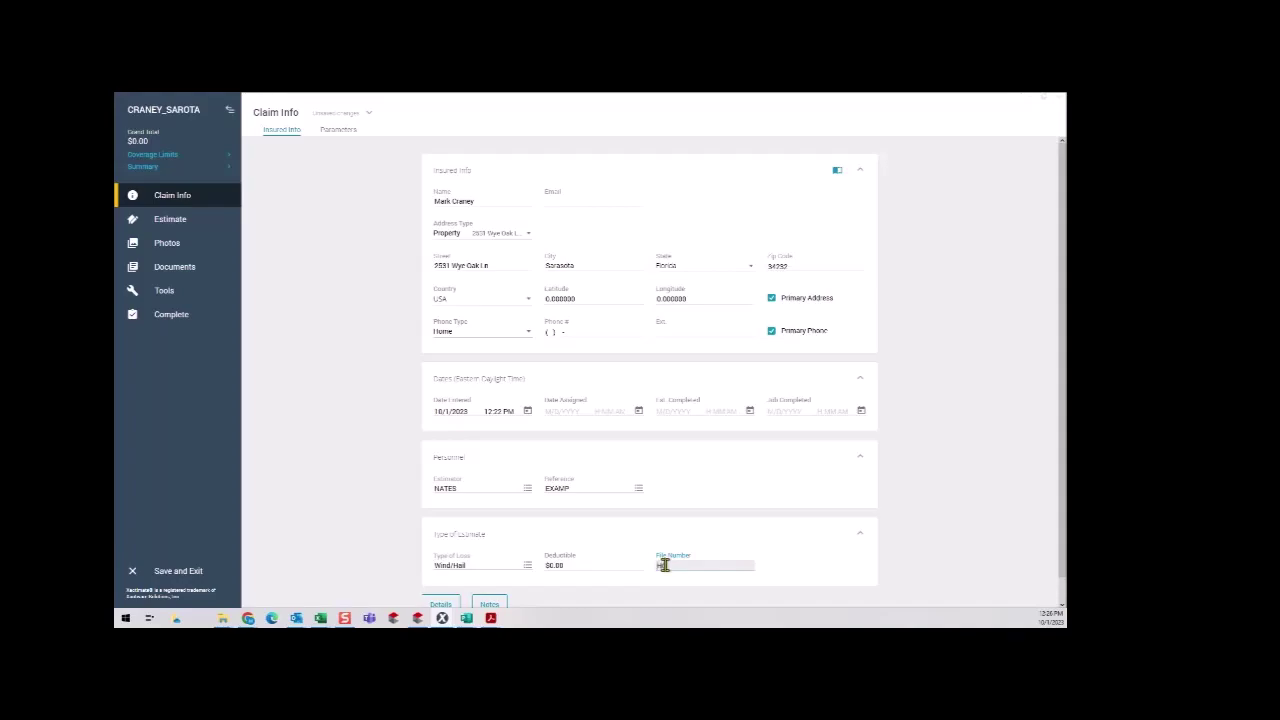
scroll(664, 572, down, 1)
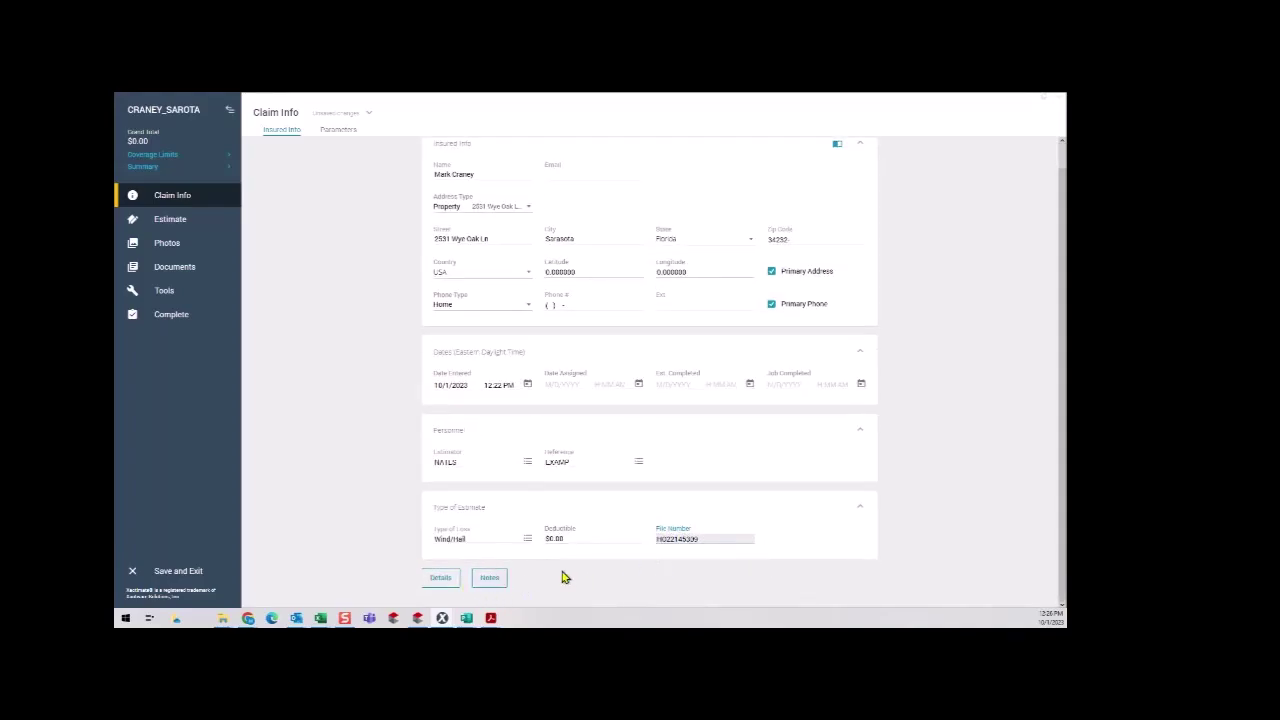
Set Overhead to 10% and Profit to 10% on the Parameters page.
click(340, 131)
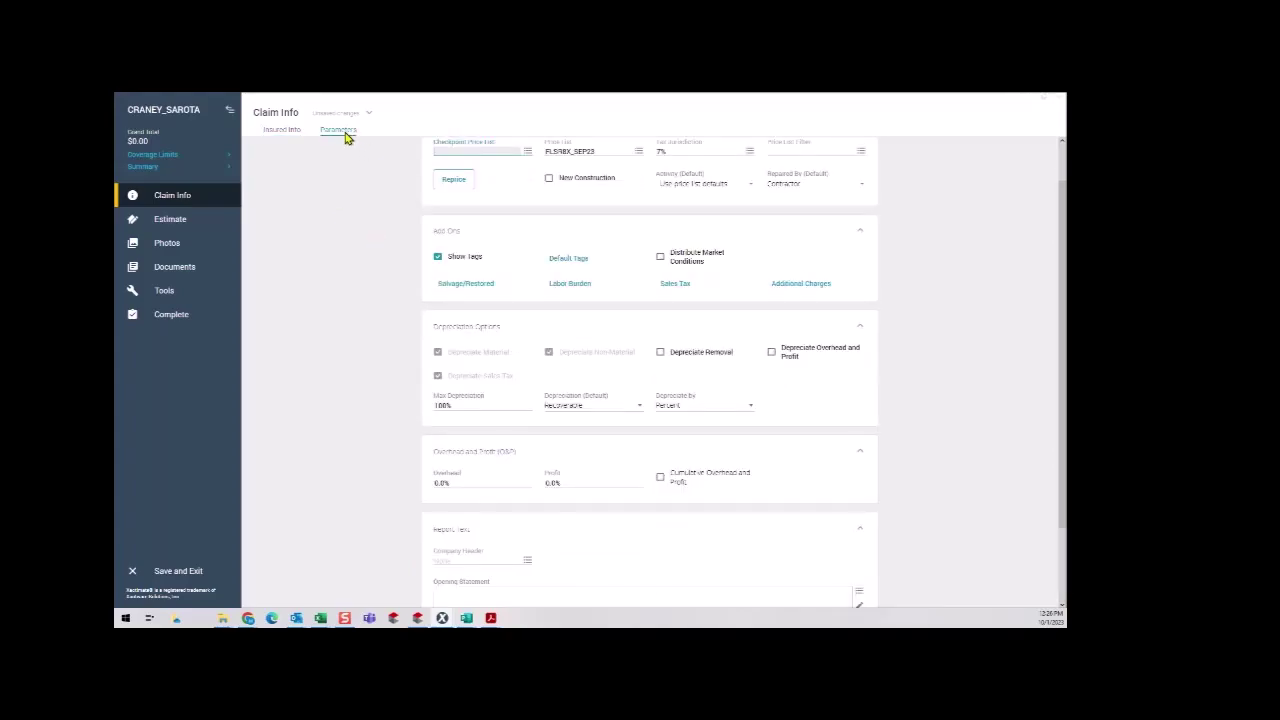
scroll(528, 430, down, 1)
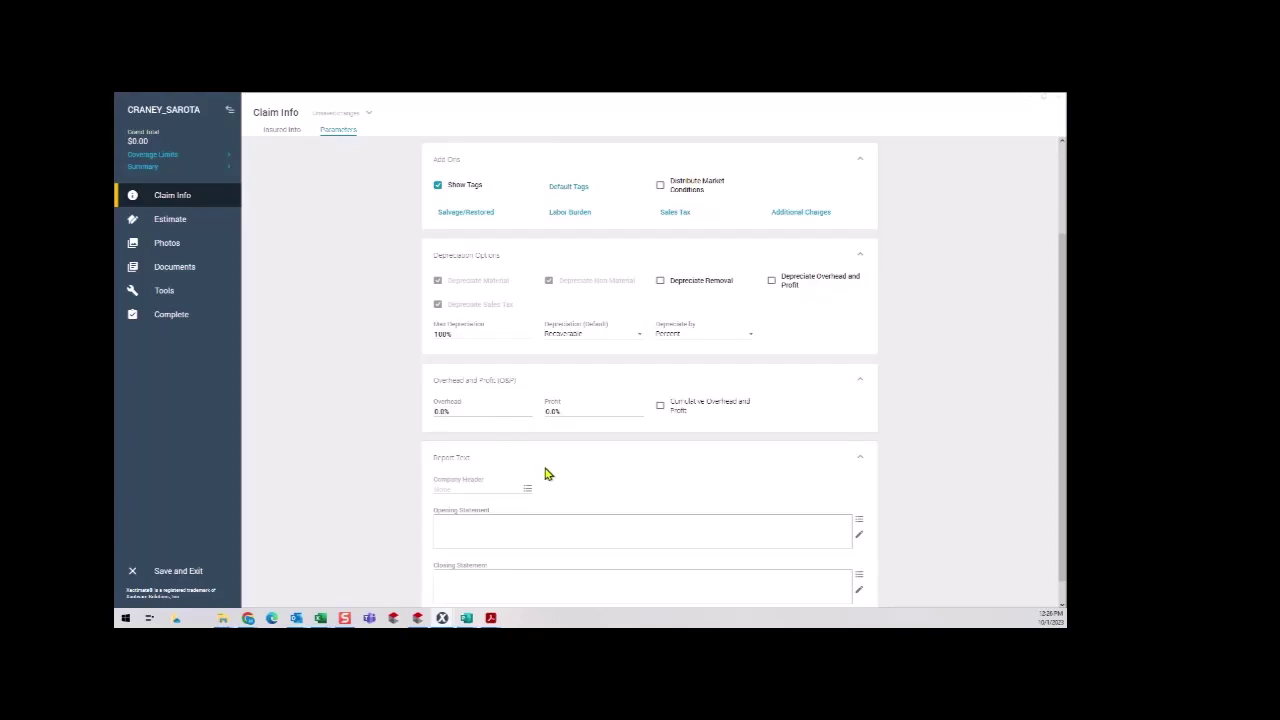
click(492, 414)
text(10)
key(Tab)
text(10)
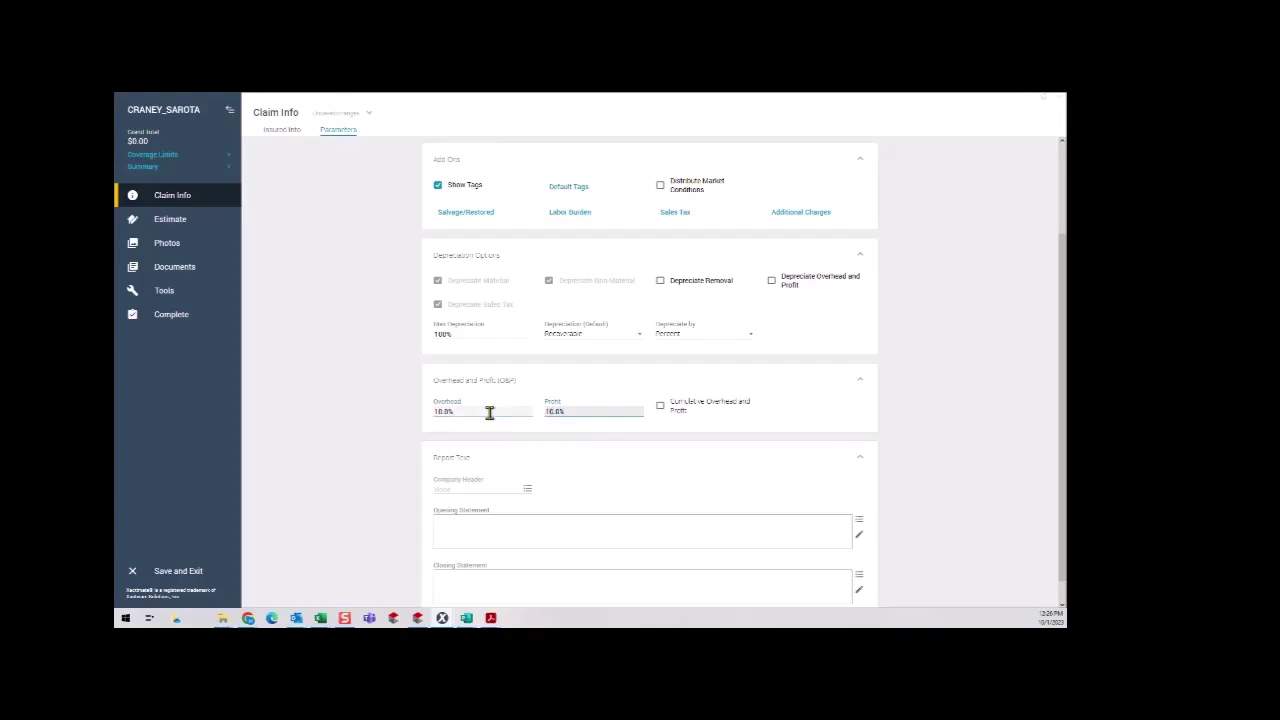
Search the Company Header list for 'authentic'.
click(528, 490)
click(521, 286)
text(authentic)
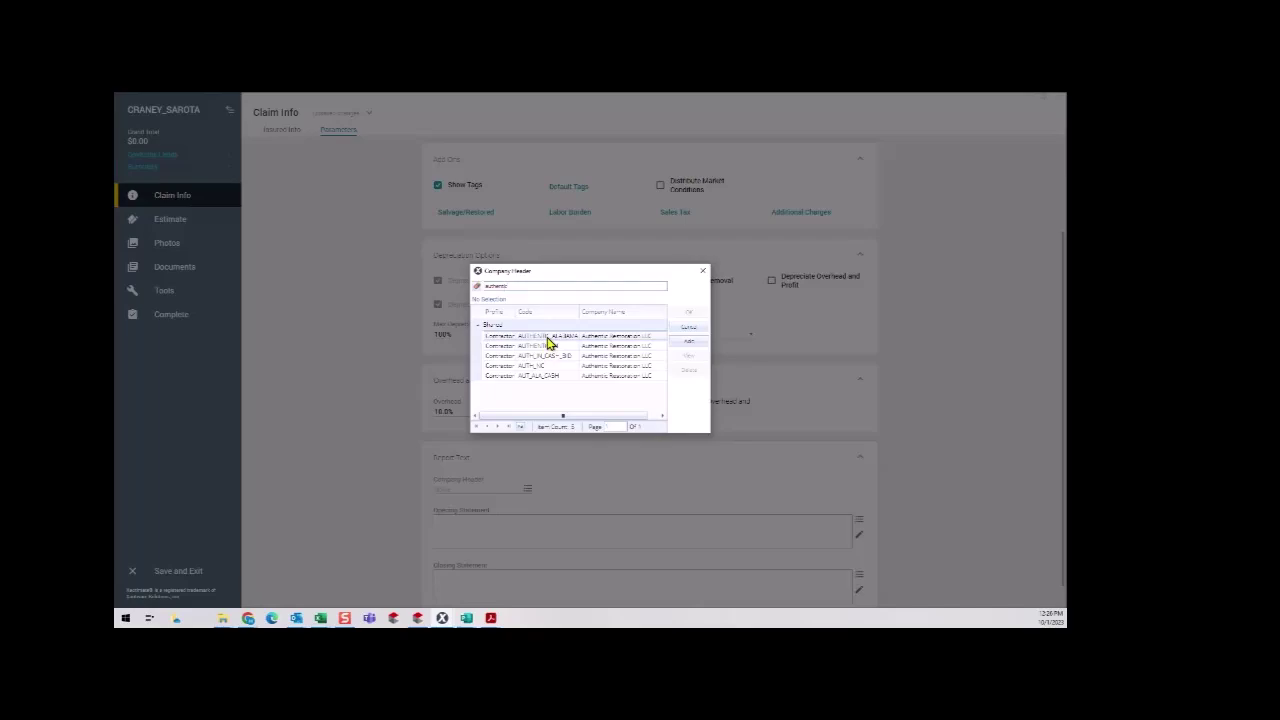
Select the AUTHENTIC_ALABAMA header and insert the NS_O&P opening statement.
double_click(548, 343)
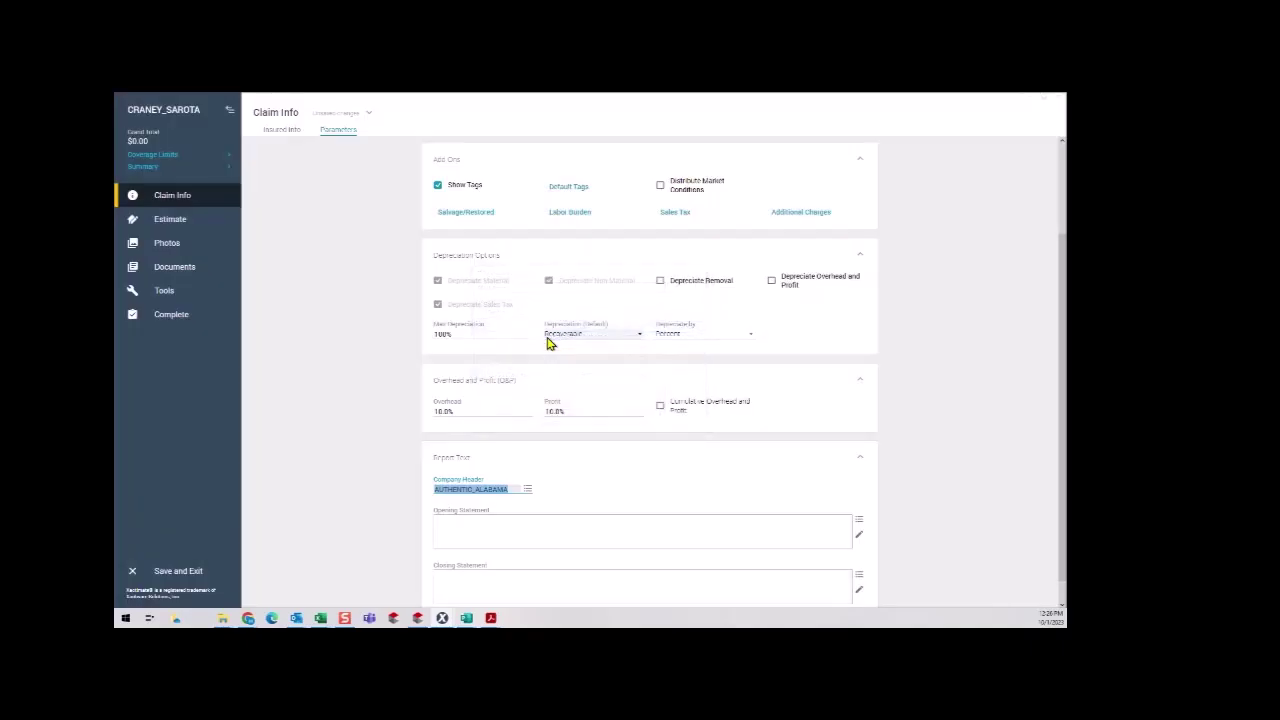
click(858, 520)
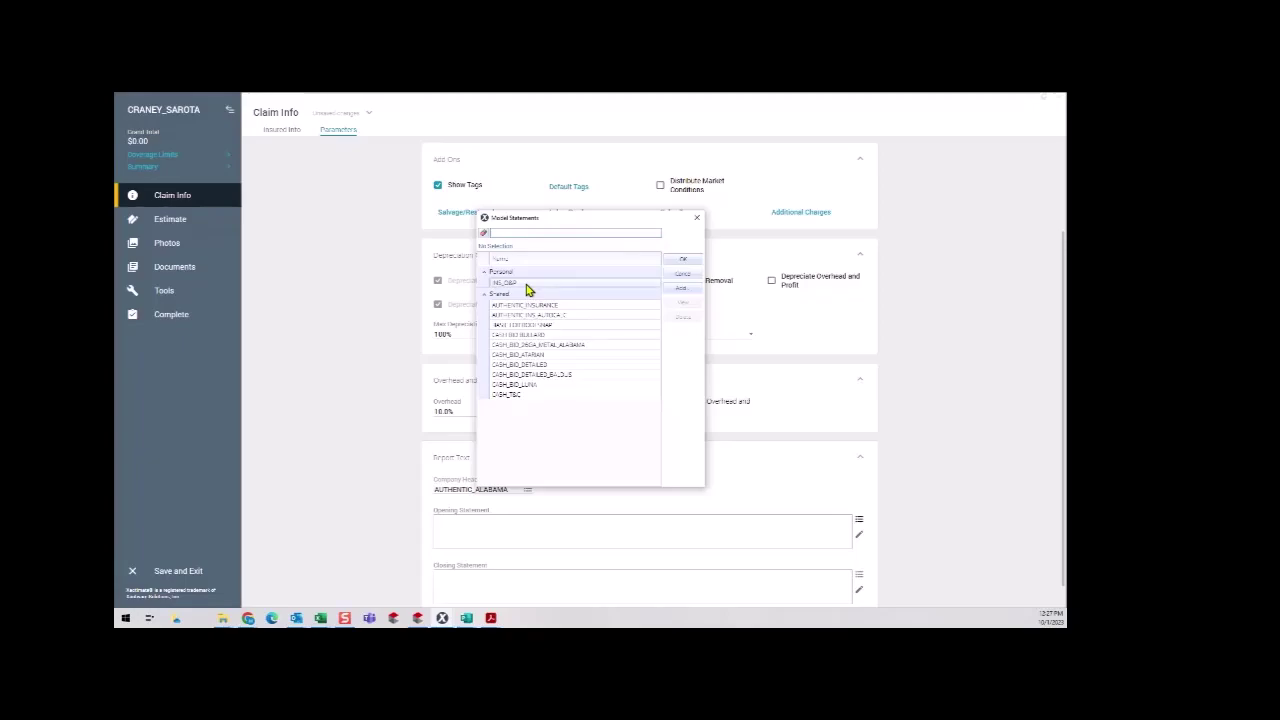
double_click(526, 285)
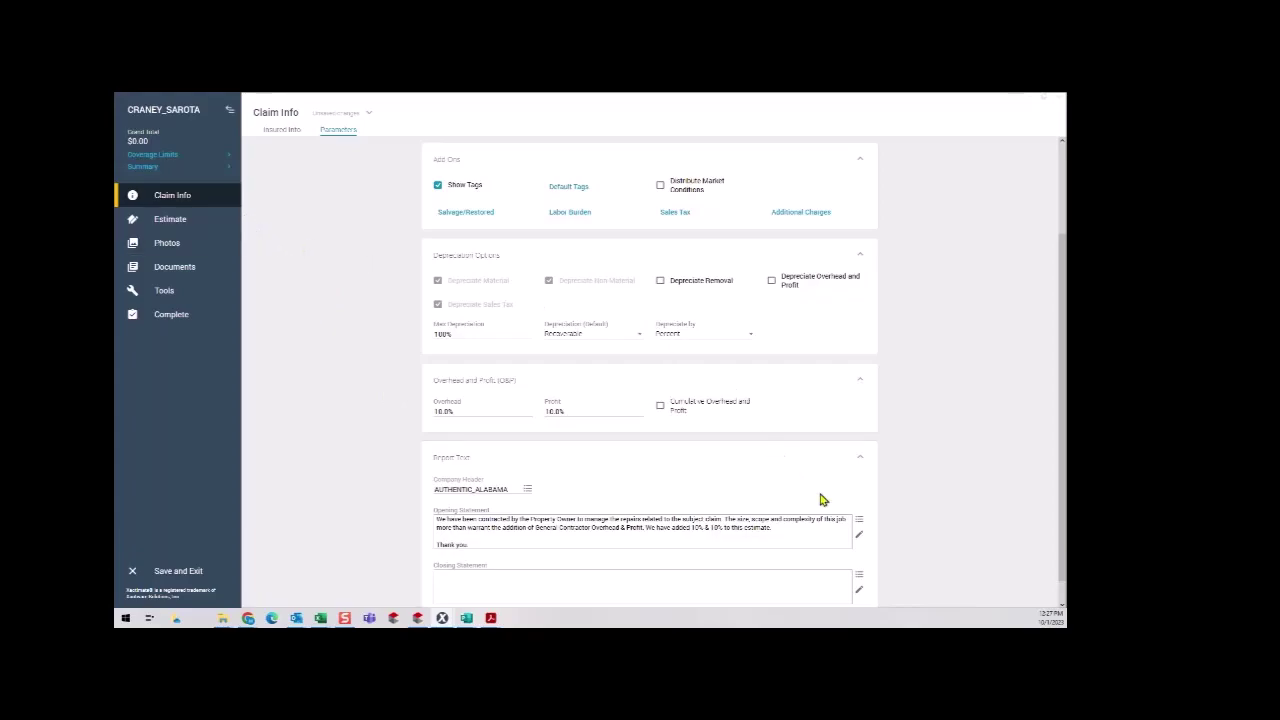
scroll(889, 454, down, 1)
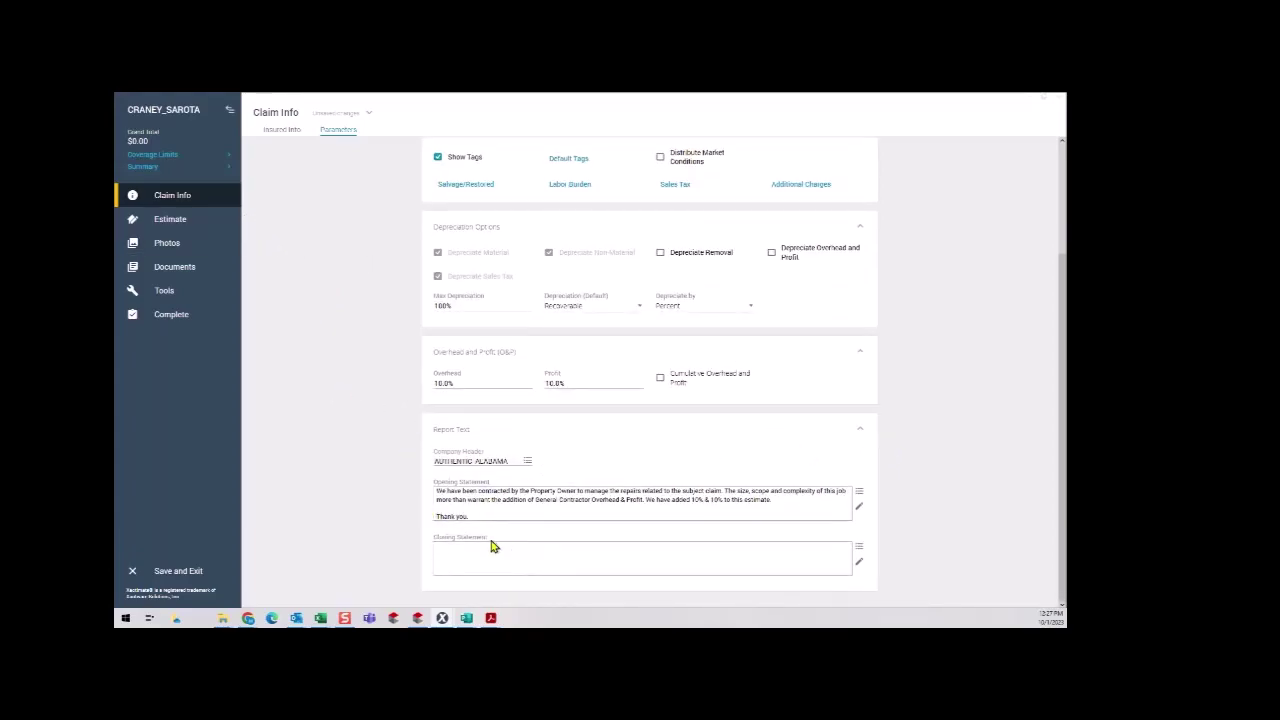
Go to Estimate Items and add a Roof group under the claim.
click(189, 223)
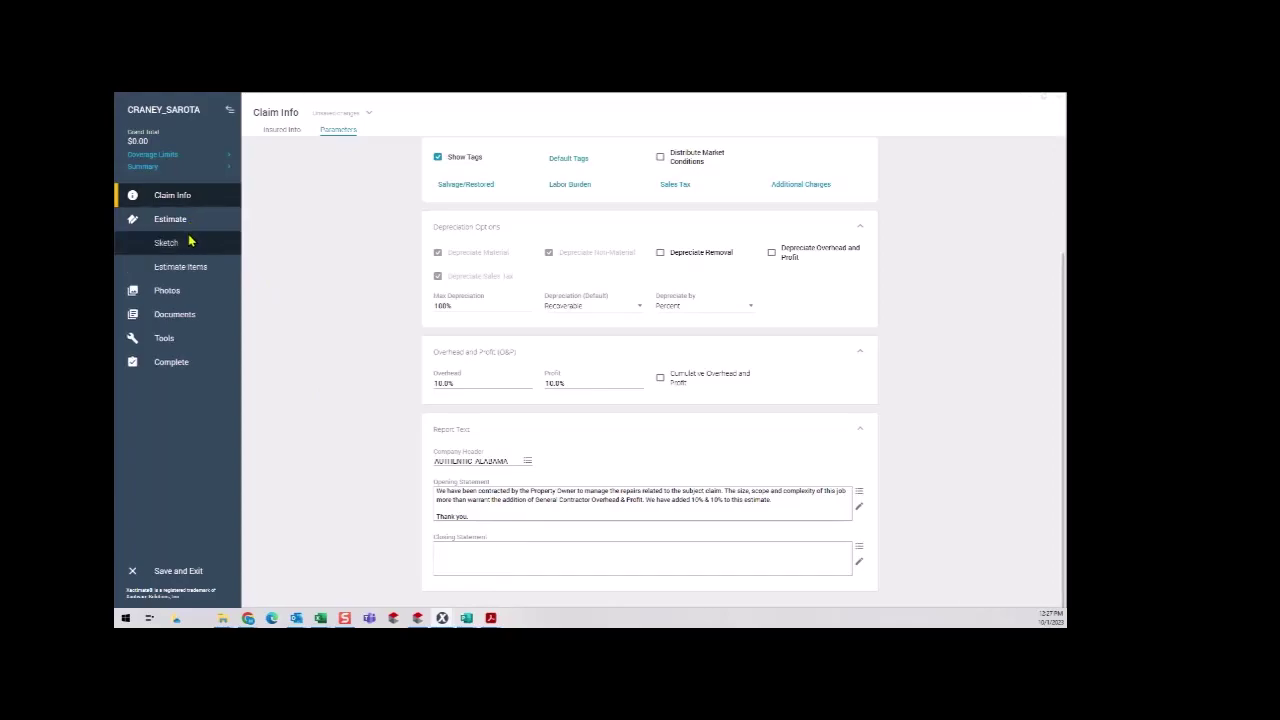
click(189, 268)
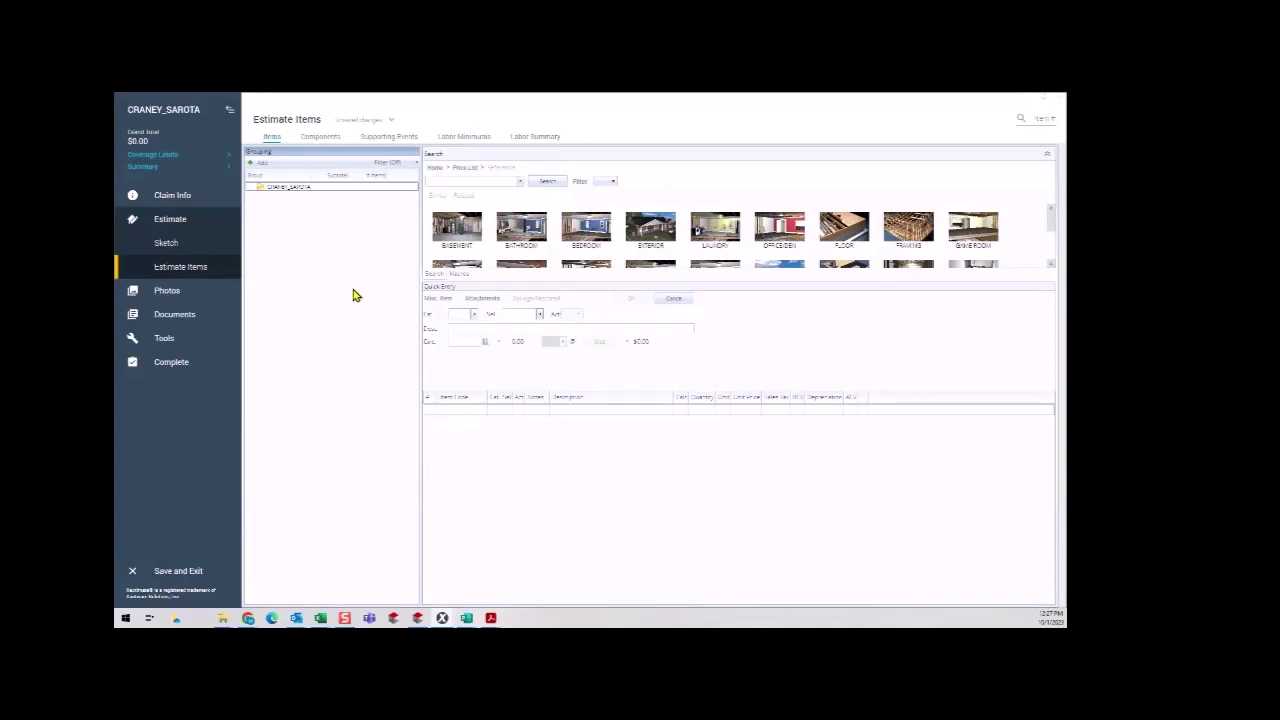
click(277, 190)
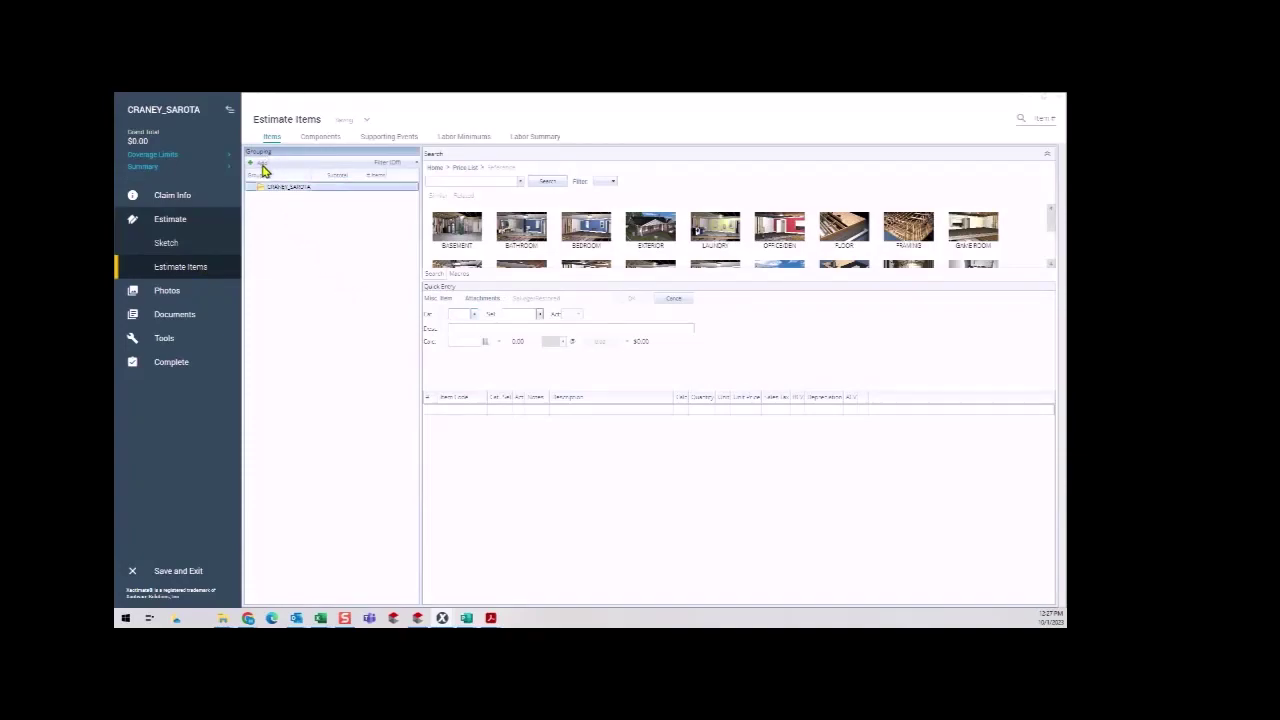
click(262, 164)
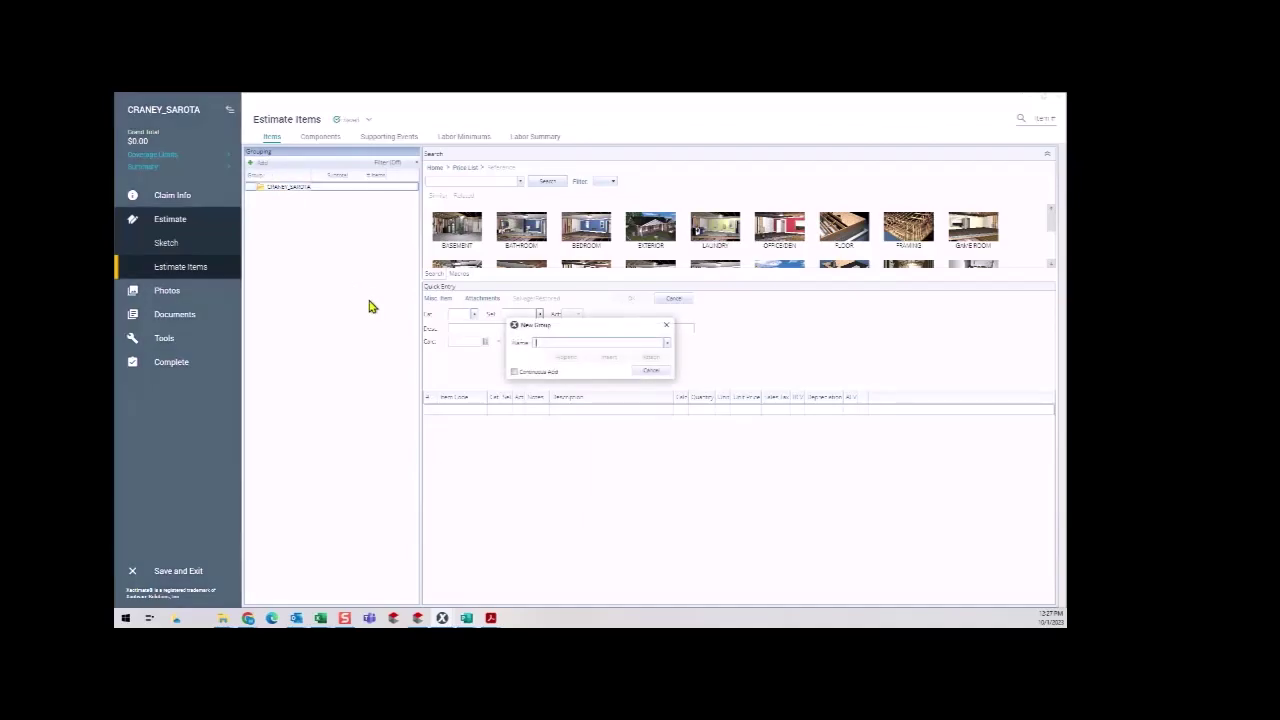
text(Roof)
key(Return)
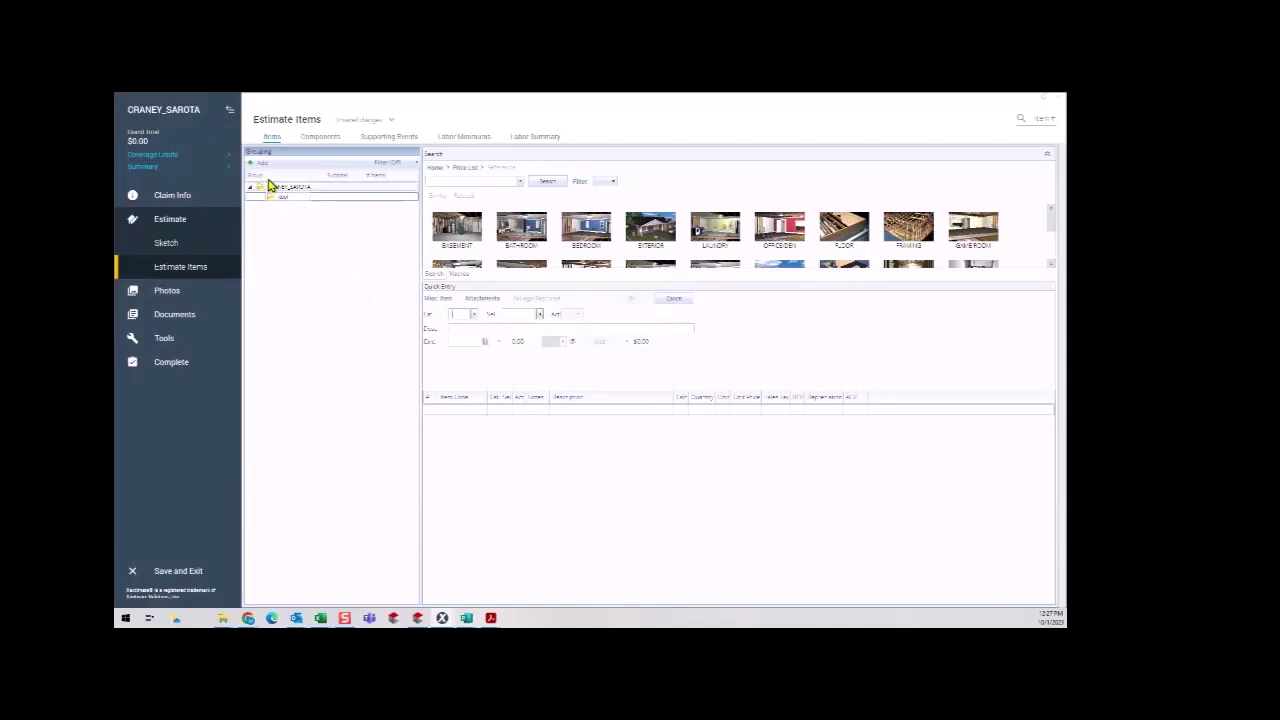
Add Front Elevation, Right Elevation and Rear Elevation groups.
click(262, 165)
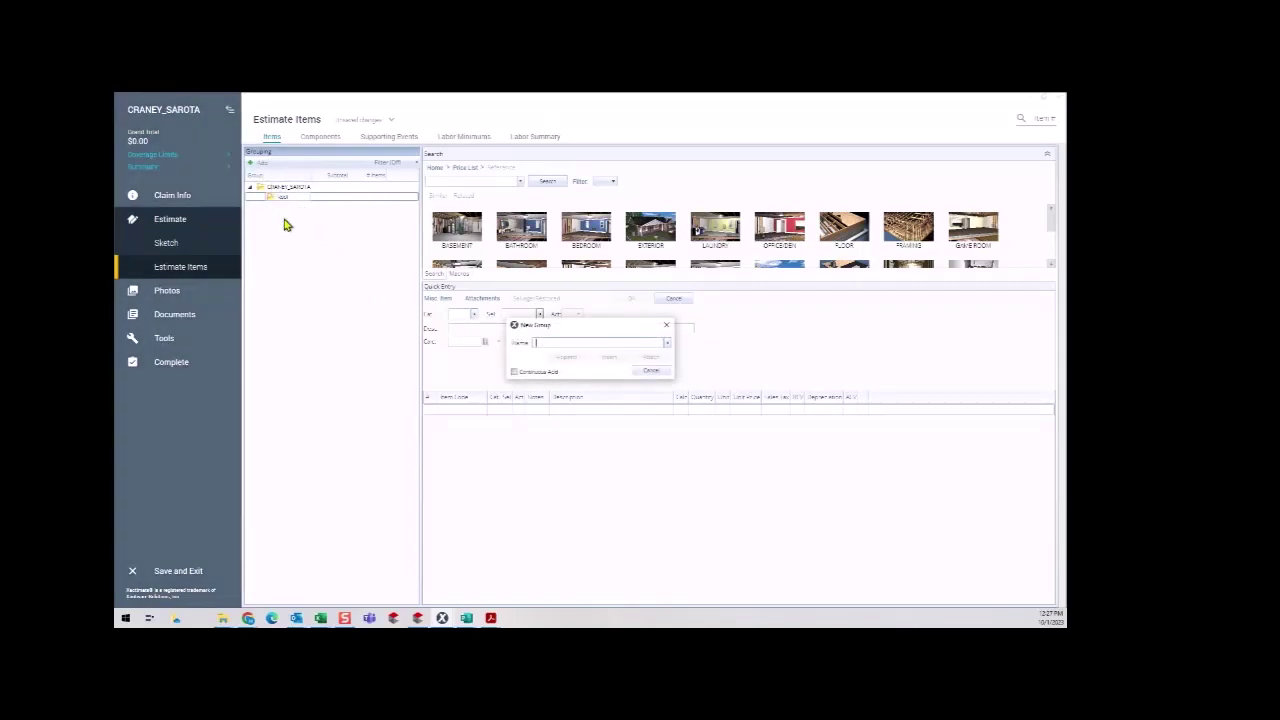
text(Front Elevation)
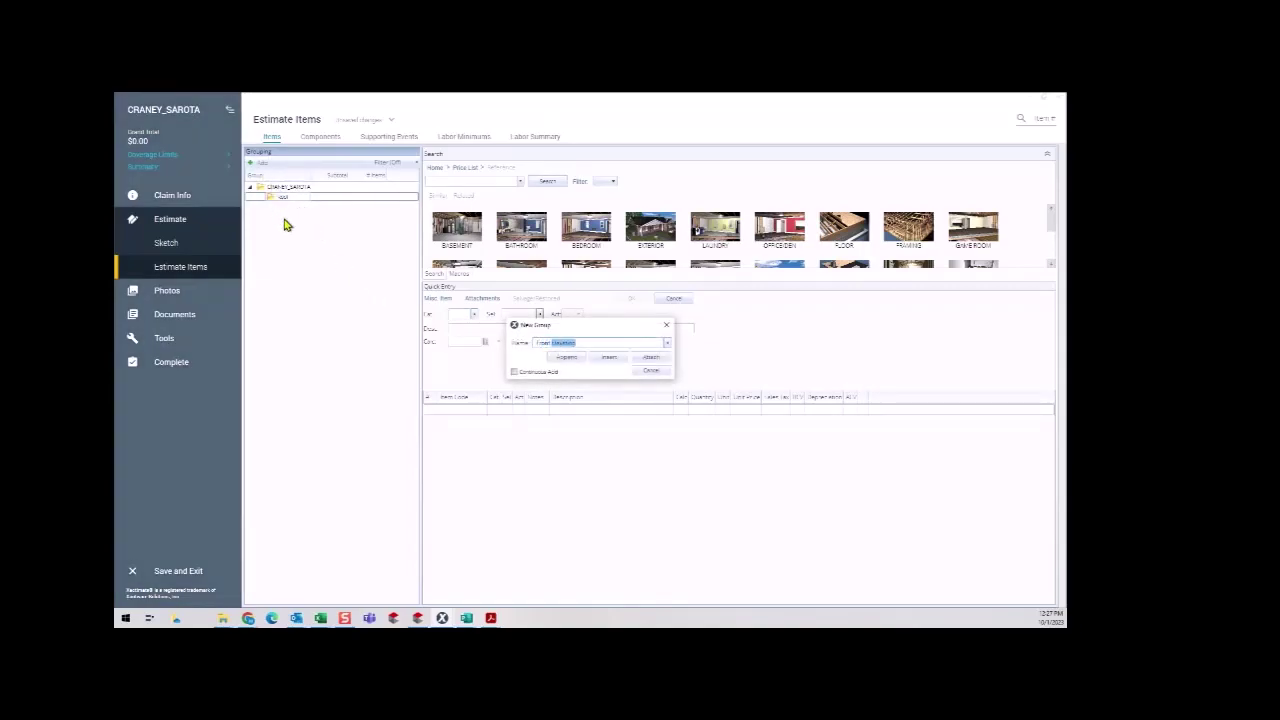
key(Return)
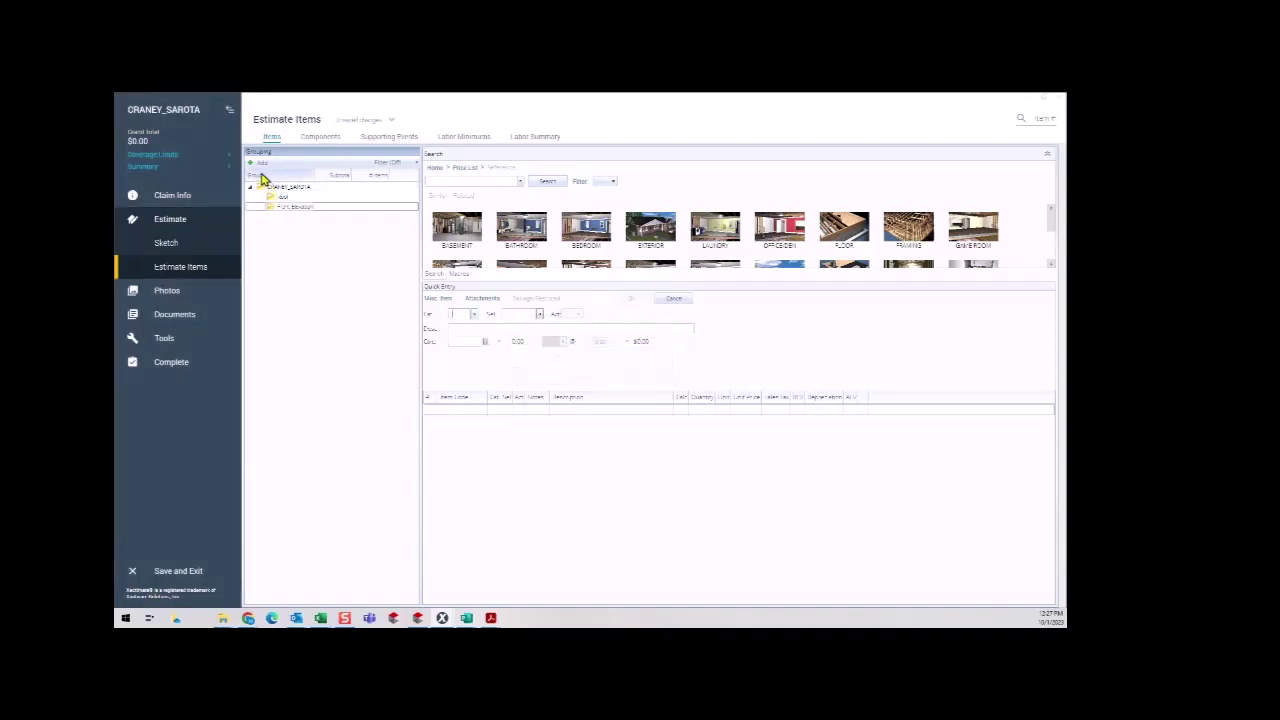
click(259, 165)
text(Right Elevation)
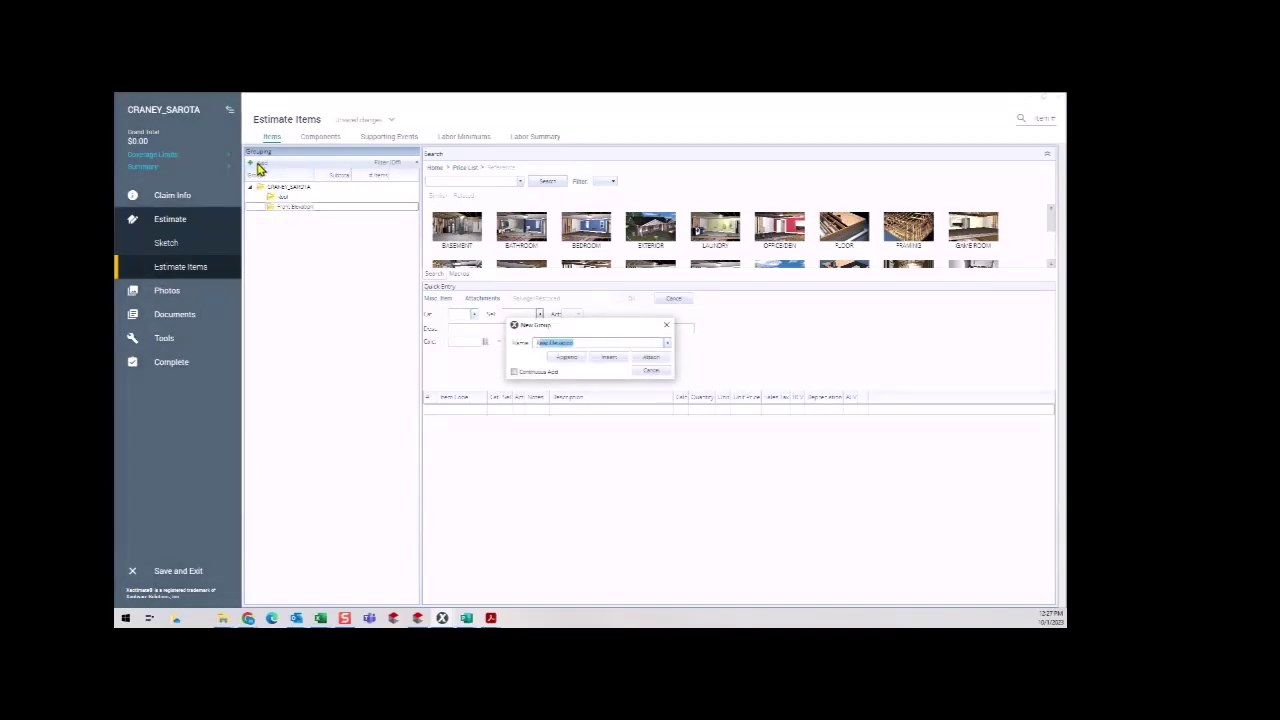
key(Return)
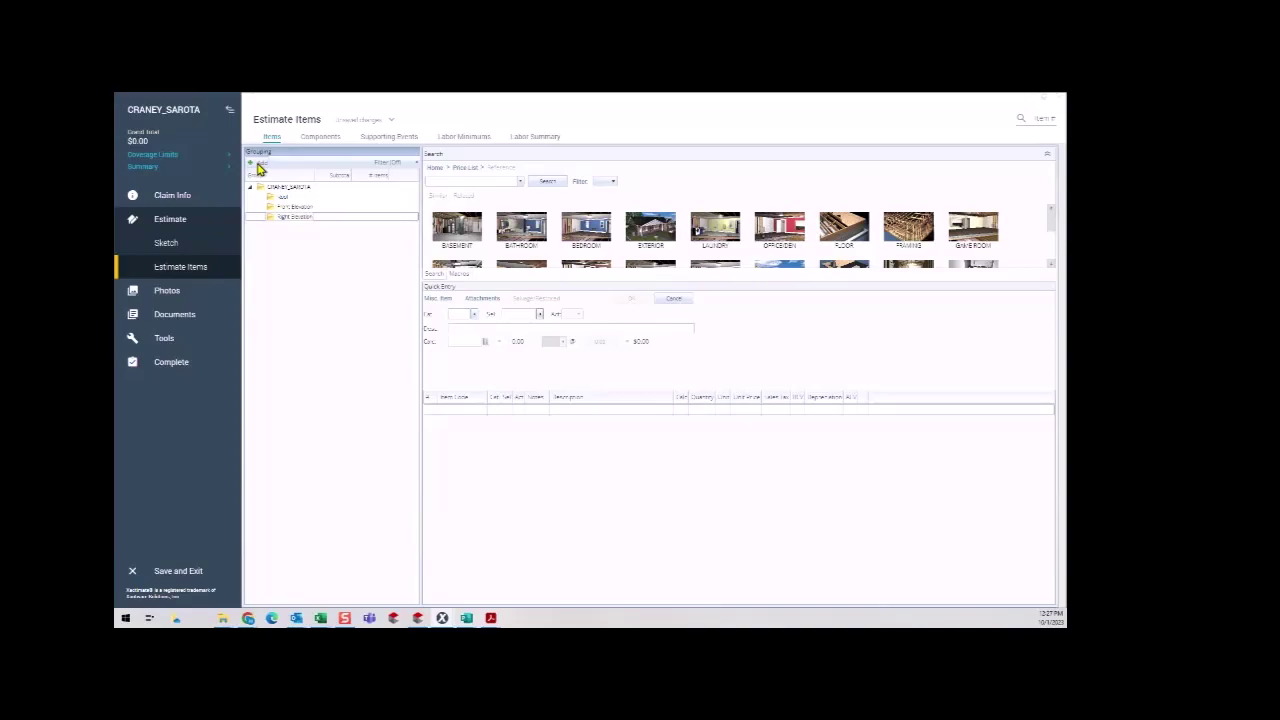
click(259, 166)
text(Rear Elevation)
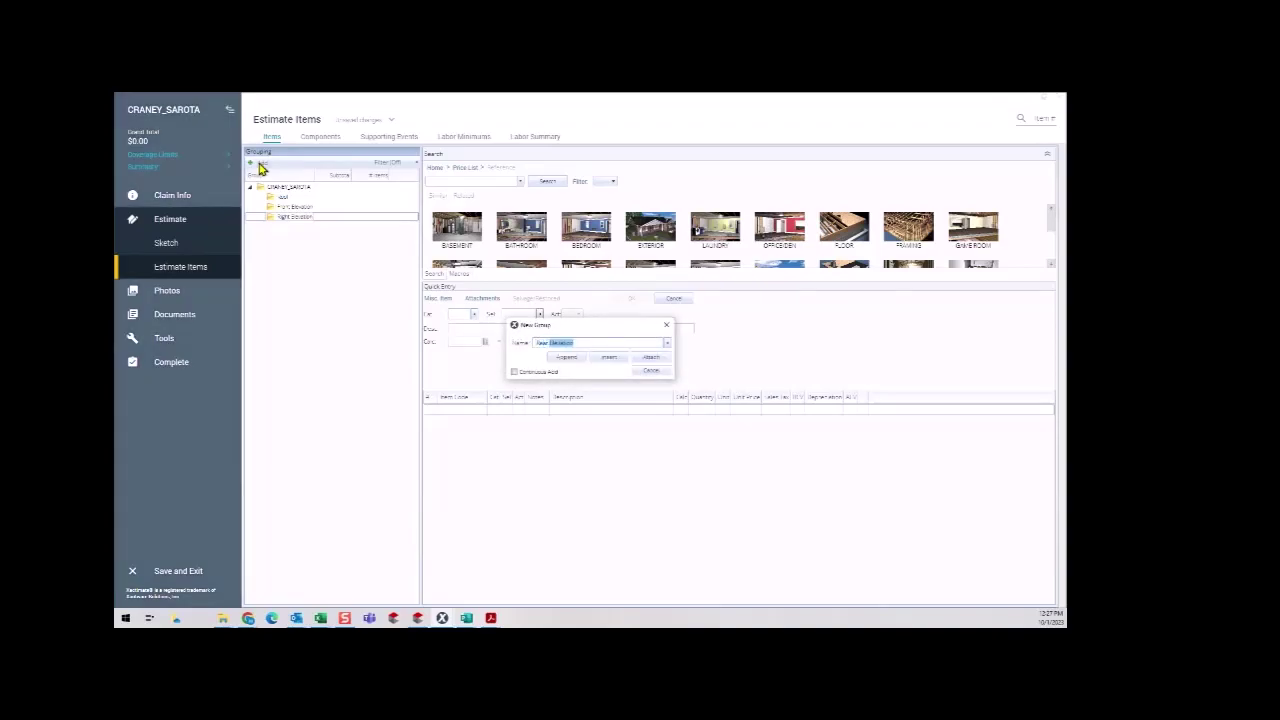
key(Return)
Add the Left Elevation group and a 'Gut' group for the gutters.
click(259, 166)
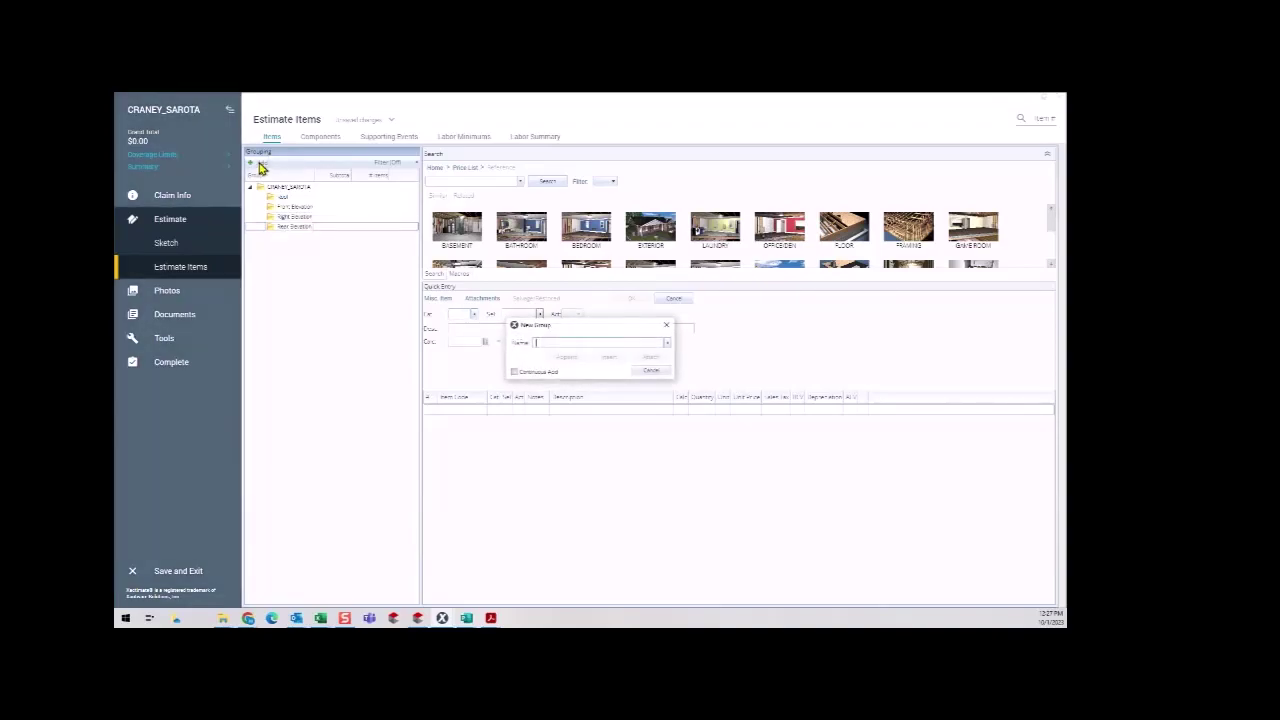
text(Left Elevation)
key(Return)
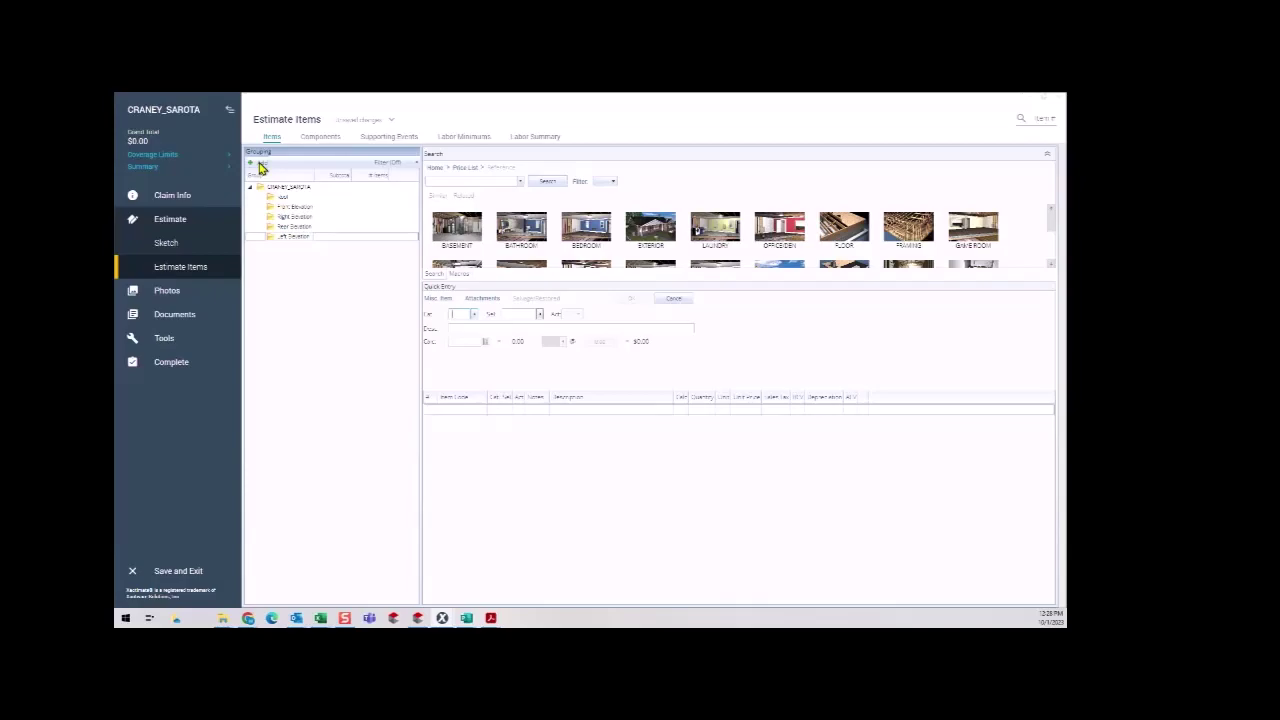
click(259, 166)
text(Gutters)
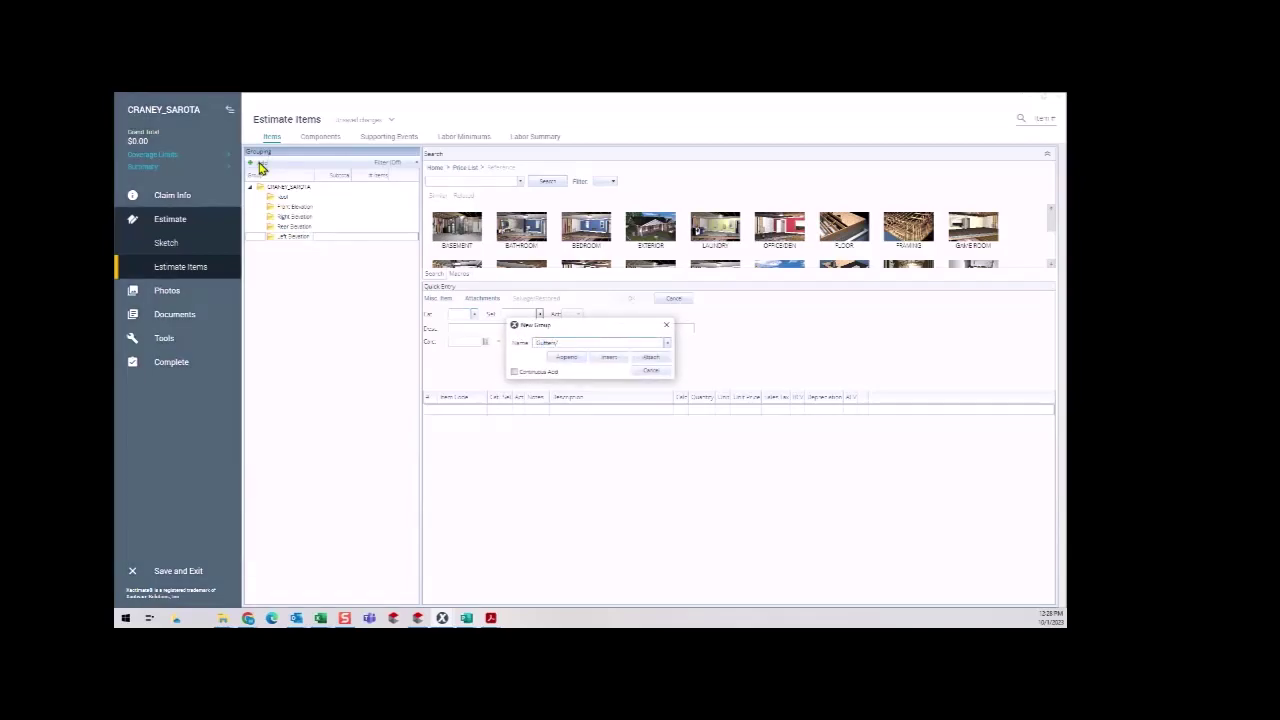
key(Return)
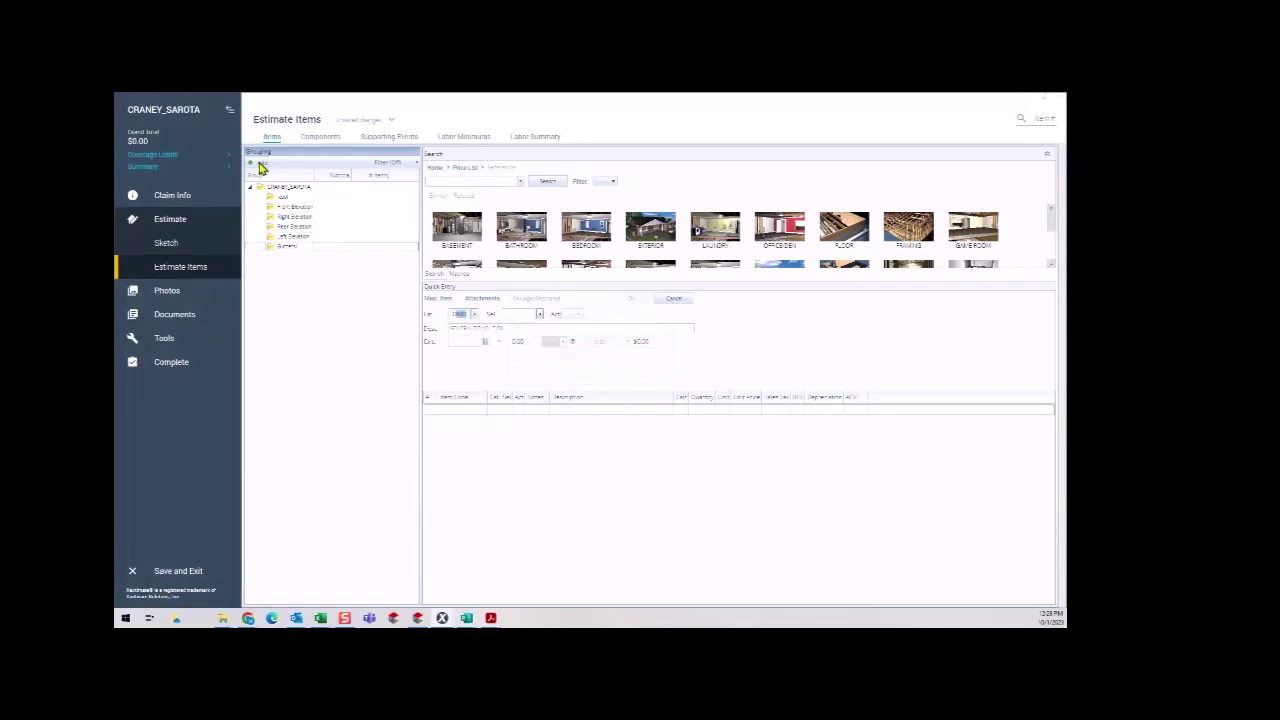
Rename the Gutters group to 'Gutters and Downspouts'.
click(288, 249)
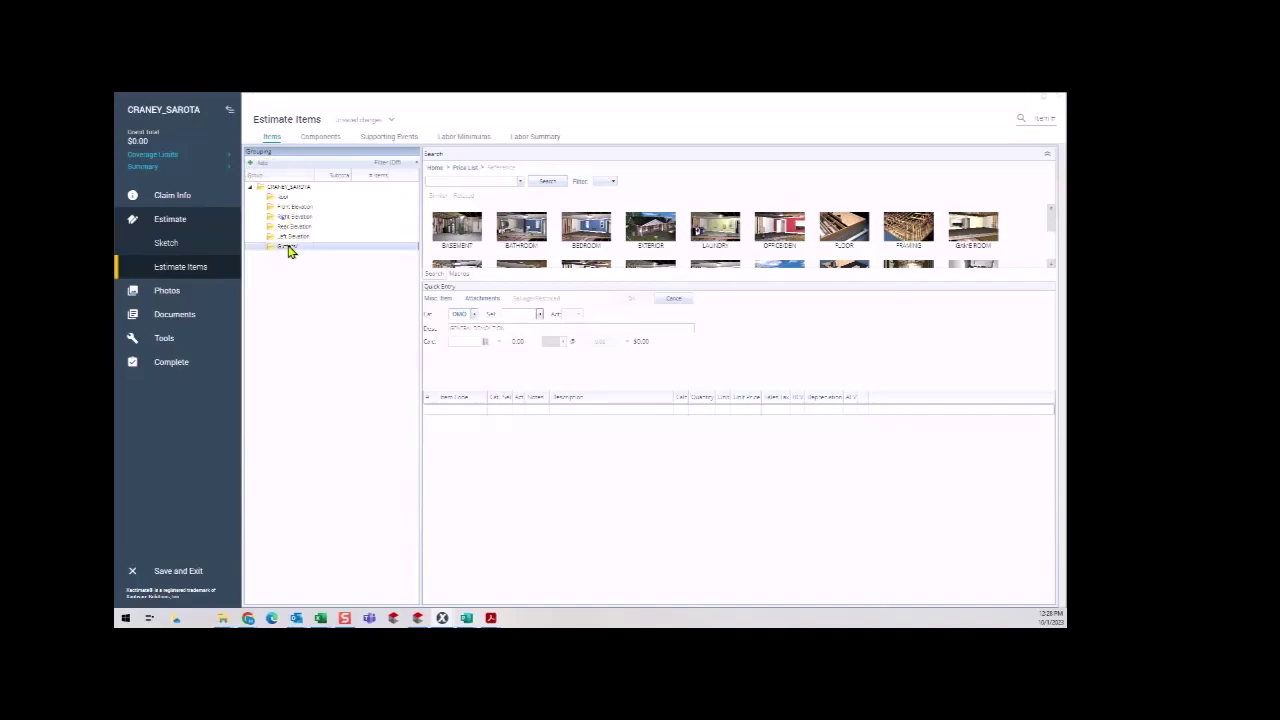
right_click(289, 251)
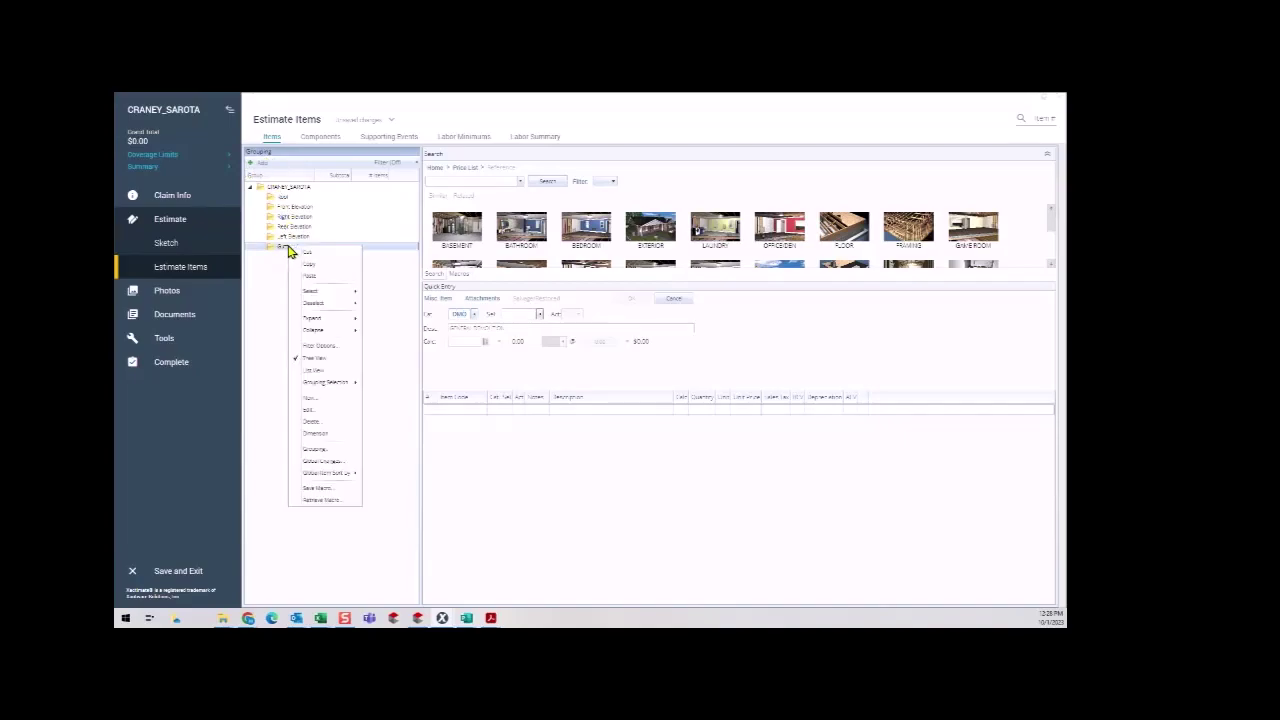
click(308, 410)
click(543, 288)
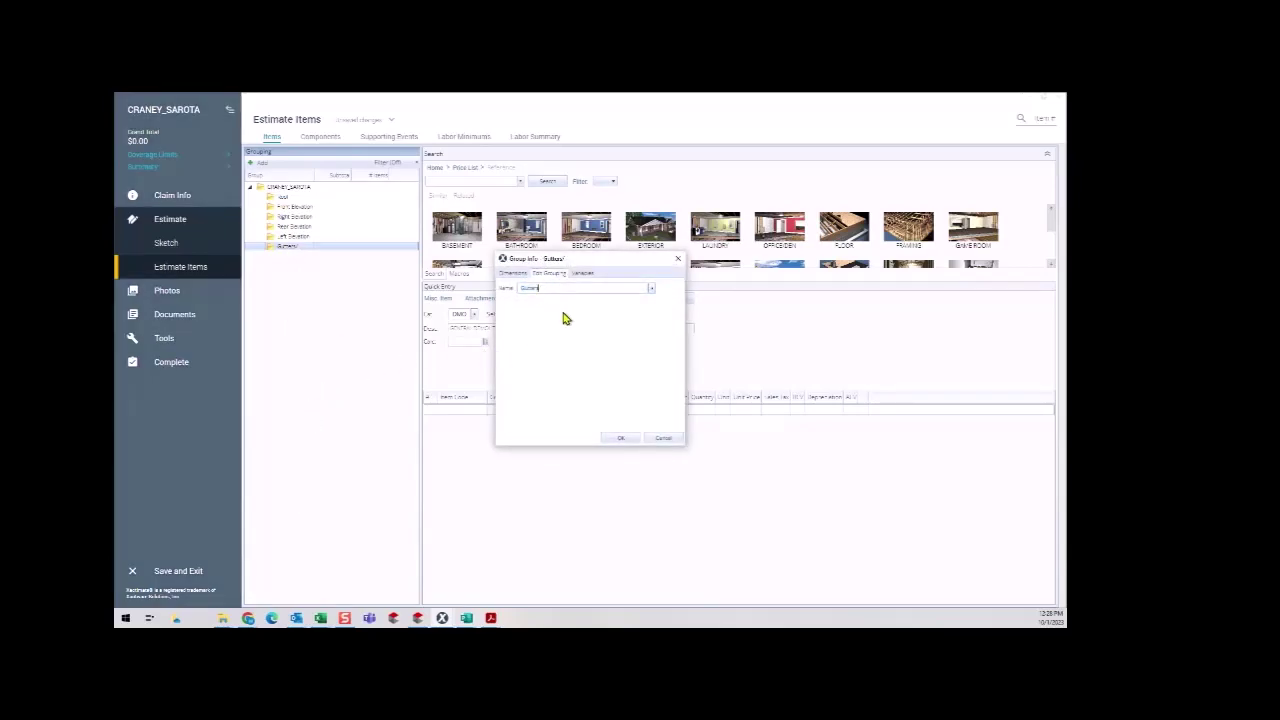
text(and Downspouts)
click(624, 438)
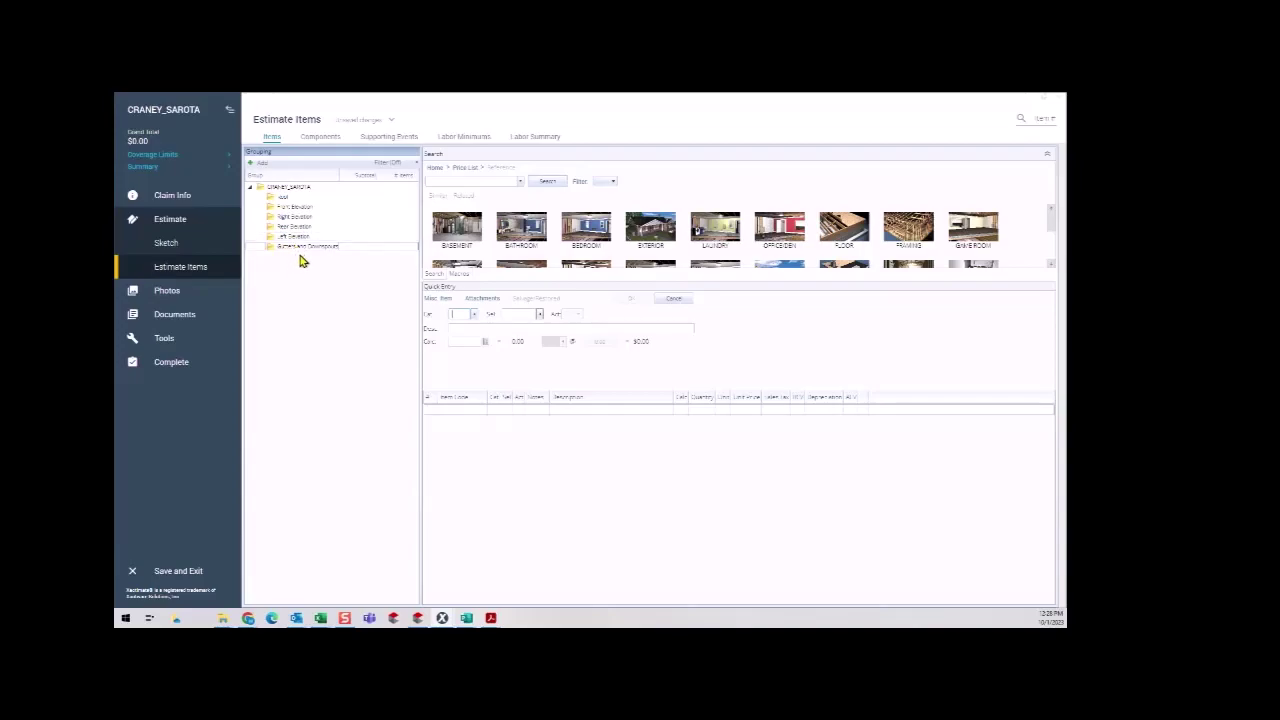
Nest Gutters and Downspouts under the Roof group and bring up the saved macros list.
drag(307, 253, 287, 203)
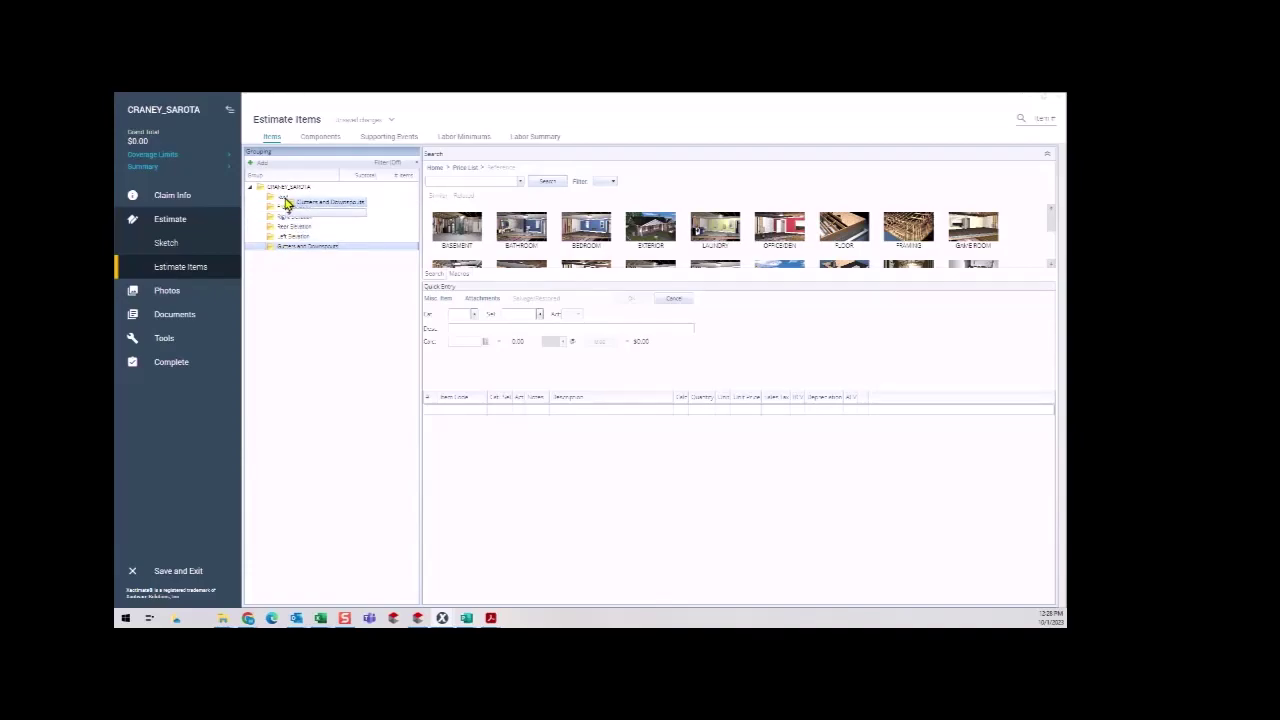
drag(287, 203, 284, 202)
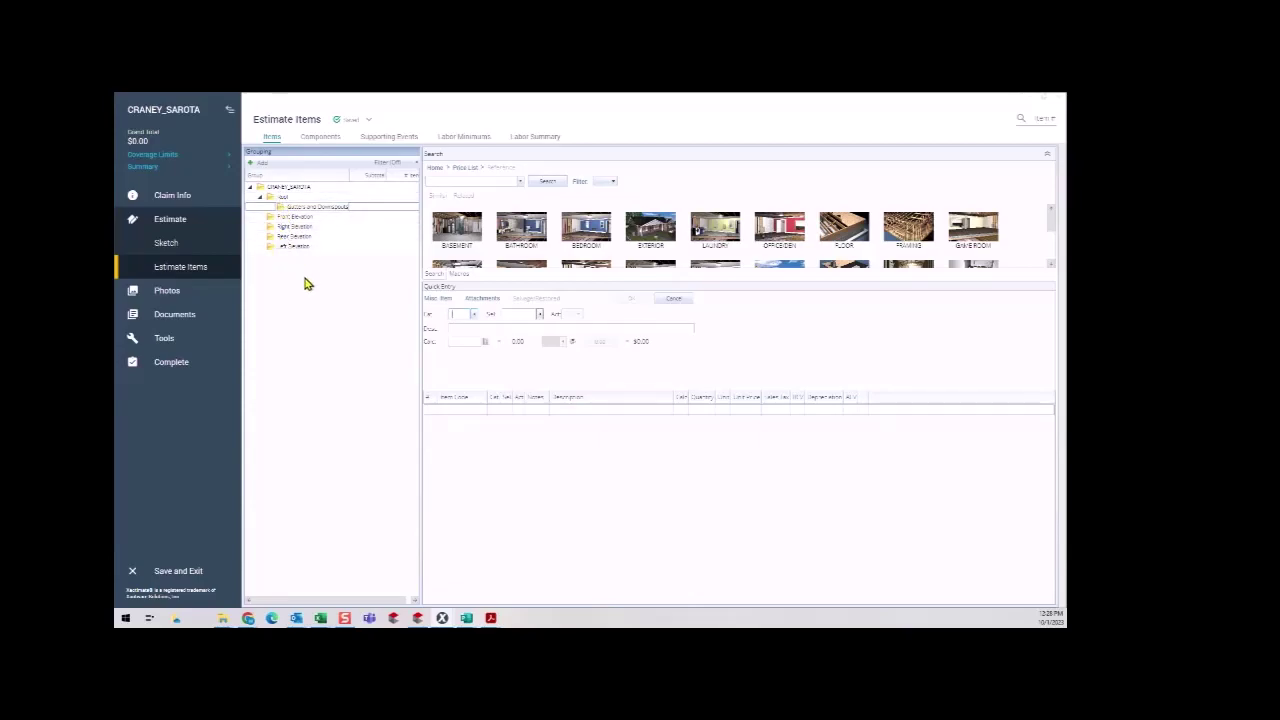
click(270, 198)
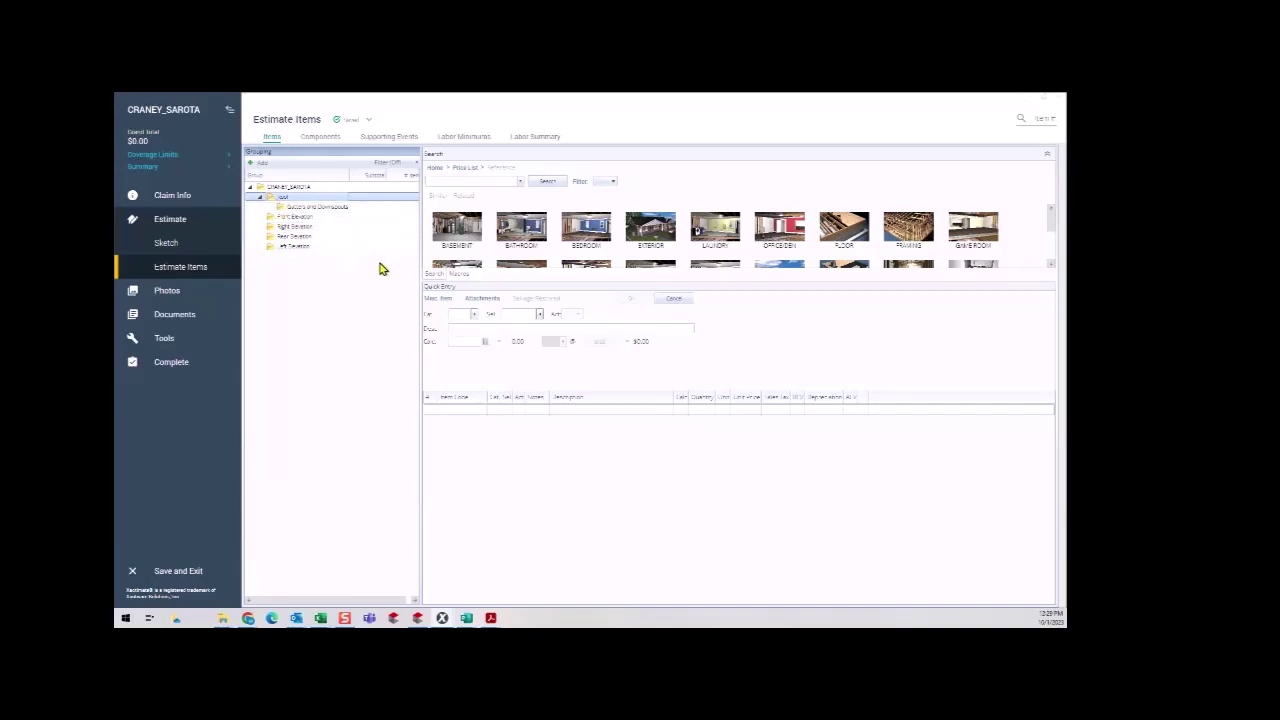
click(460, 276)
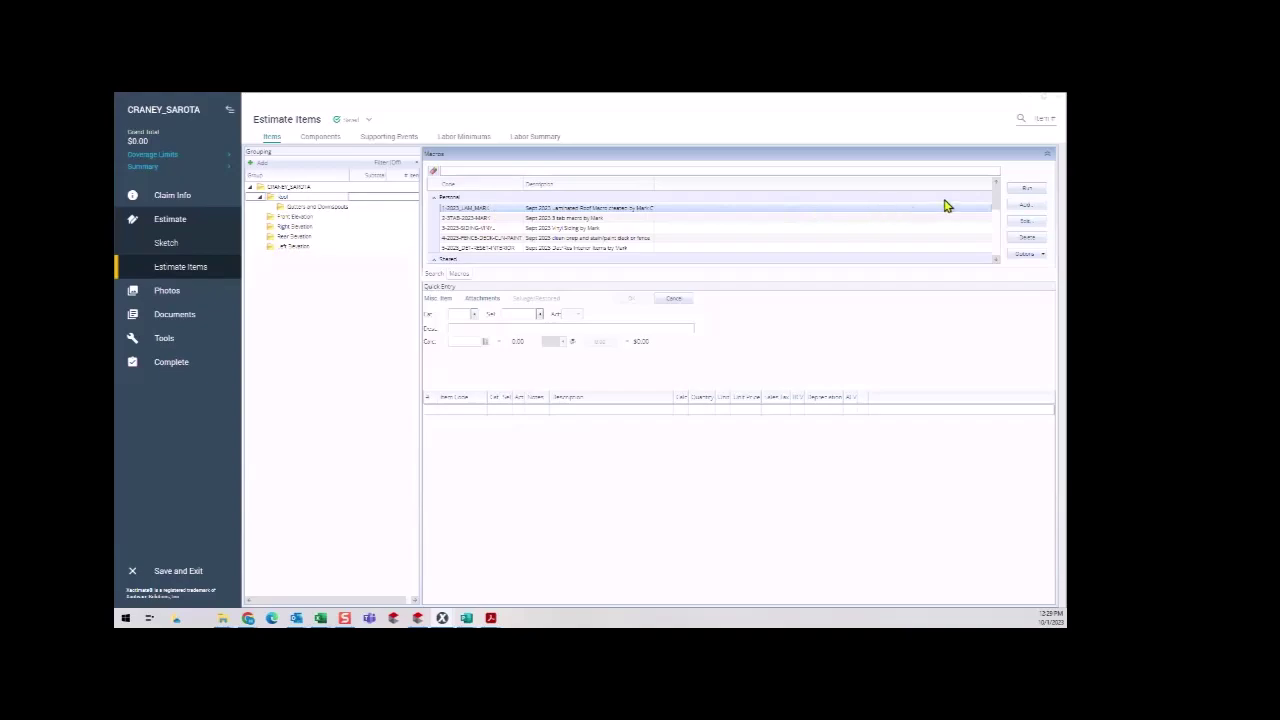
Run the first roof macro into the Roof group and review the inserted line items.
double_click(486, 210)
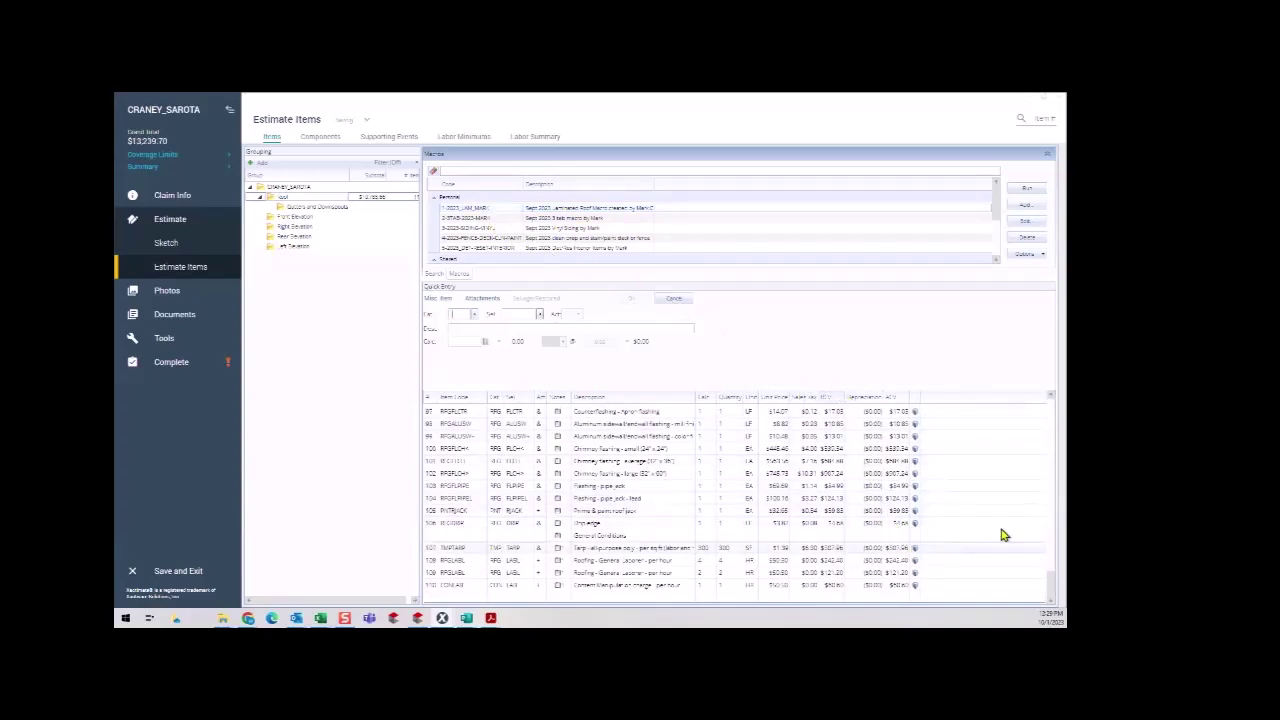
mouse_move(1050, 590)
mouse_down()
mouse_move(1046, 406)
mouse_move(1023, 534)
mouse_move(1029, 603)
mouse_up()
click(448, 588)
scroll(458, 580, up, 6)
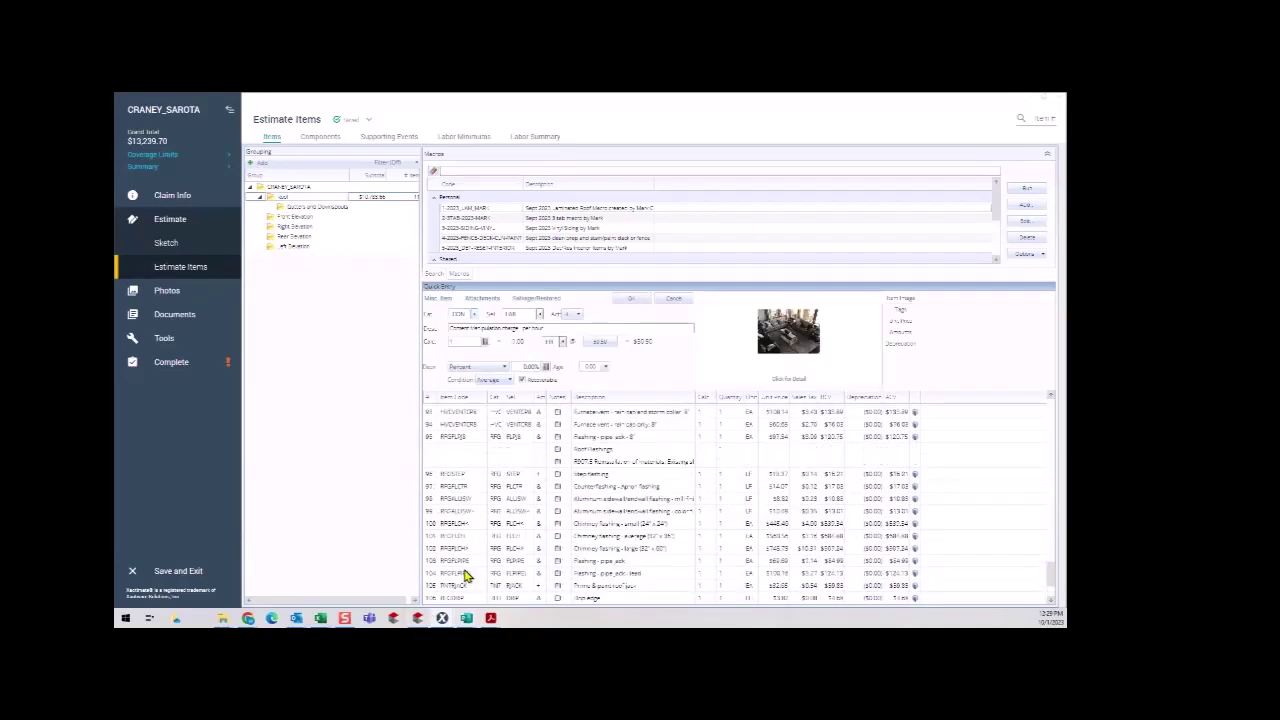
scroll(465, 573, up, 3)
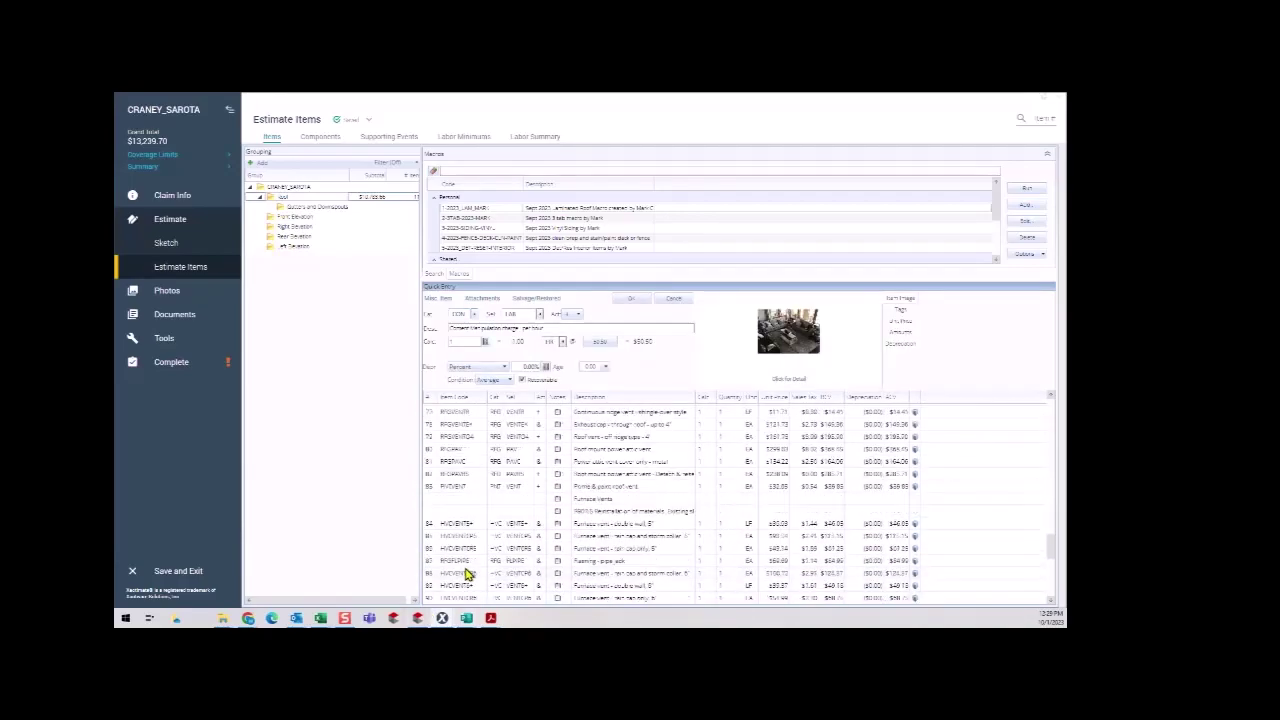
scroll(465, 573, up, 5)
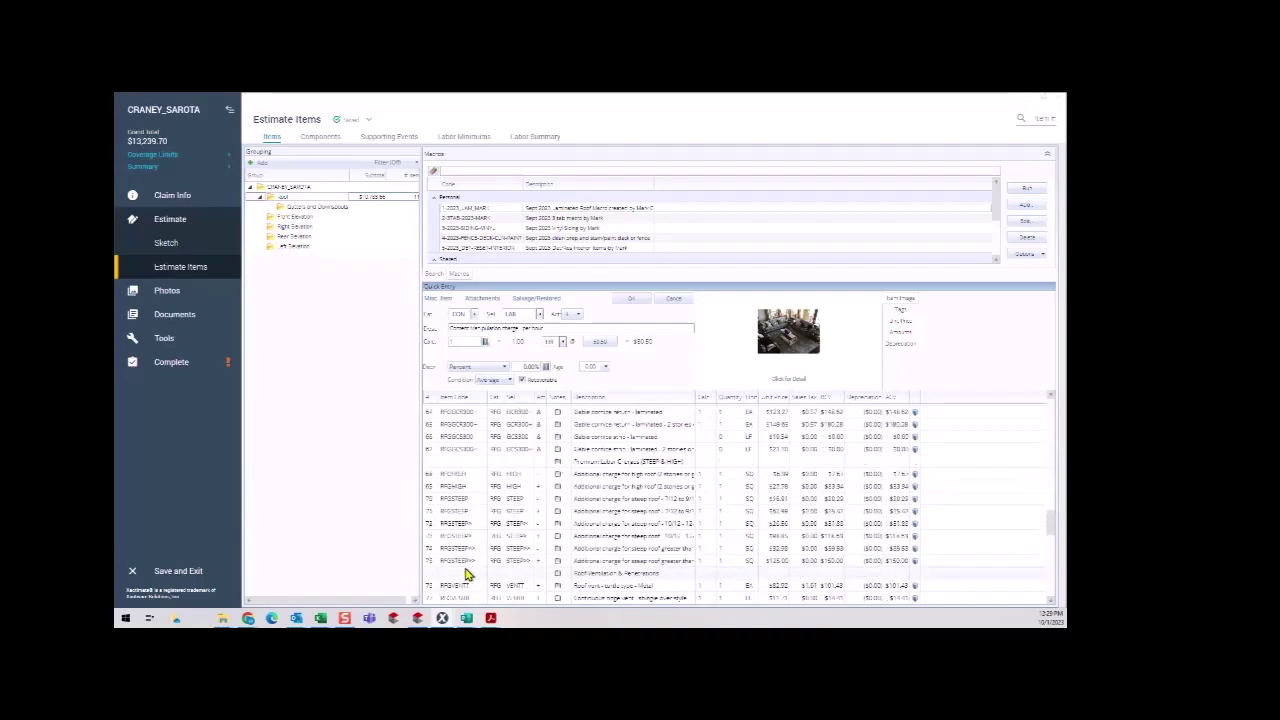
scroll(465, 573, up, 4)
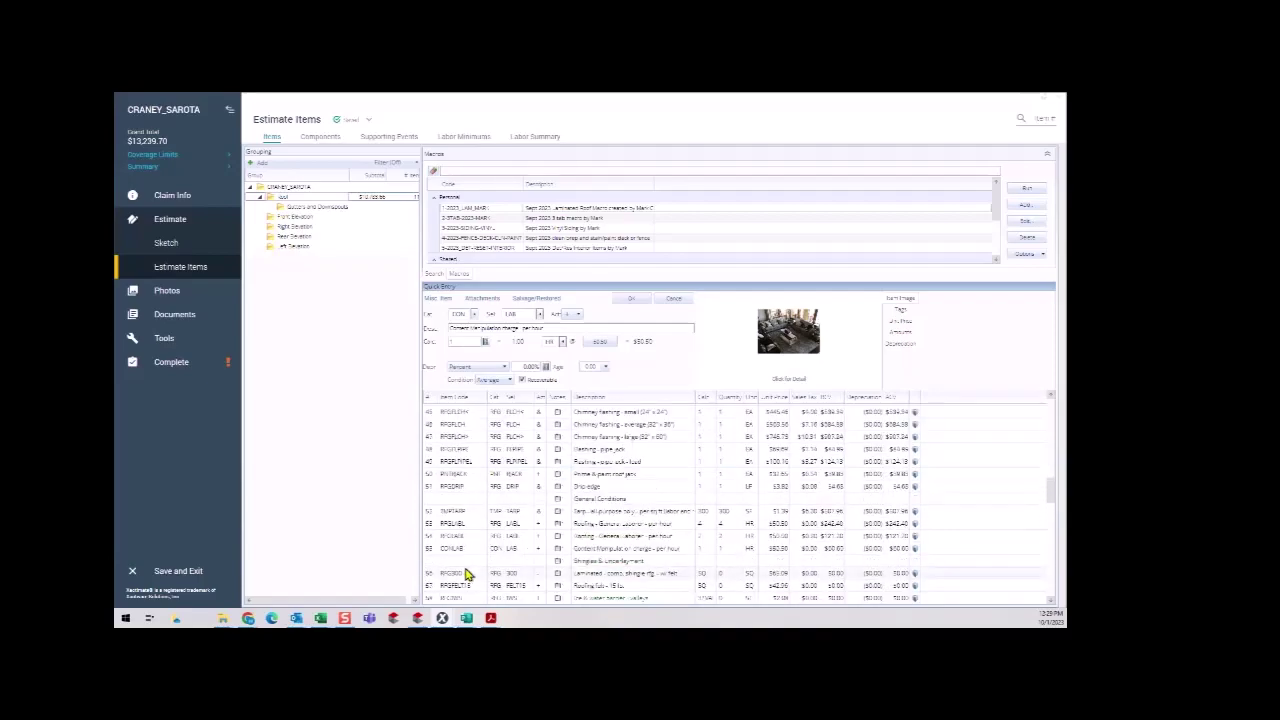
scroll(465, 573, down, 2)
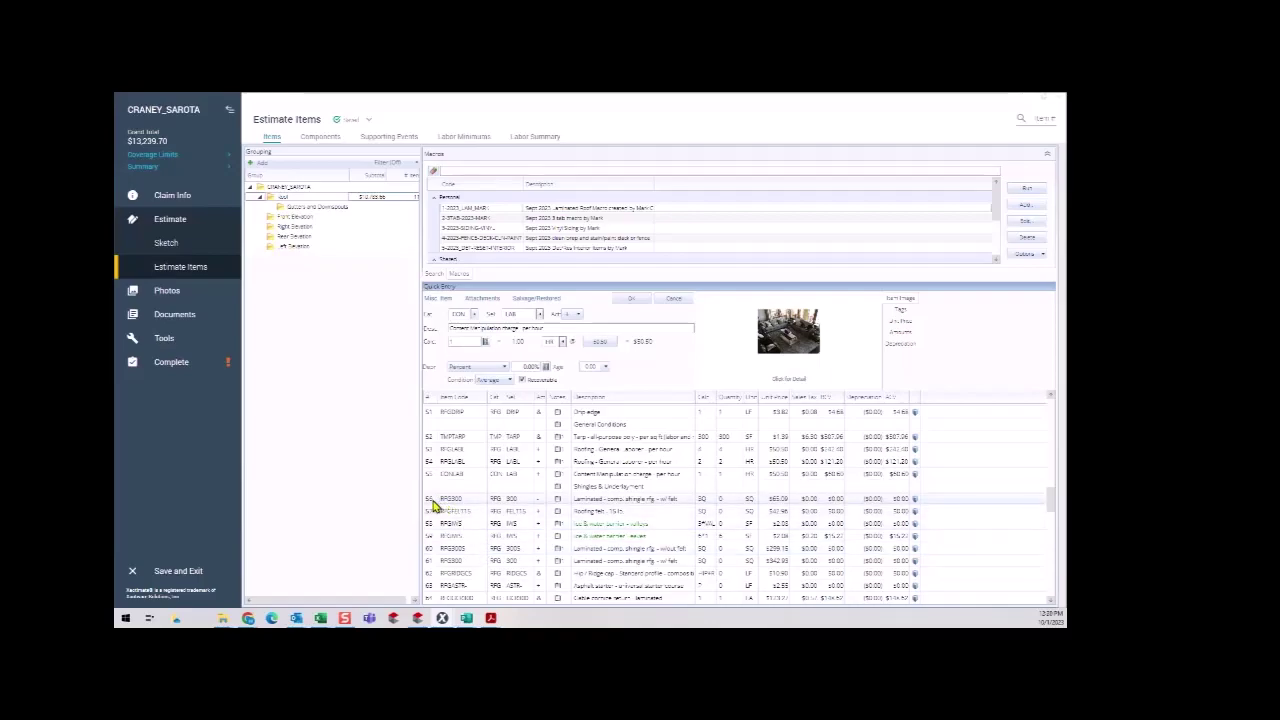
Delete the 62 unneeded line items from line 56 onward.
shift+click(434, 503)
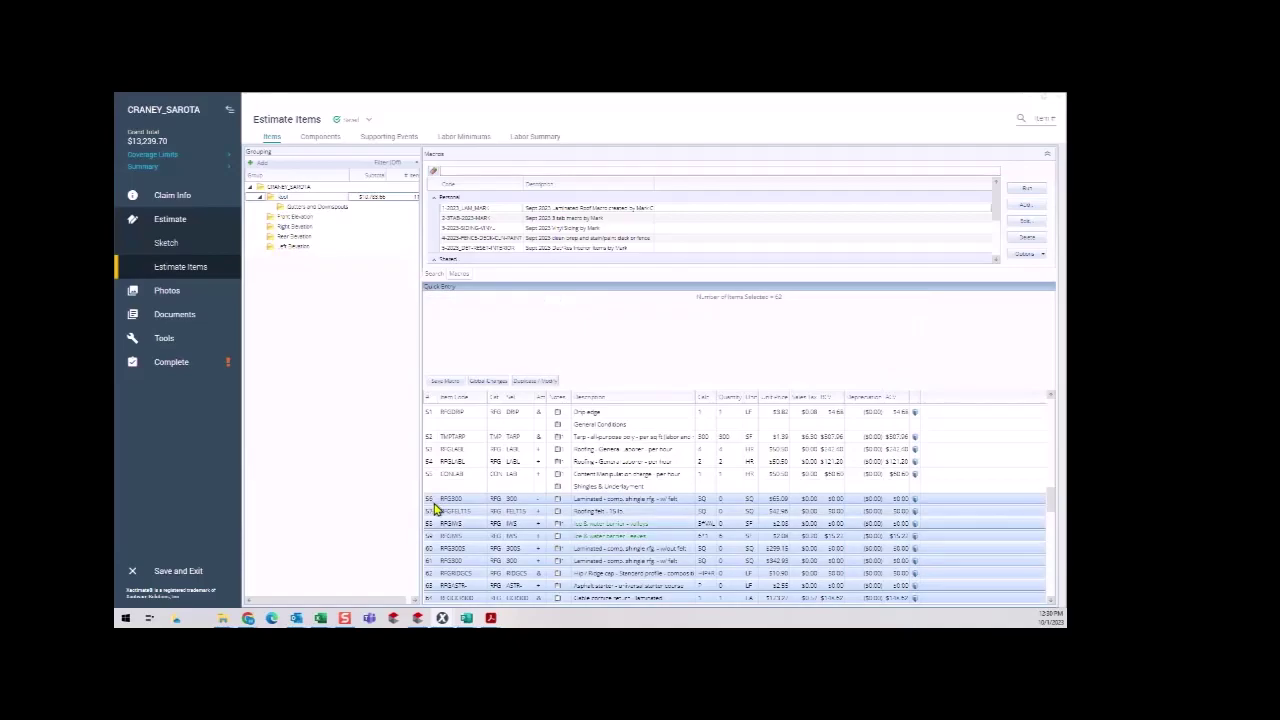
key(Delete)
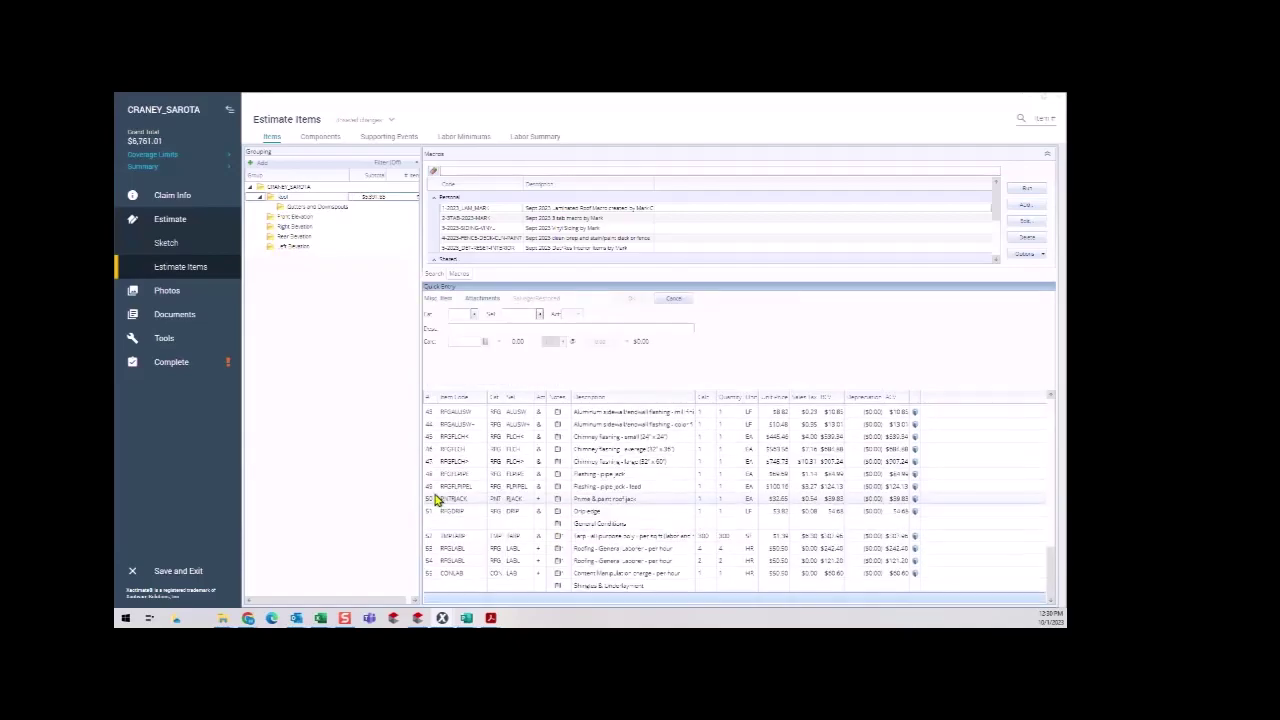
scroll(545, 570, up, 7)
scroll(550, 575, up, 7)
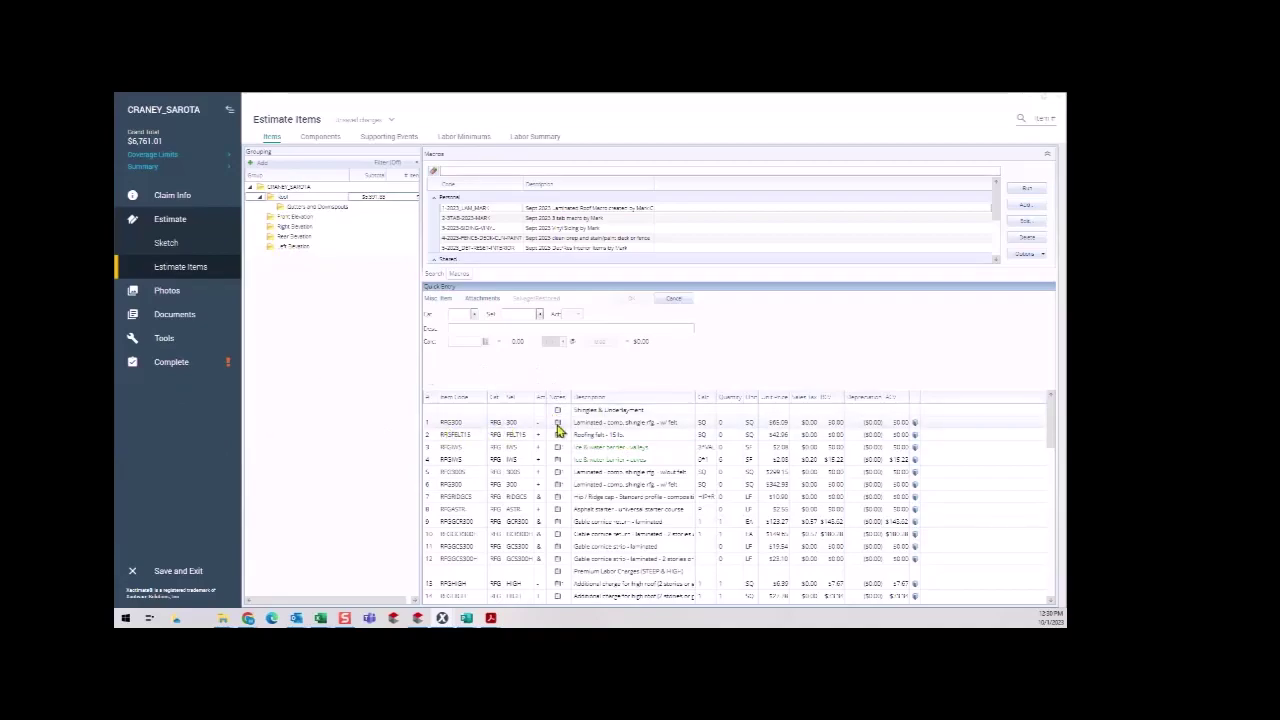
Enter Calc quantities 54 and 34 for line items 1 and 2.
click(709, 424)
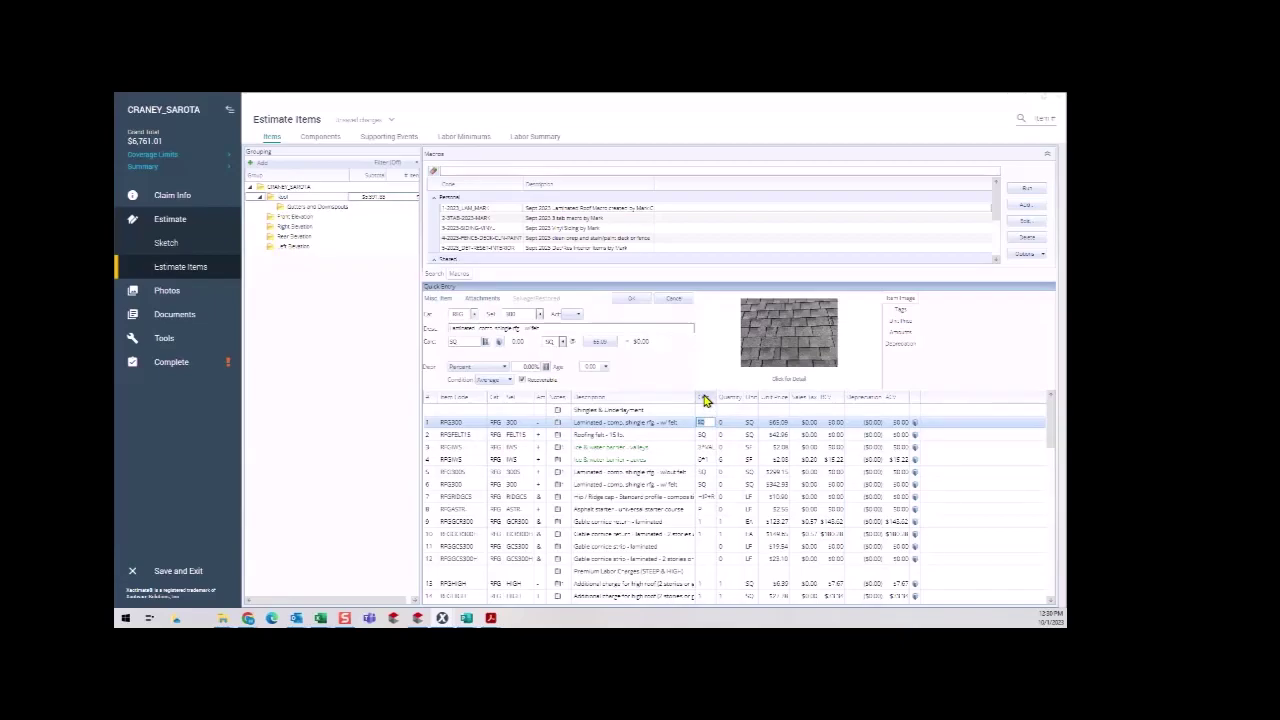
click(458, 341)
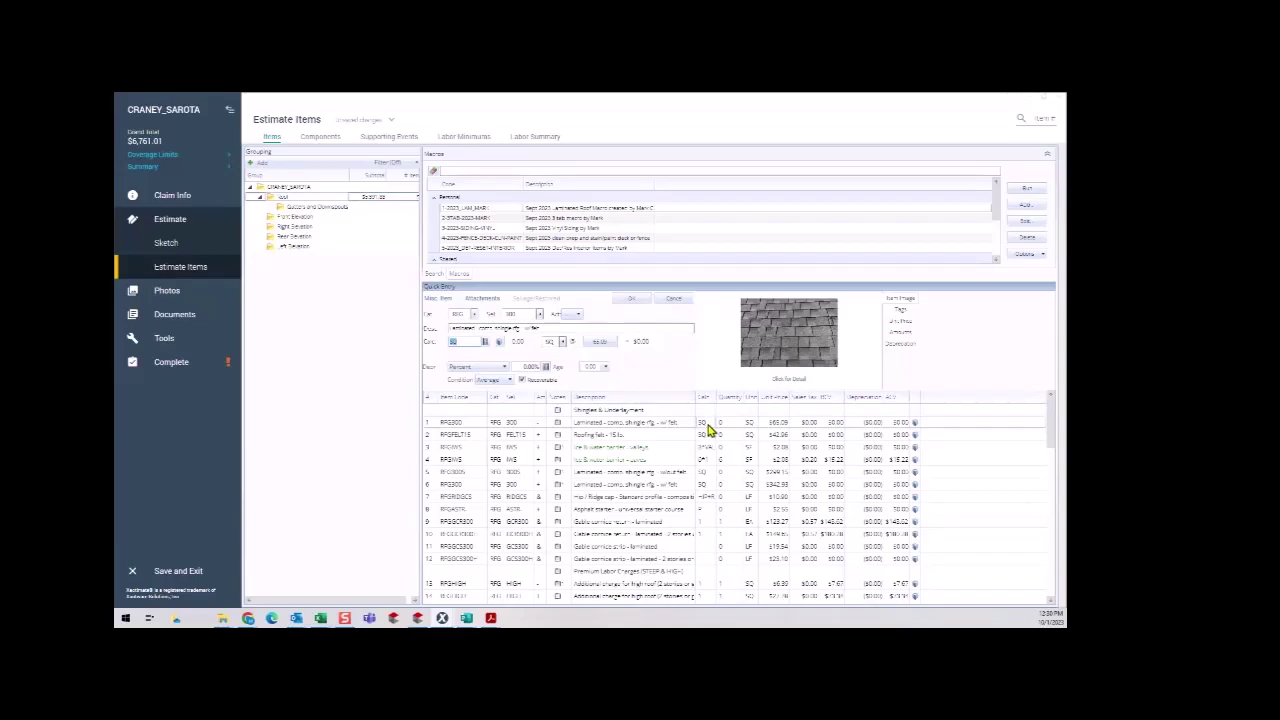
click(706, 424)
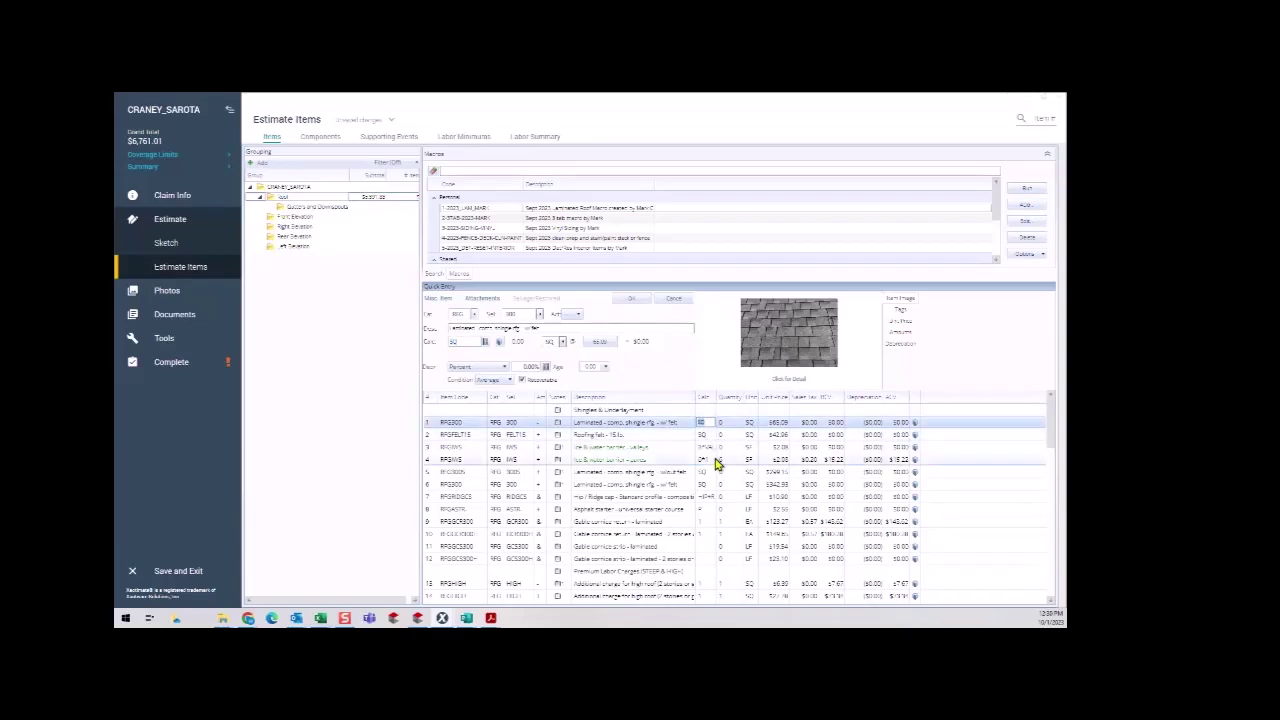
text(5)
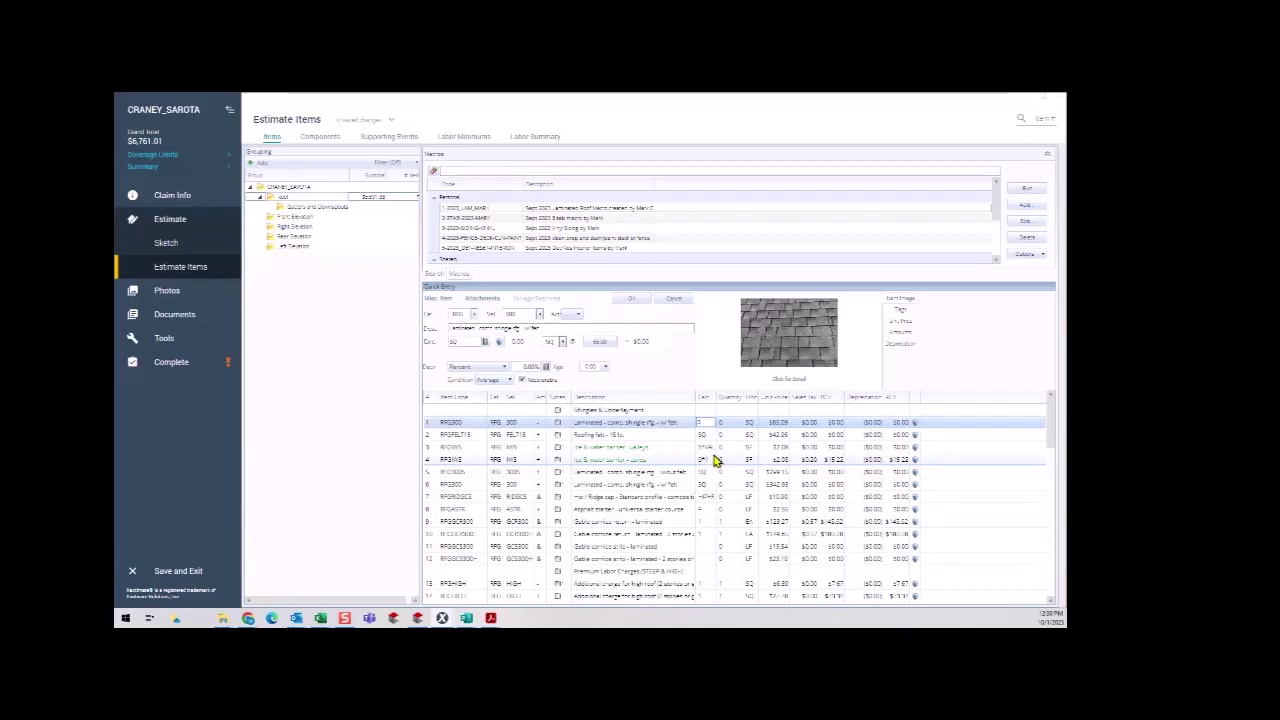
text(4)
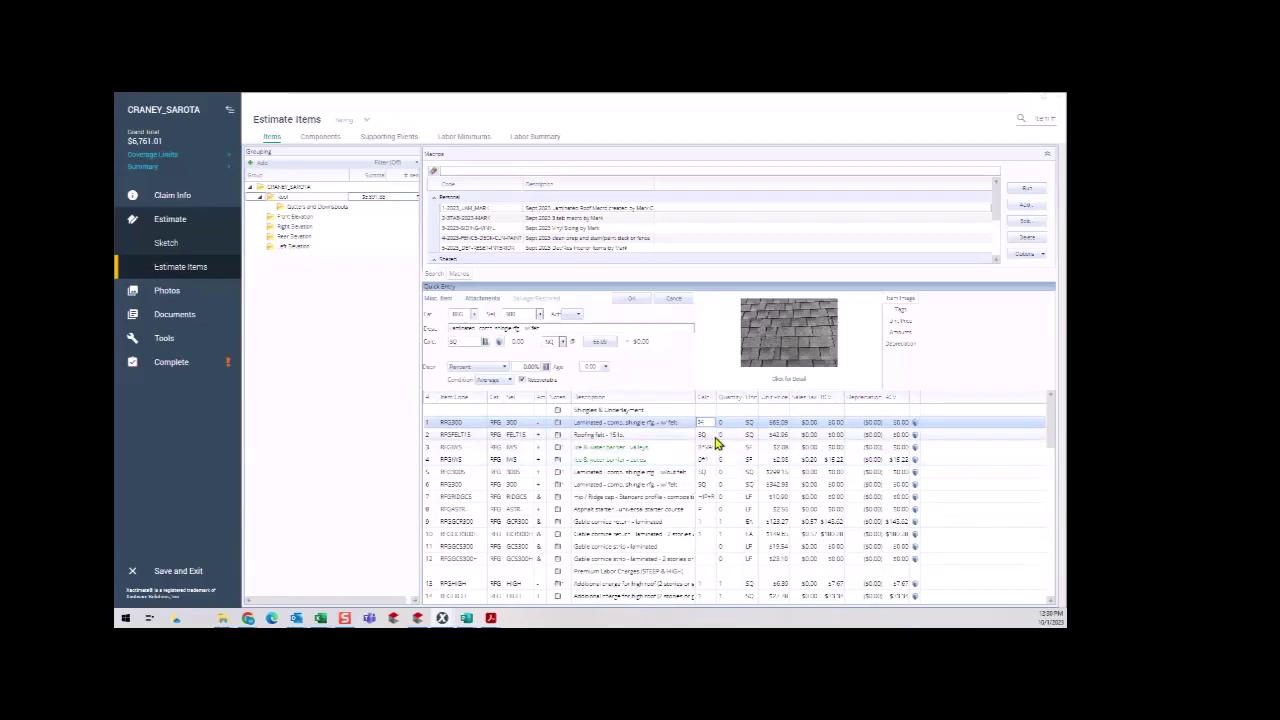
click(714, 437)
text(34)
key(Return)
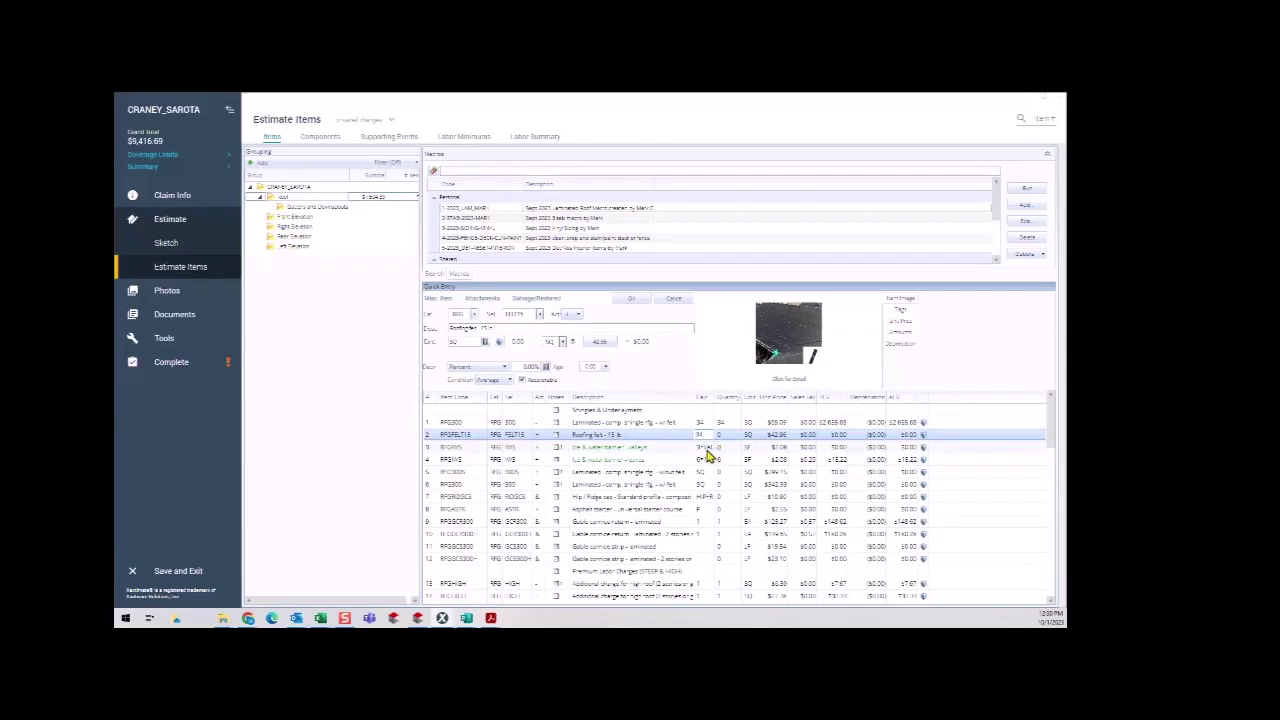
Set the valley ice and water barrier row's quantity to 3*78 and select it.
click(711, 449)
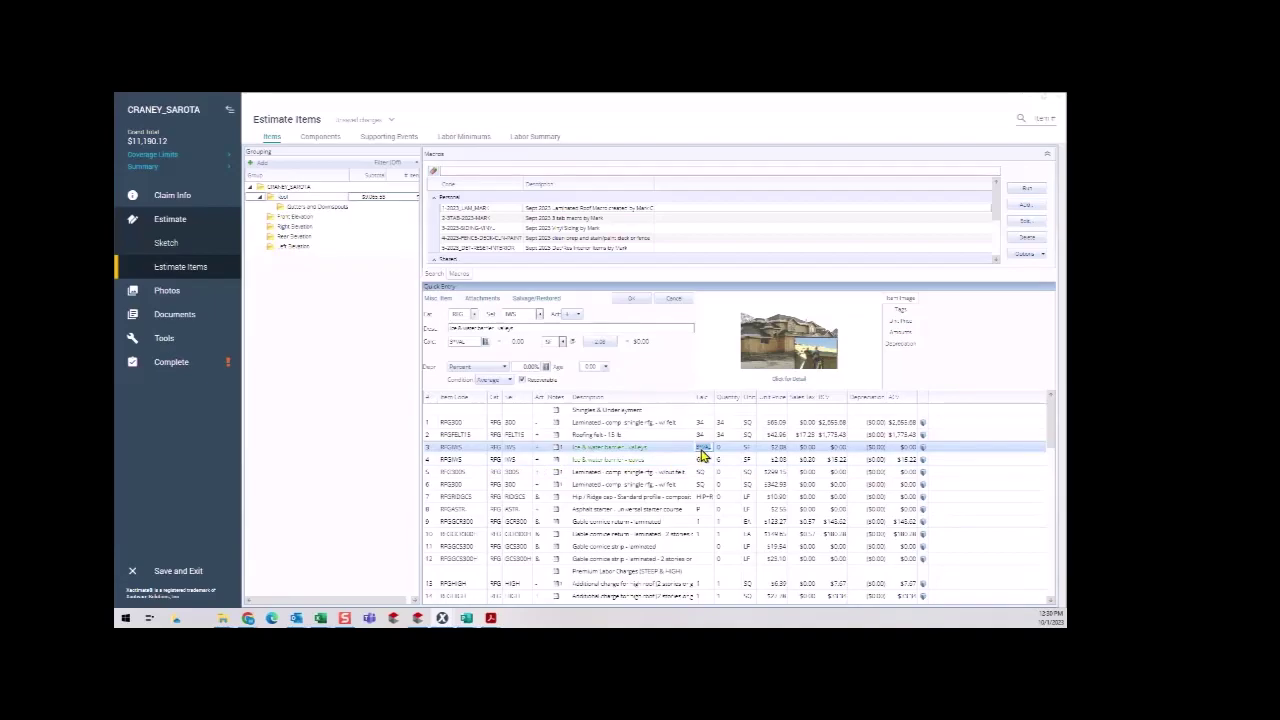
click(706, 449)
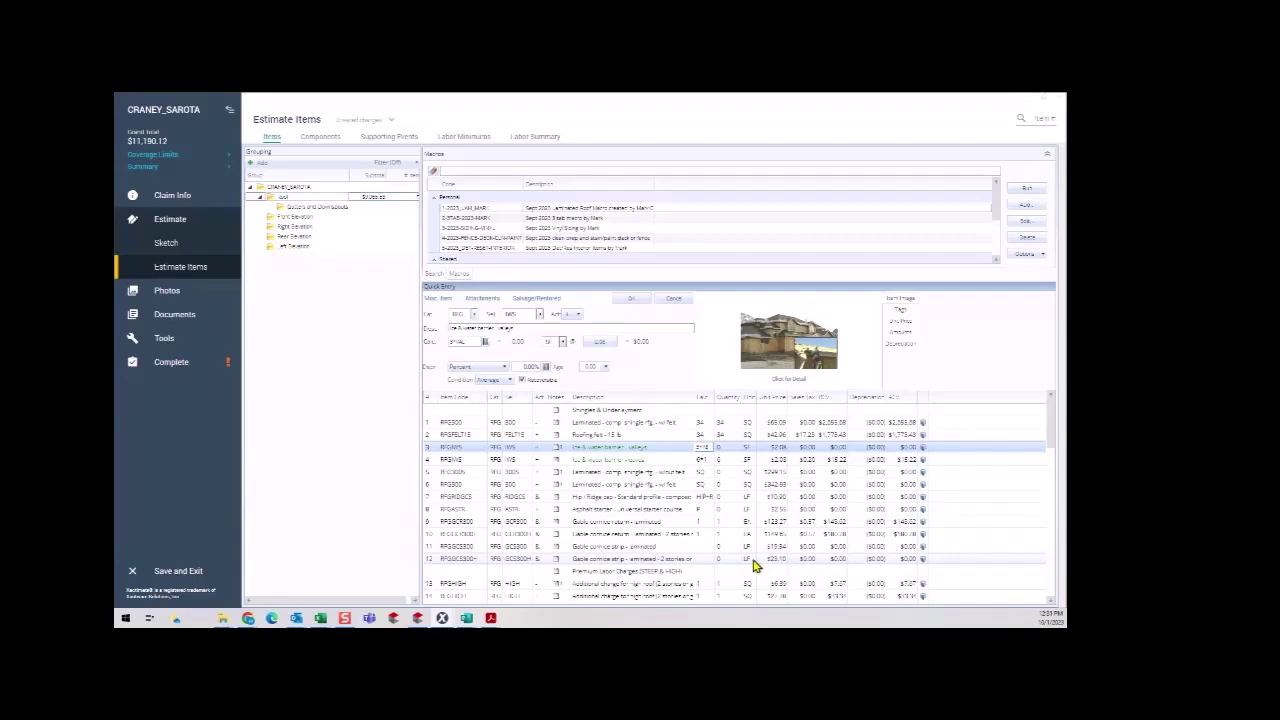
key(Return)
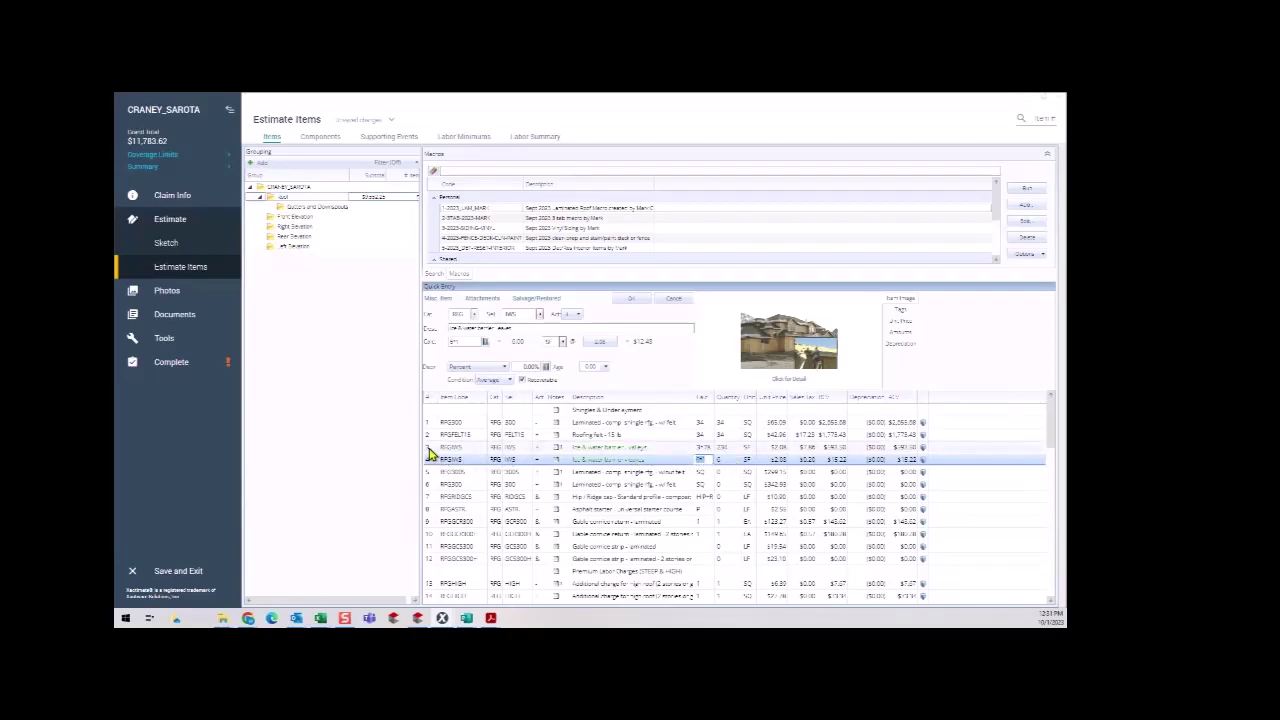
click(429, 449)
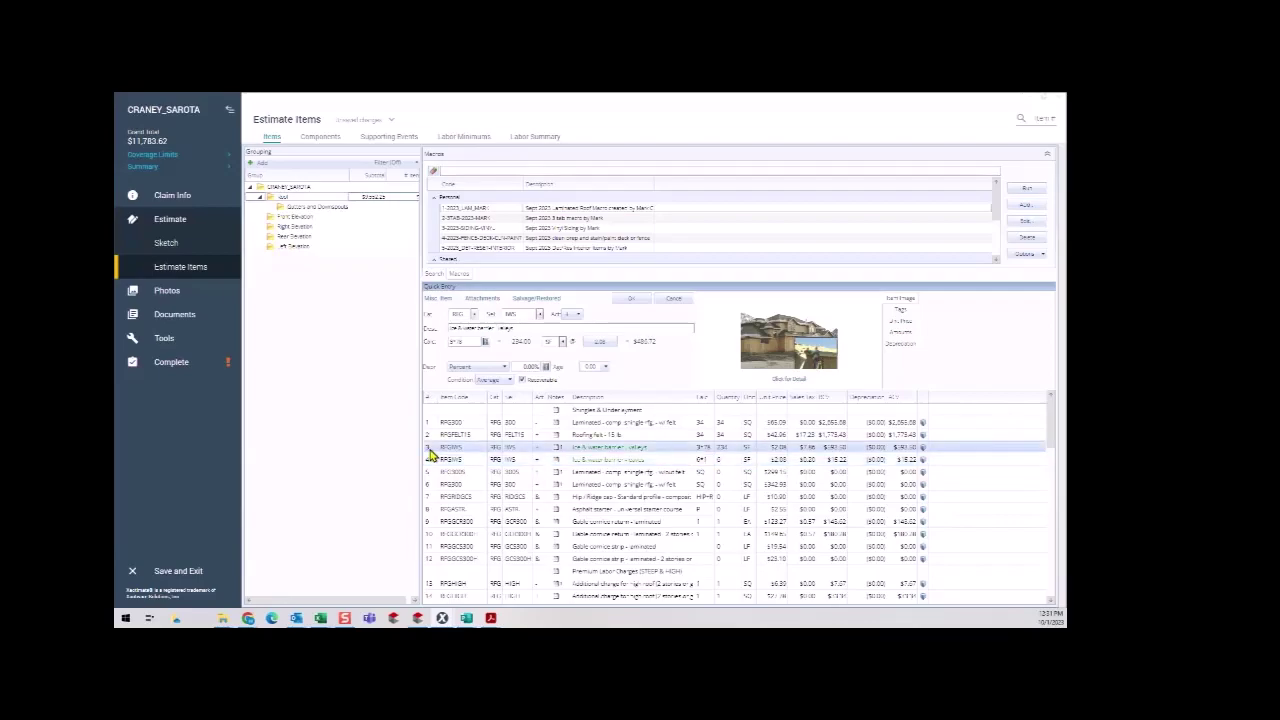
Add an Item Info Note quoting IRC R905.2.8.2 valley-lining text to the valley barrier line.
right_click(431, 454)
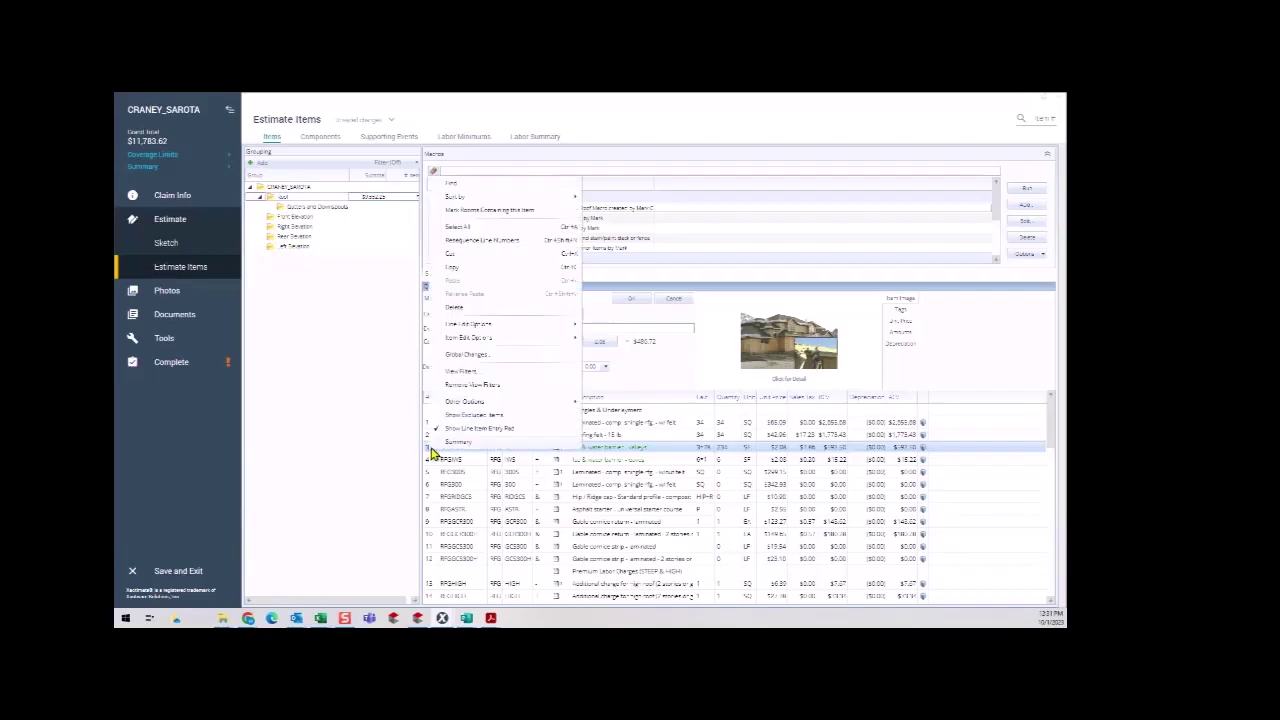
mouse_move(481, 343)
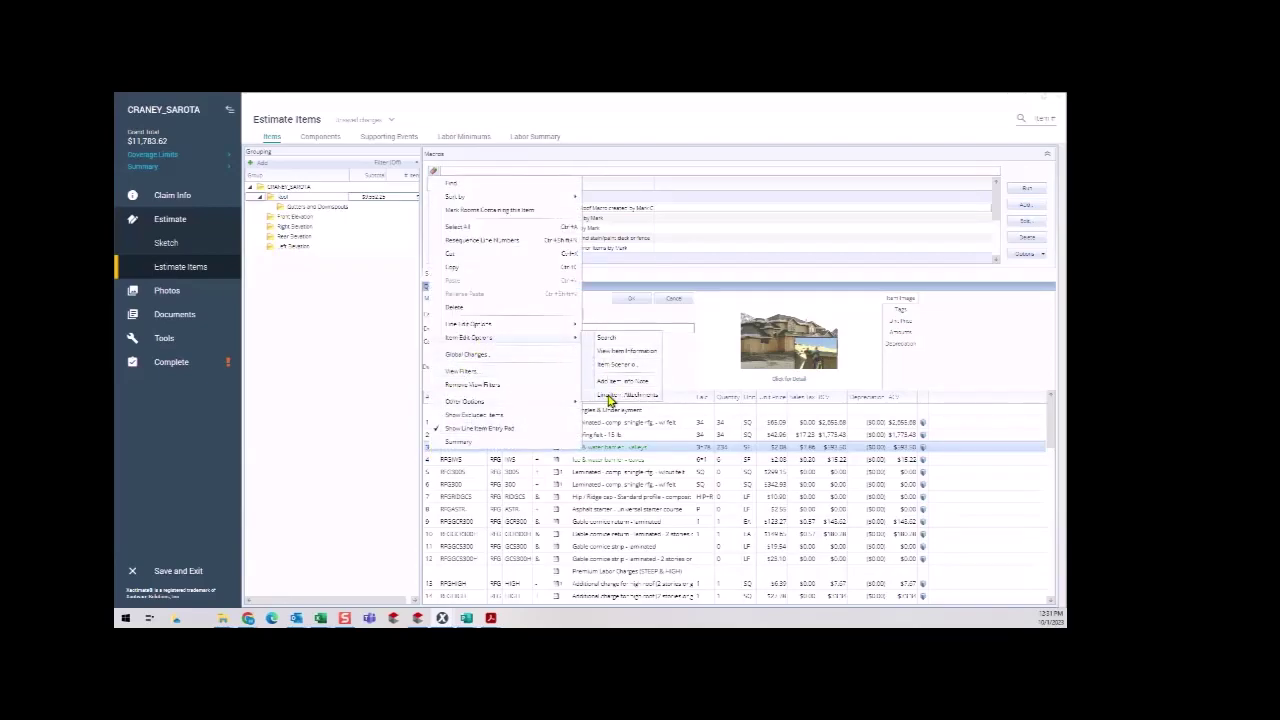
click(425, 453)
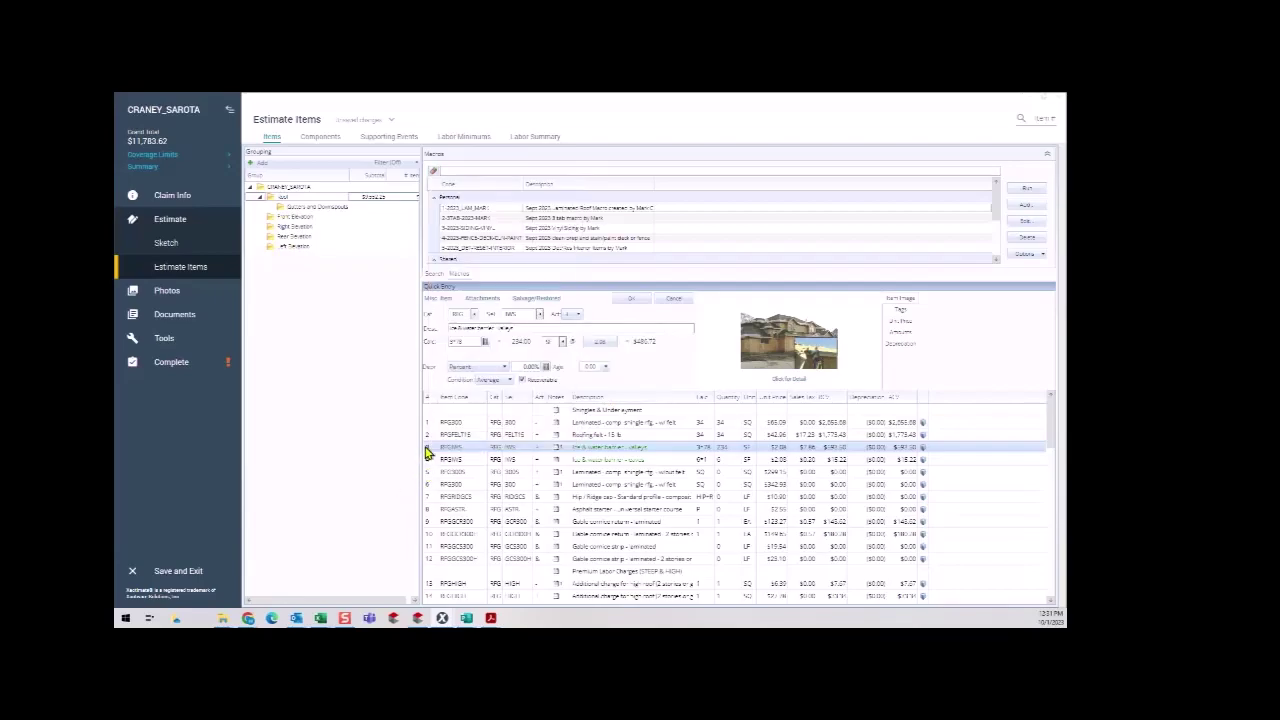
right_click(425, 453)
mouse_move(509, 337)
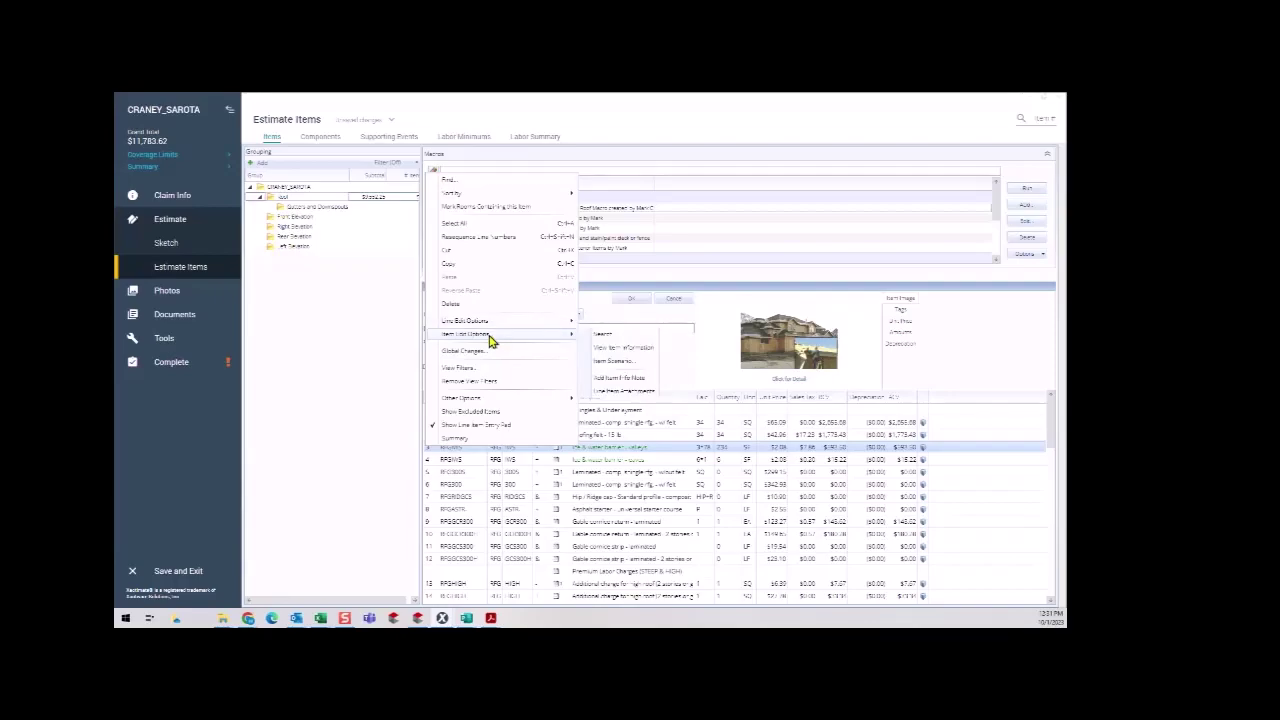
click(603, 397)
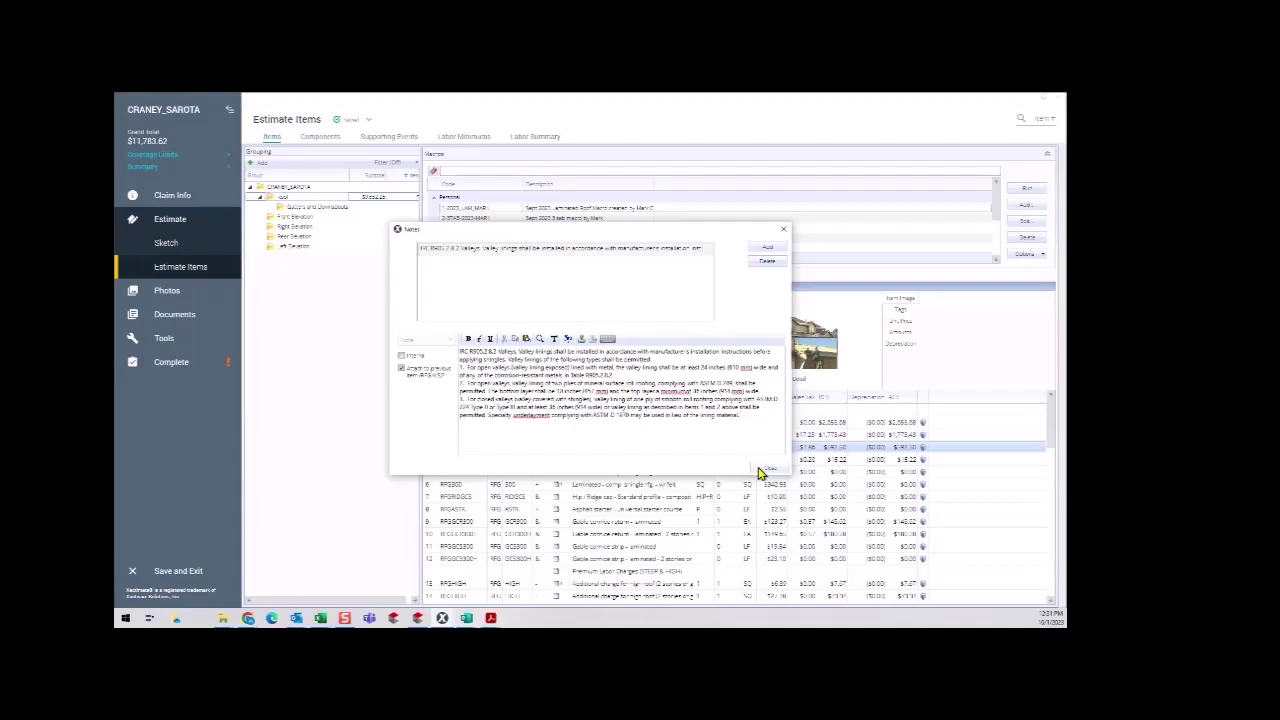
click(767, 469)
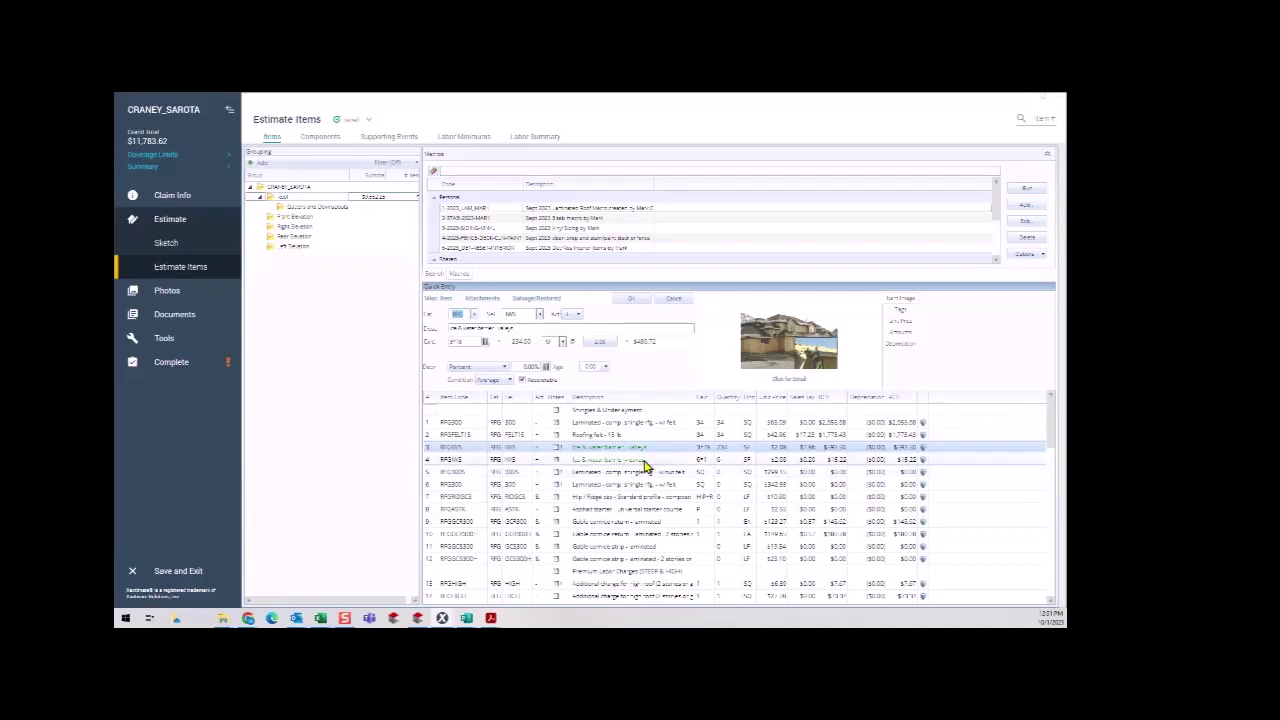
Enter 6*246 on the second ice and water barrier row, then delete that row.
click(433, 460)
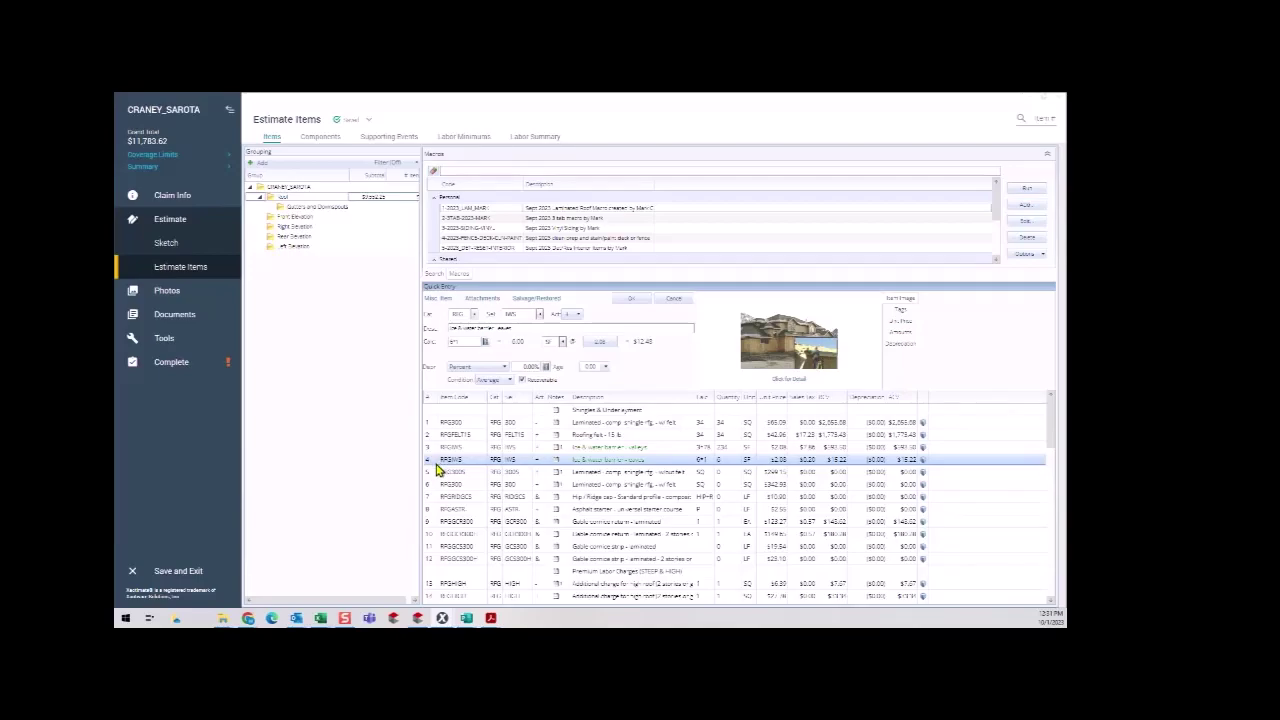
click(710, 460)
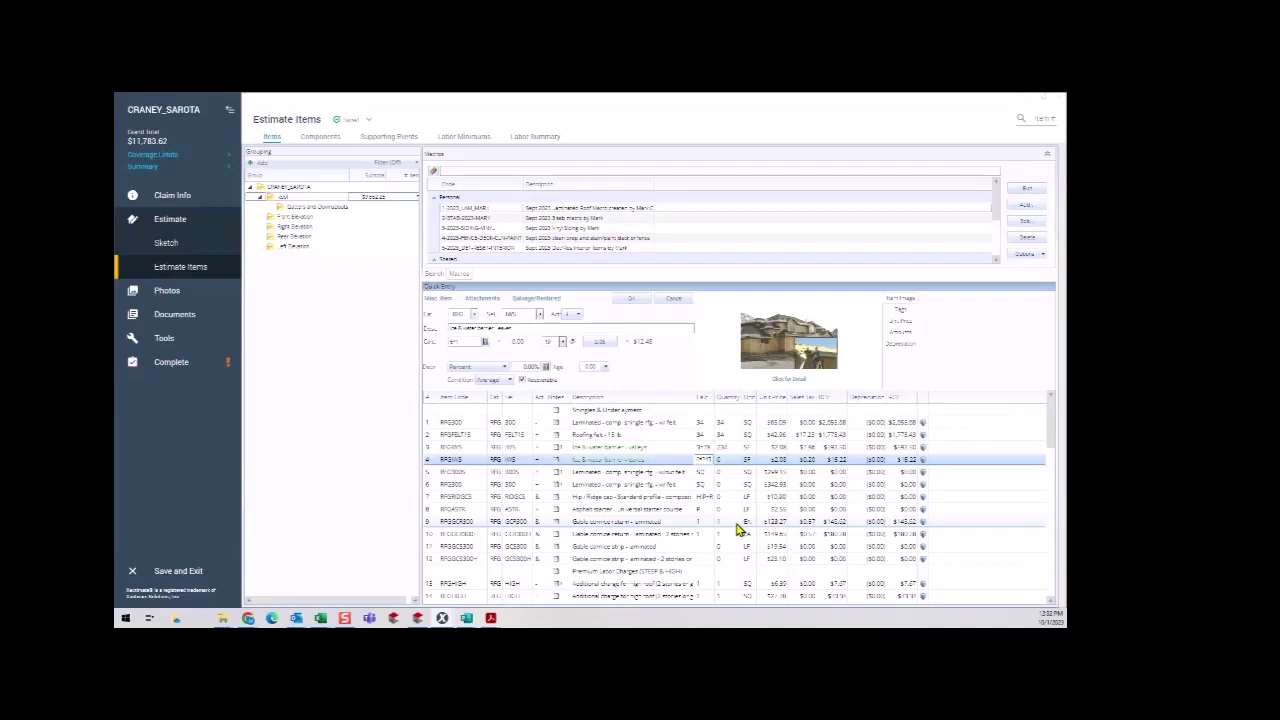
key(Return)
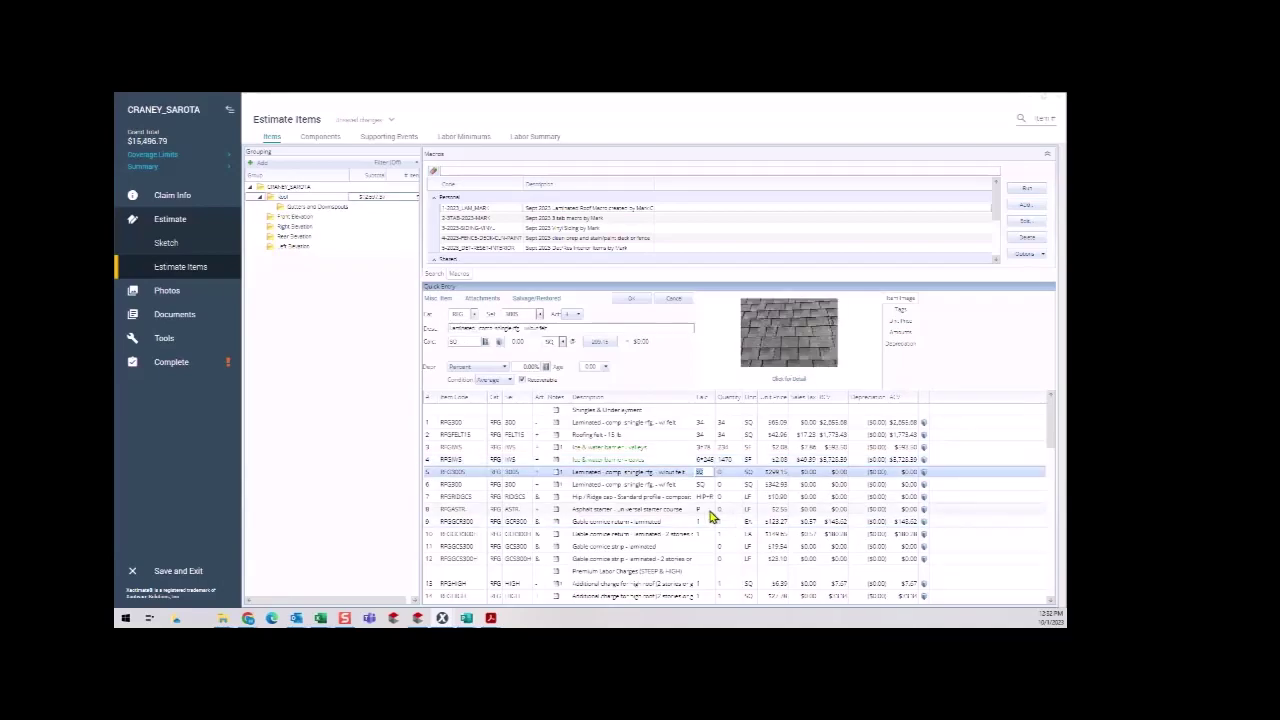
click(430, 459)
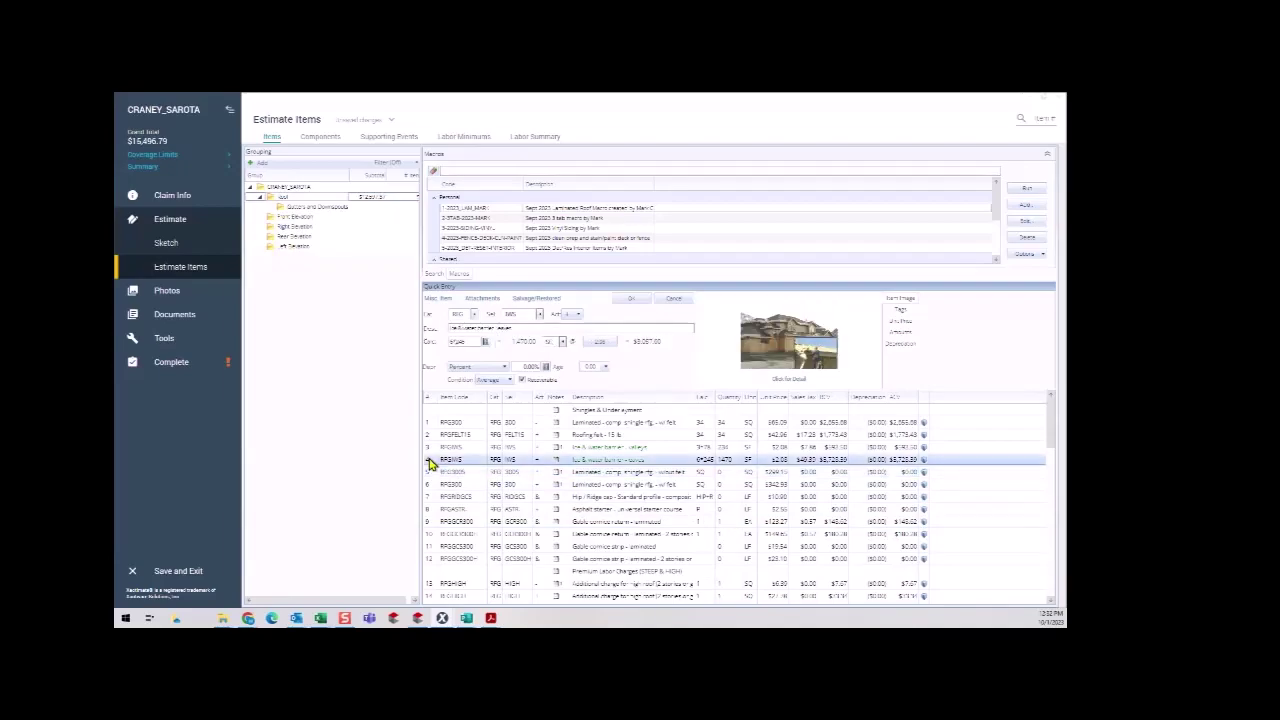
right_click(430, 462)
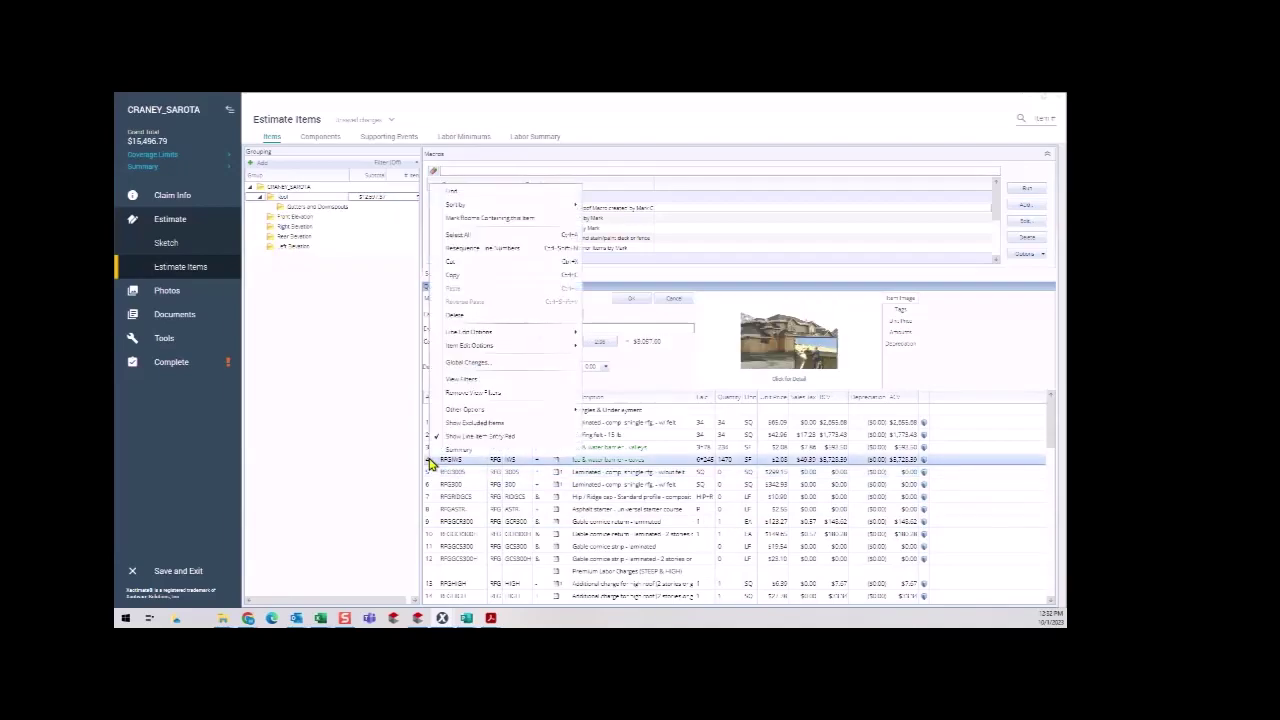
click(468, 318)
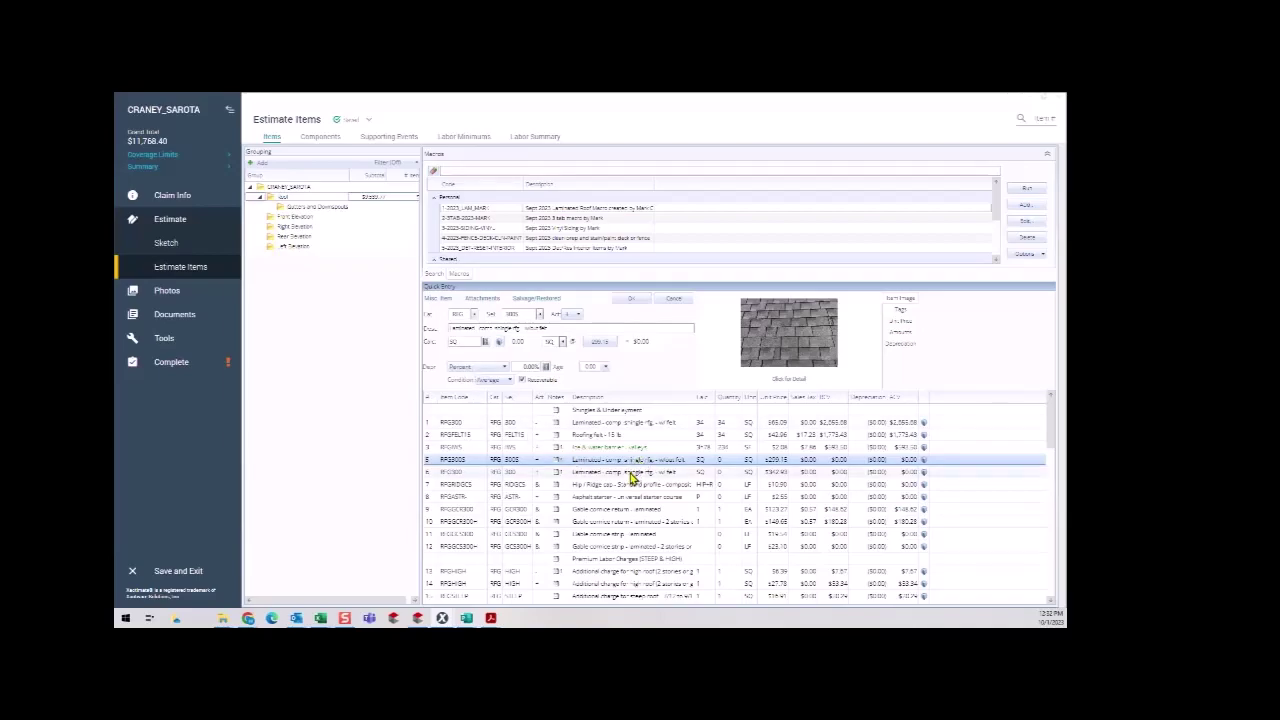
Delete the duplicate laminated shingle row and enter 34-2.34 in the roofing felt Calc cell.
click(635, 472)
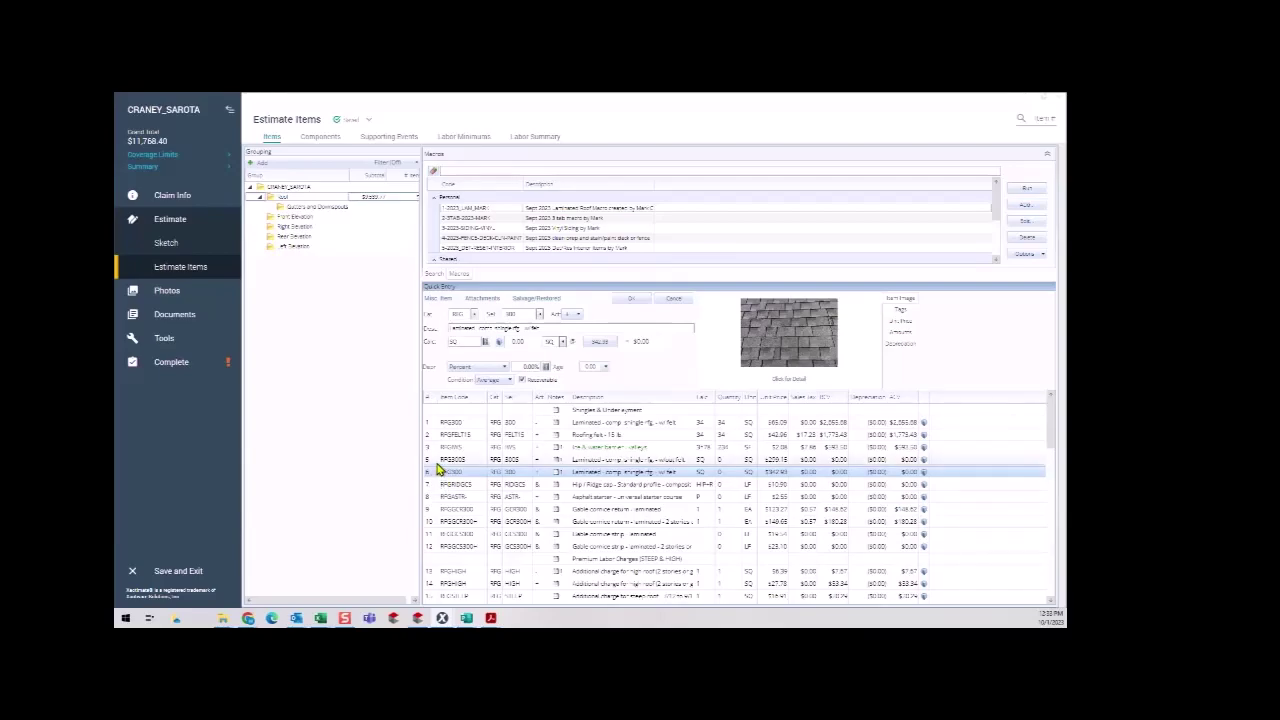
click(640, 436)
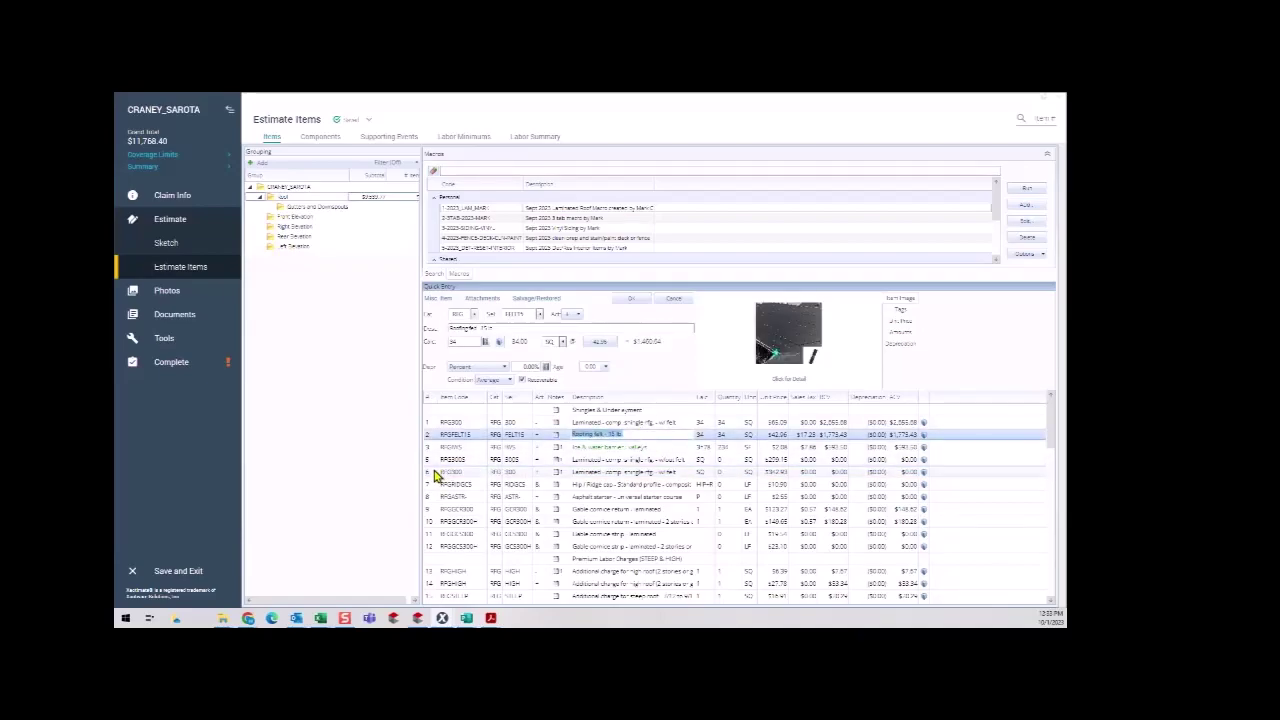
click(432, 473)
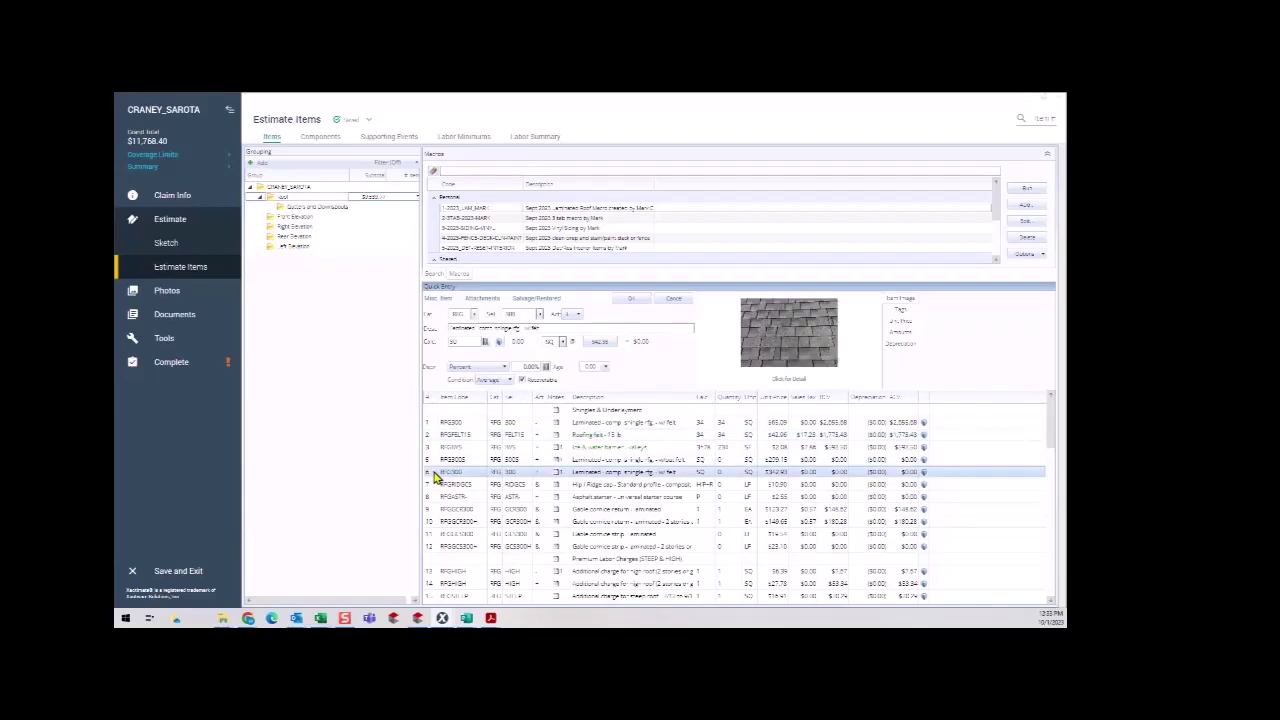
key(Delete)
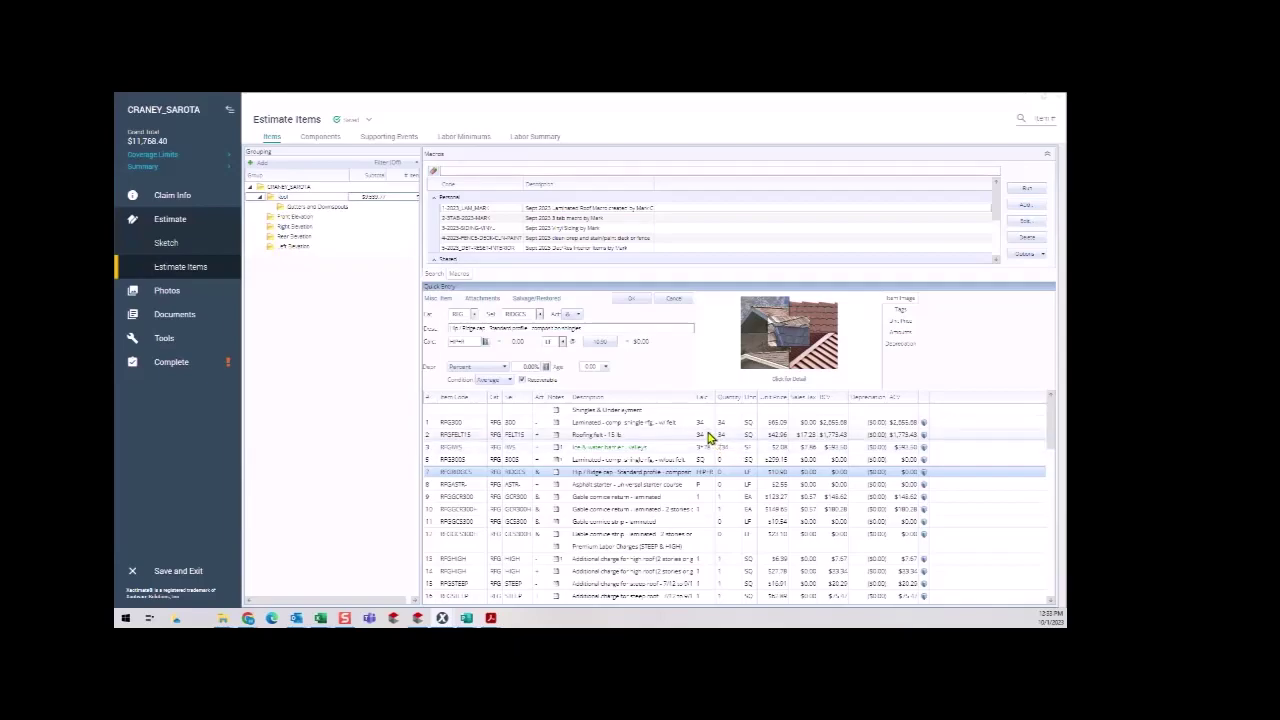
click(707, 435)
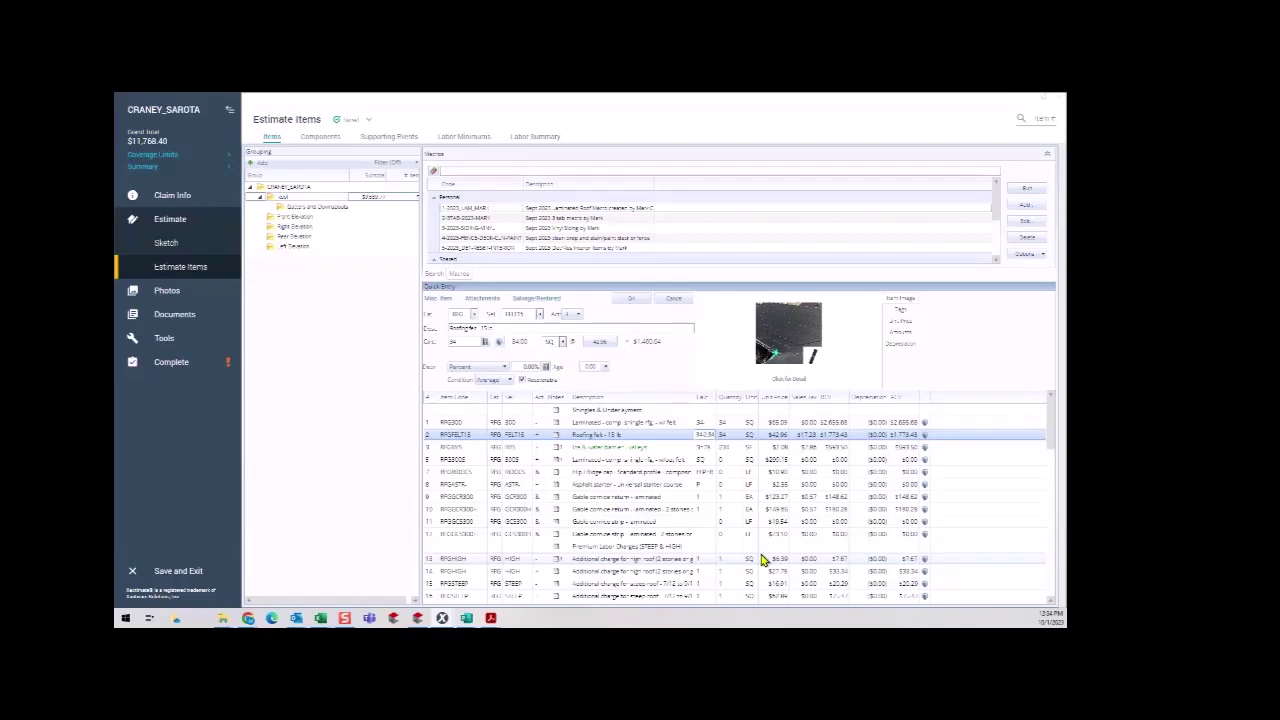
Commit roofing felt at 31.66 squares and start the no-felt laminated shingle quantity formula.
key(Return)
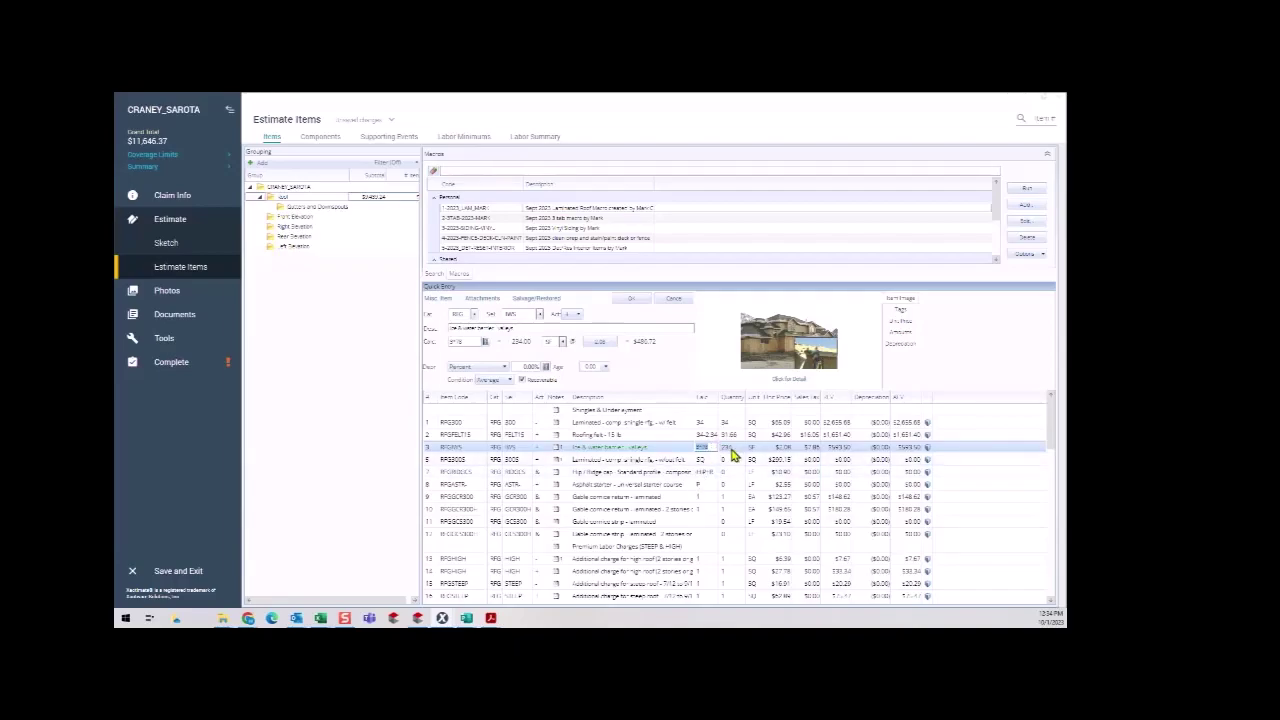
click(713, 463)
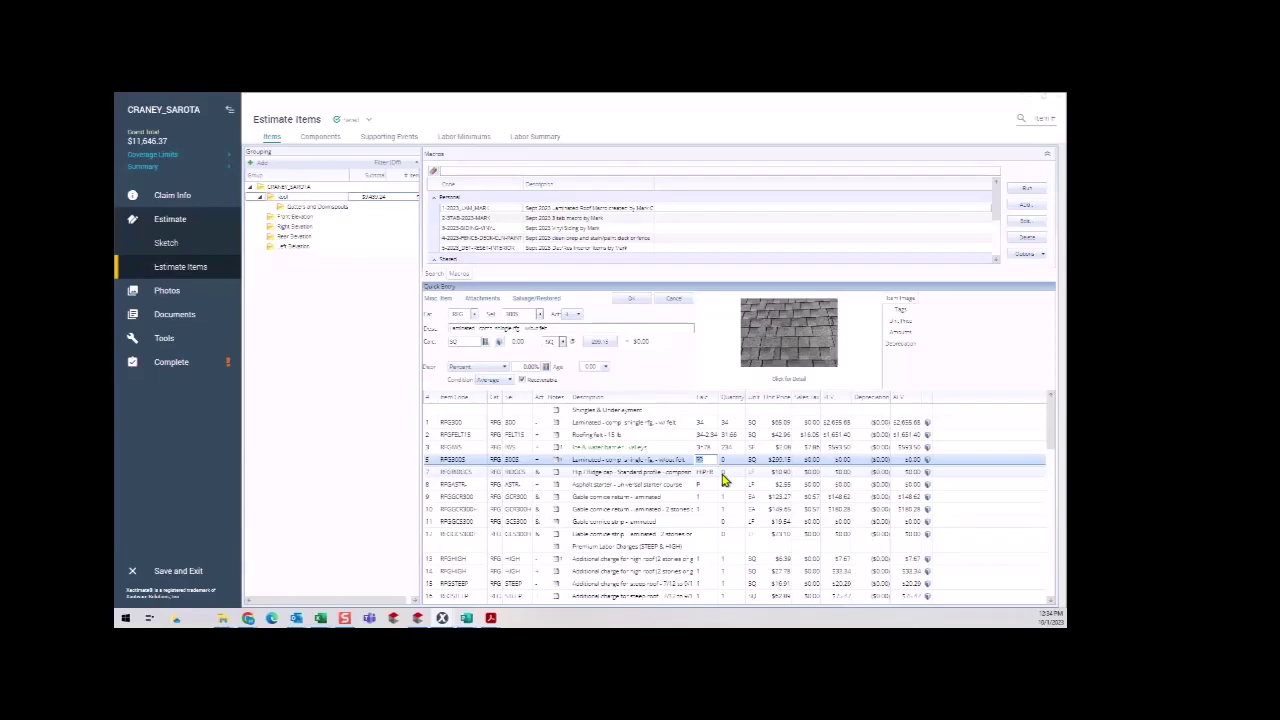
text(31)
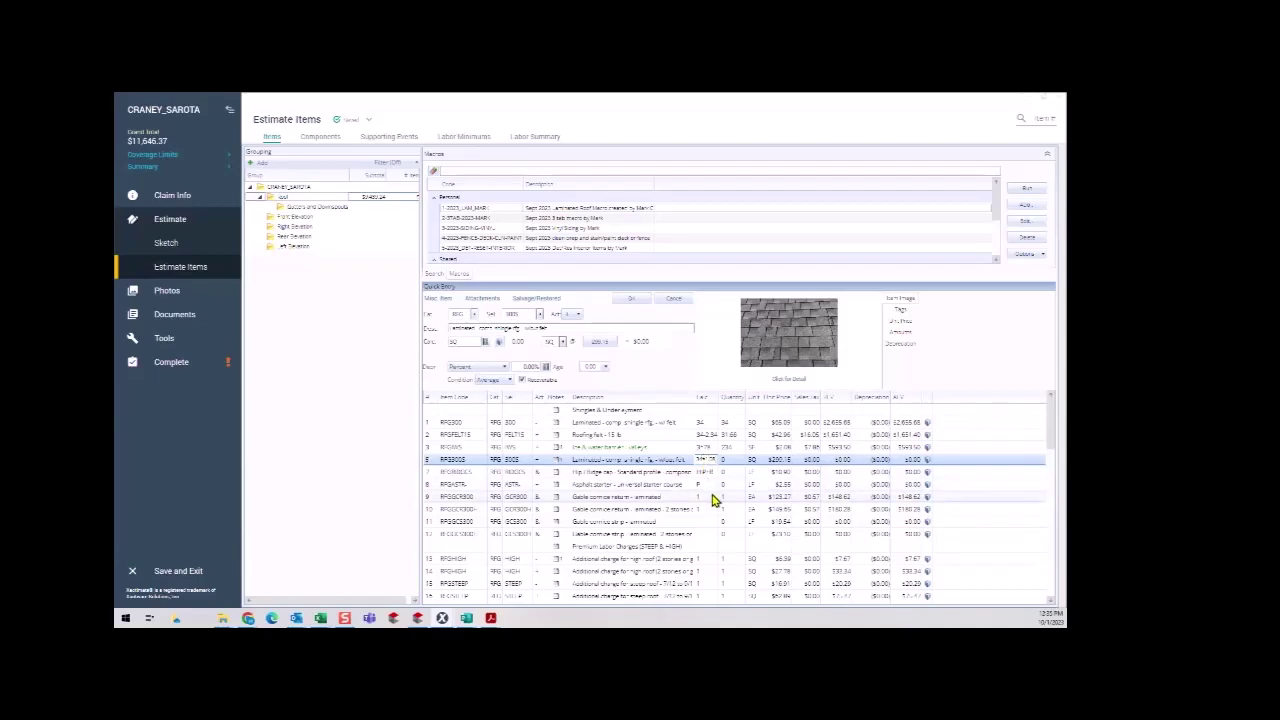
Commit the shingle quantity, then enter the hip/ridge cap and asphalt starter quantities.
key(Return)
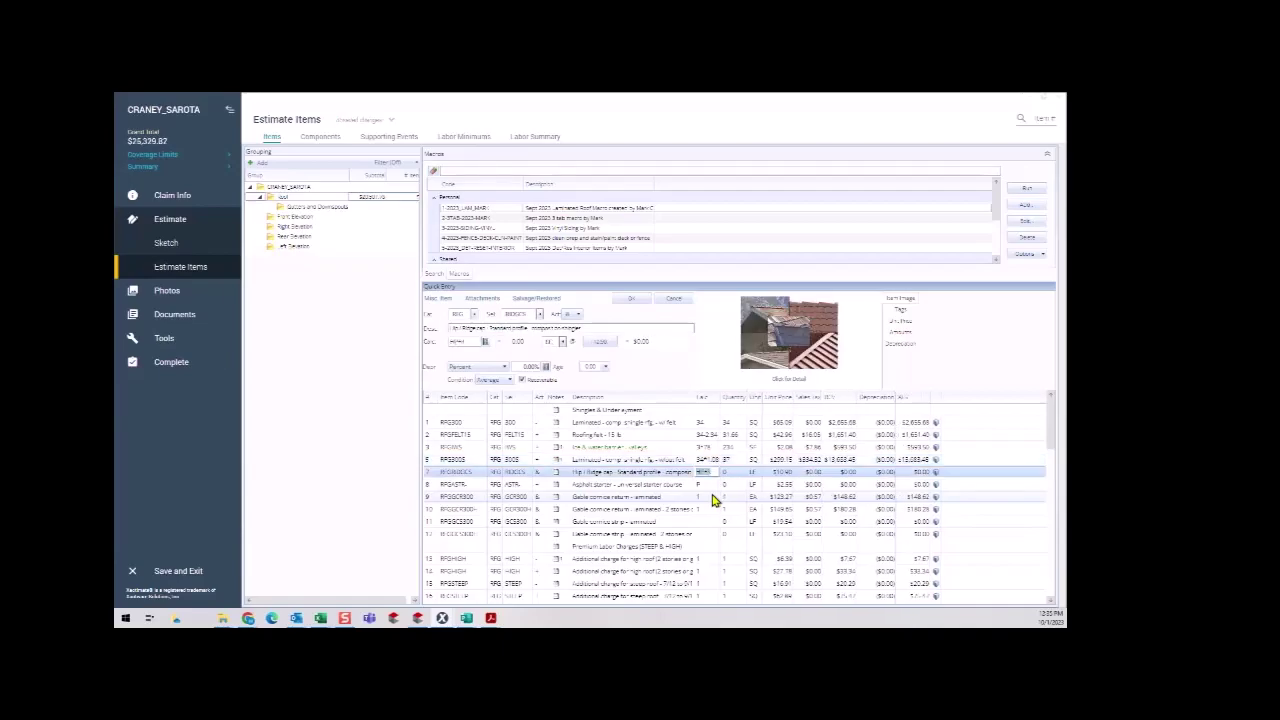
scroll(670, 488, down, 1)
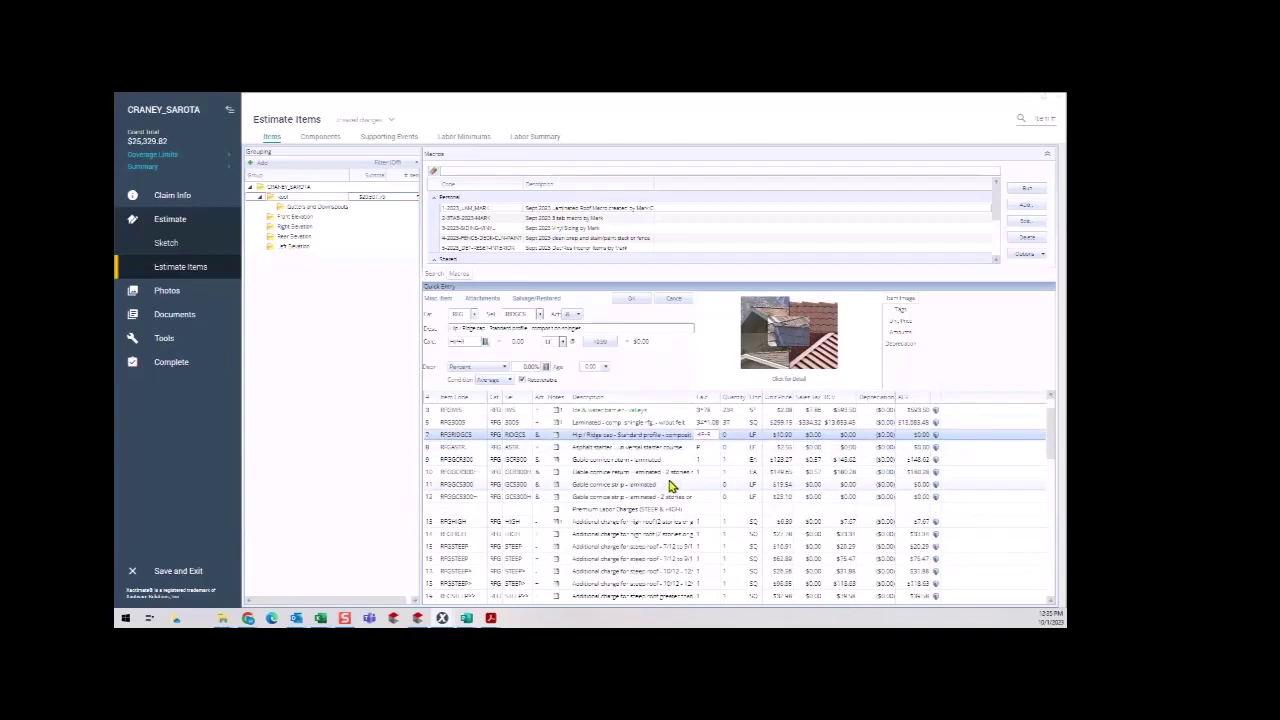
scroll(680, 488, up, 1)
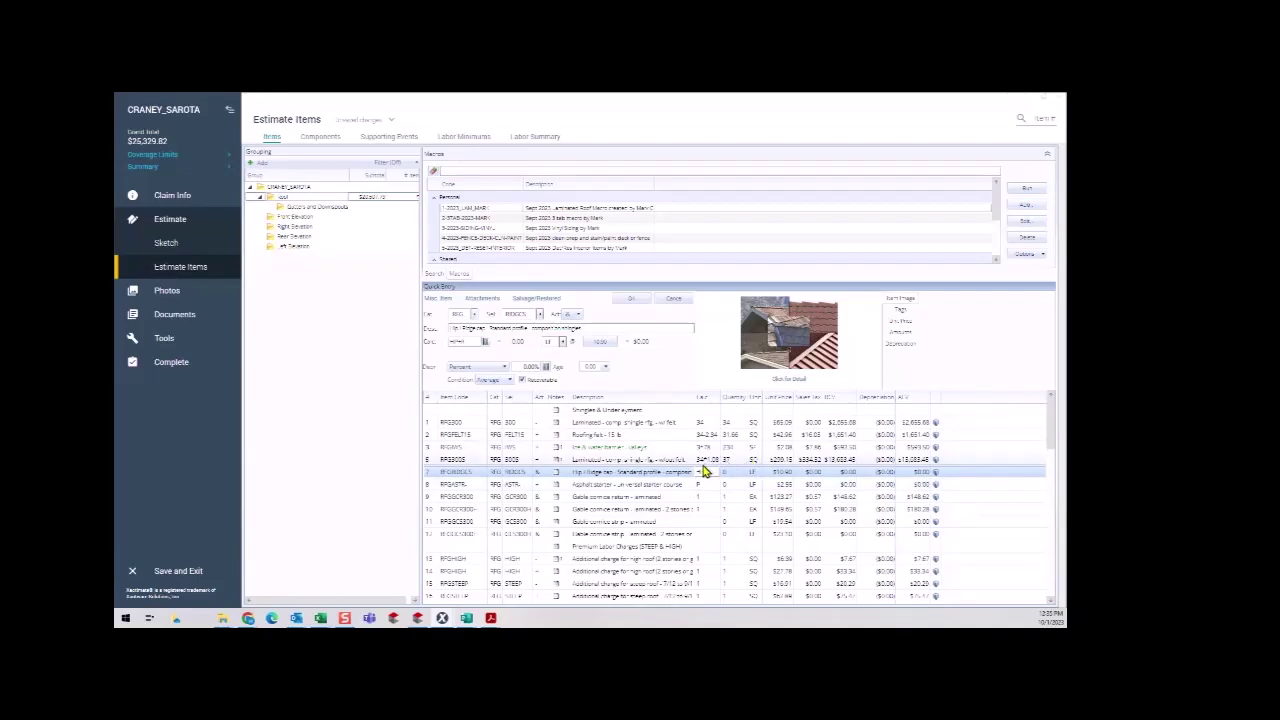
click(733, 459)
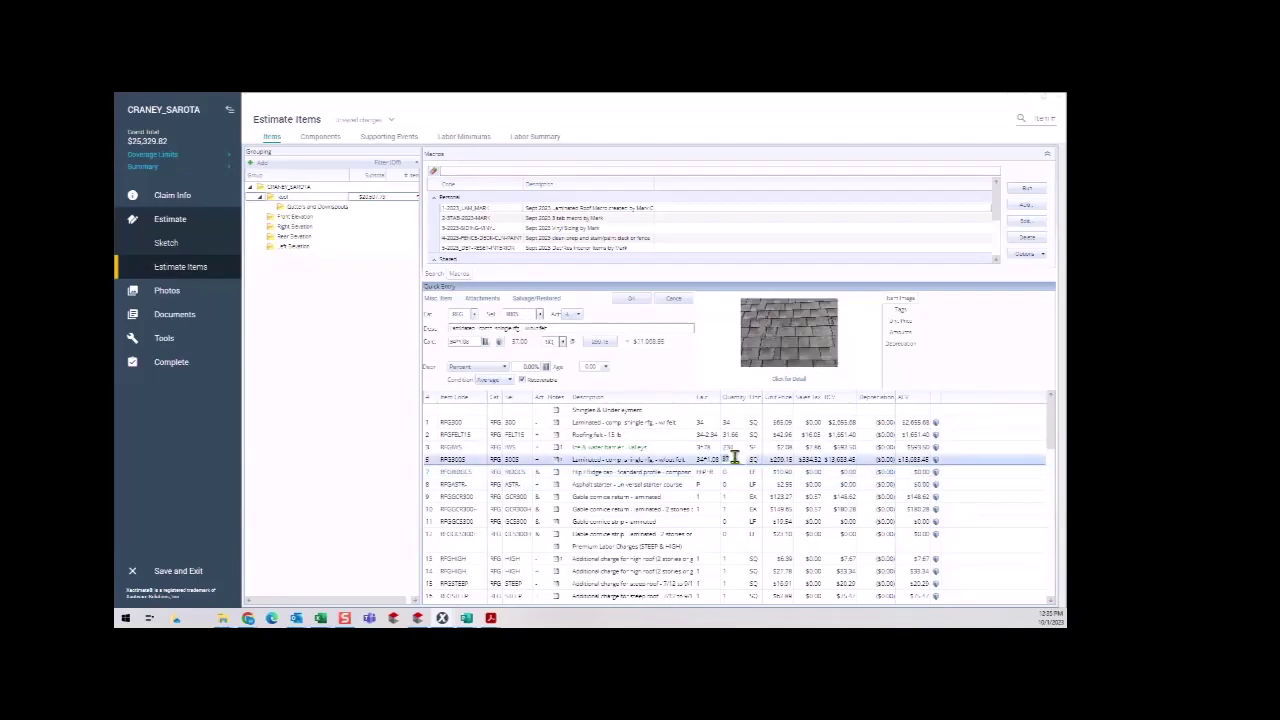
click(710, 474)
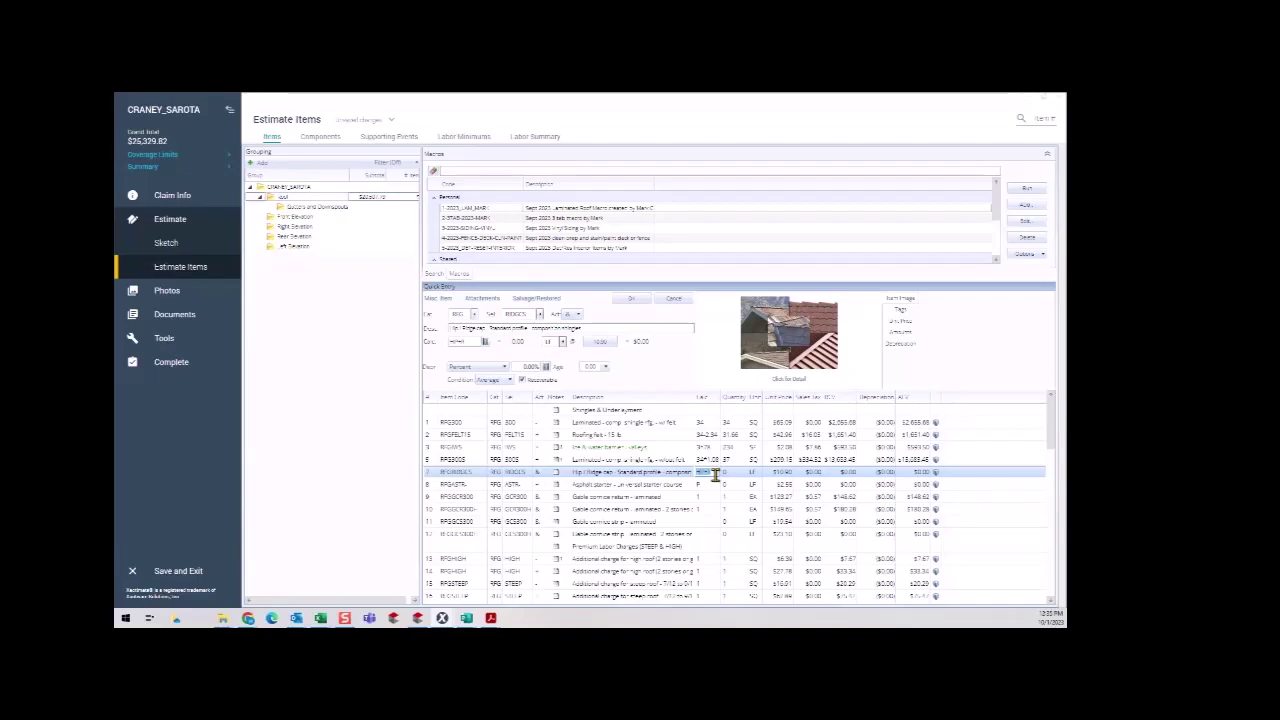
text(6)
click(716, 483)
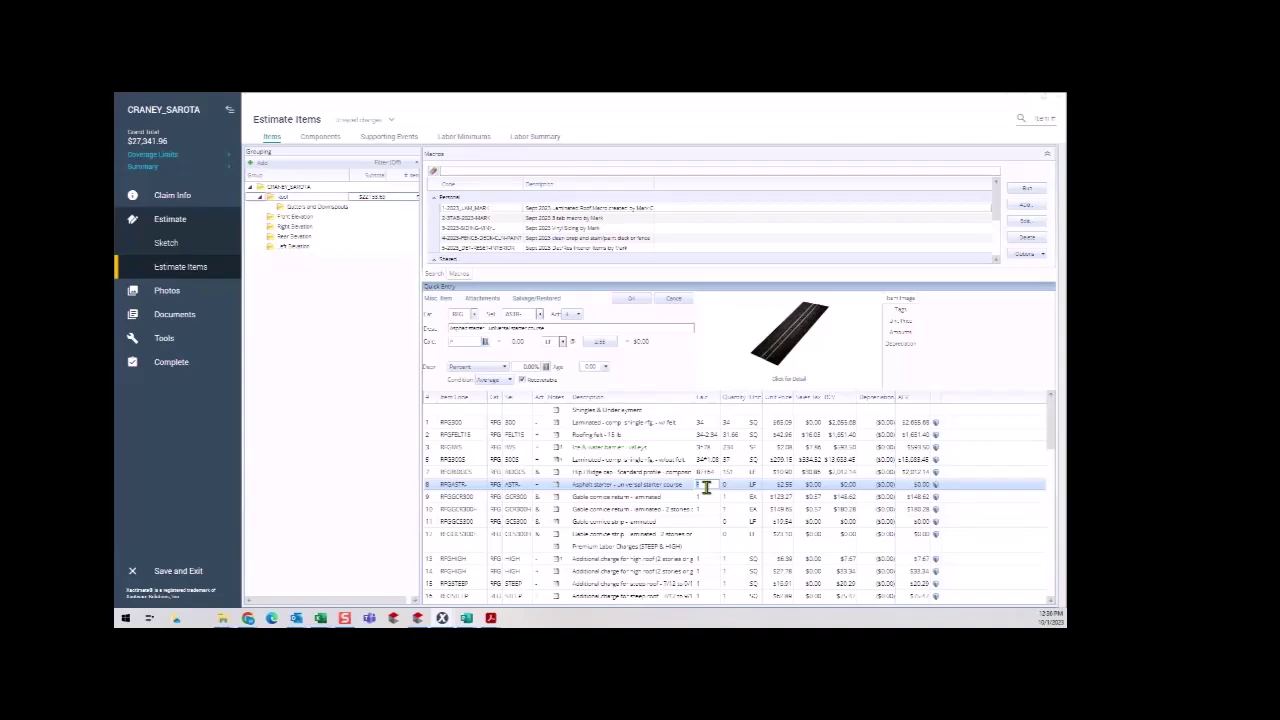
text(221+162)
click(707, 494)
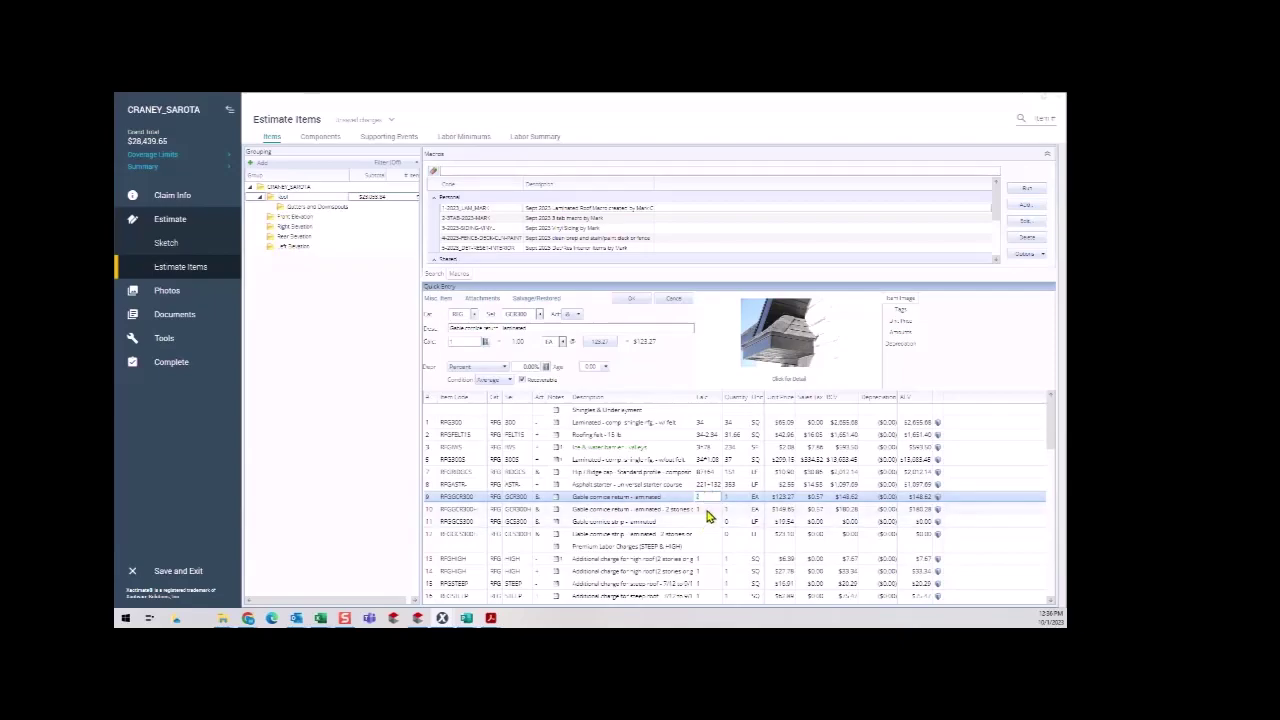
Give gable cornice return rows 9 and 10 a quantity of 2 and delete both cornice strip lines.
click(706, 510)
text(2)
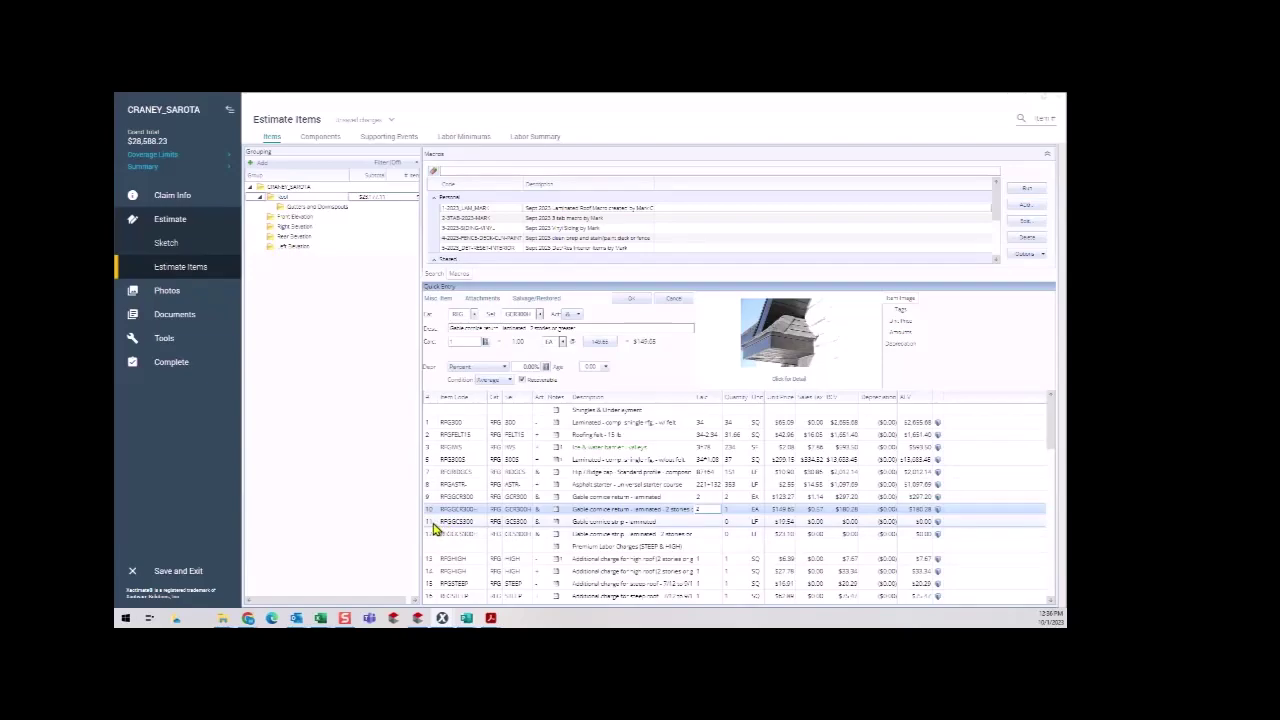
click(431, 526)
shift+click(431, 536)
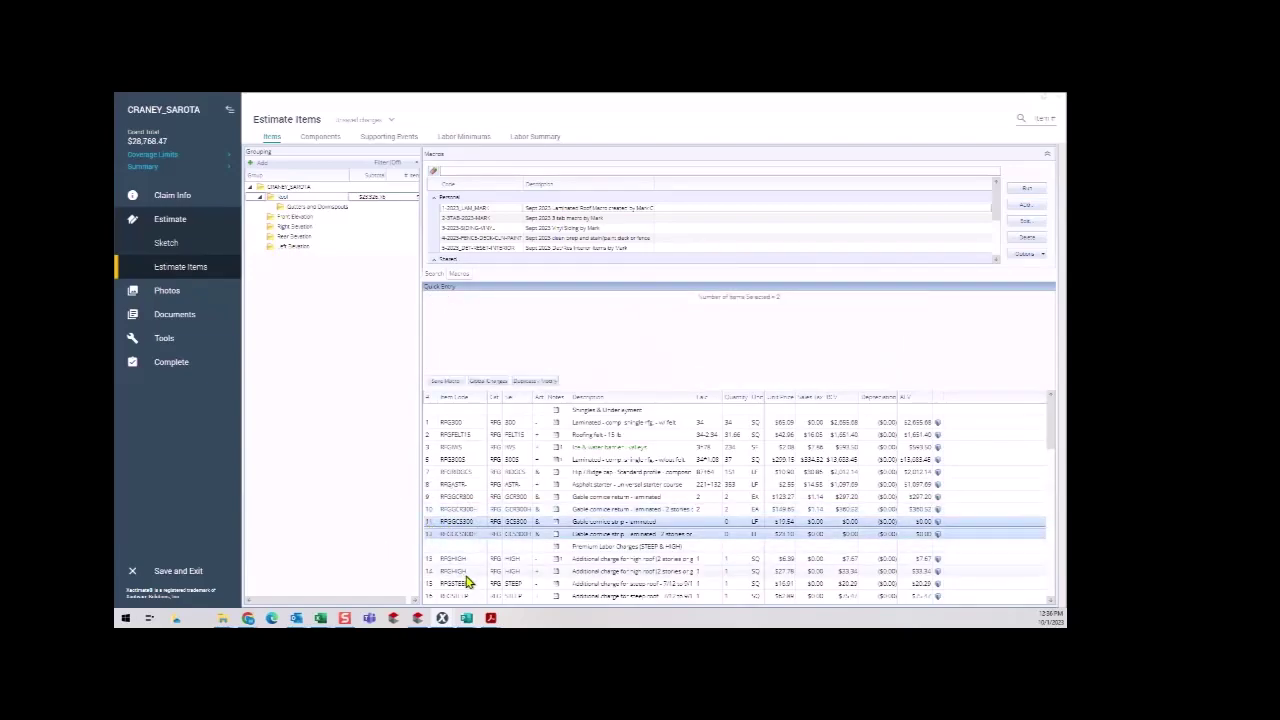
key(Delete)
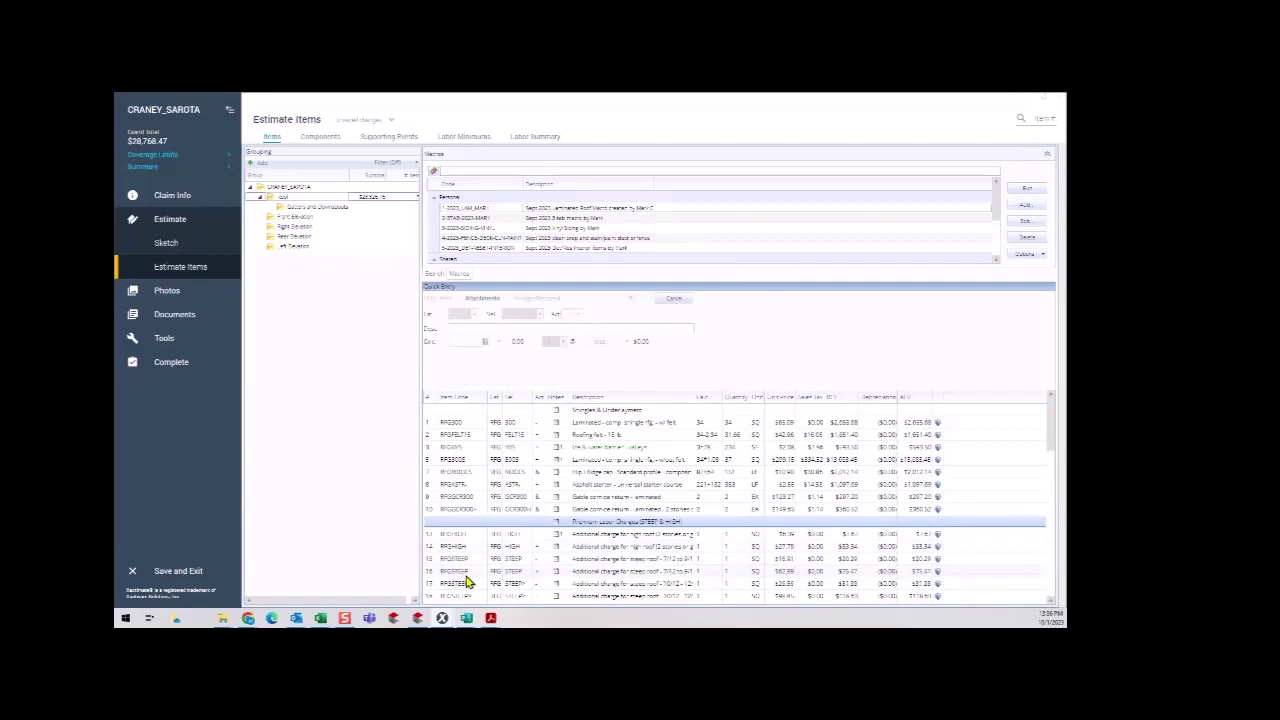
scroll(520, 556, down, 3)
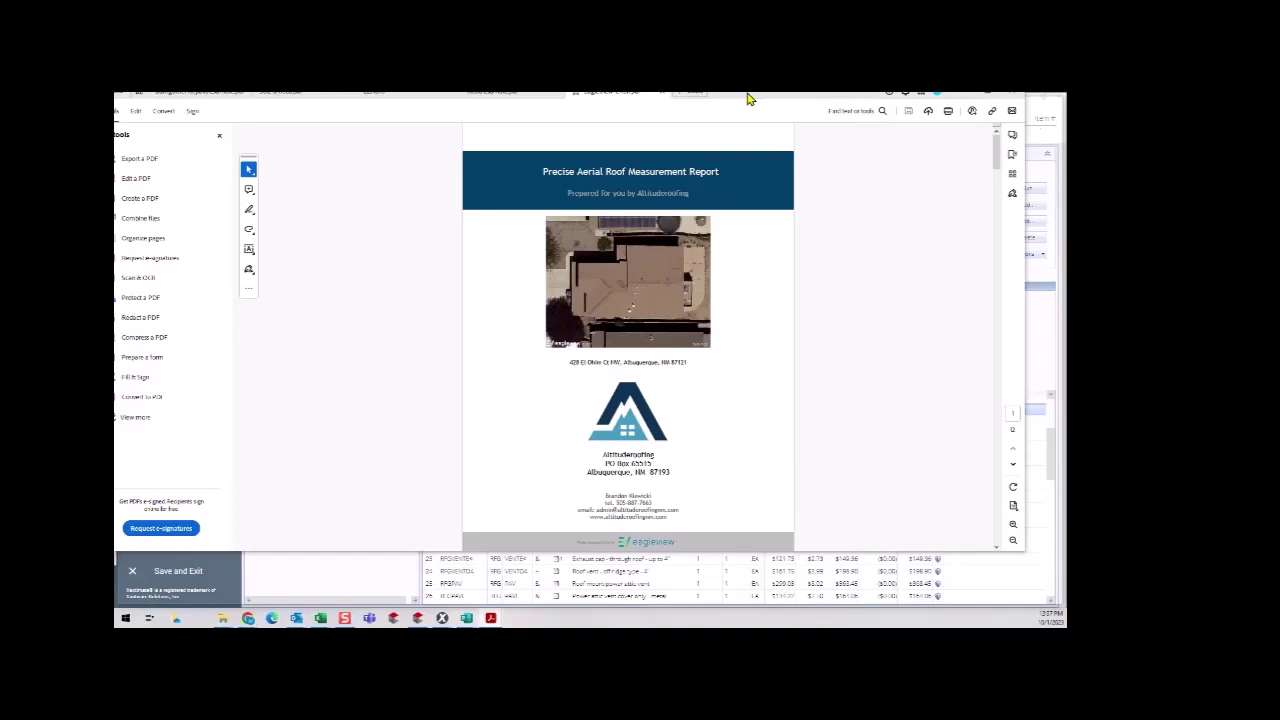
Scroll the EagleView PDF down to the Area Diagram page with each facet's square footage.
drag(1042, 182, 1032, 214)
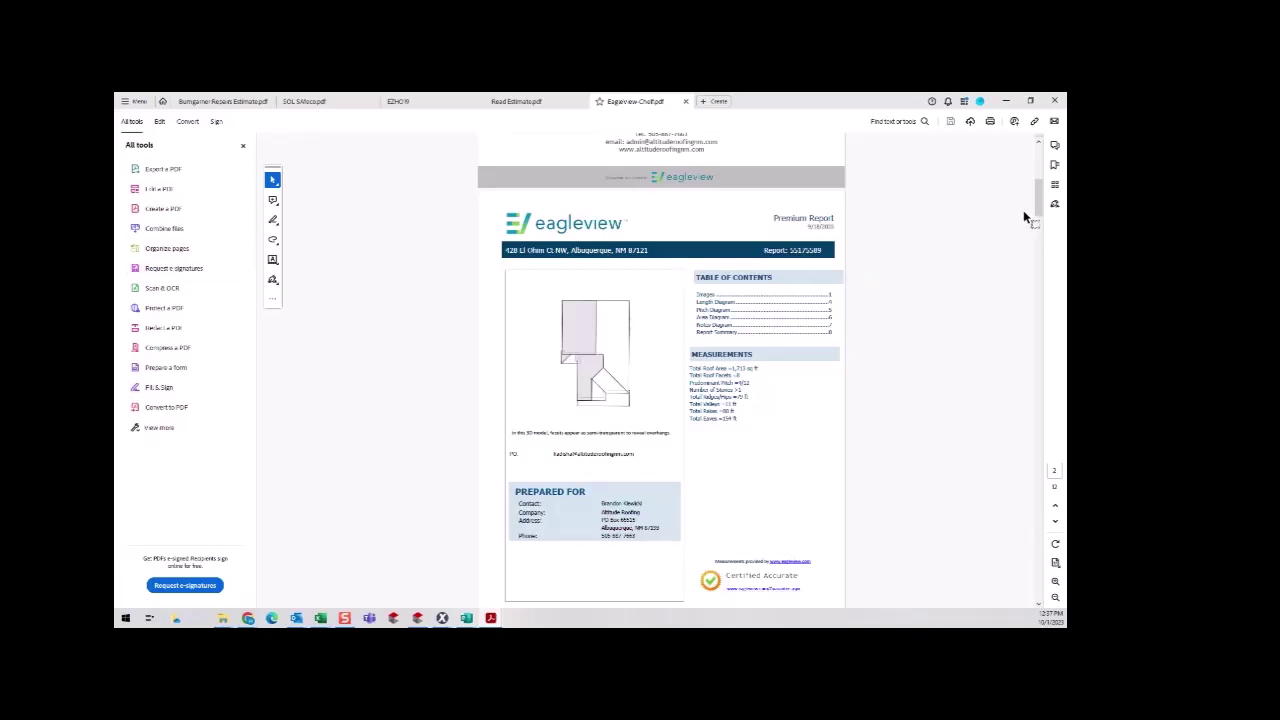
drag(1040, 209, 1043, 172)
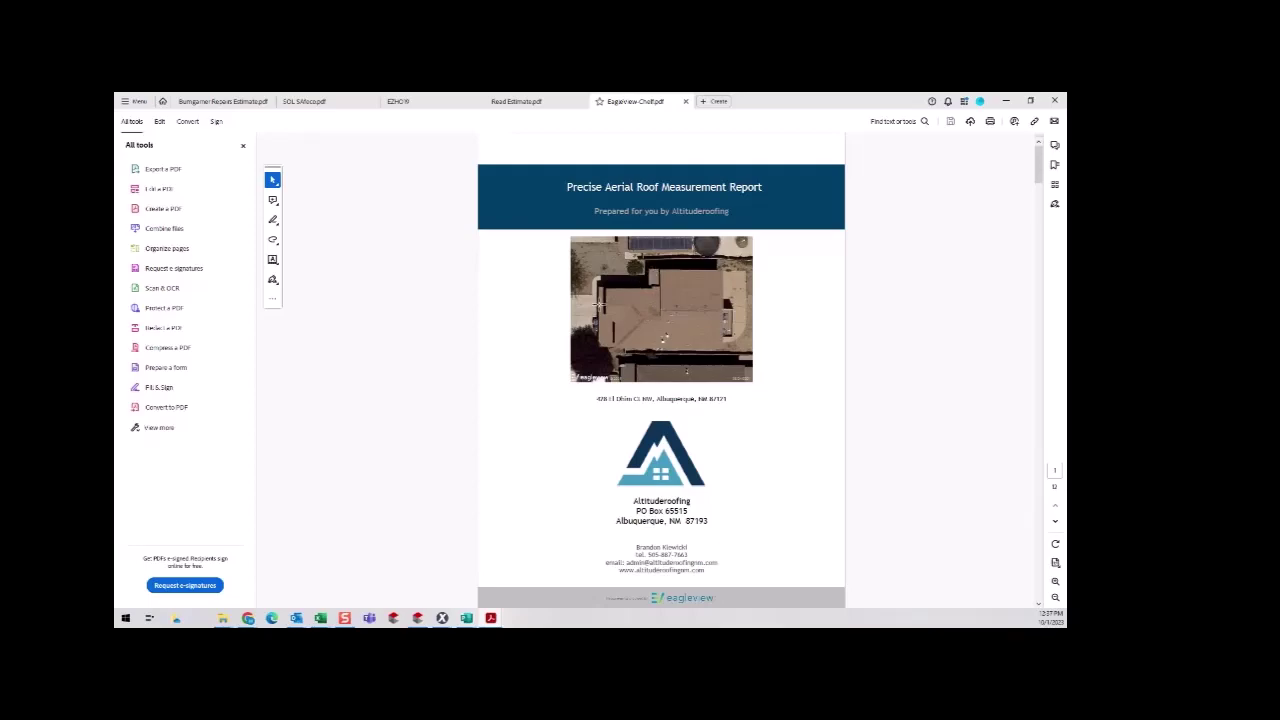
drag(1039, 182, 1036, 432)
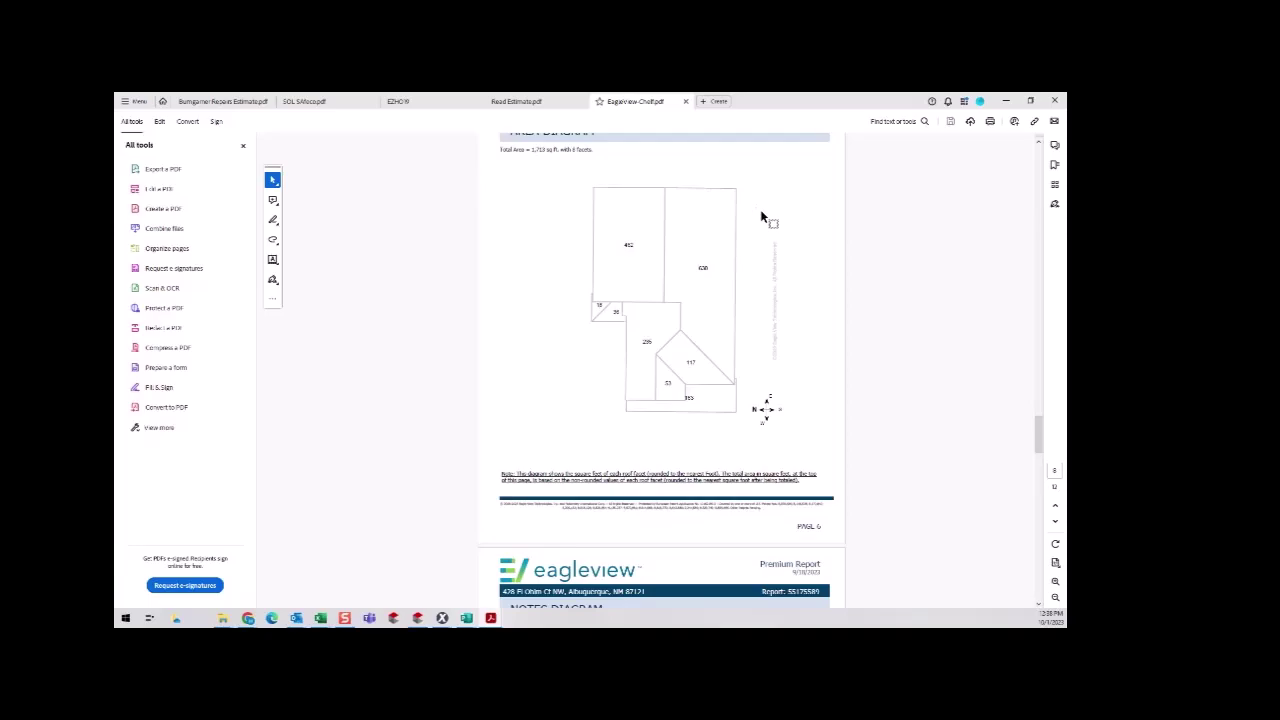
Minimize the EagleView PDF in Acrobat to return to Xactimate's Estimate Items page at $28,768.47.
scroll(762, 217, up, 1)
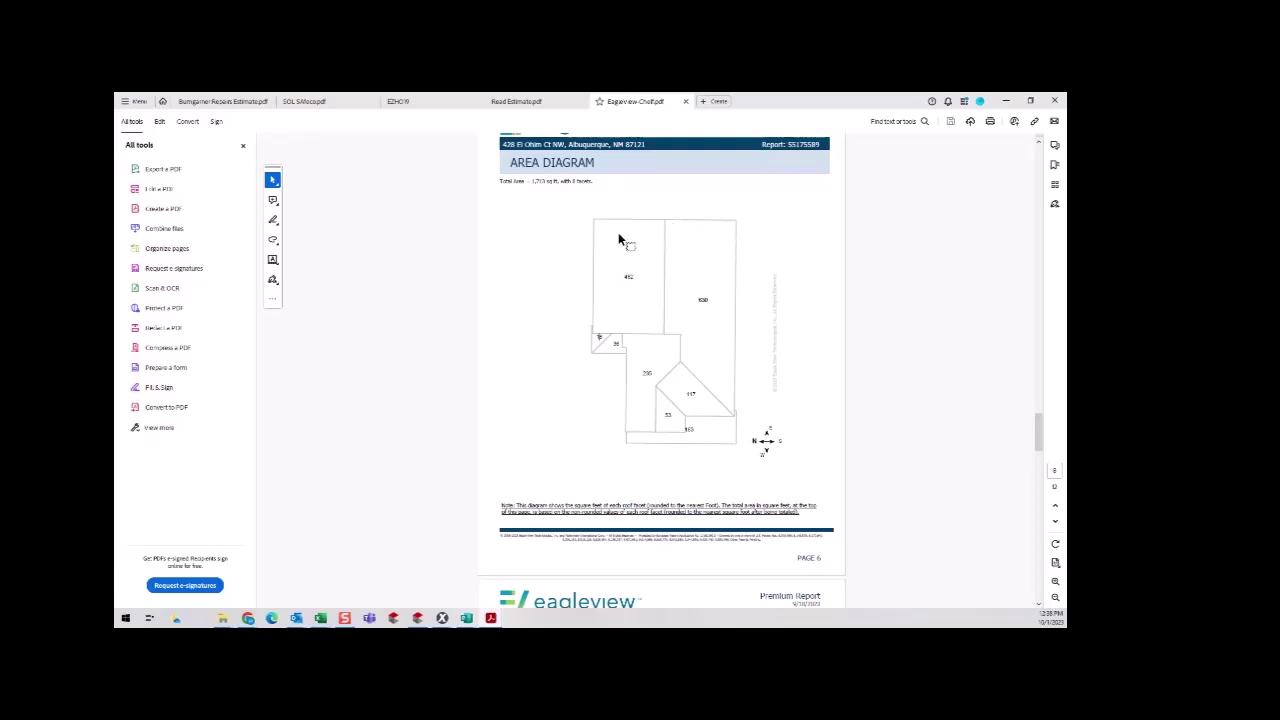
click(345, 618)
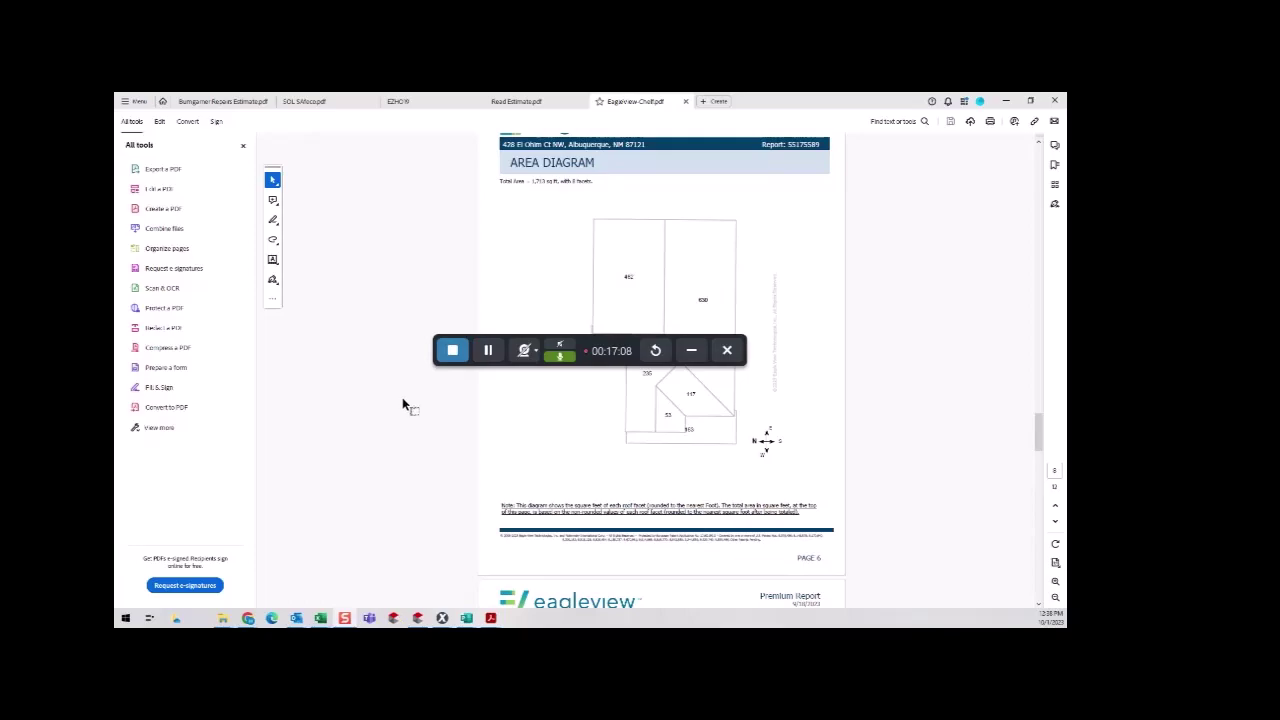
click(691, 350)
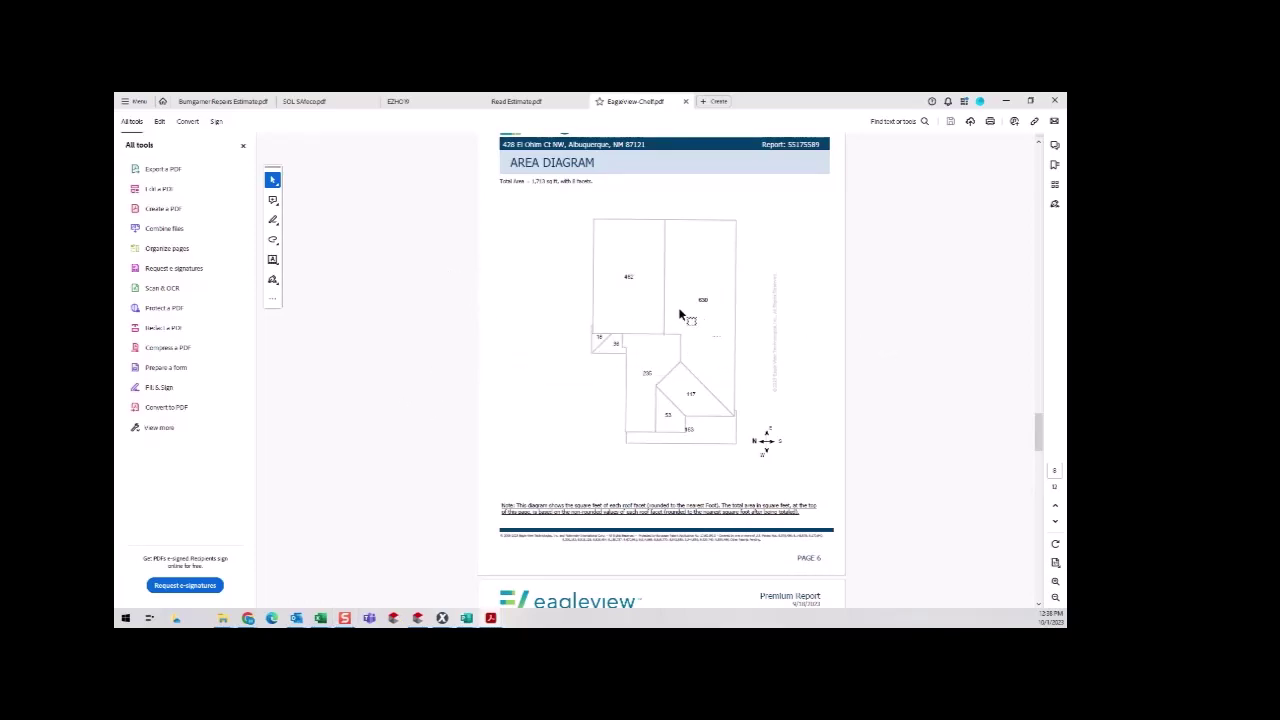
drag(538, 200, 568, 336)
click(596, 355)
Put the report away and enter 18.64 squares on both high-roof additional charge lines.
click(1010, 104)
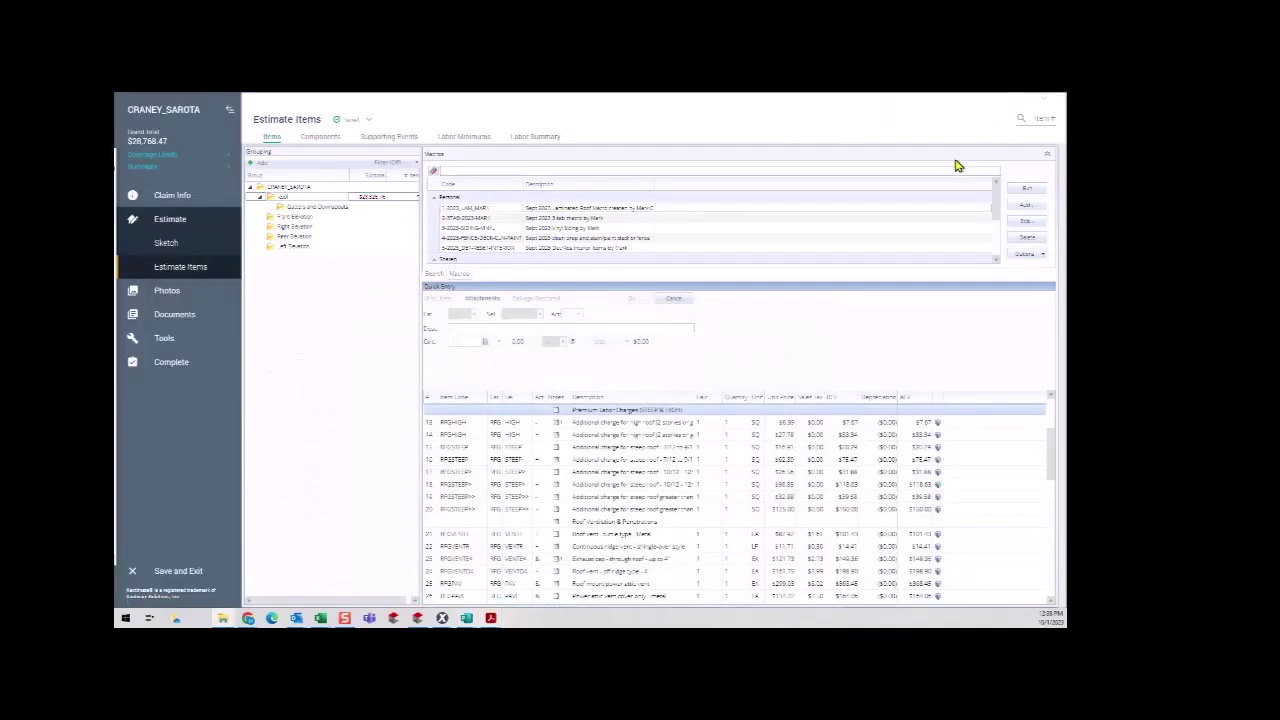
text(18.64)
click(713, 435)
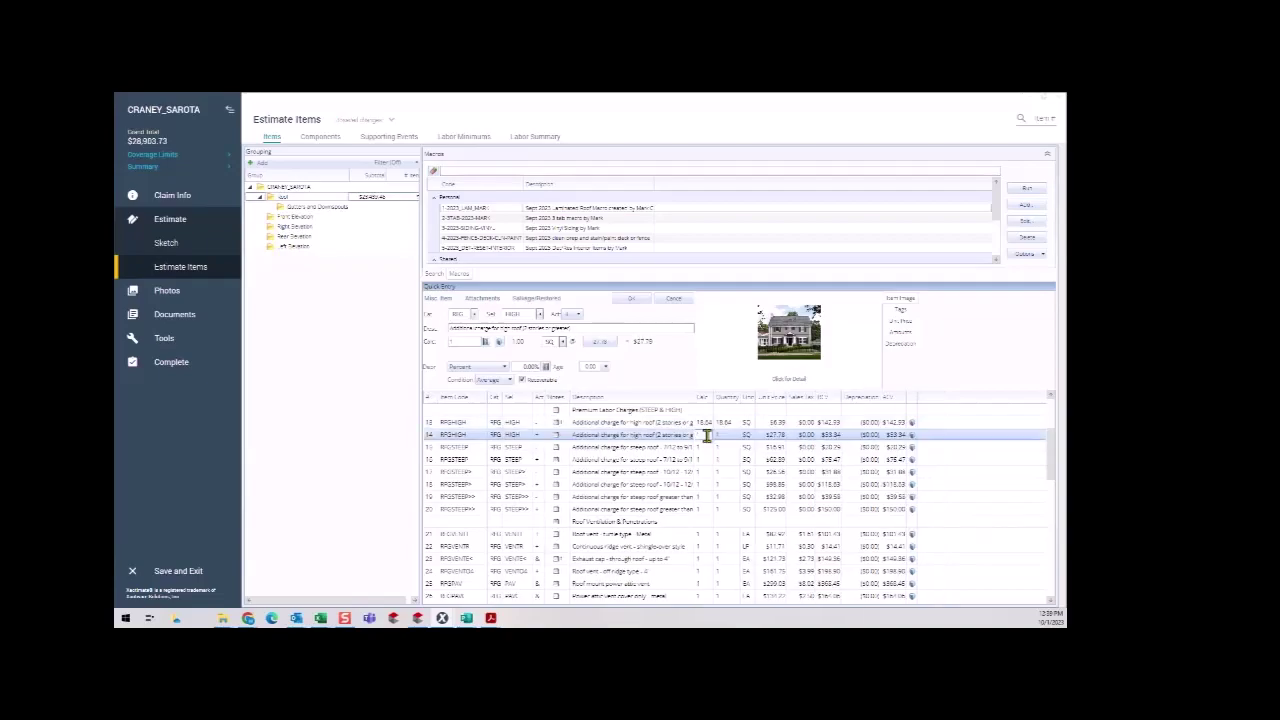
text(18.64)
click(691, 463)
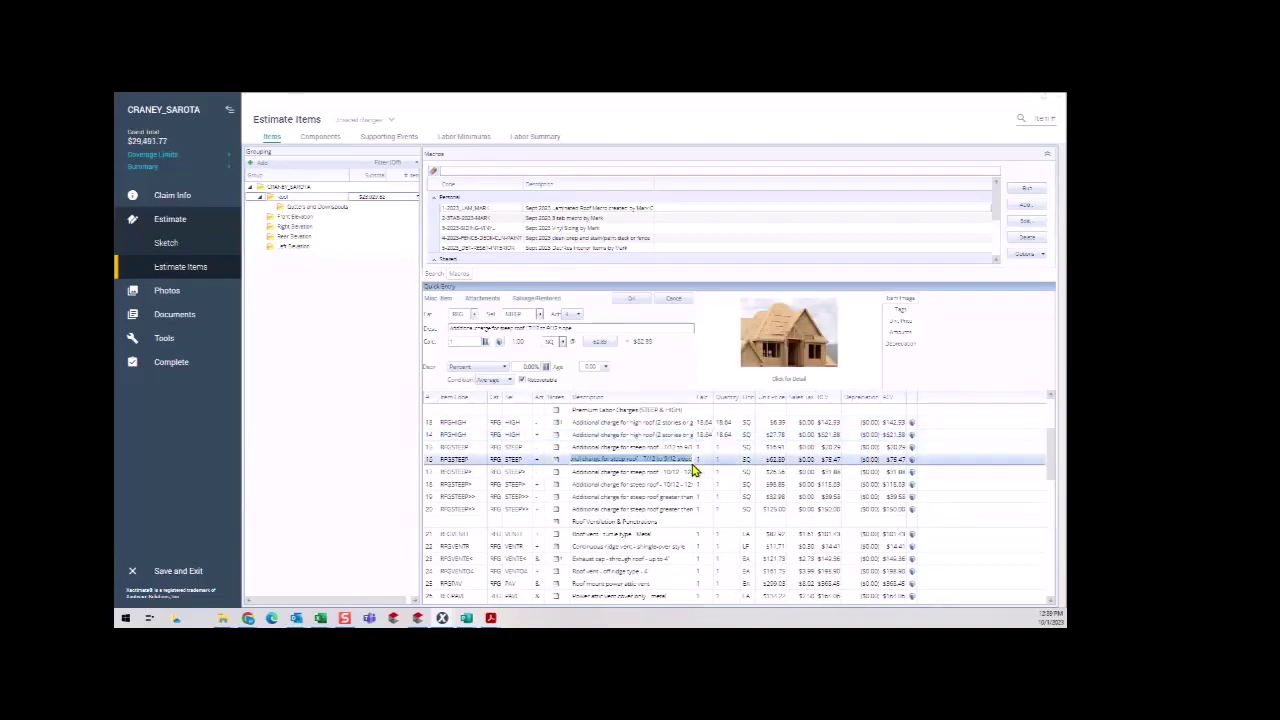
Delete the six steep-roof additional charge lines.
click(432, 447)
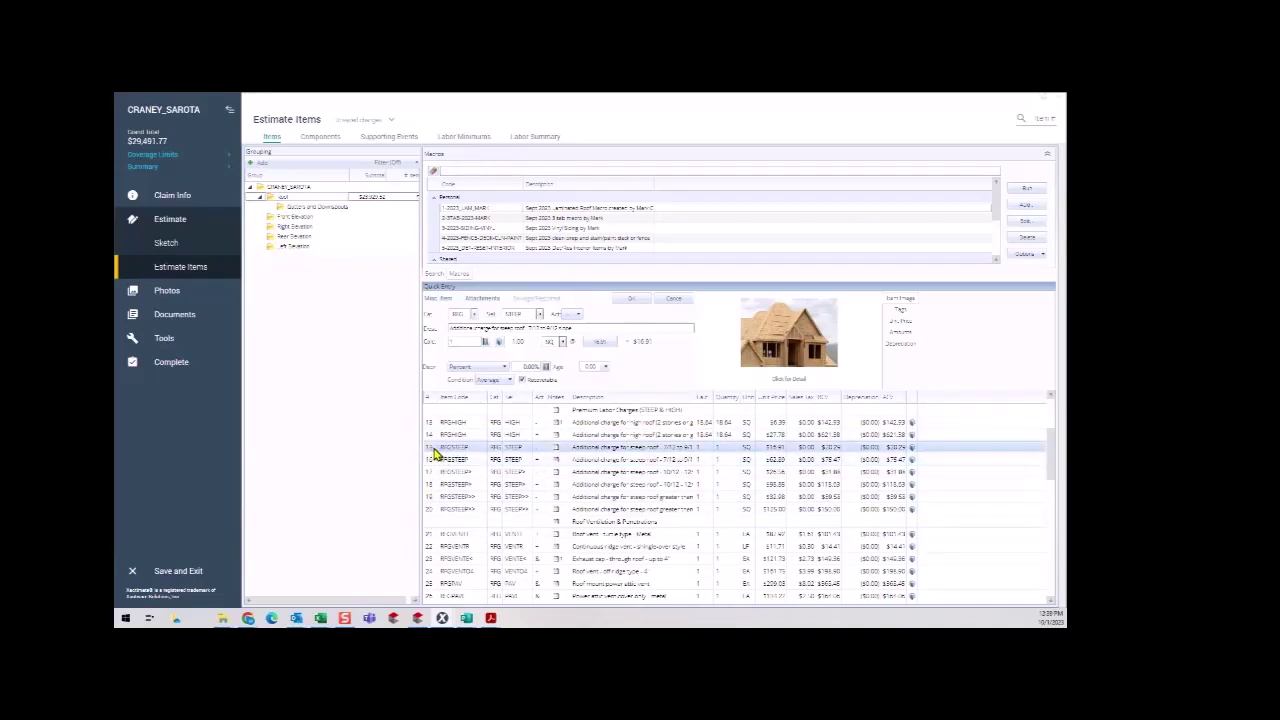
shift+click(433, 510)
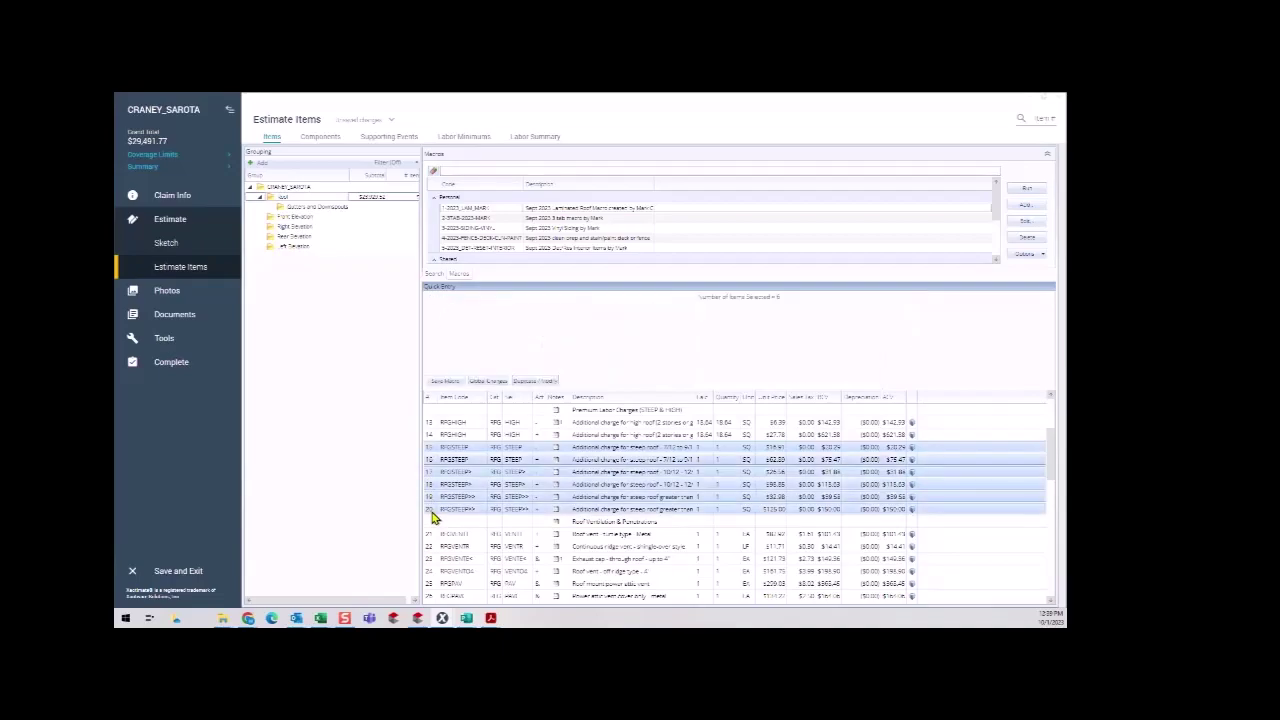
key(Delete)
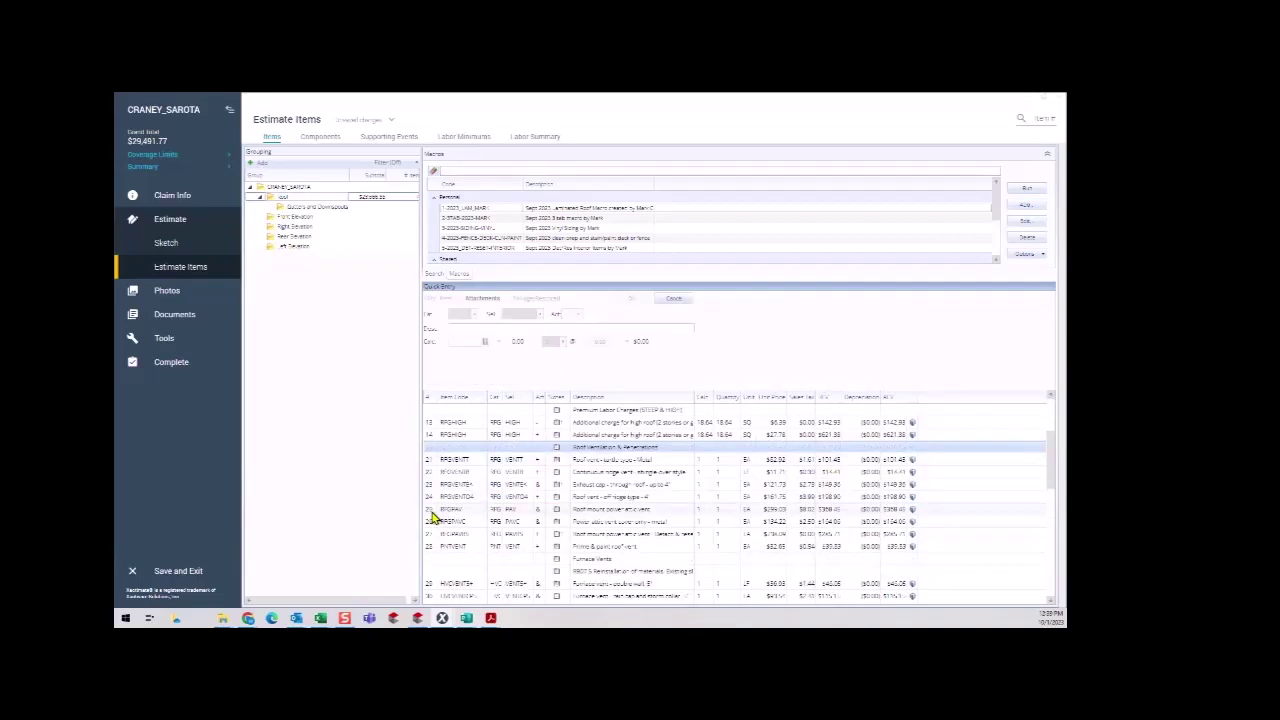
Set the turtle roof vent quantity to 4 and the continuous ridge vent to 78.
scroll(688, 465, down, 1)
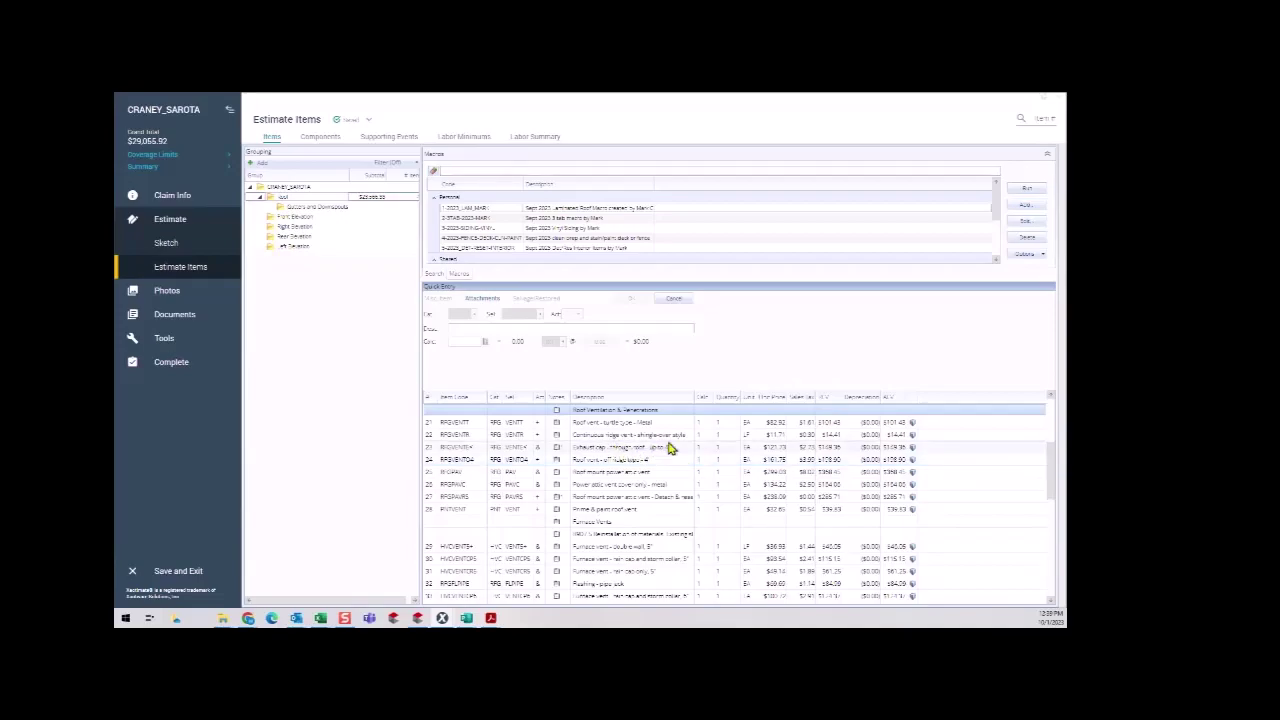
click(703, 423)
text(4)
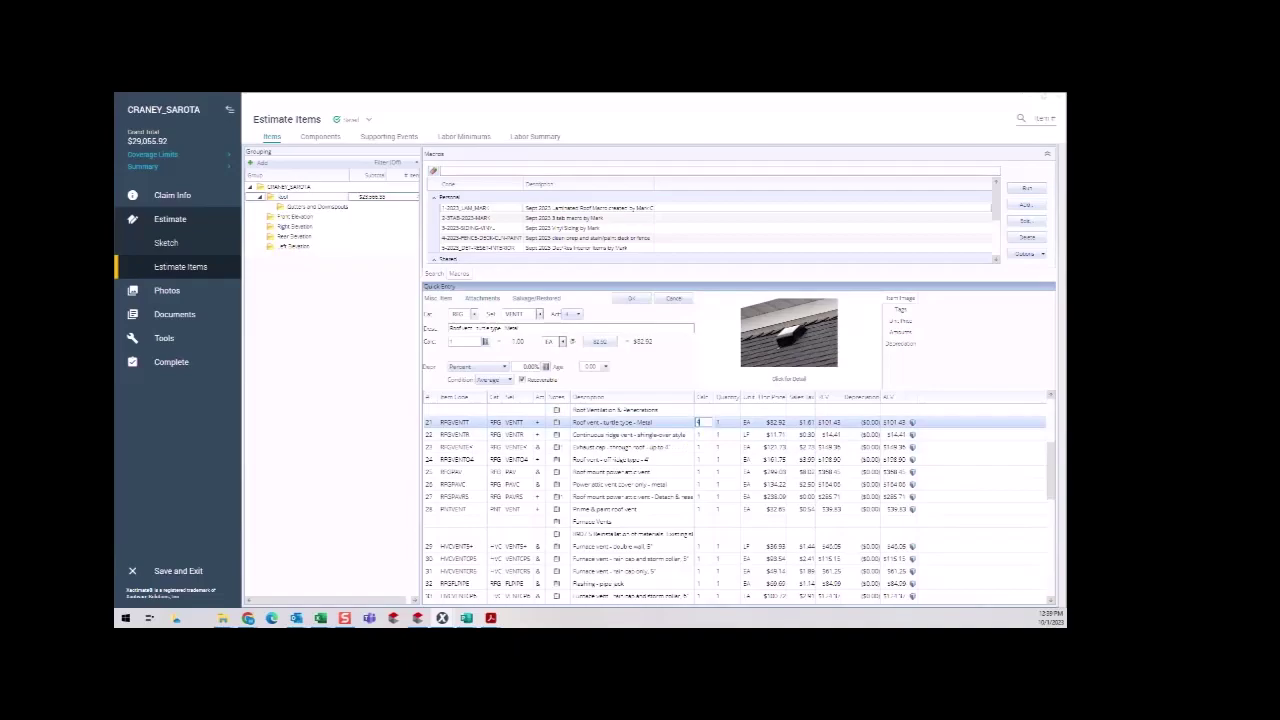
scroll(695, 492, down, 2)
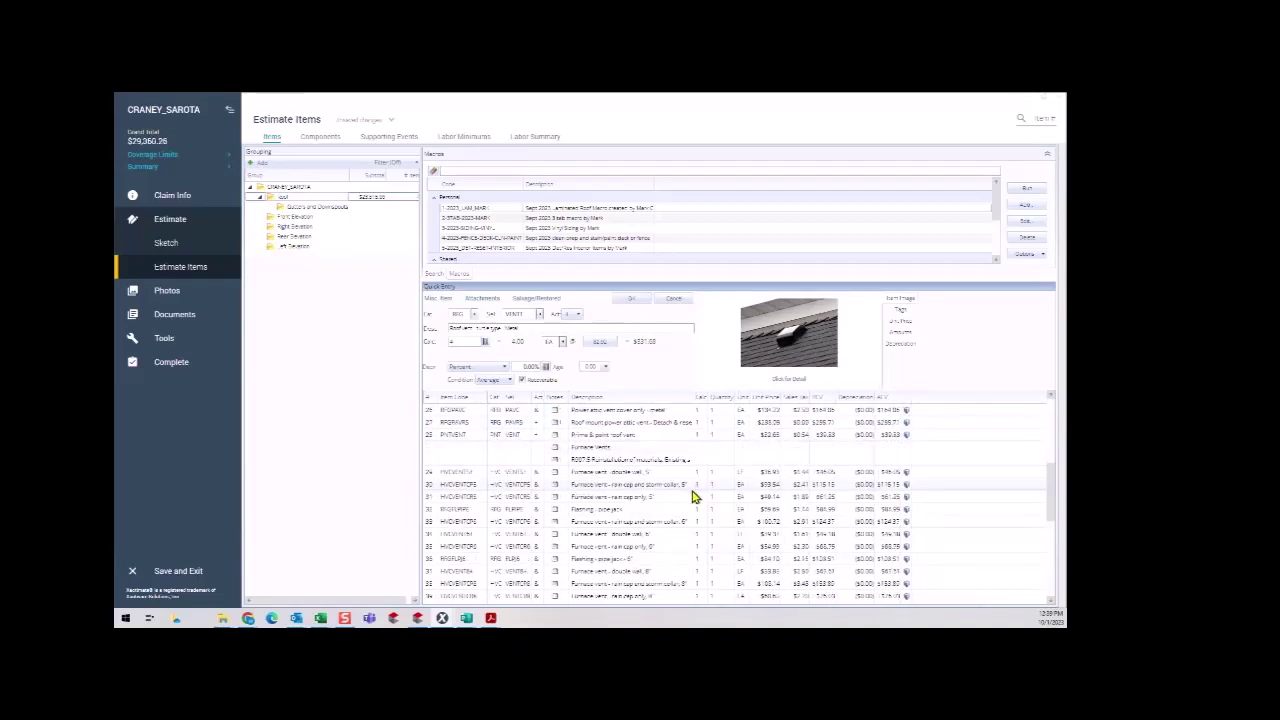
scroll(694, 485, up, 3)
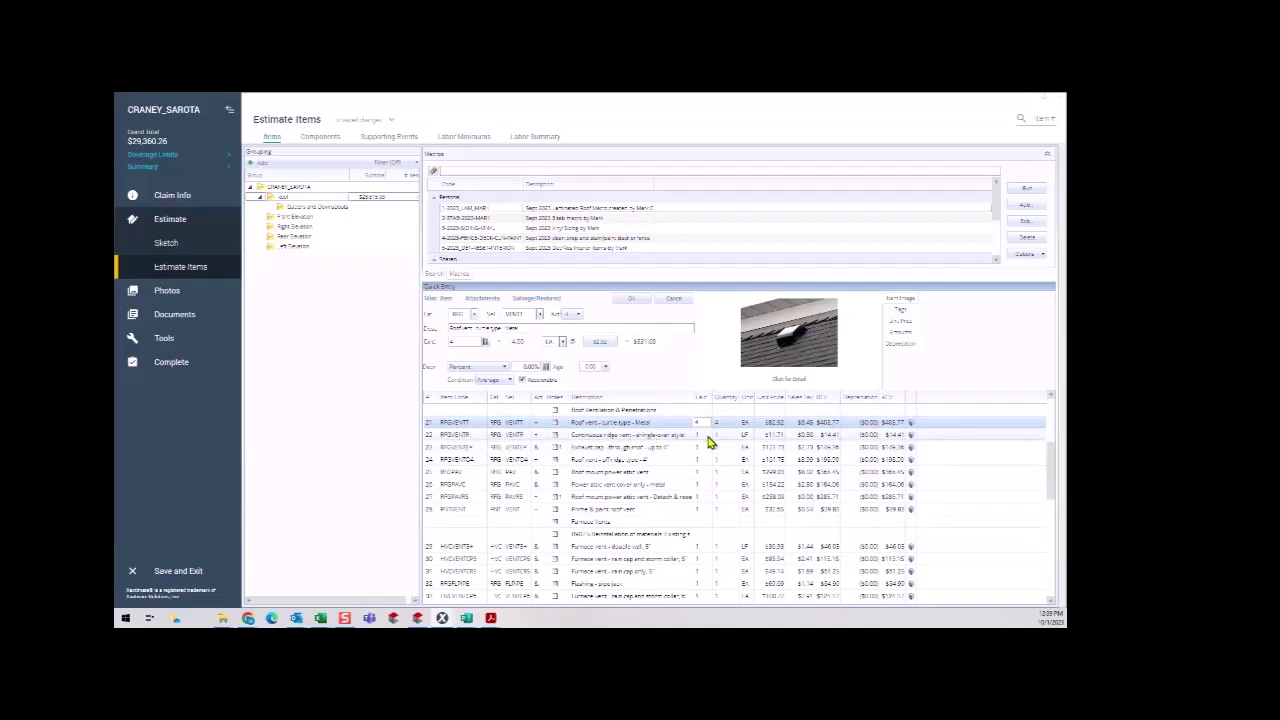
click(707, 436)
text(78)
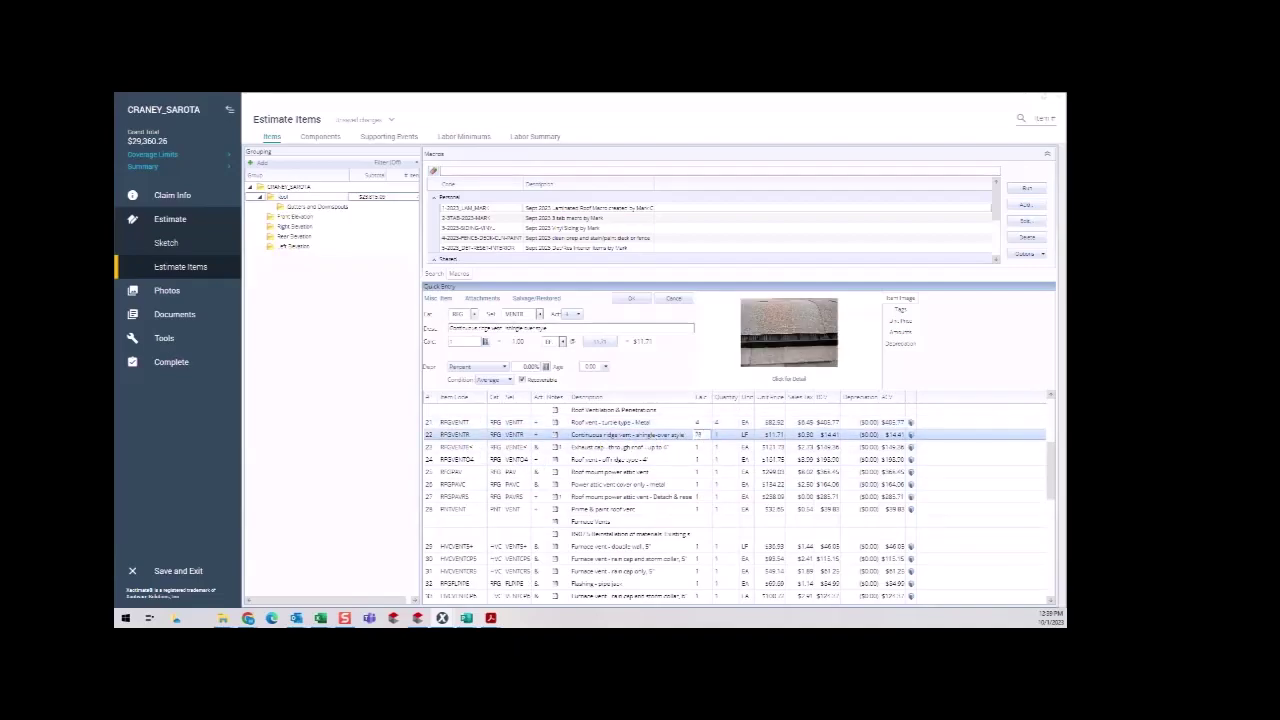
click(437, 450)
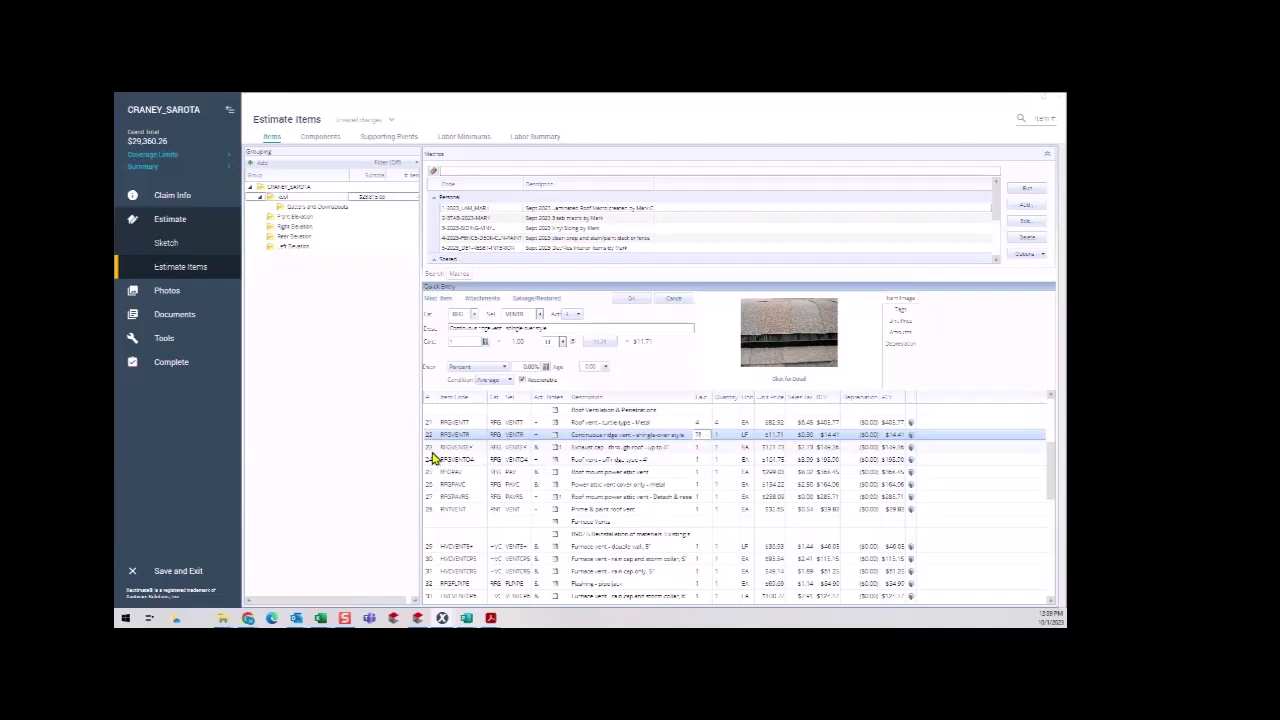
Set exhaust caps to 2 and delete the five unneeded ventilation lines.
click(701, 449)
text(2)
click(432, 466)
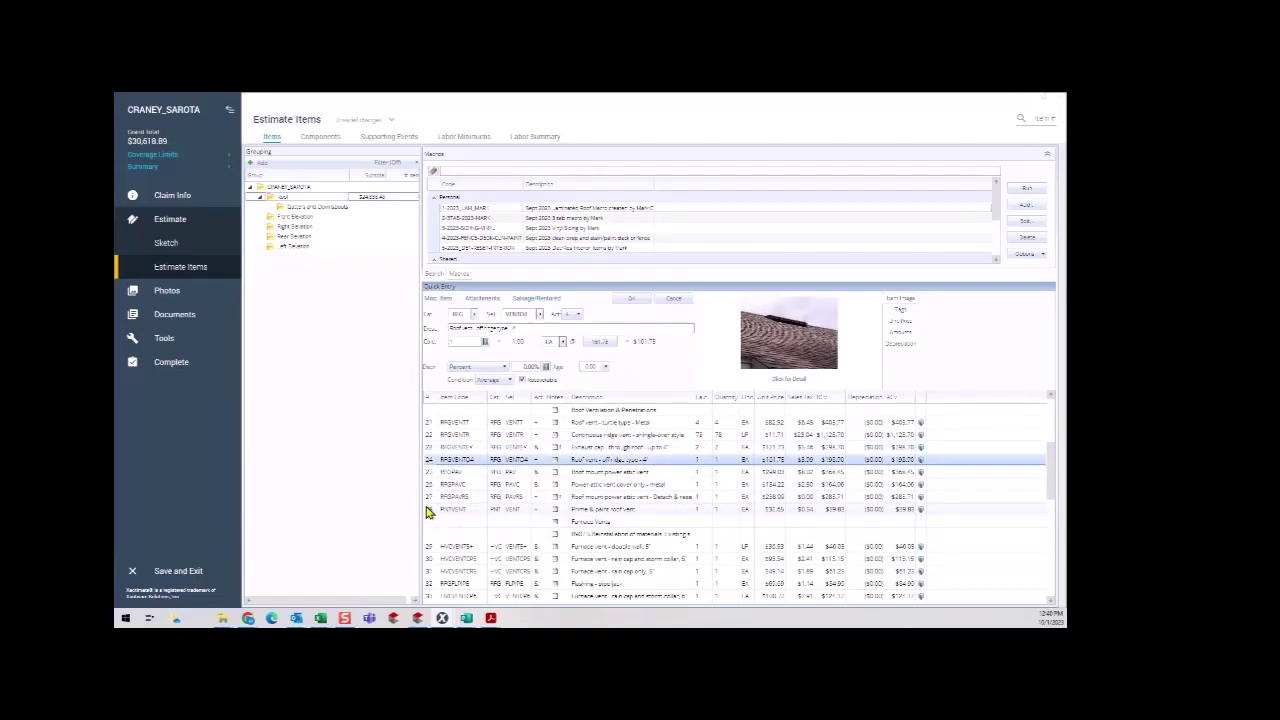
shift+click(421, 511)
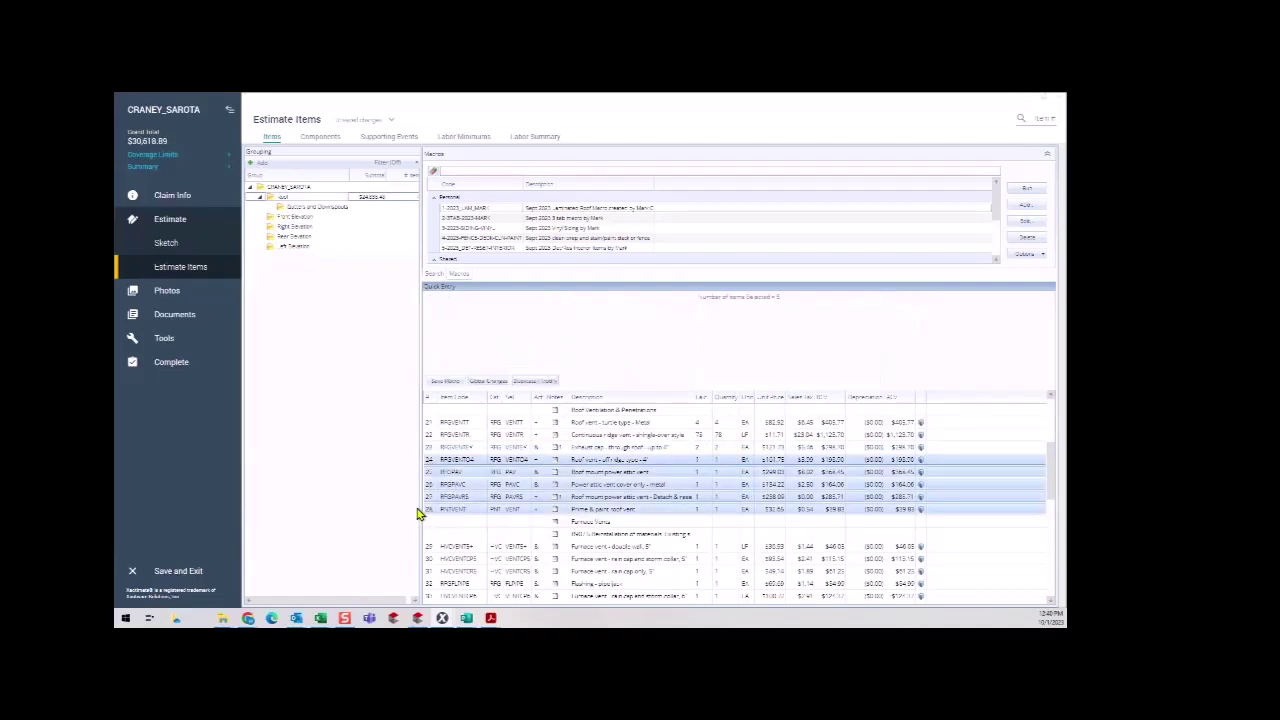
key(Delete)
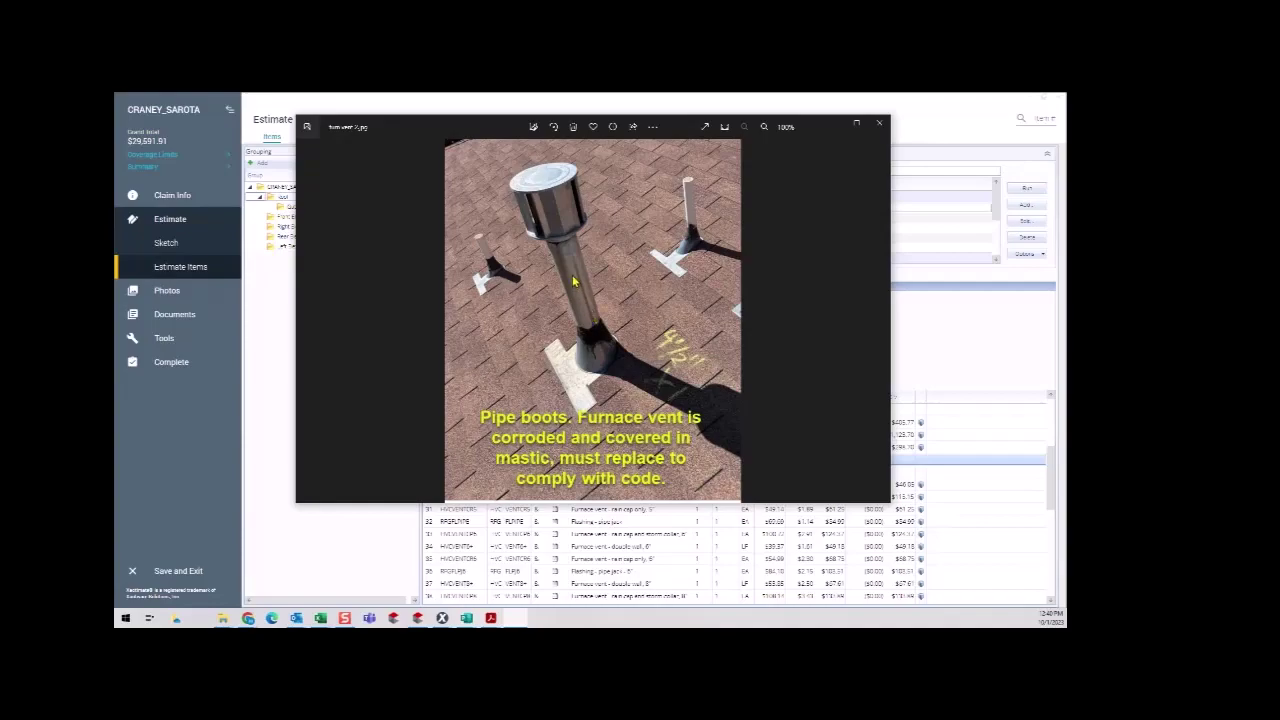
click(834, 124)
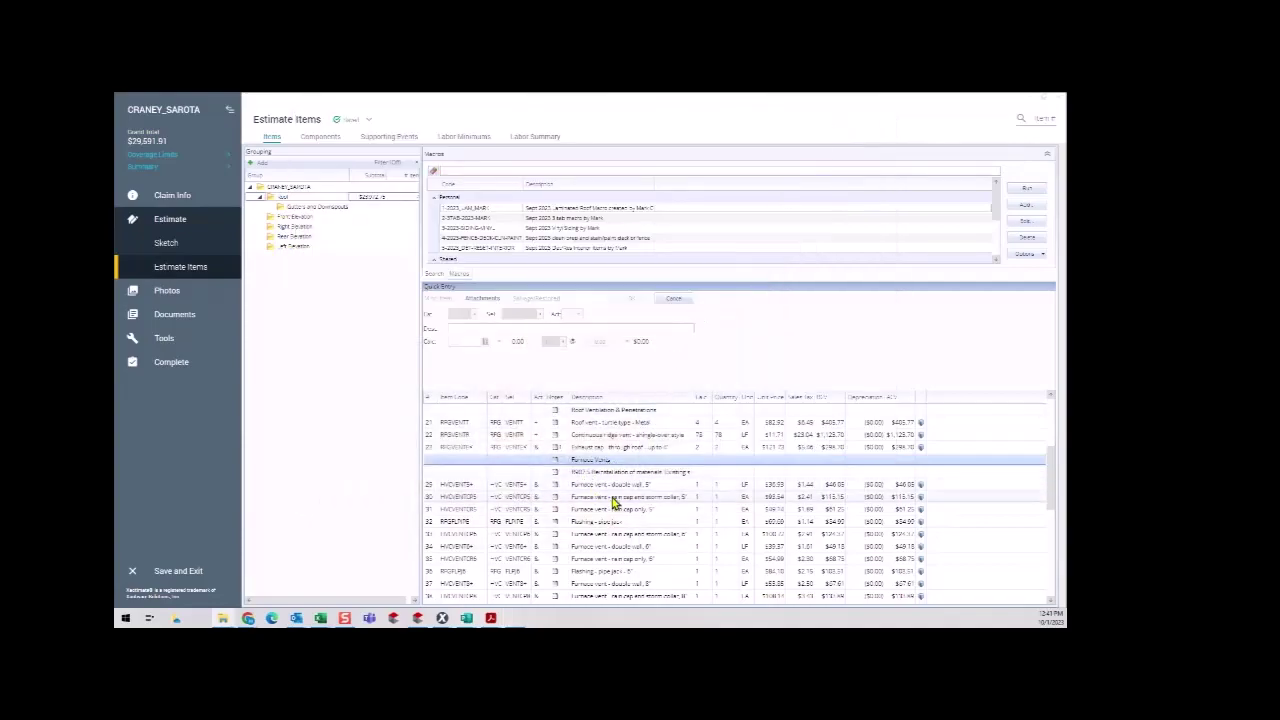
Set the first furnace vent line's quantity to 6.
click(703, 486)
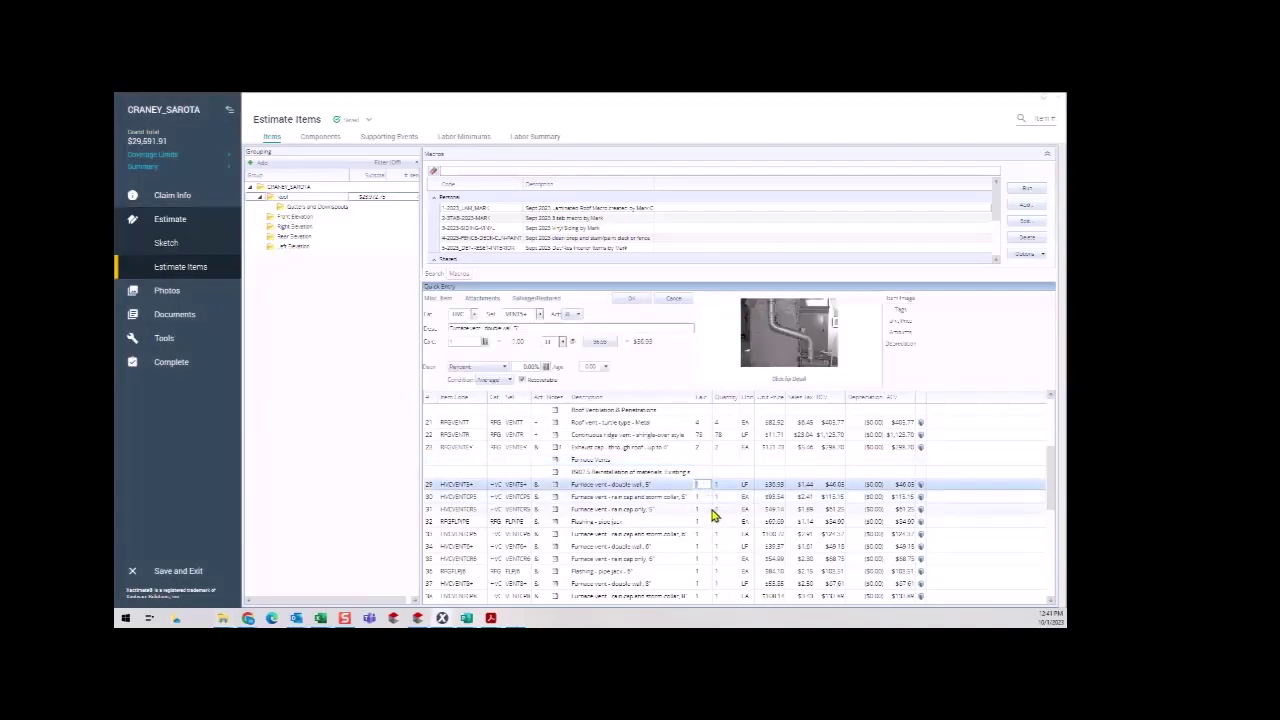
text(6)
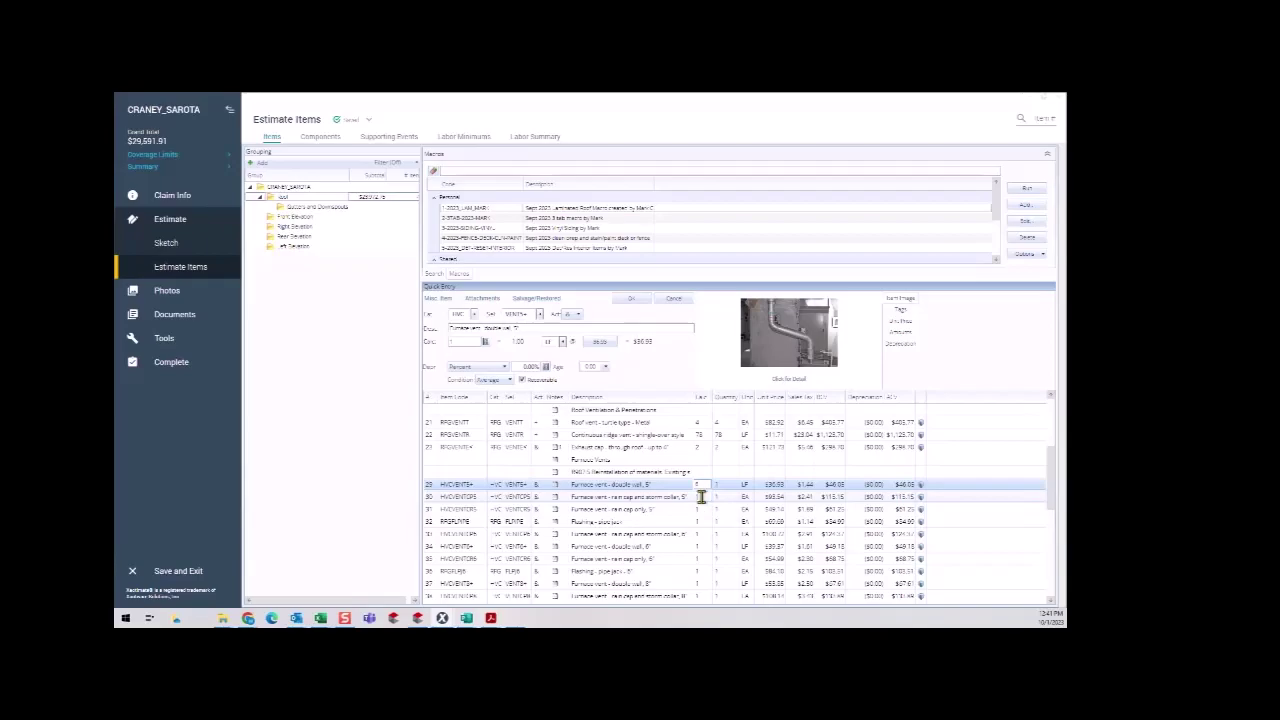
click(702, 497)
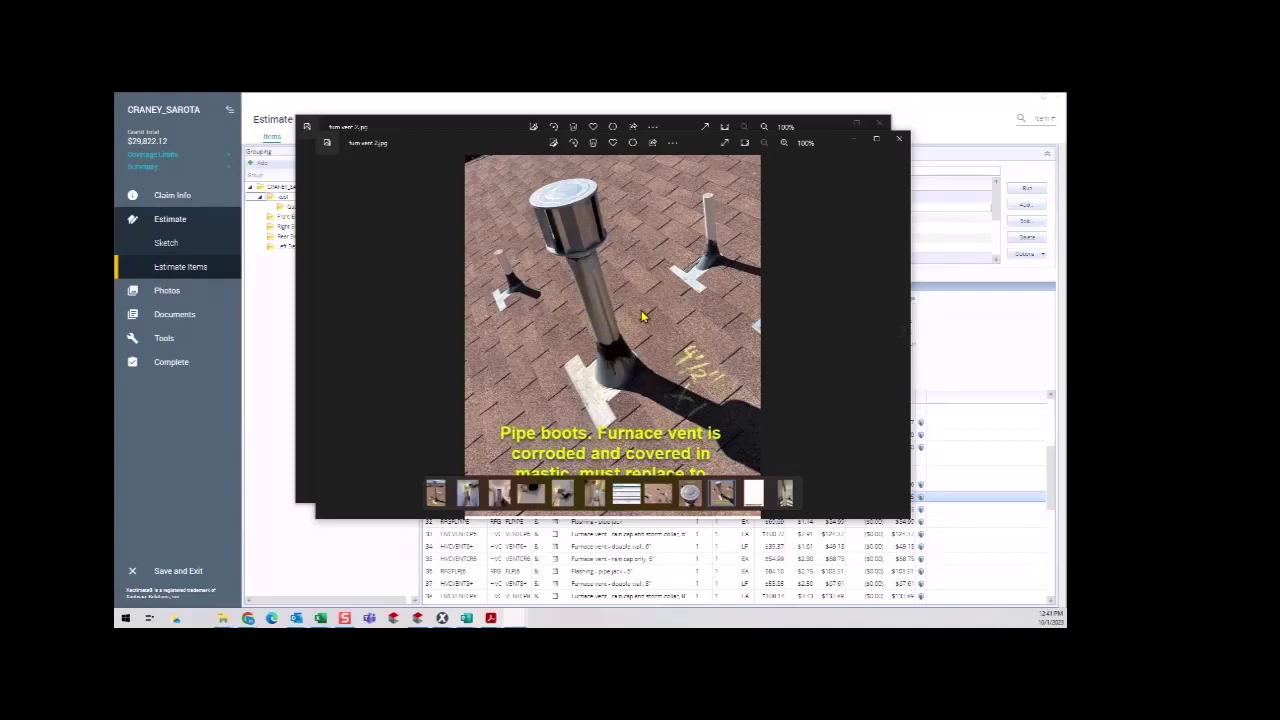
Close the photo and delete the 'Furnace vent - rain cap and storm collar' line item.
click(835, 126)
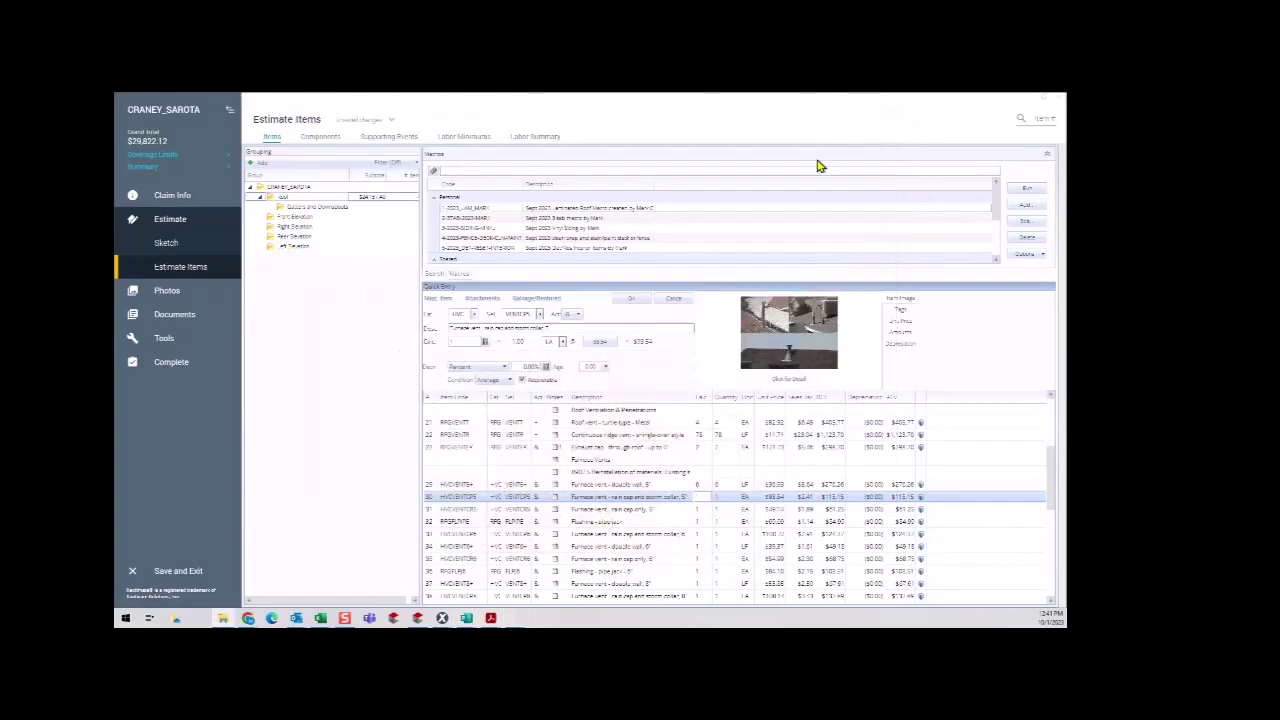
click(702, 509)
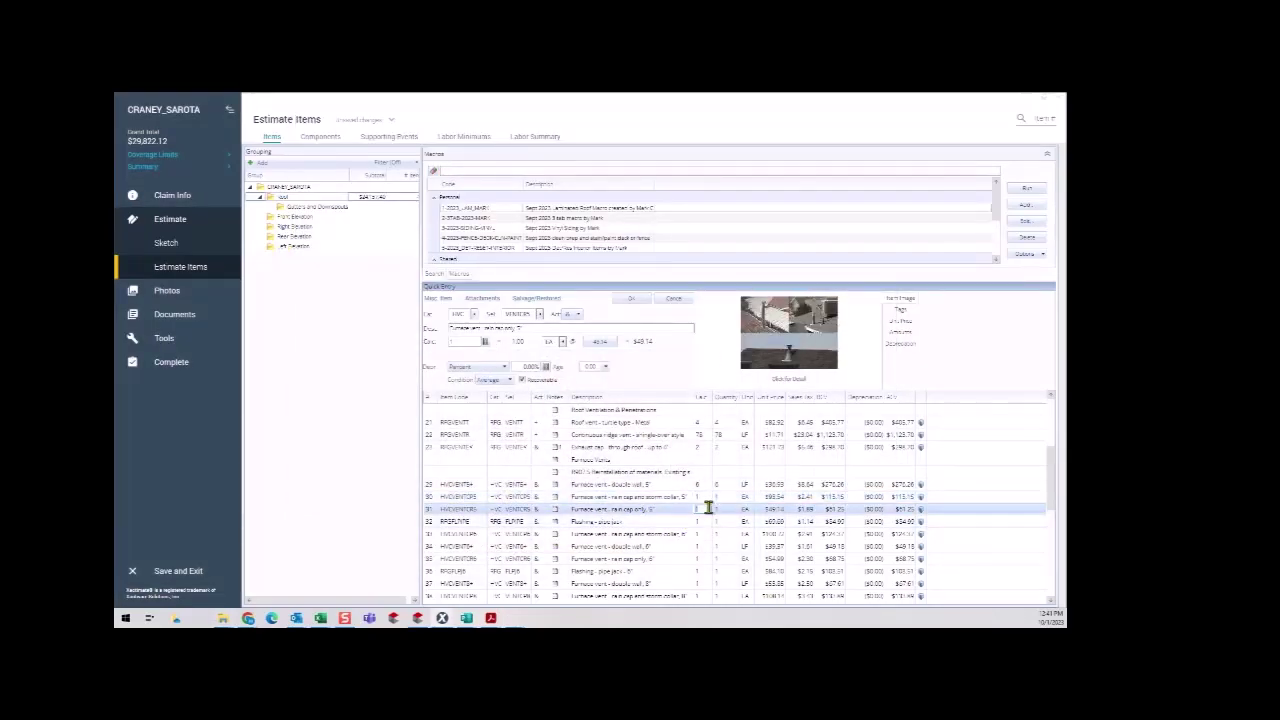
click(433, 498)
key(Delete)
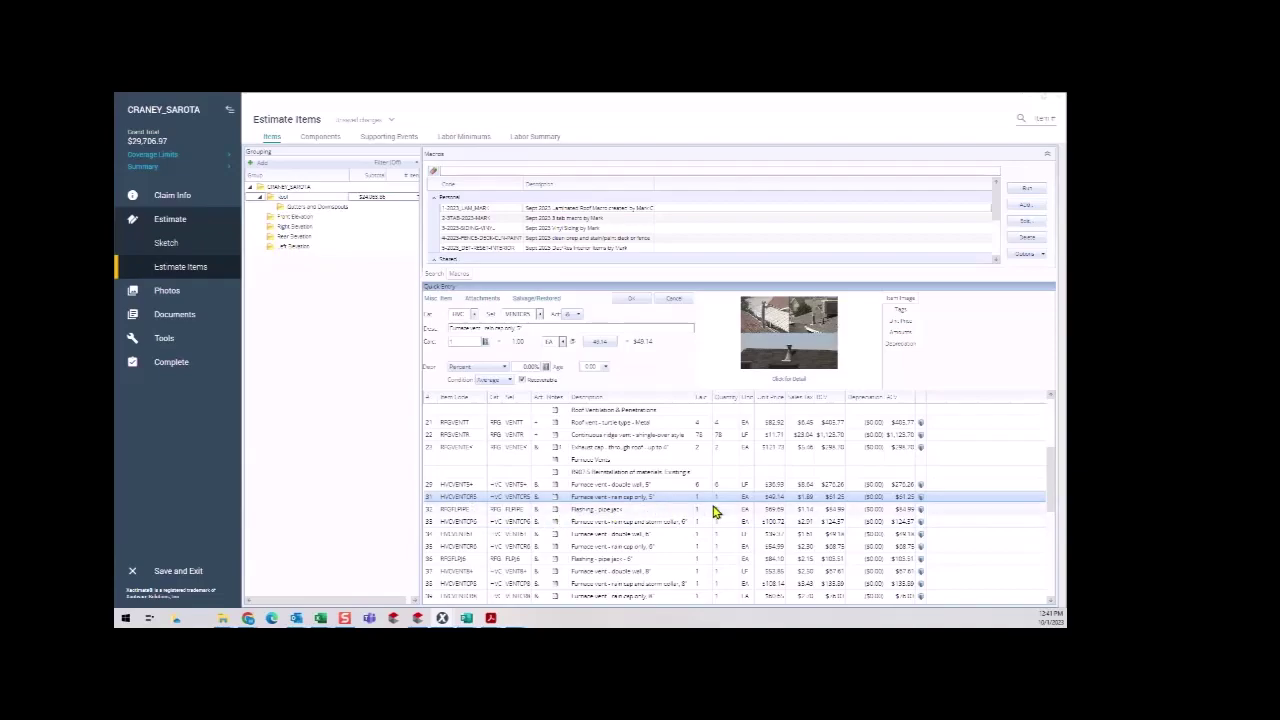
Open notes for the reinstallation of materials row and insert the R907.5 reinstallation template.
click(605, 474)
right_click(606, 477)
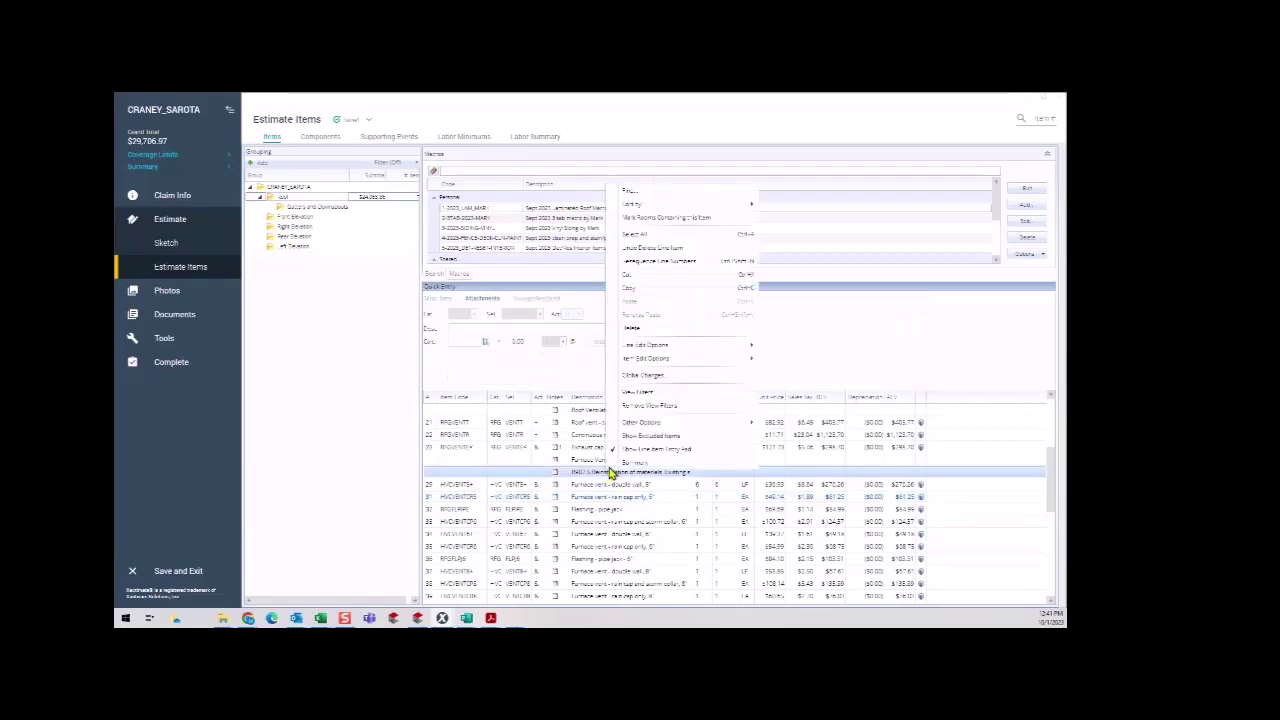
mouse_move(675, 363)
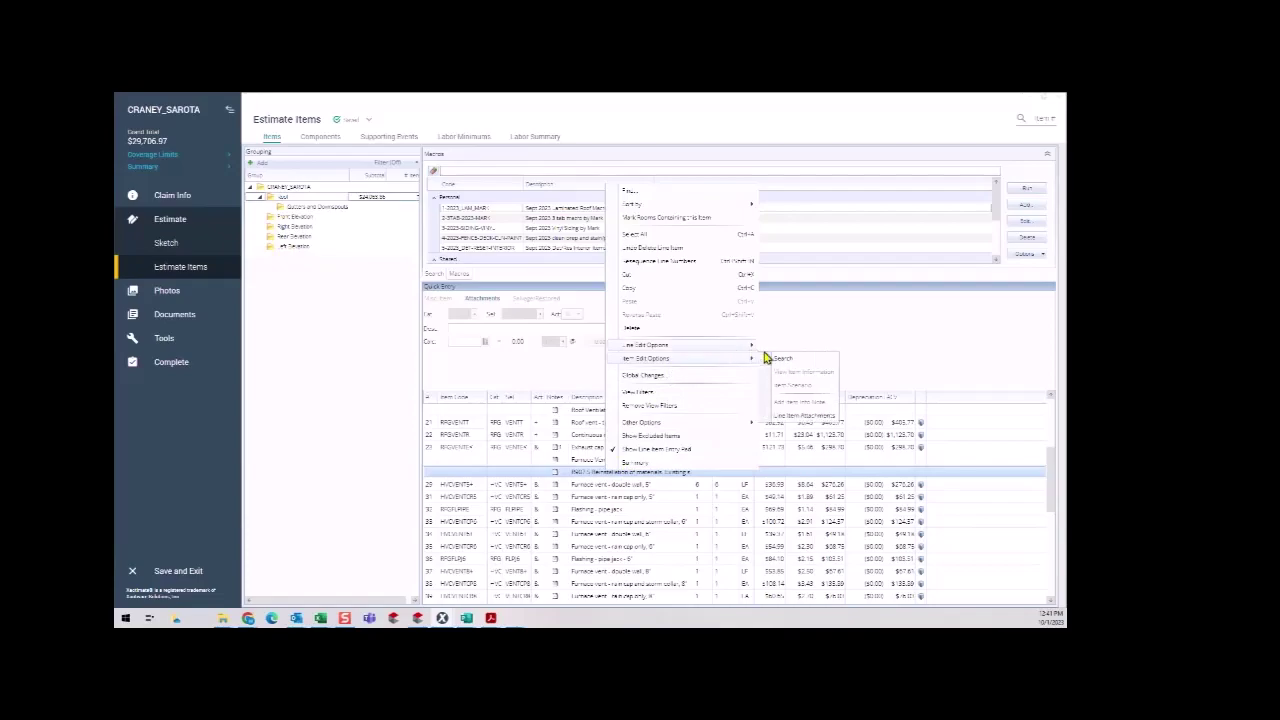
click(784, 417)
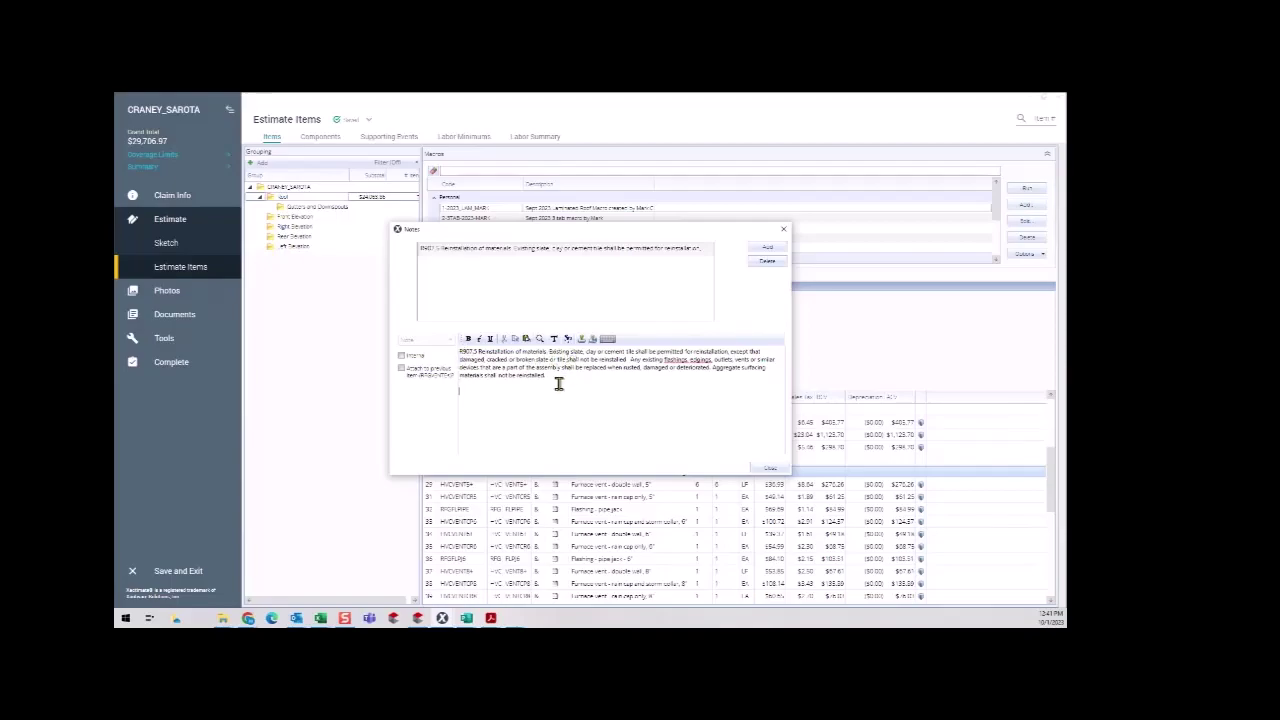
click(592, 339)
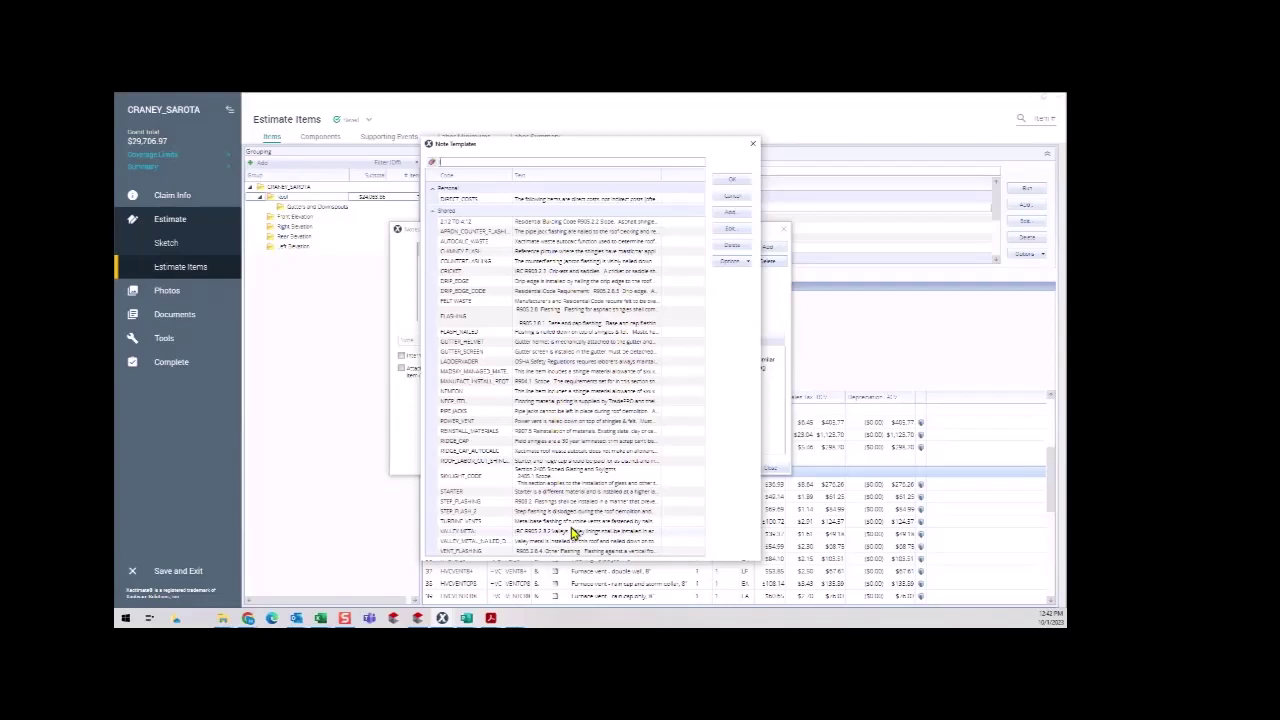
click(729, 199)
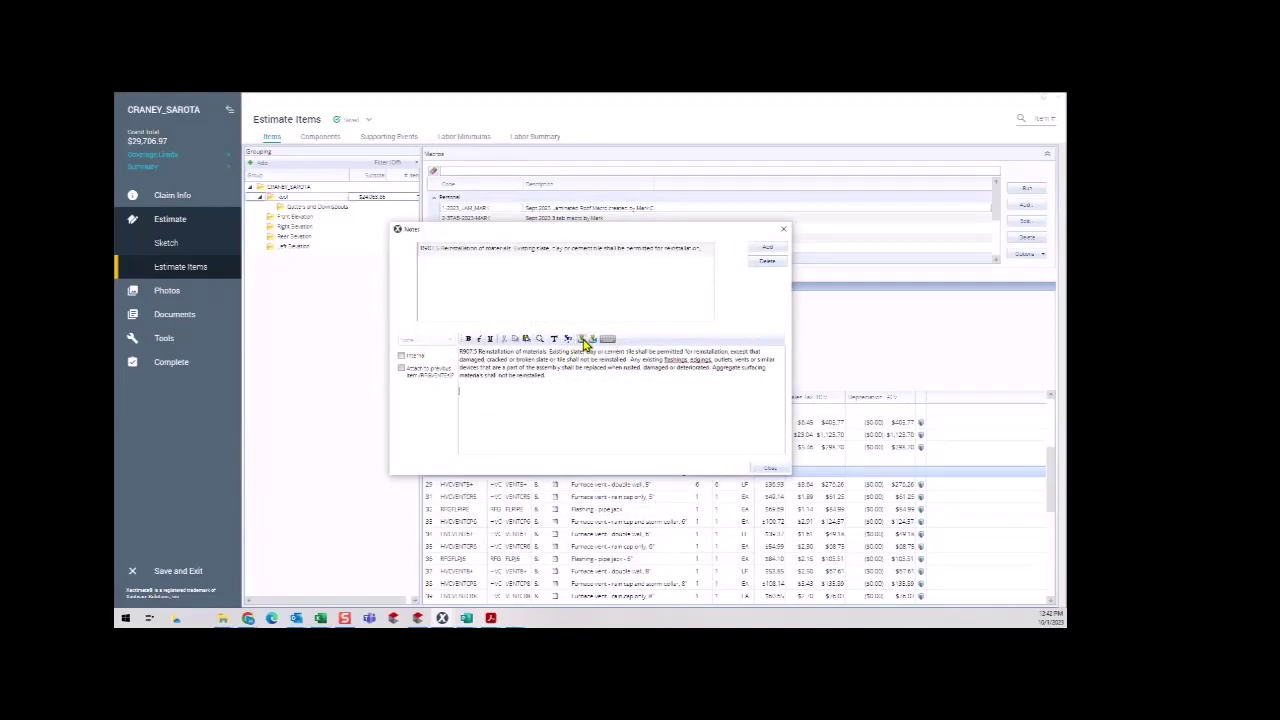
Insert the GUTTER_SCREEN template text and add the note to the item's notes list.
click(585, 341)
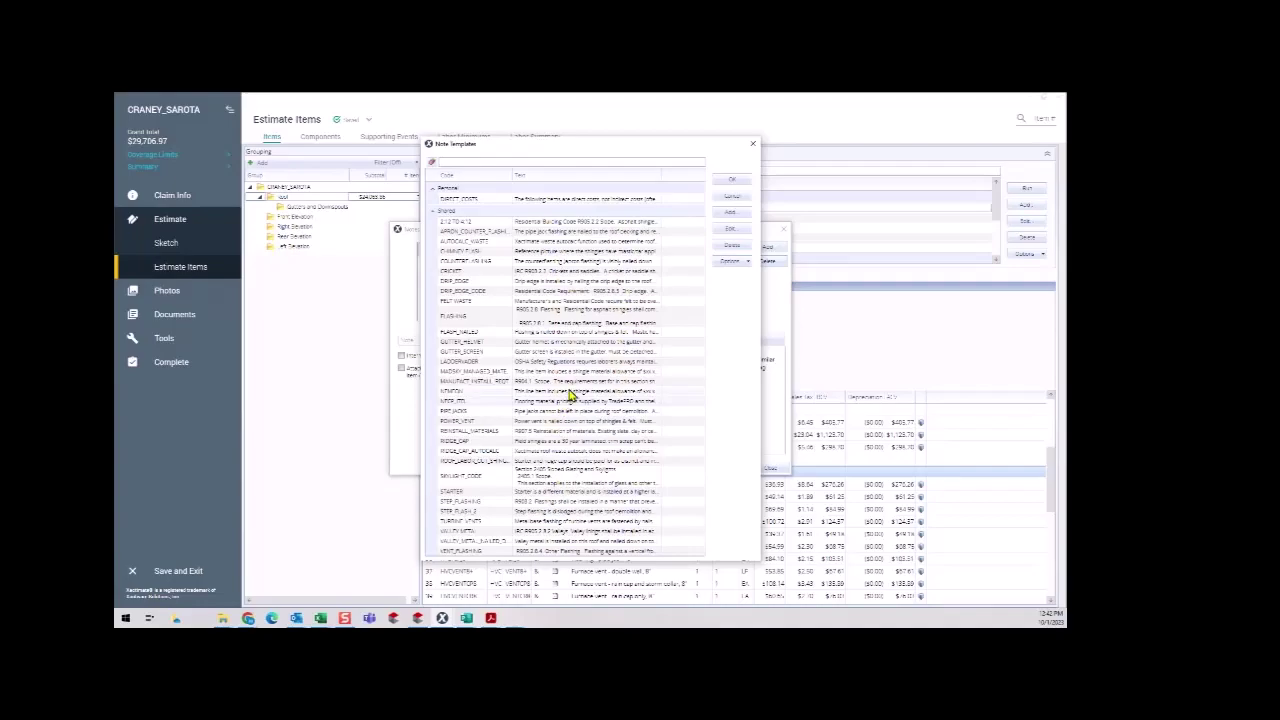
click(568, 373)
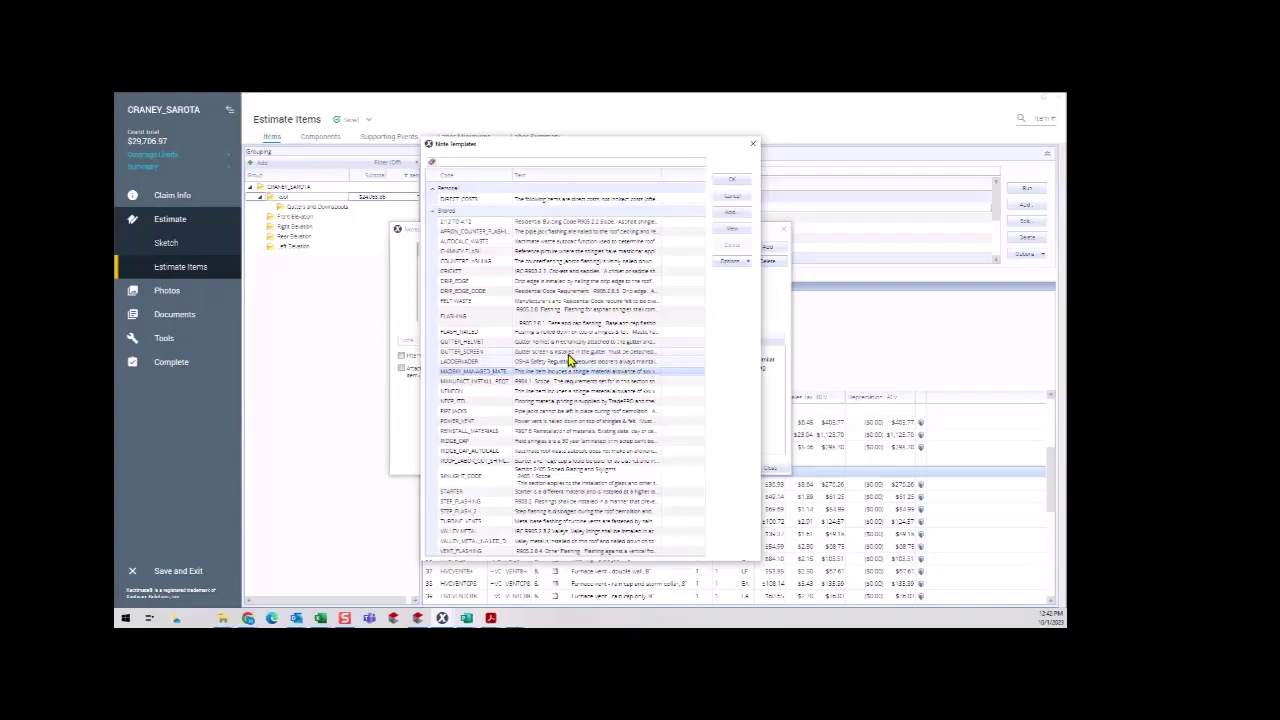
click(568, 355)
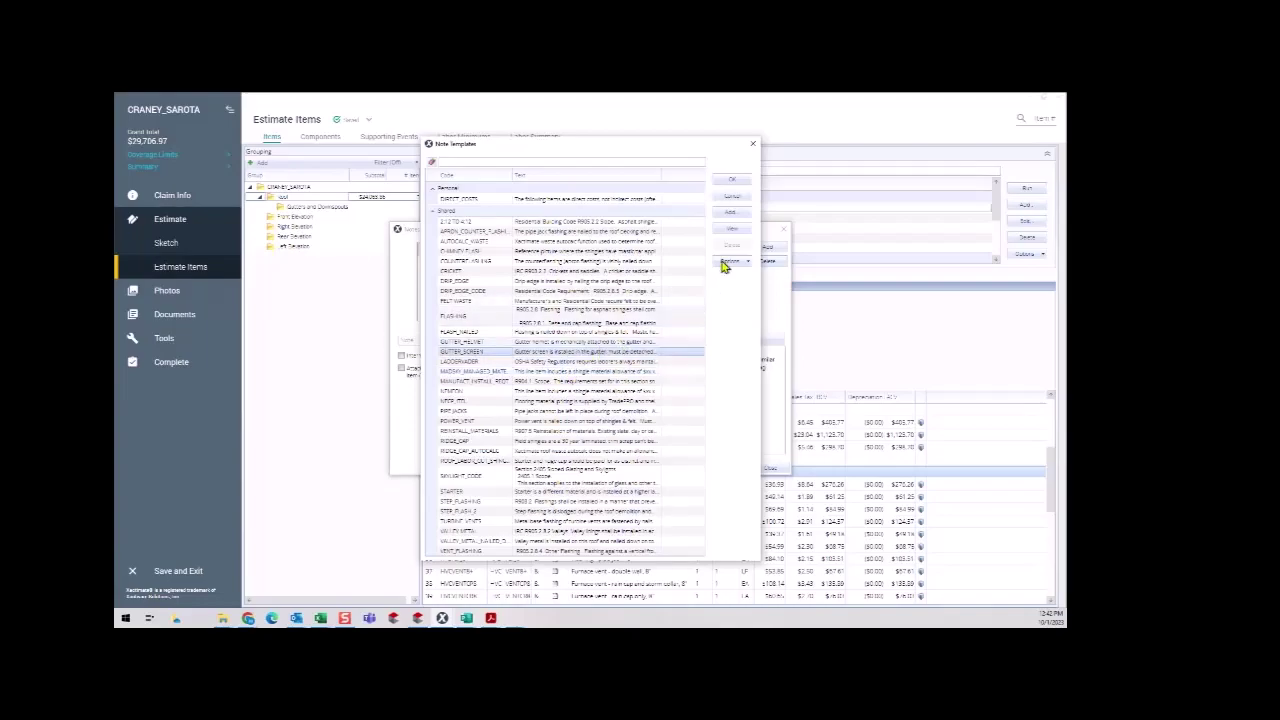
click(732, 180)
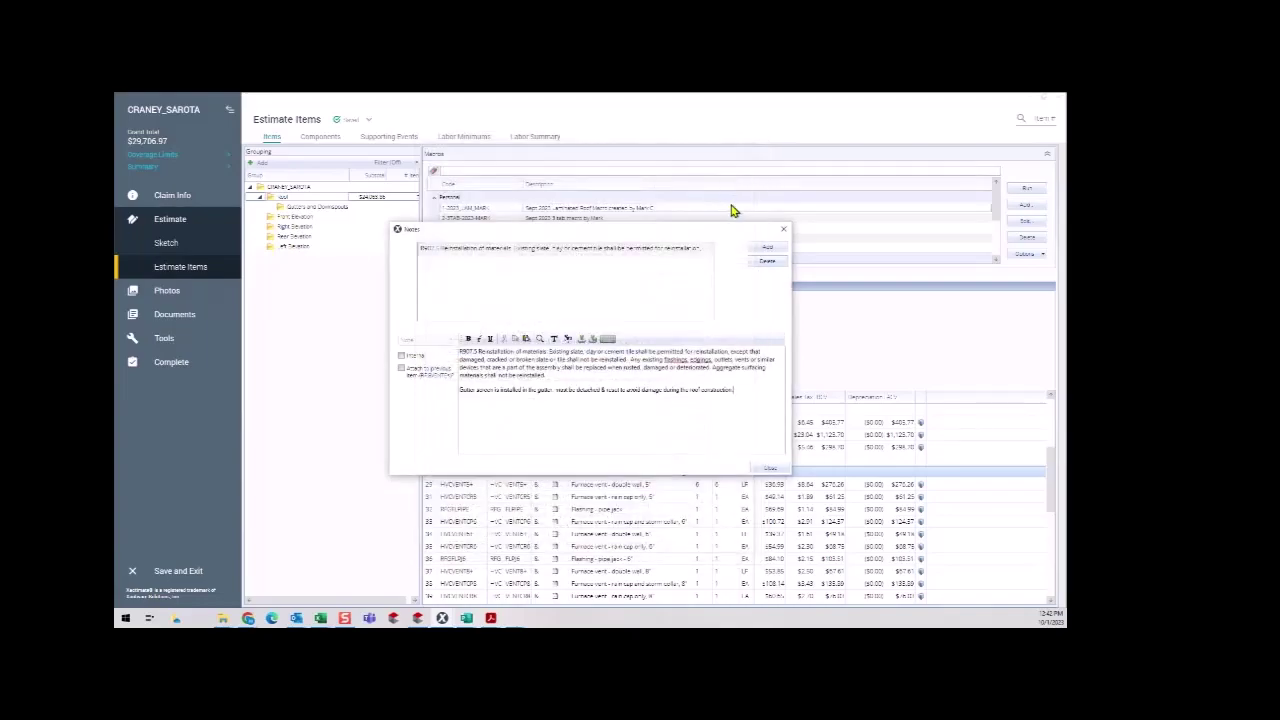
key(Return)
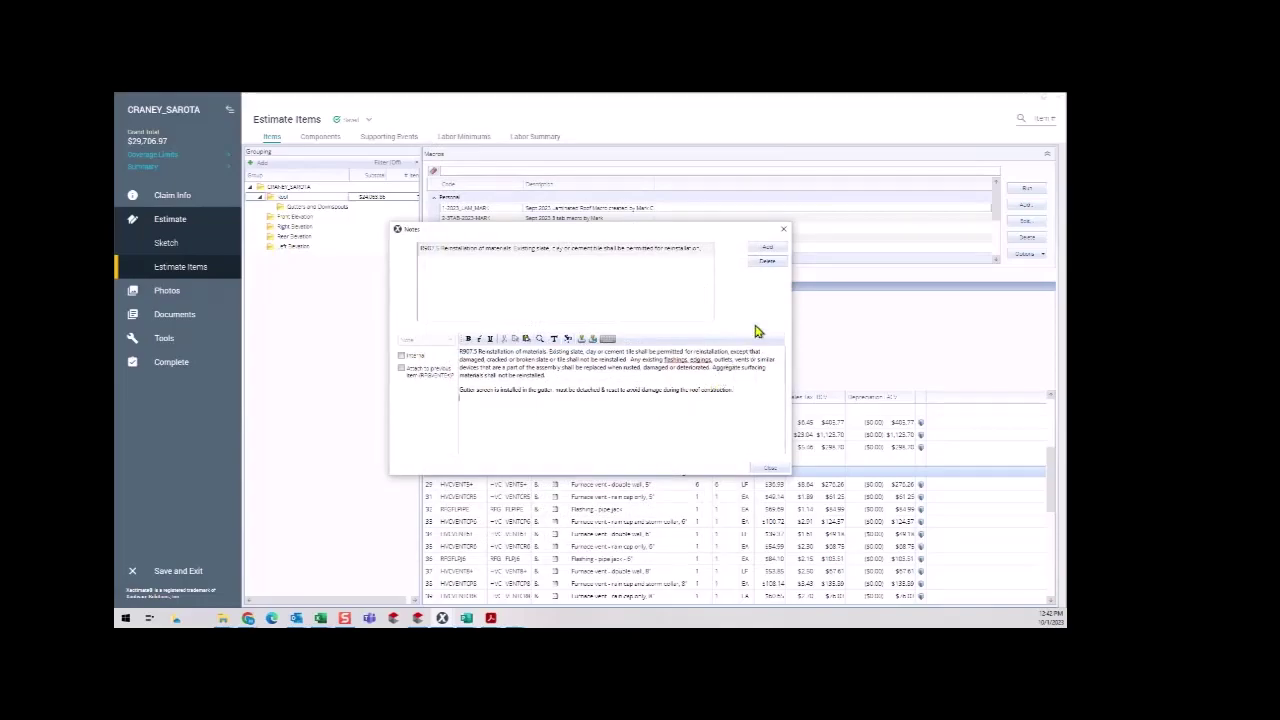
click(767, 250)
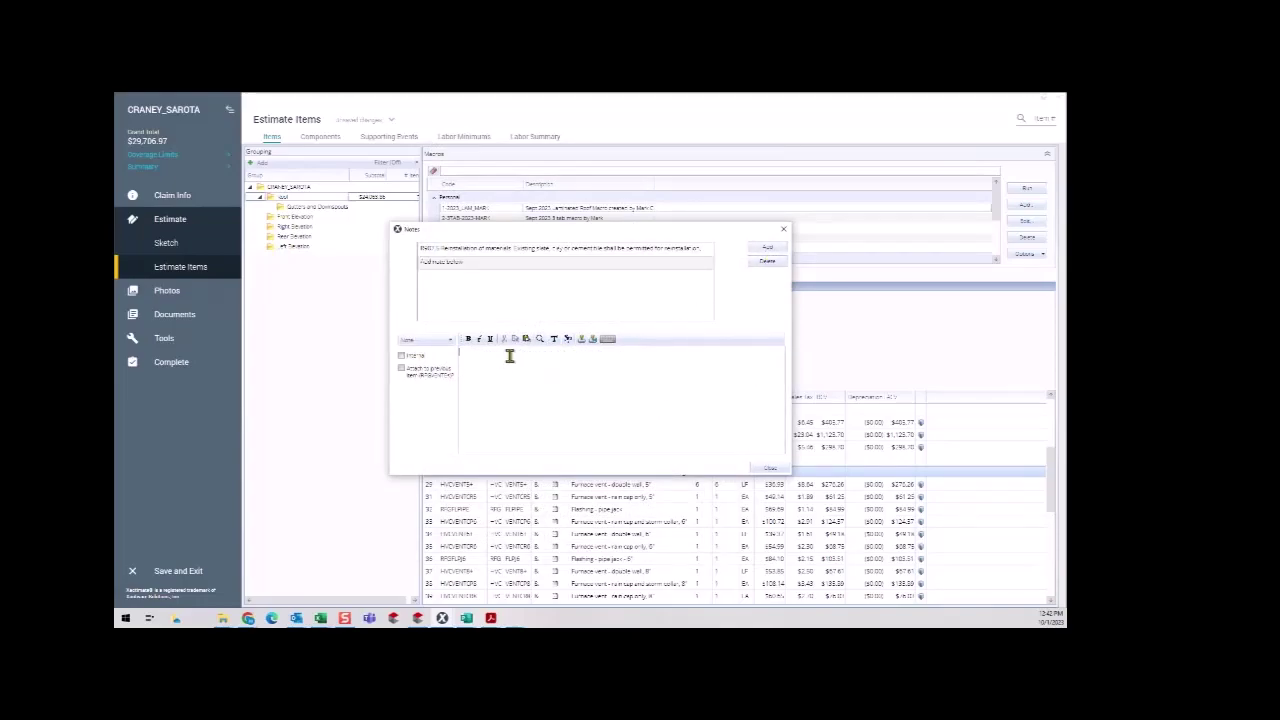
Type the custom note 'You can create custom notes by typing them in' and close Notes.
text(To)
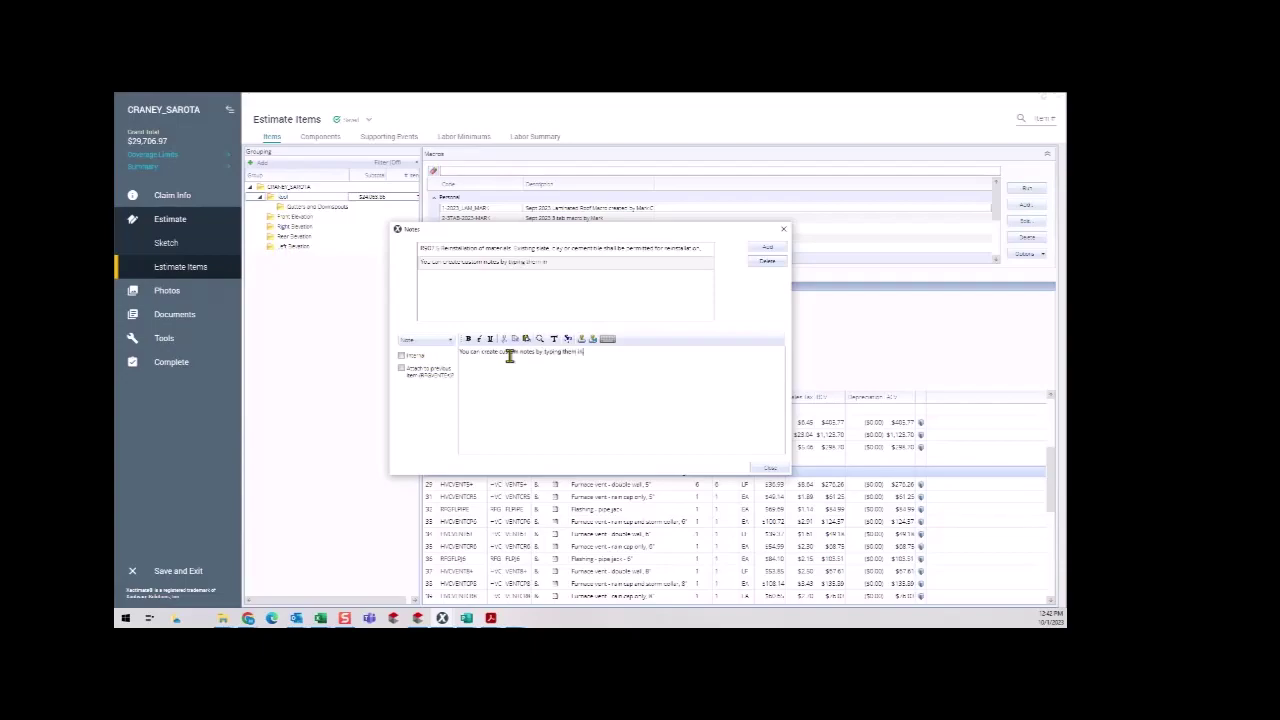
click(768, 467)
scroll(615, 520, down, 2)
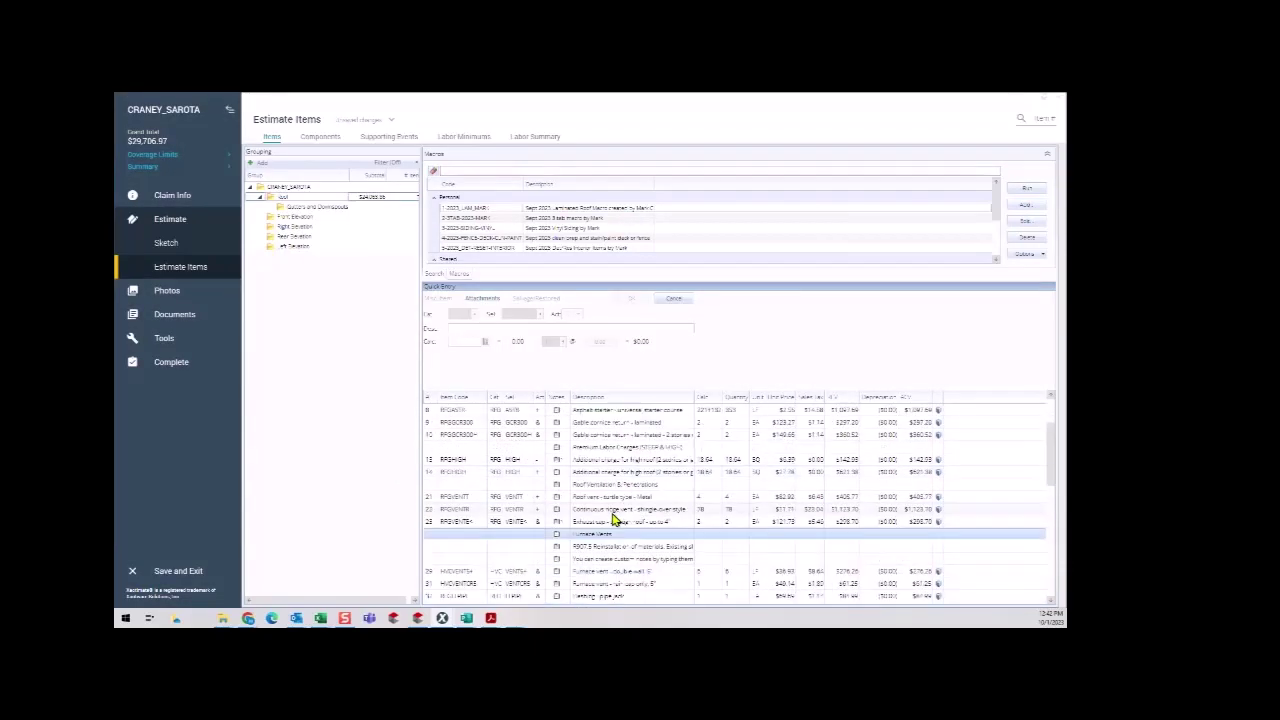
scroll(595, 515, down, 3)
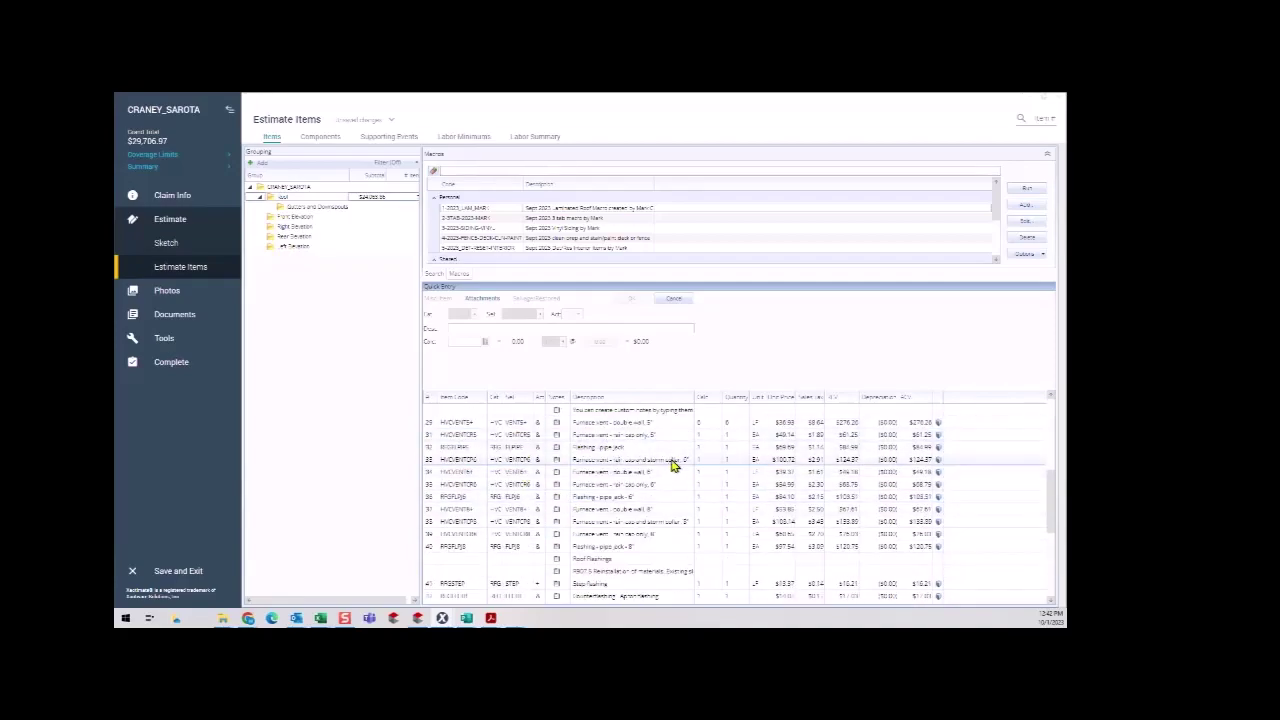
Delete rows 33–40, the furnace vent and pipe jack flashing lines, leaving $29,149.56.
click(431, 462)
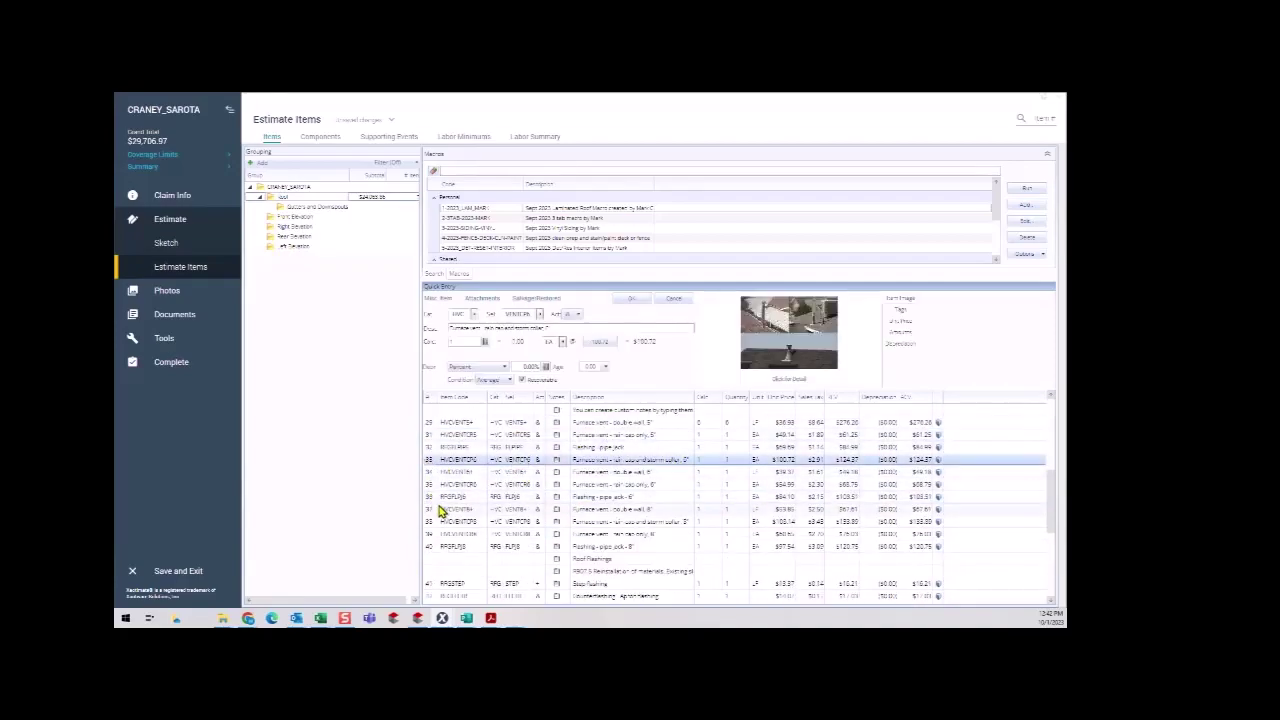
shift+click(436, 546)
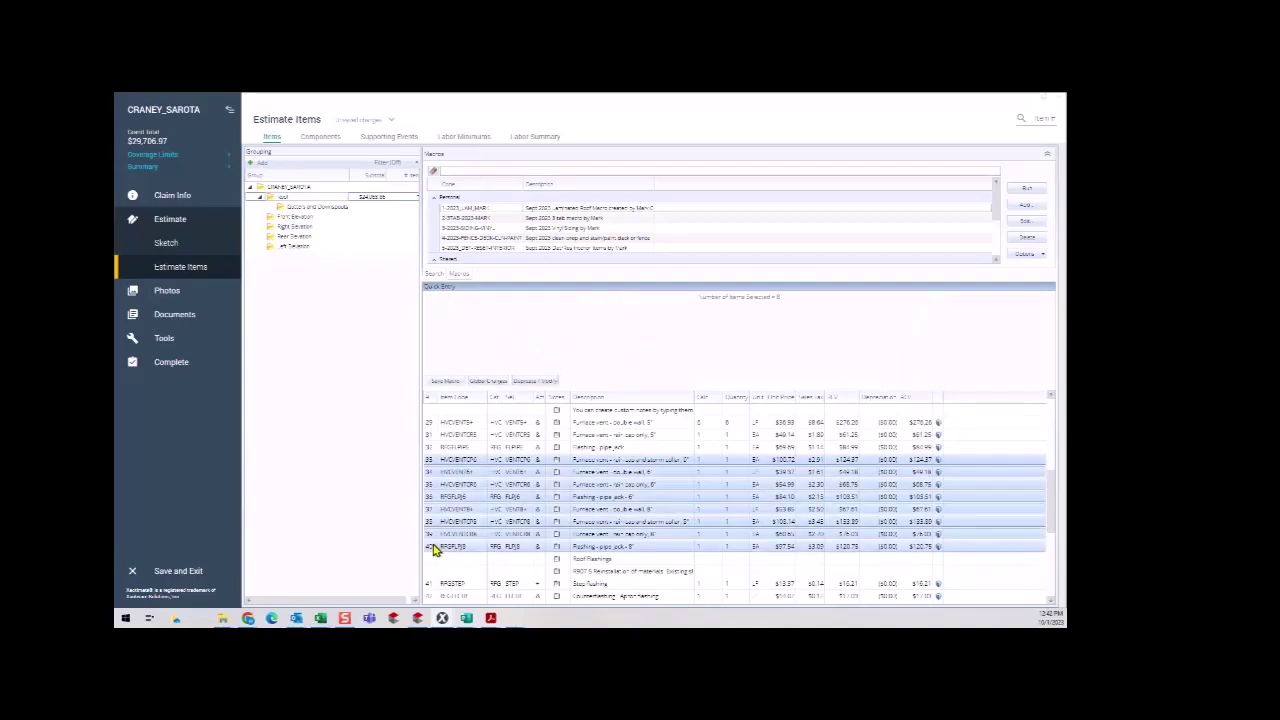
key(Delete)
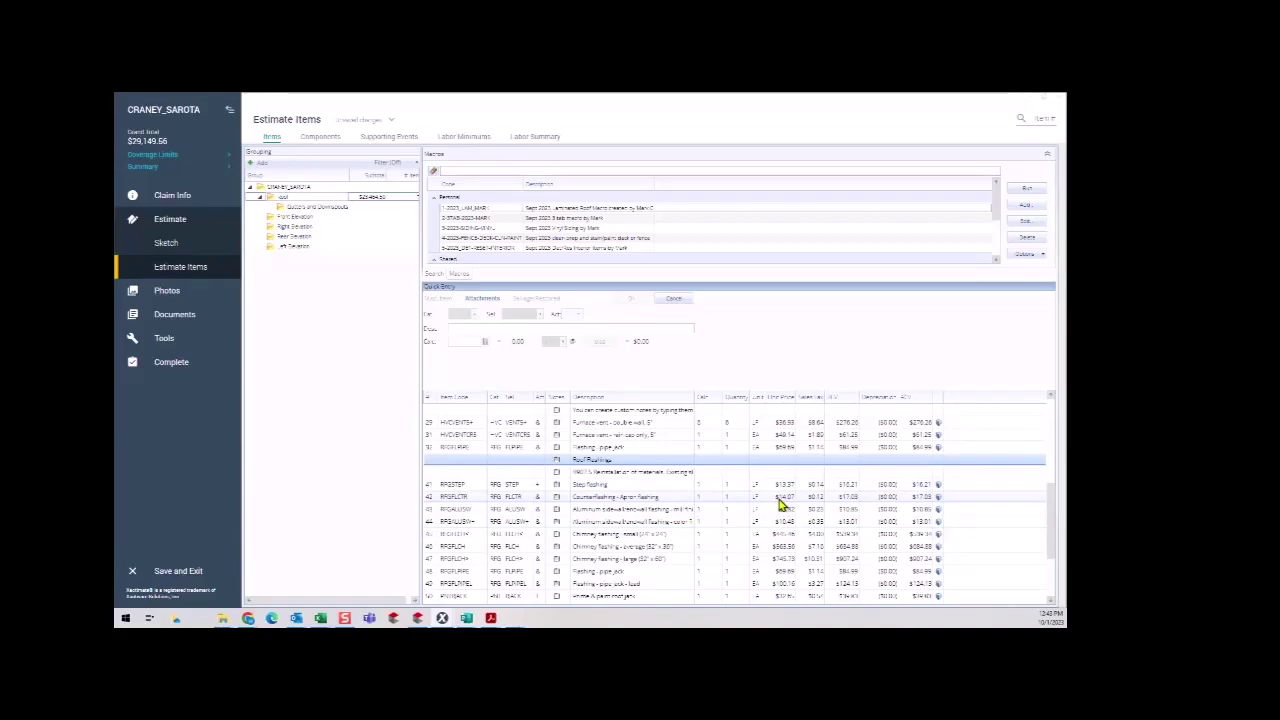
Enter 57 LF for Step flashing and 23 LF for Counterflashing - Apron flashing.
click(709, 486)
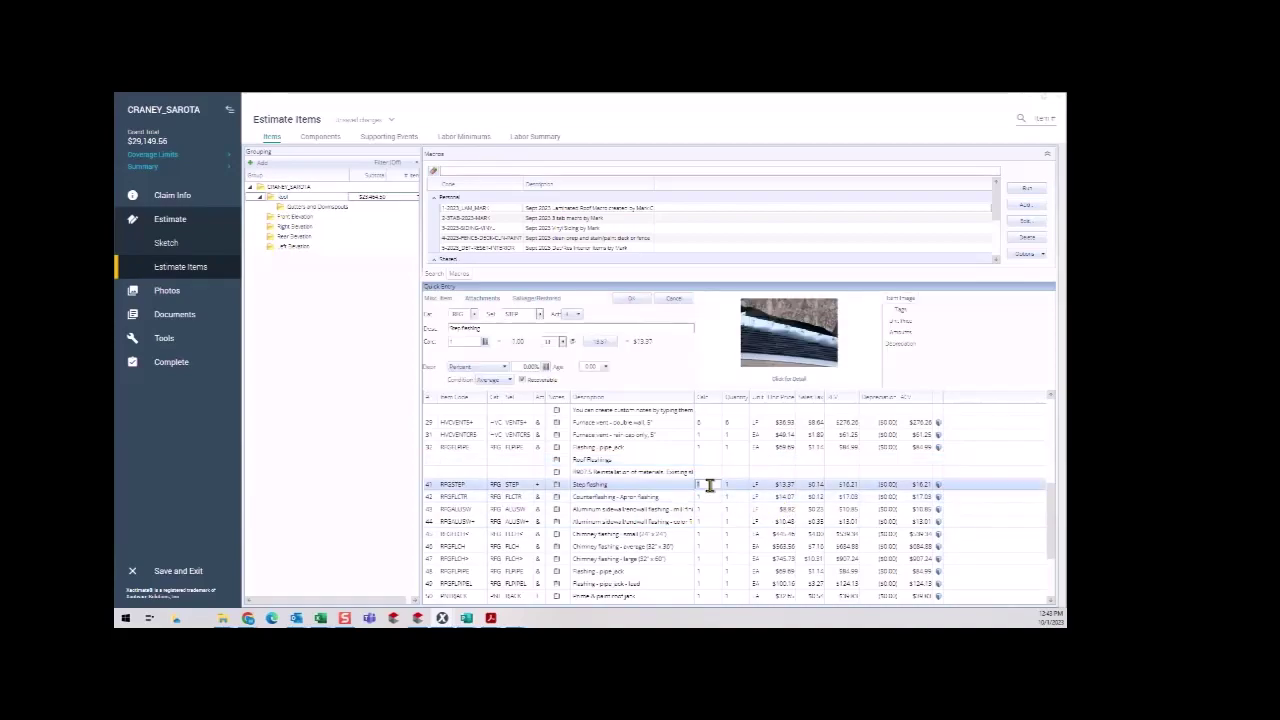
text(57)
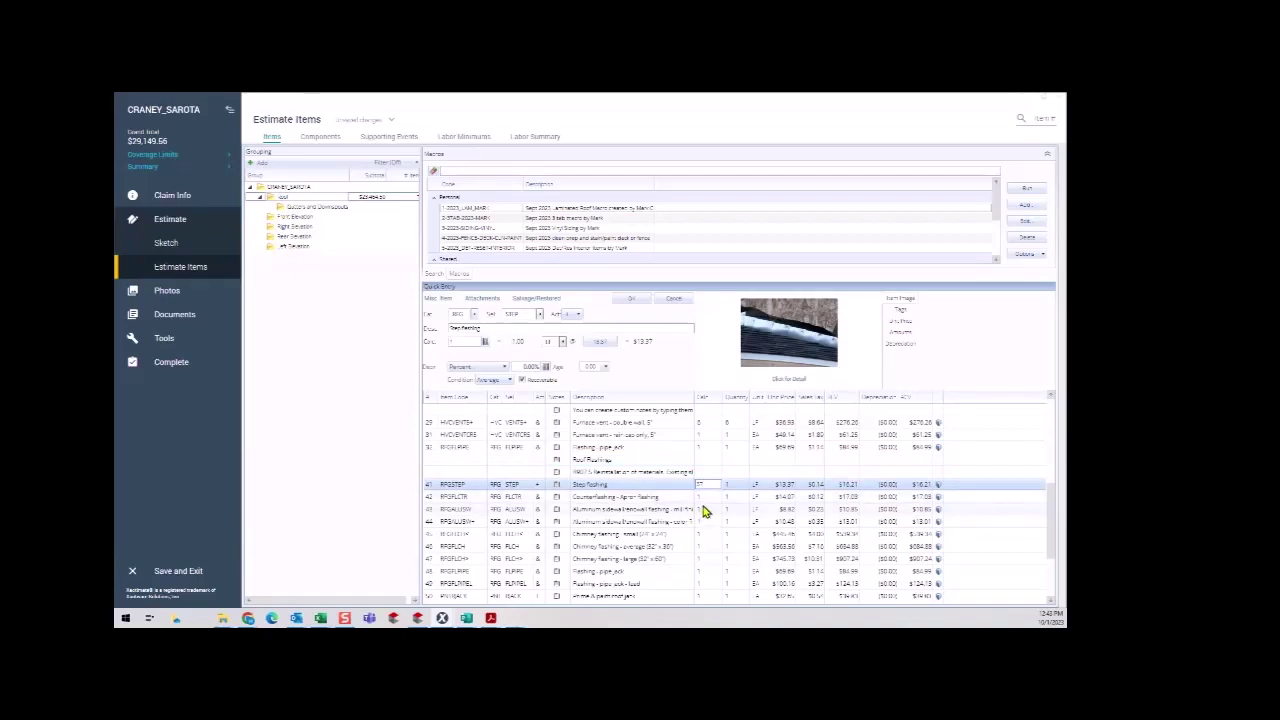
key(Return)
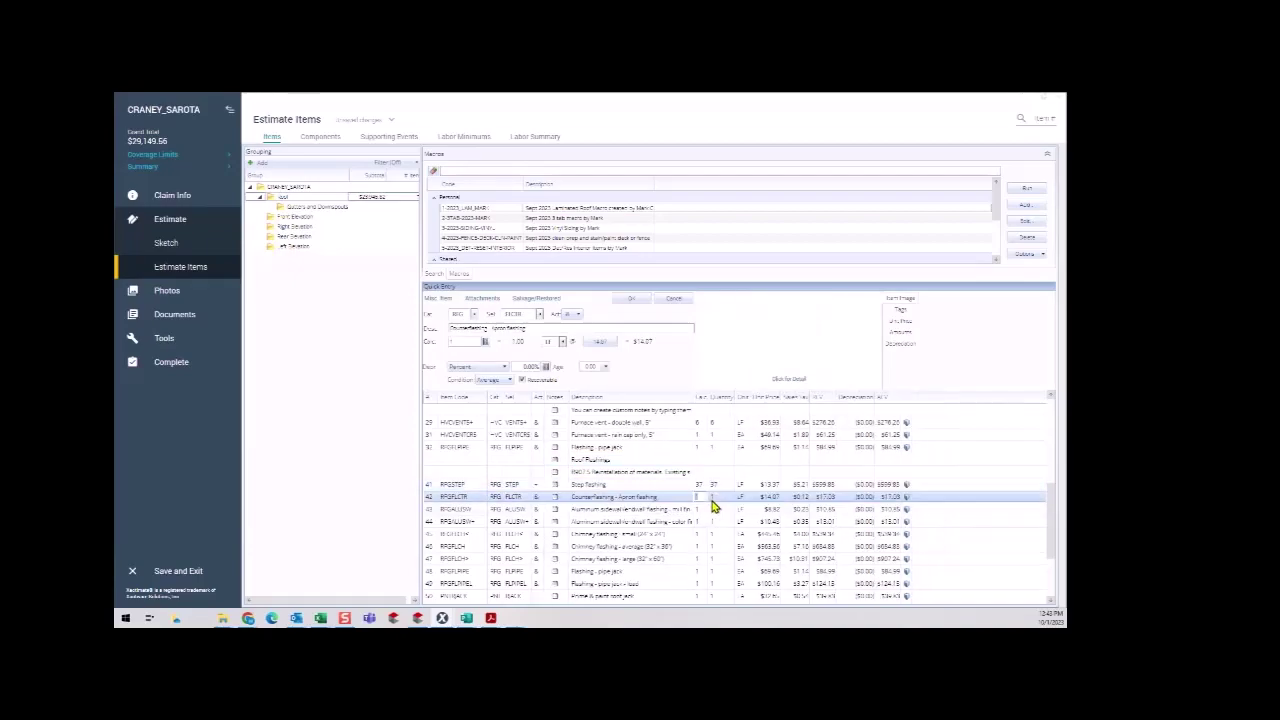
text(23)
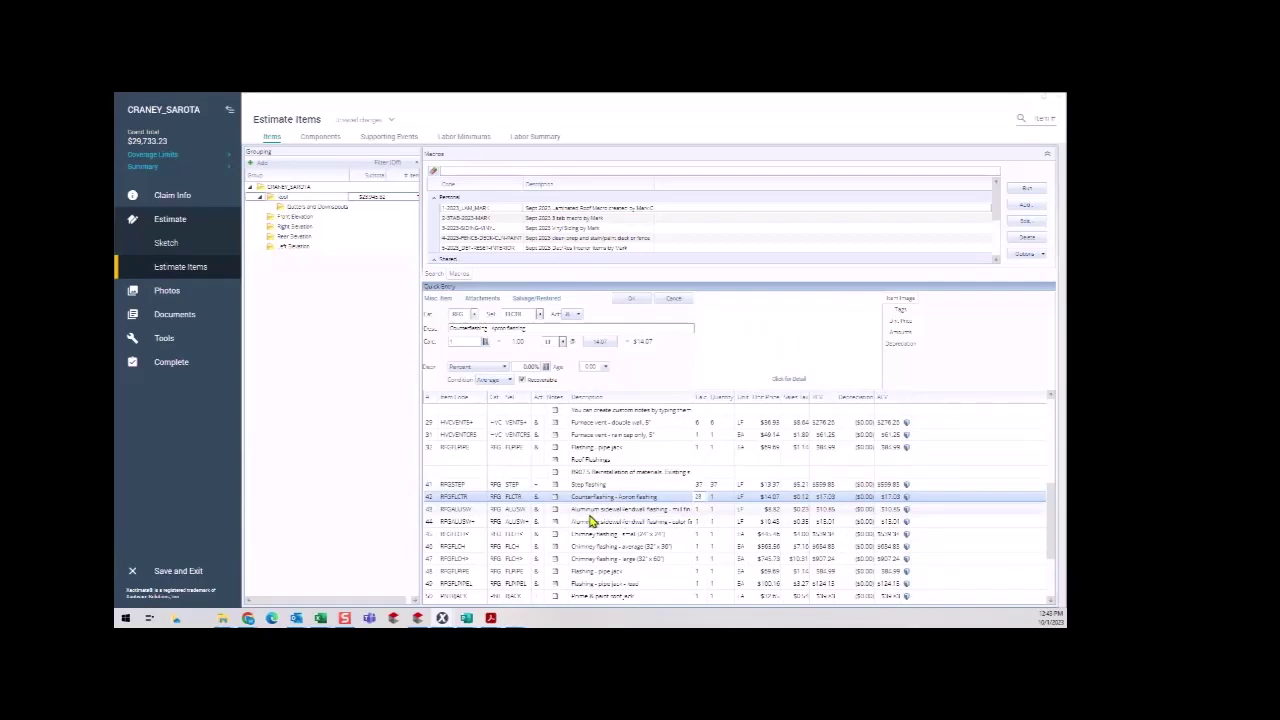
scroll(600, 515, down, 1)
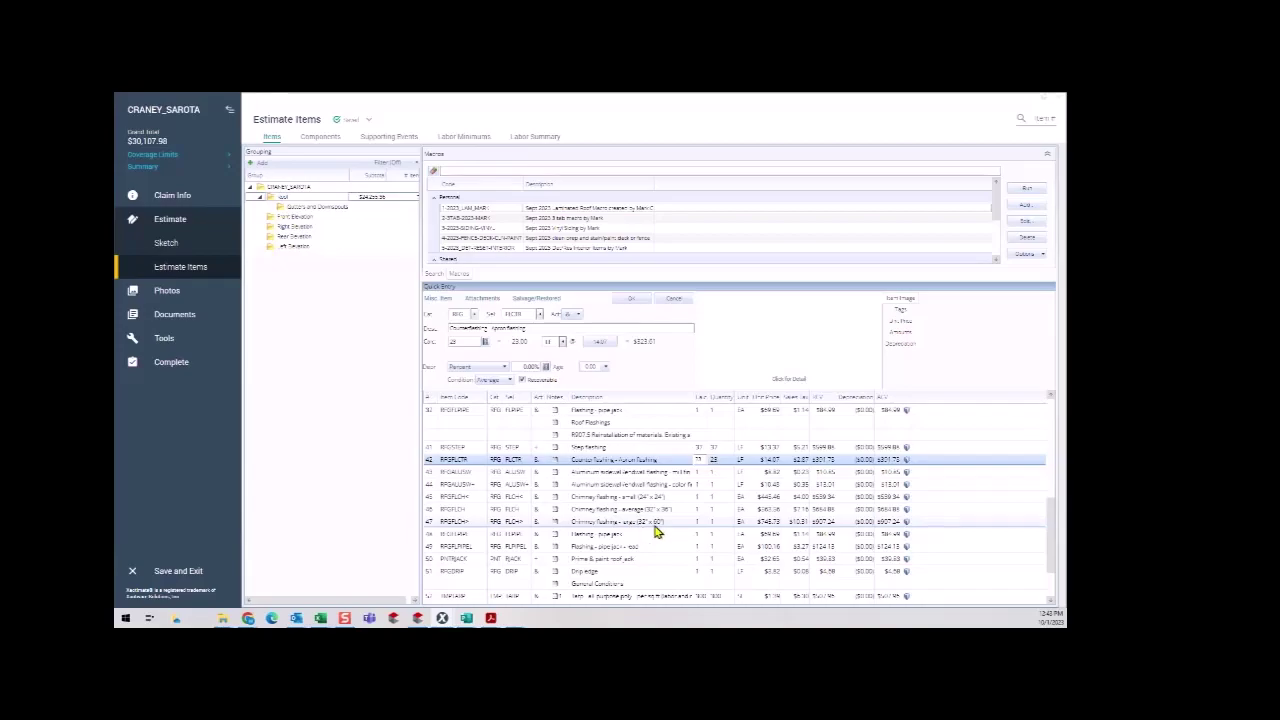
Delete the aluminum sidewall/endwall and small chimney flashing rows, then the large chimney flashing line.
click(430, 472)
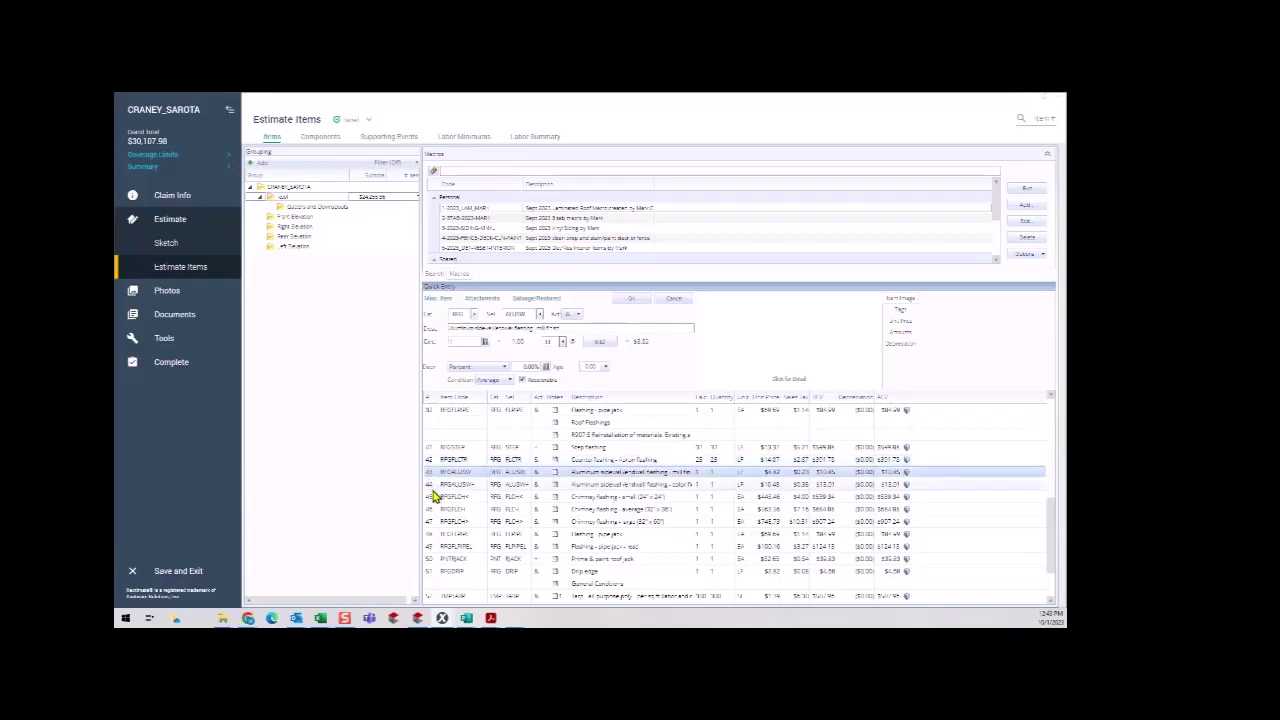
shift+click(437, 499)
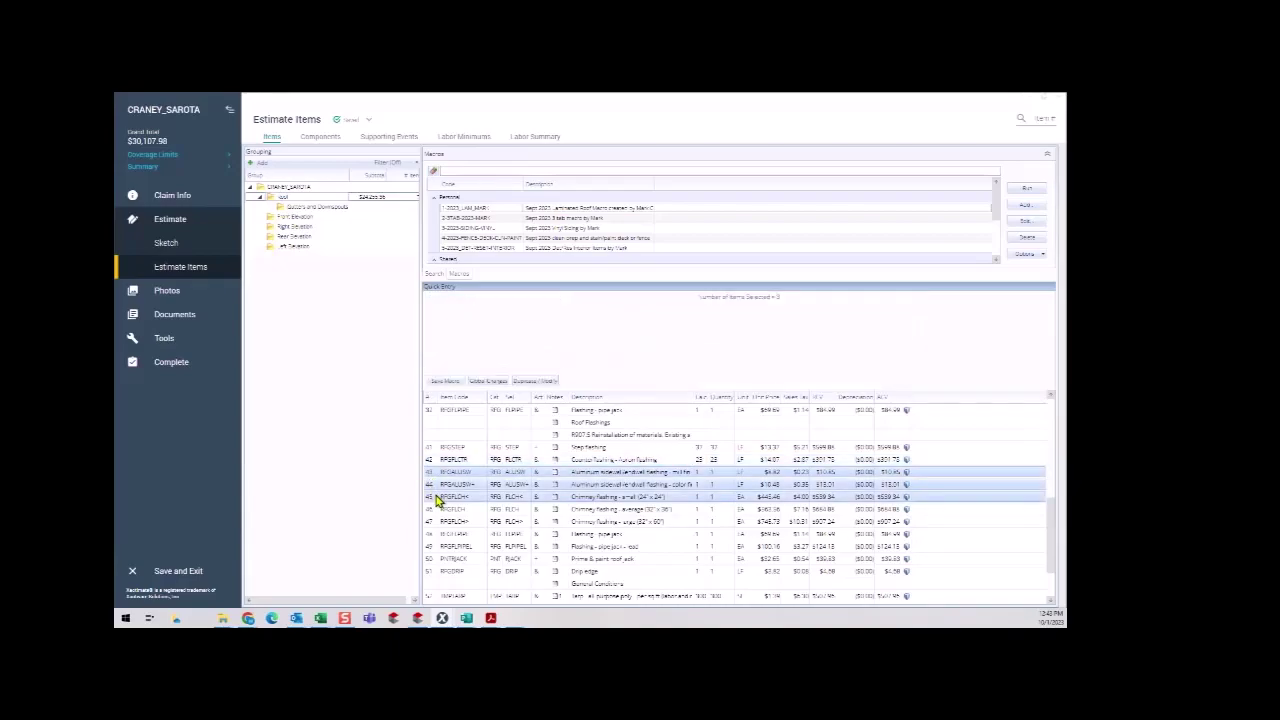
key(Delete)
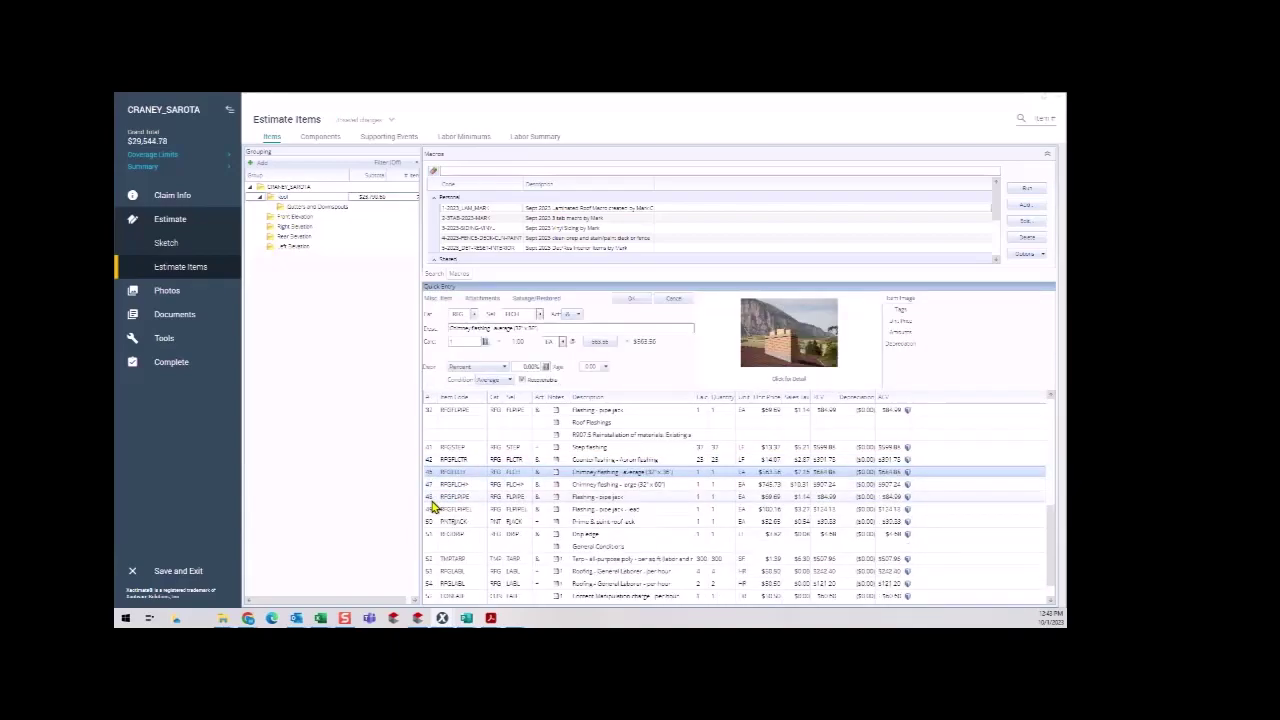
click(432, 487)
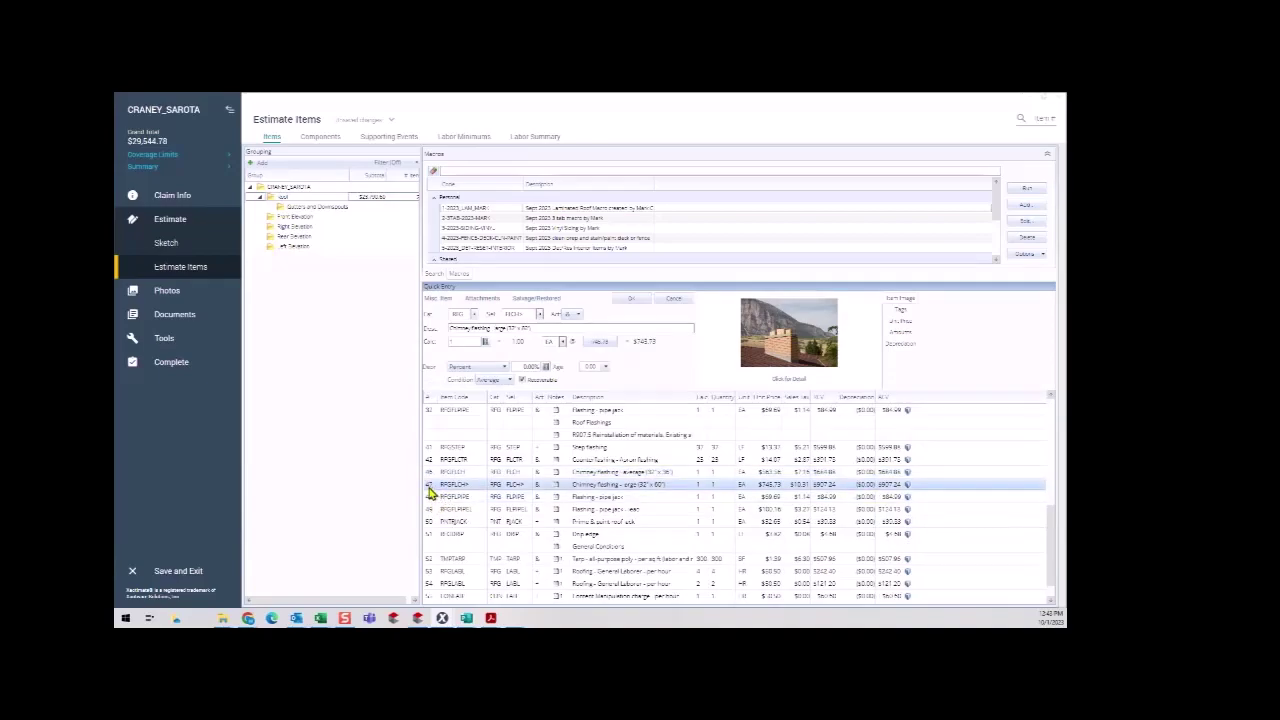
key(Delete)
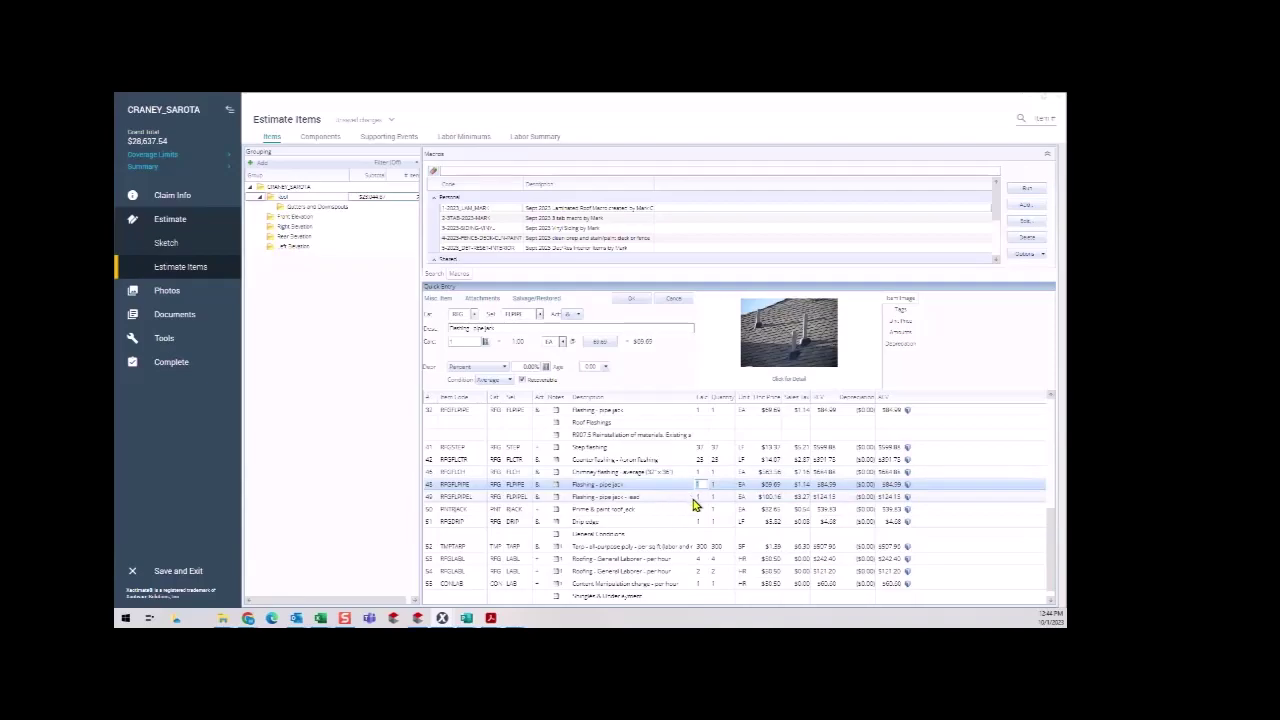
Set both the lead pipe jack flashing and Prime & paint roof jack quantities to 2.
click(700, 496)
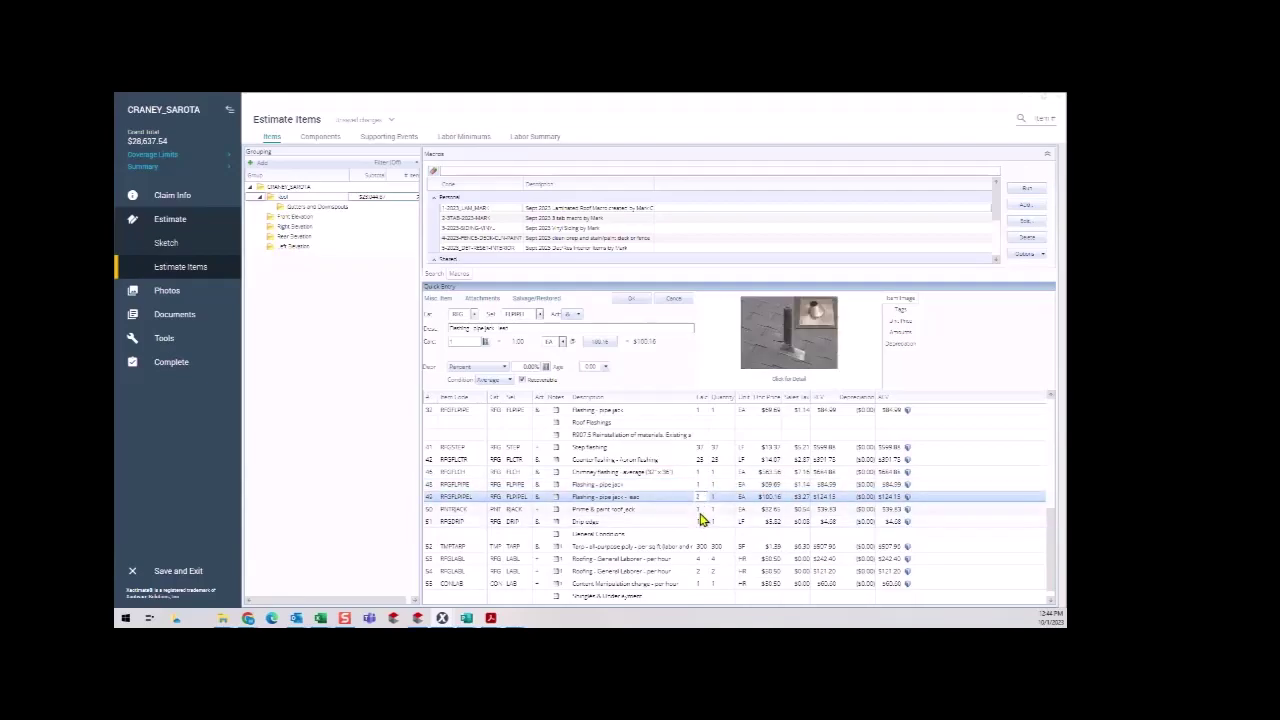
click(702, 509)
text(2)
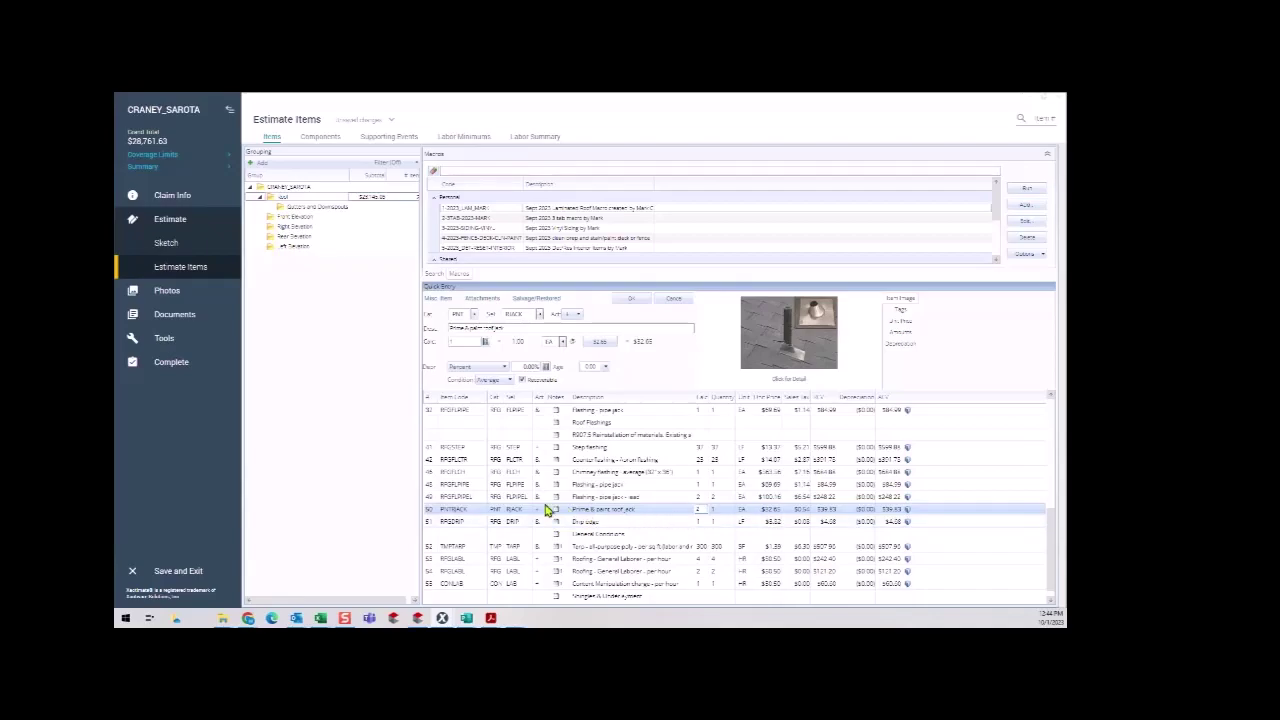
click(436, 488)
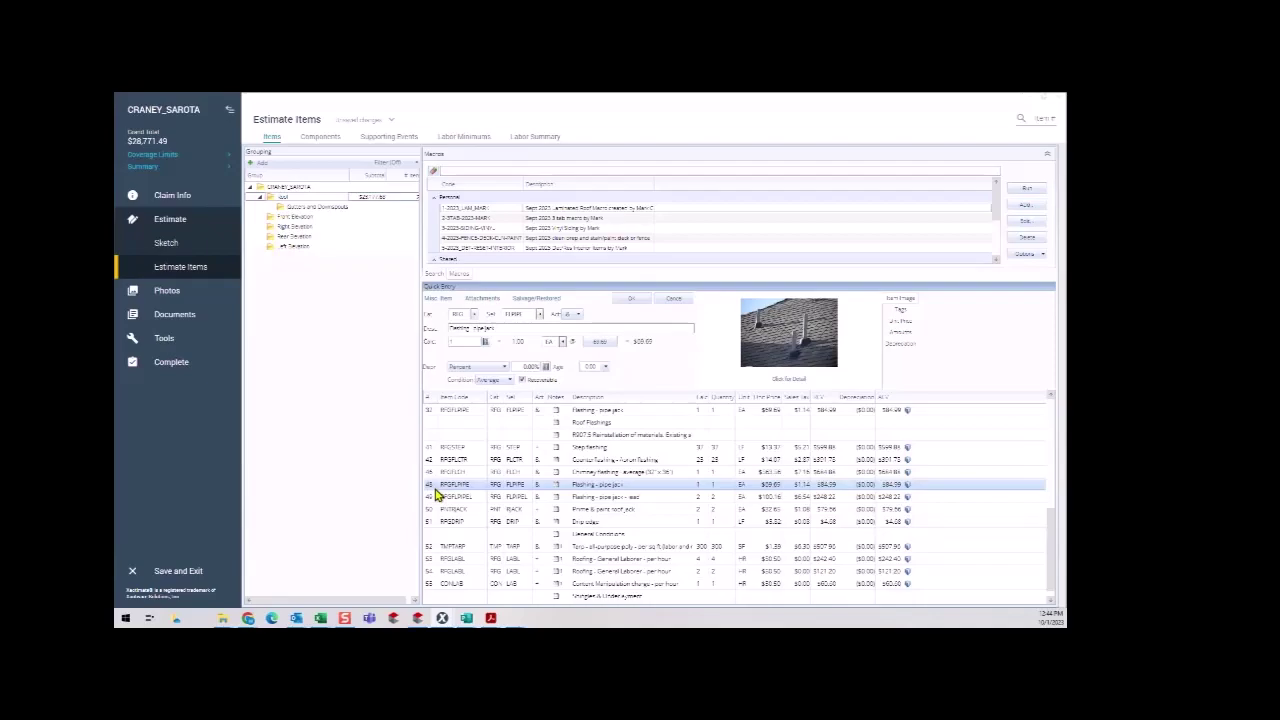
click(436, 494)
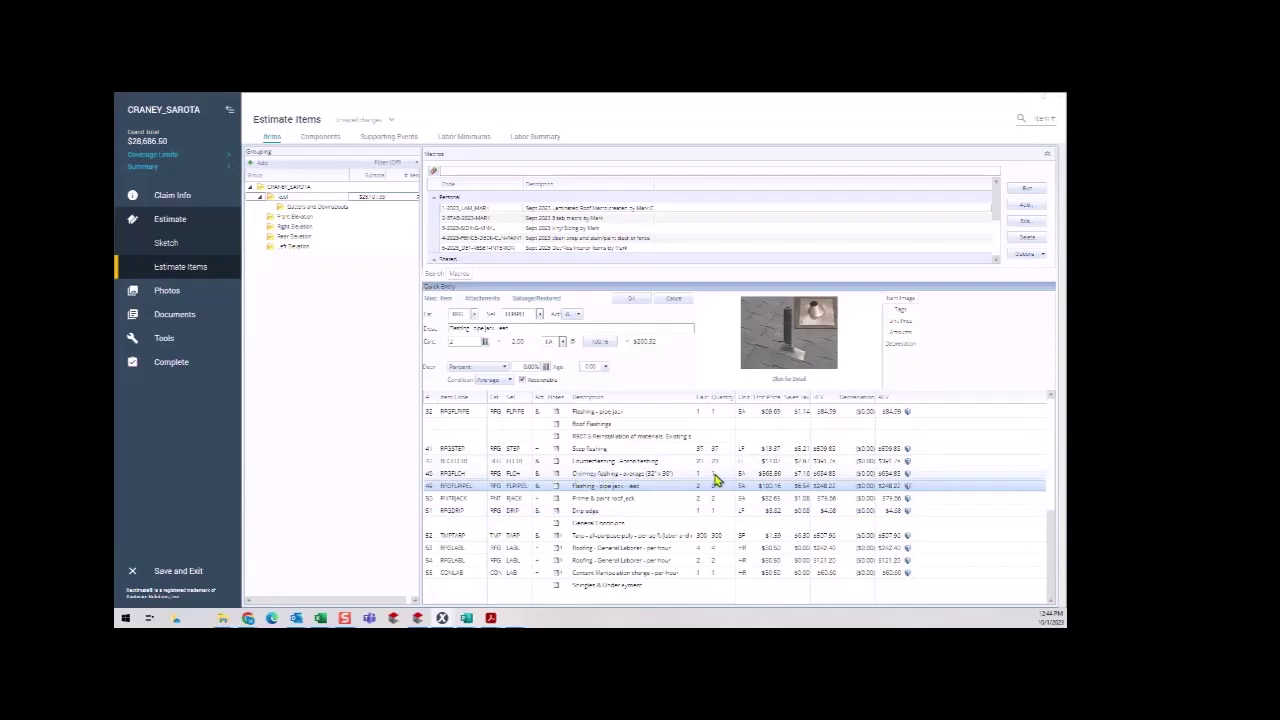
scroll(716, 481, up, 4)
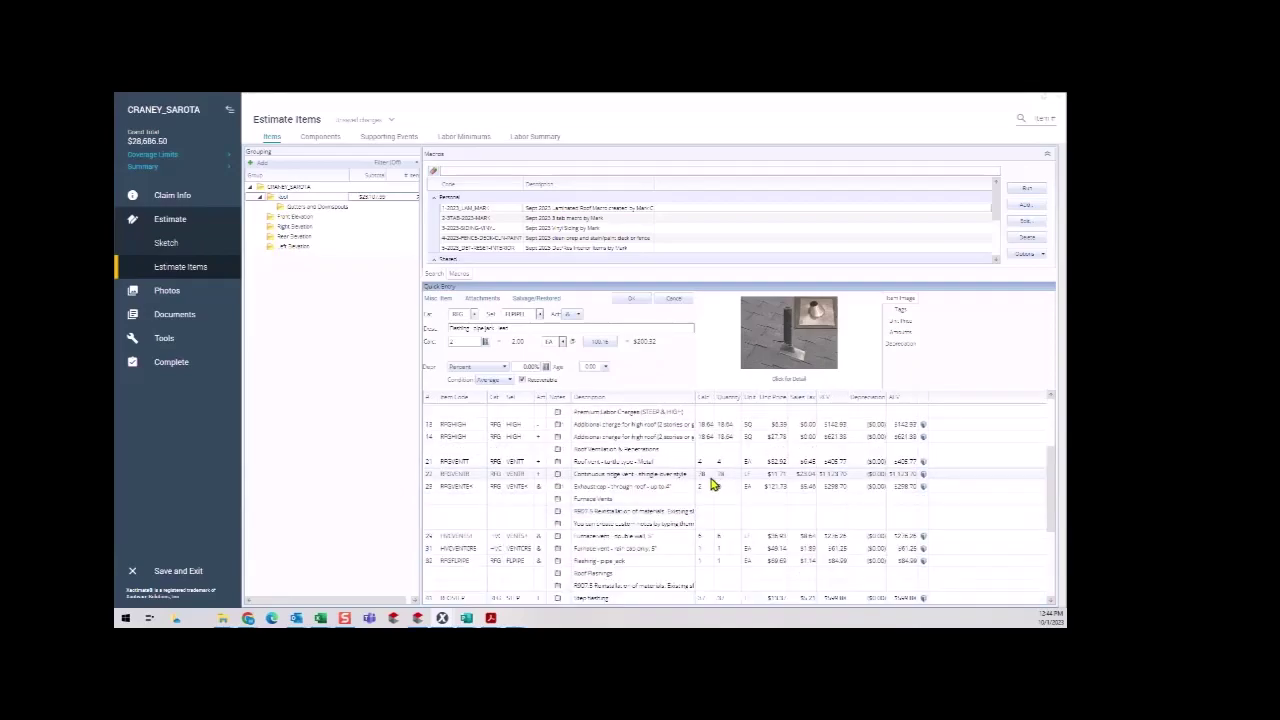
scroll(714, 484, up, 2)
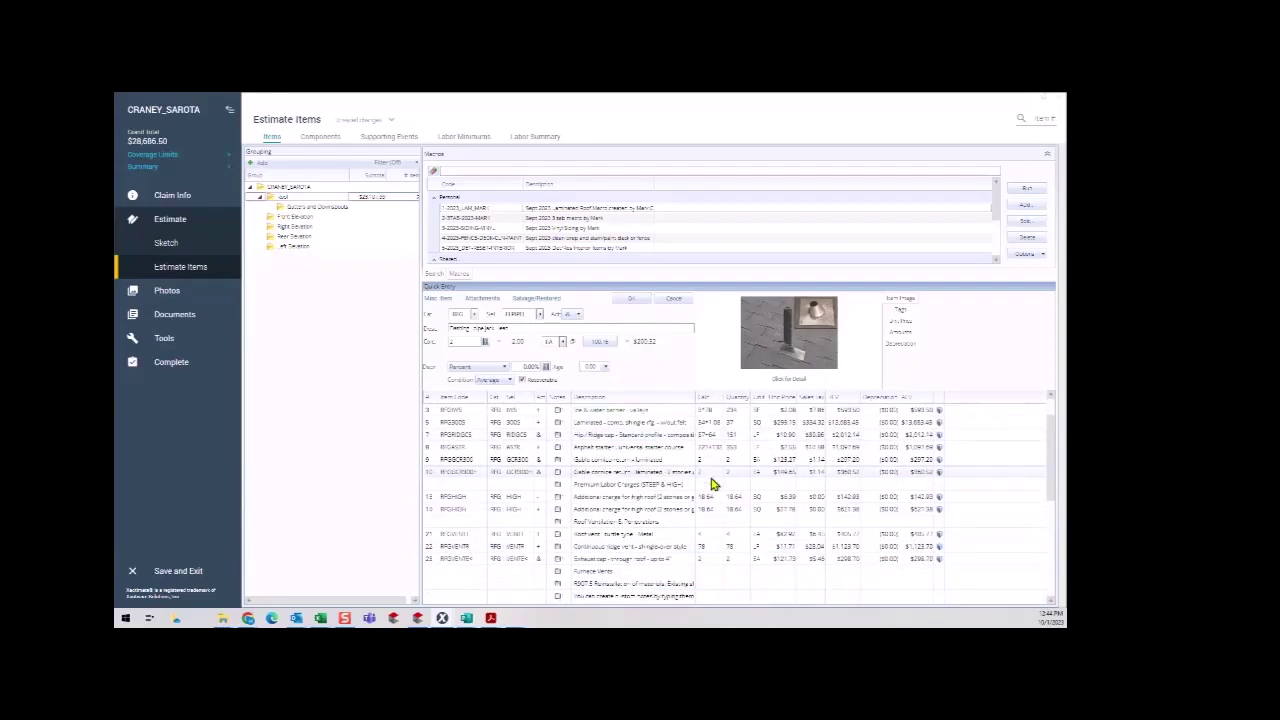
scroll(714, 484, up, 1)
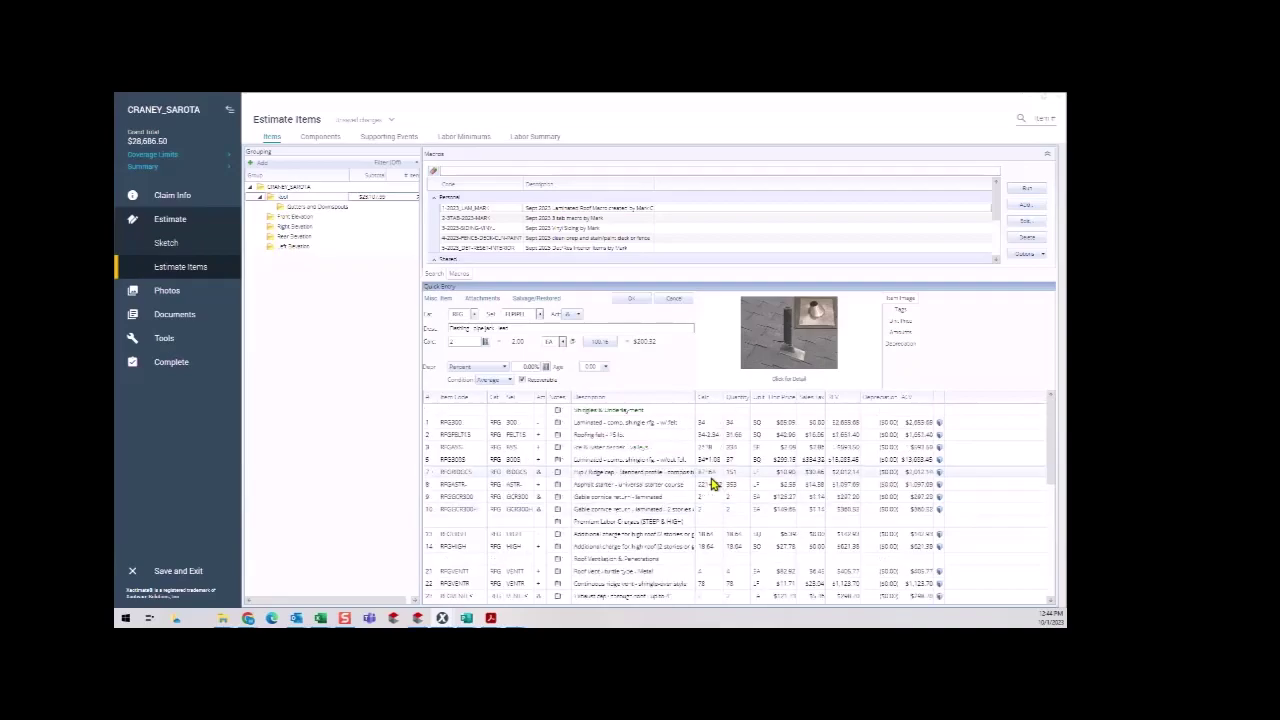
scroll(714, 484, down, 2)
scroll(714, 484, up, 1)
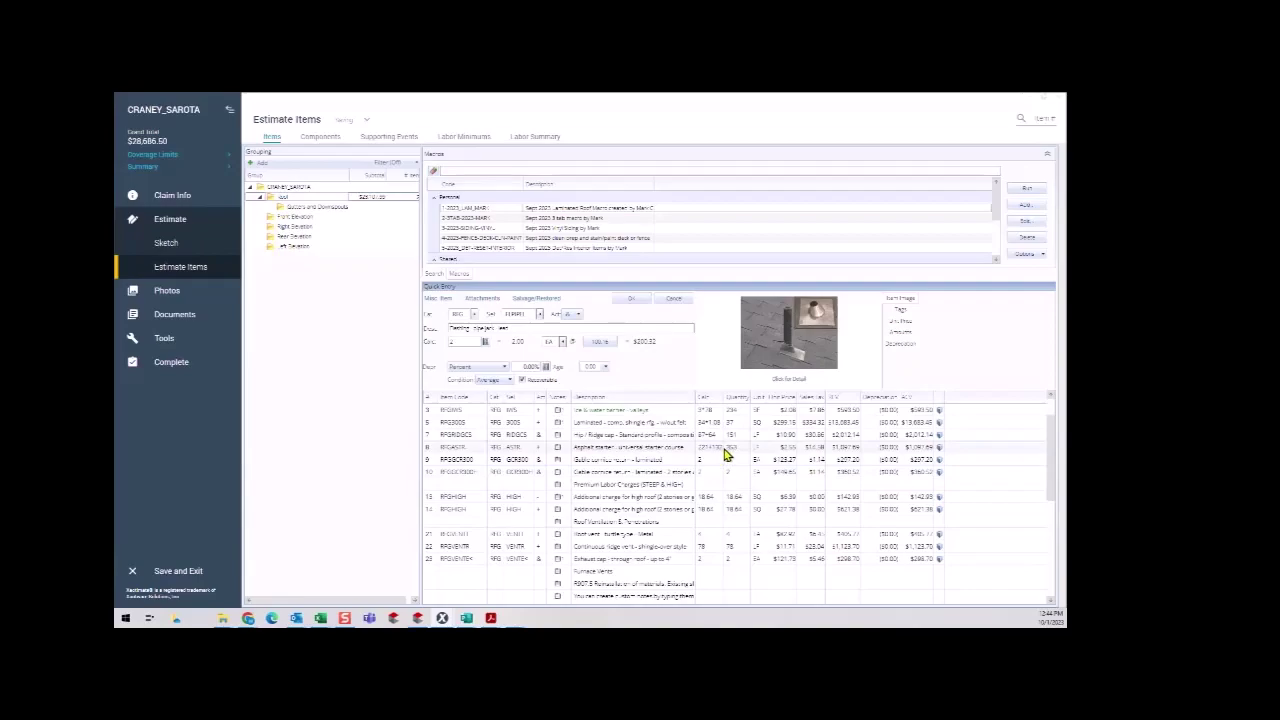
scroll(720, 490, down, 5)
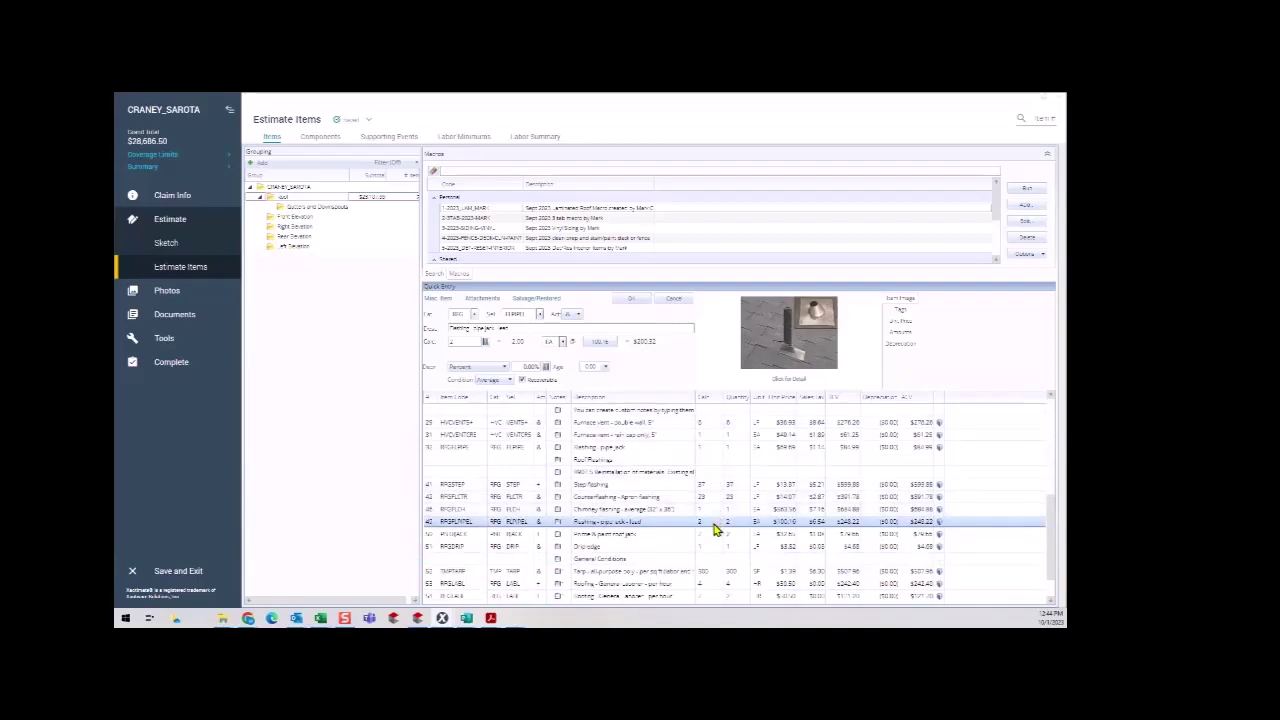
scroll(714, 530, down, 1)
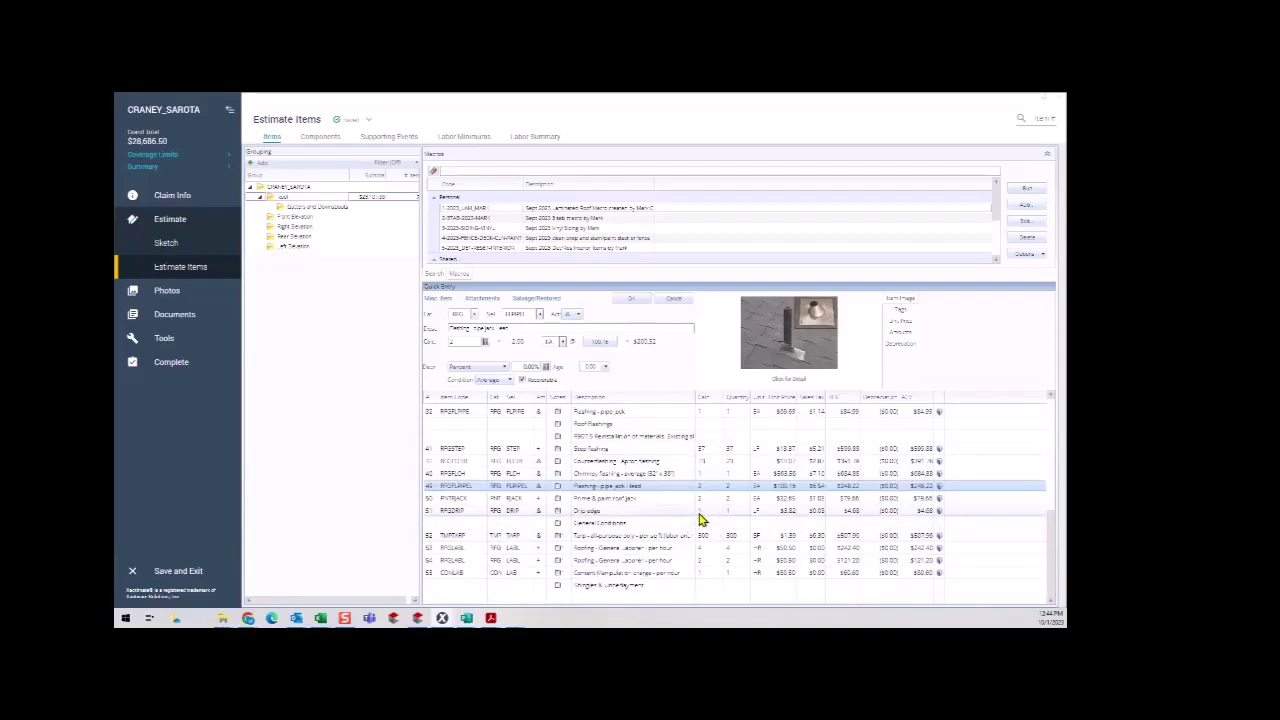
Enter 353 LF as the Drip edge quantity.
click(700, 512)
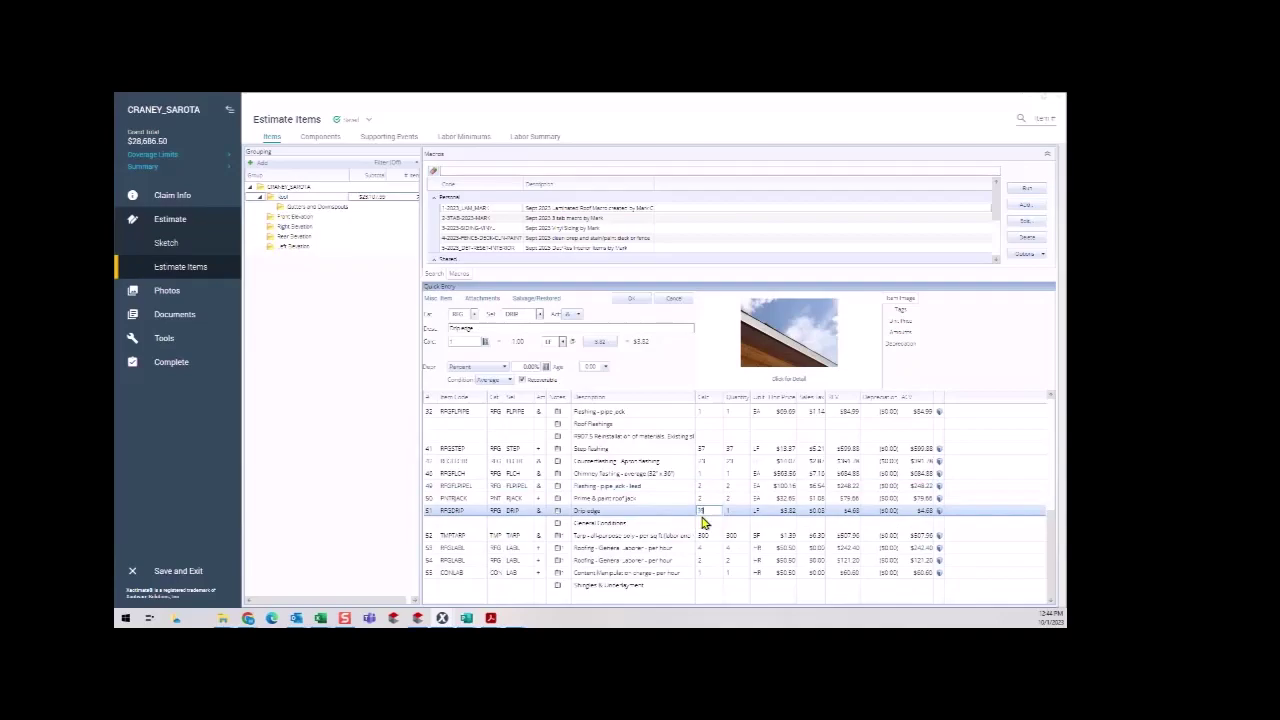
text(353)
click(700, 533)
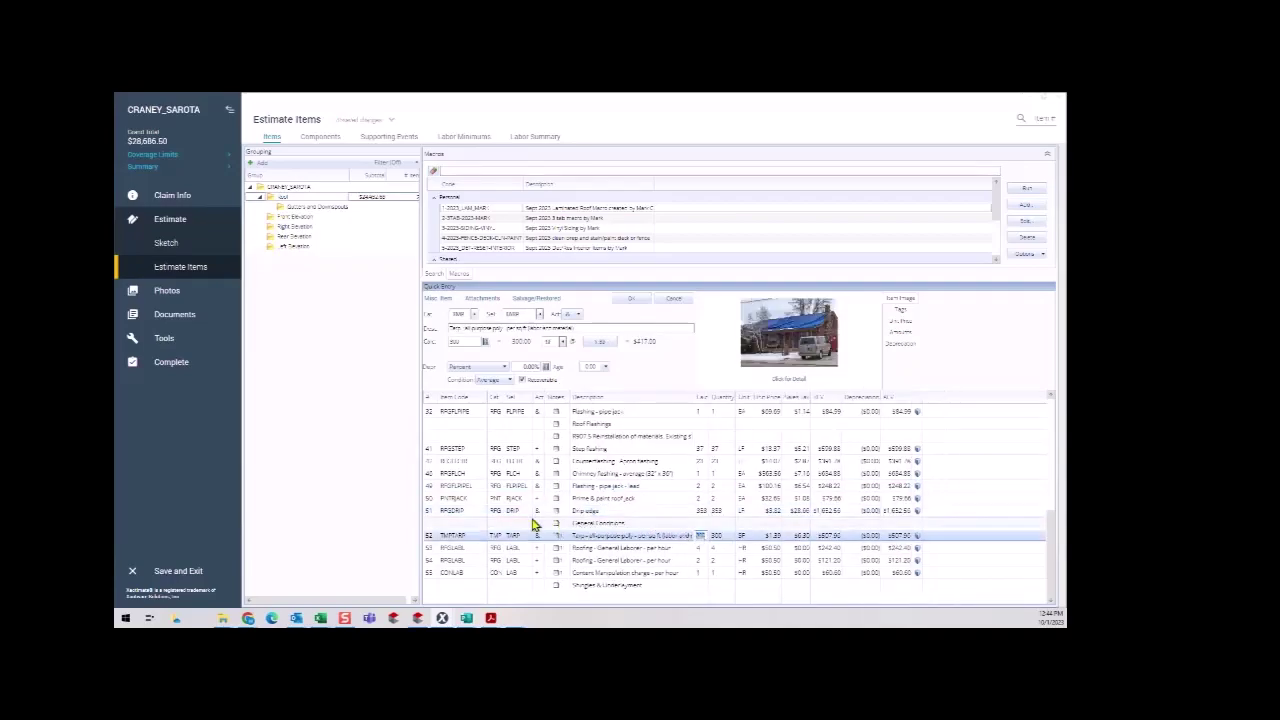
Attach the DRIP_EDGE_CODE note quoting the R905.2.8.5 drip-edge requirements to the Drip edge line.
click(426, 512)
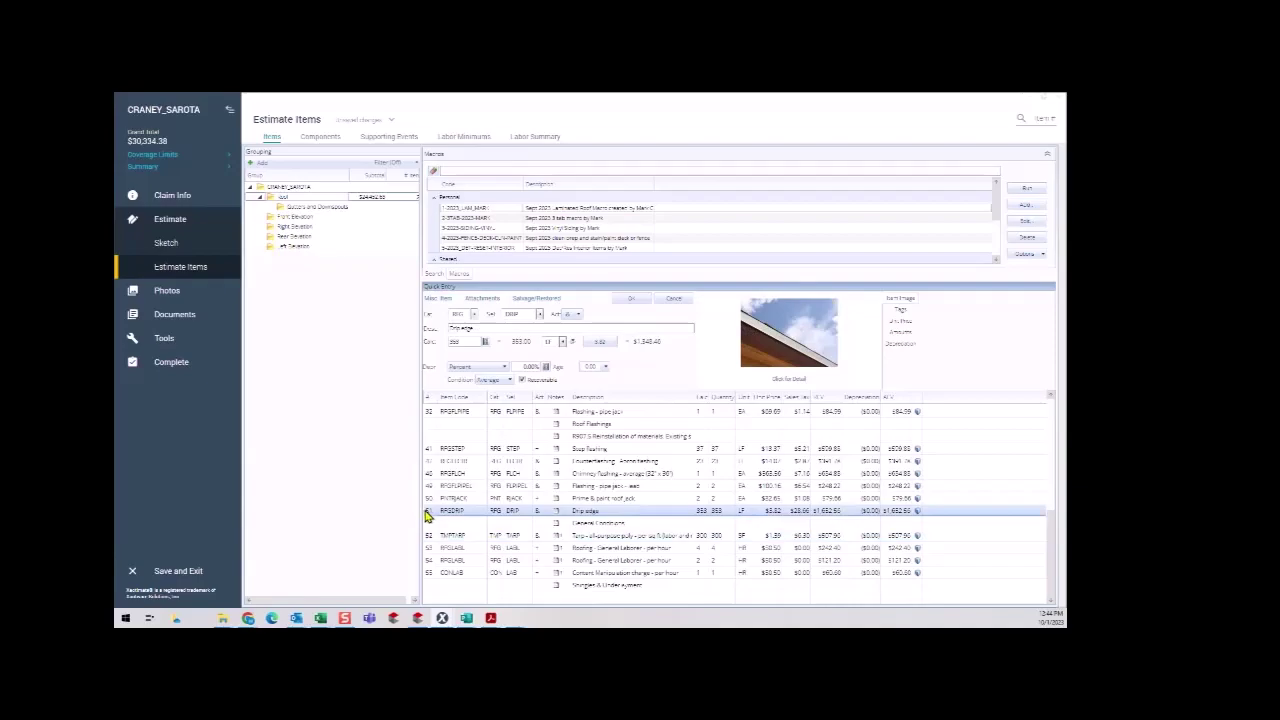
right_click(426, 512)
mouse_move(472, 397)
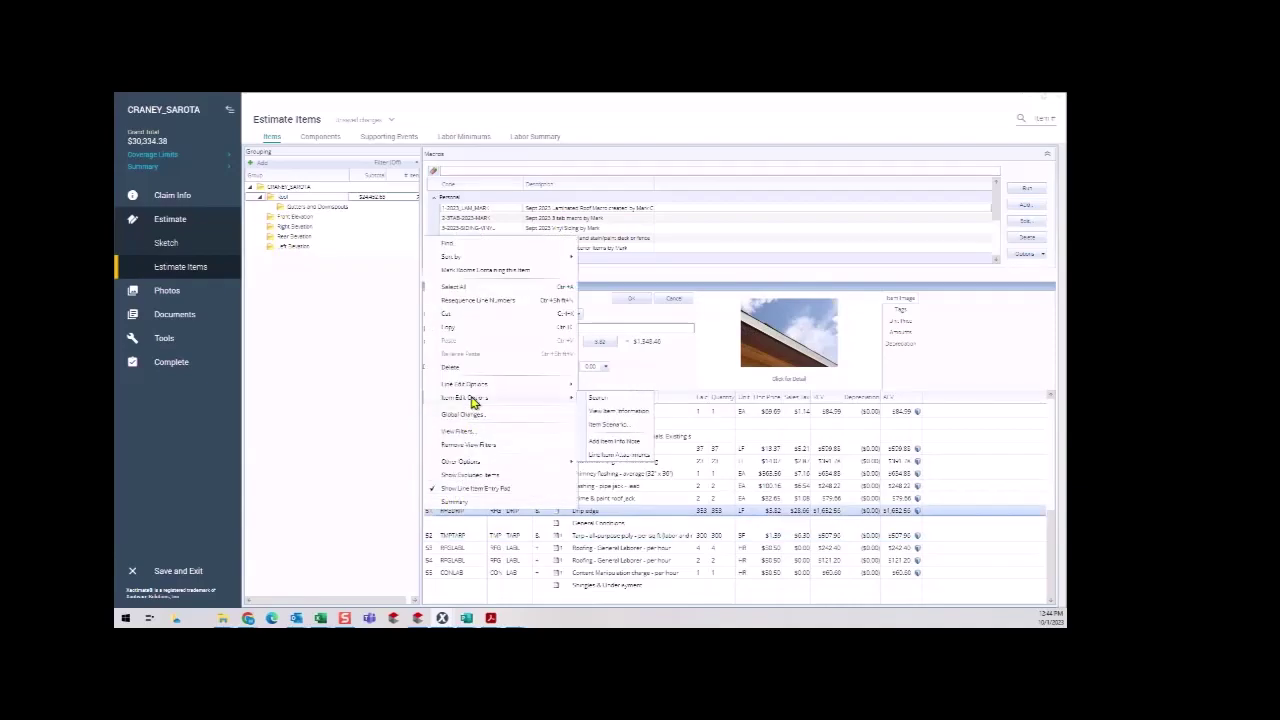
click(616, 457)
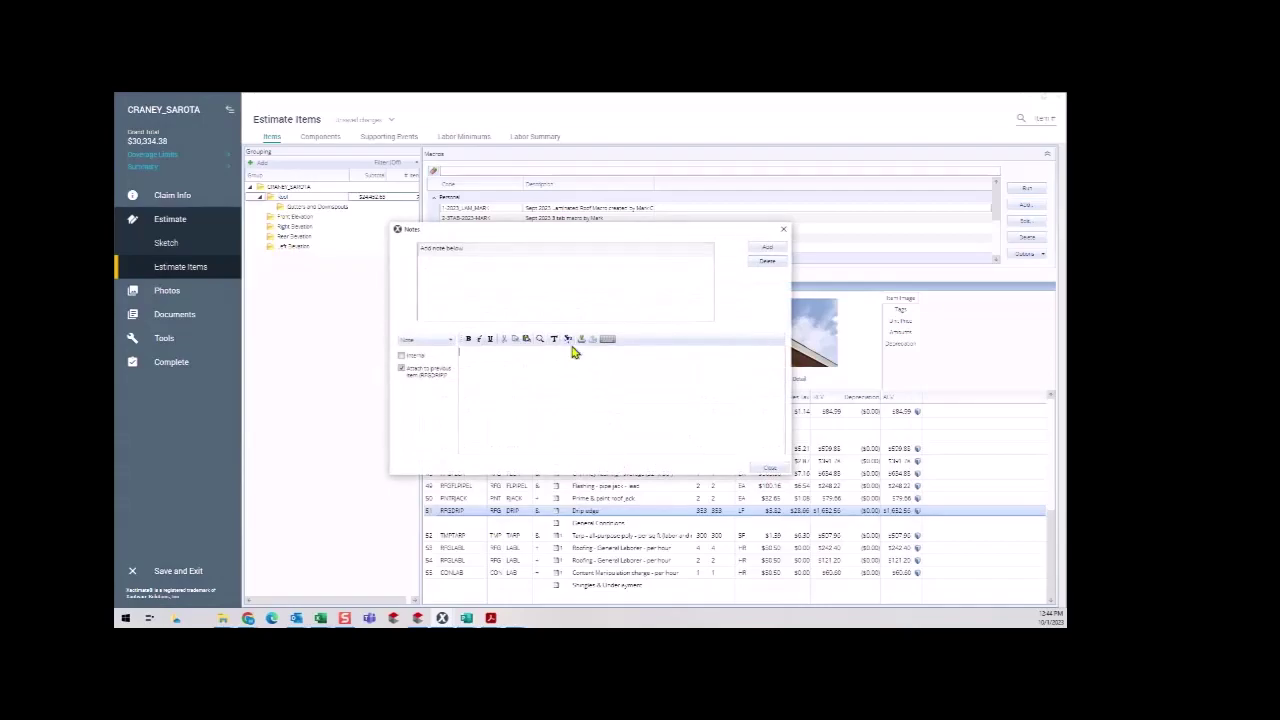
click(582, 340)
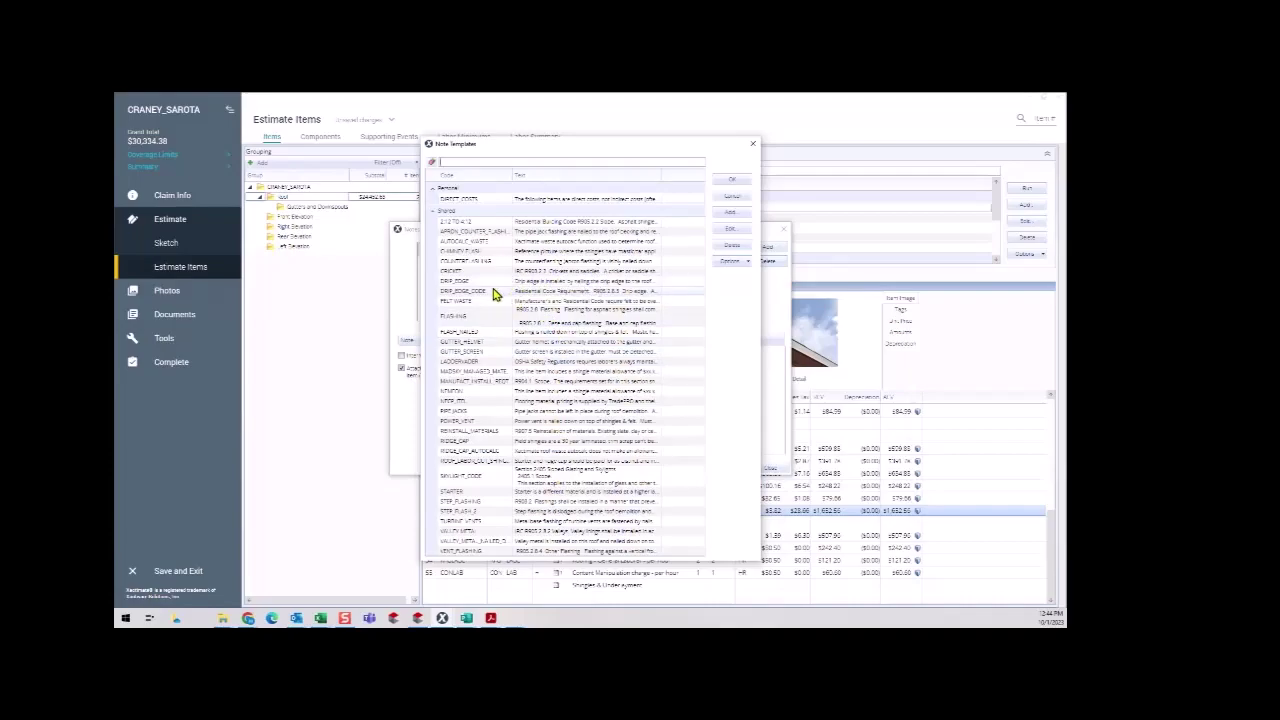
click(495, 292)
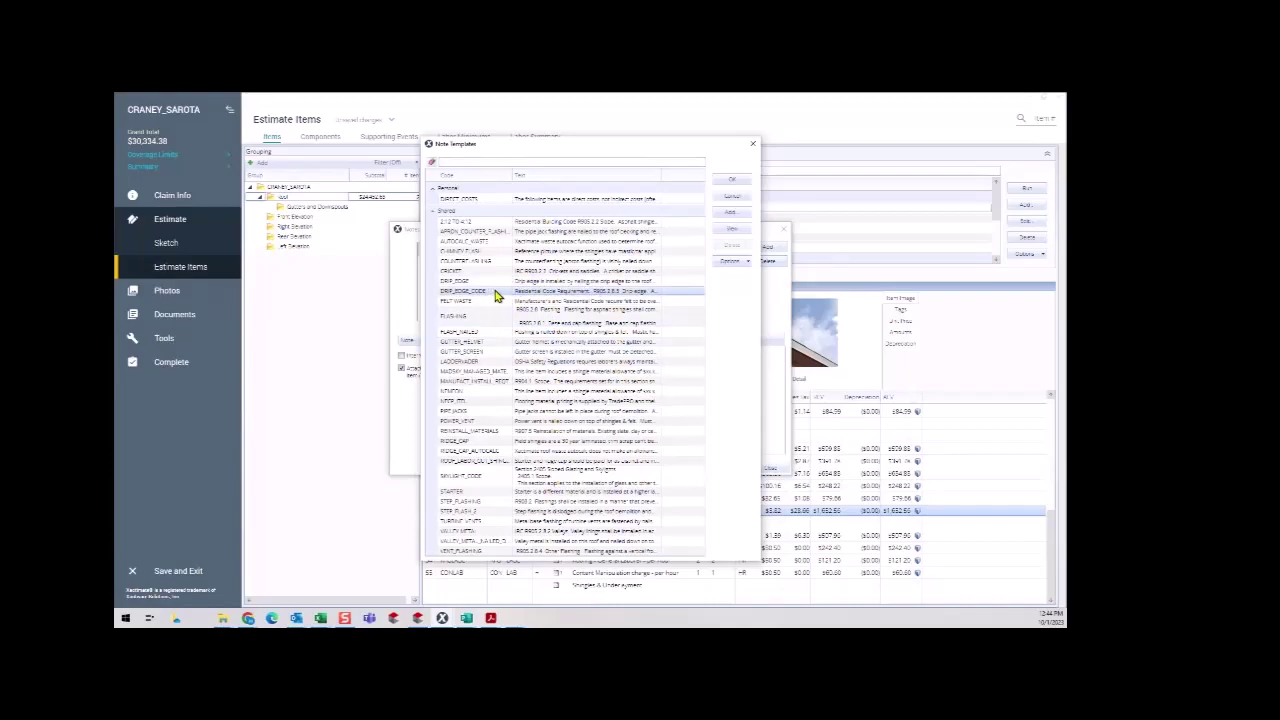
click(733, 184)
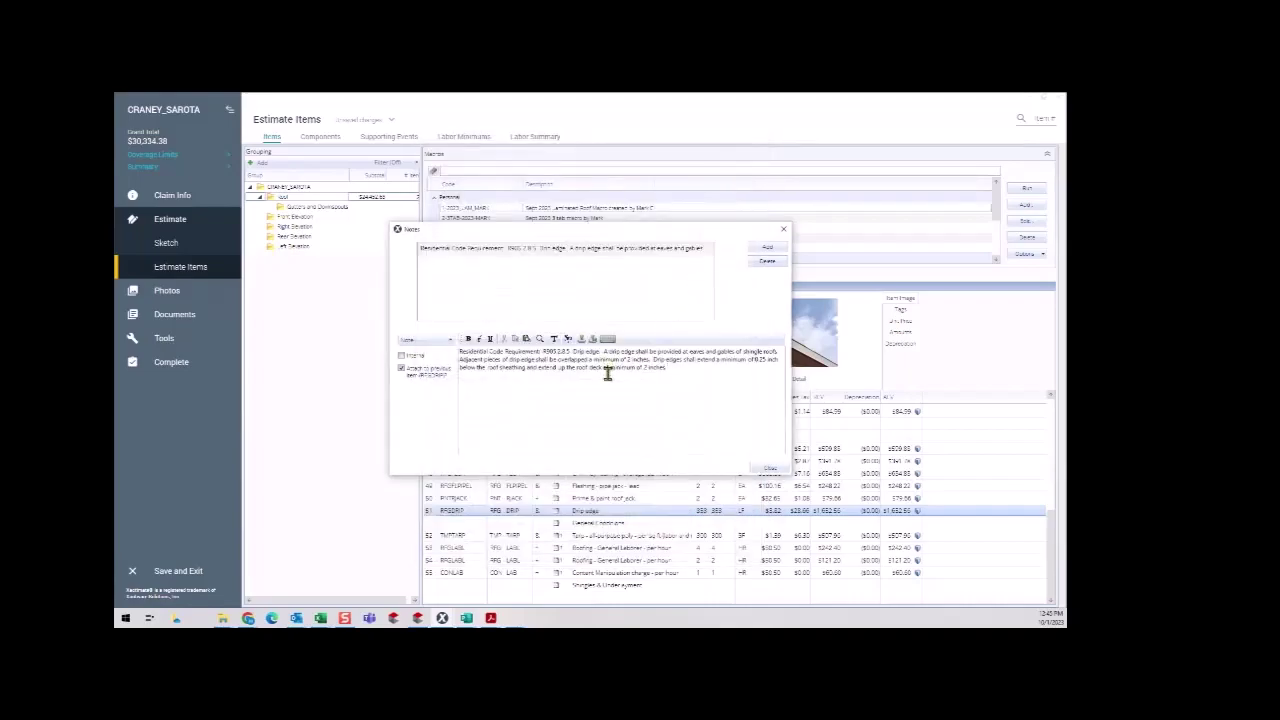
click(767, 468)
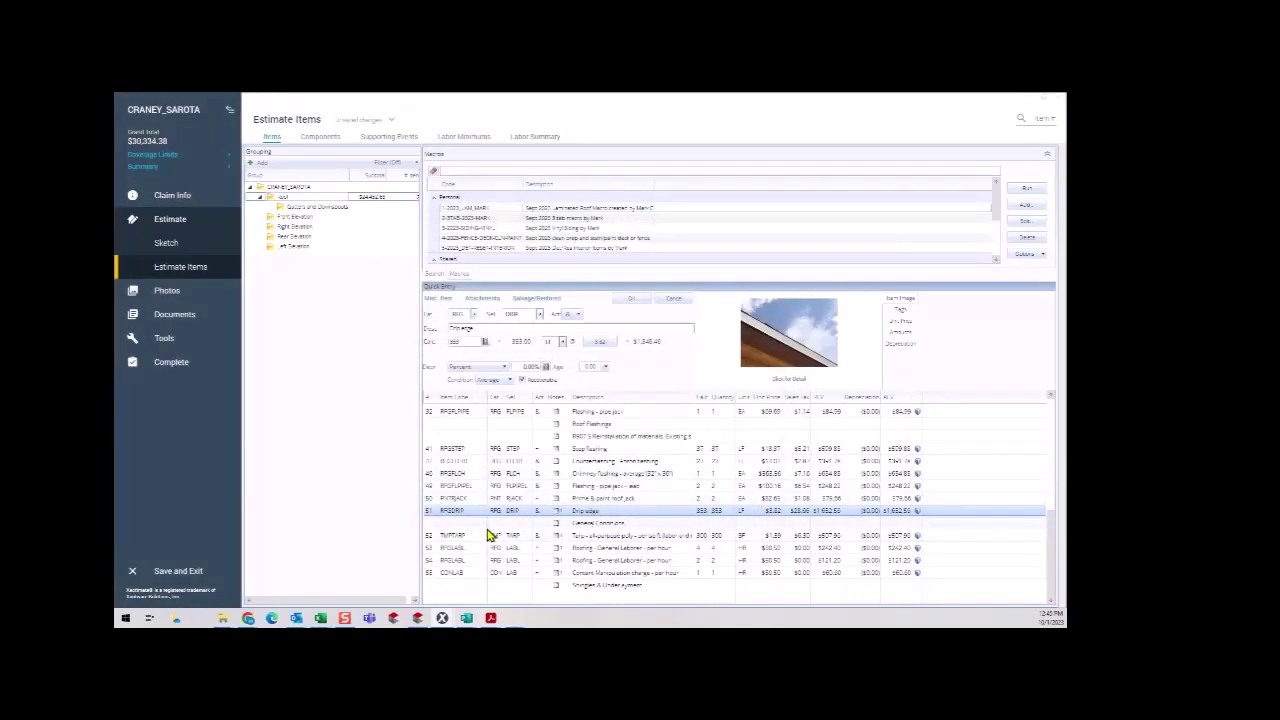
click(602, 526)
right_click(602, 531)
mouse_move(660, 414)
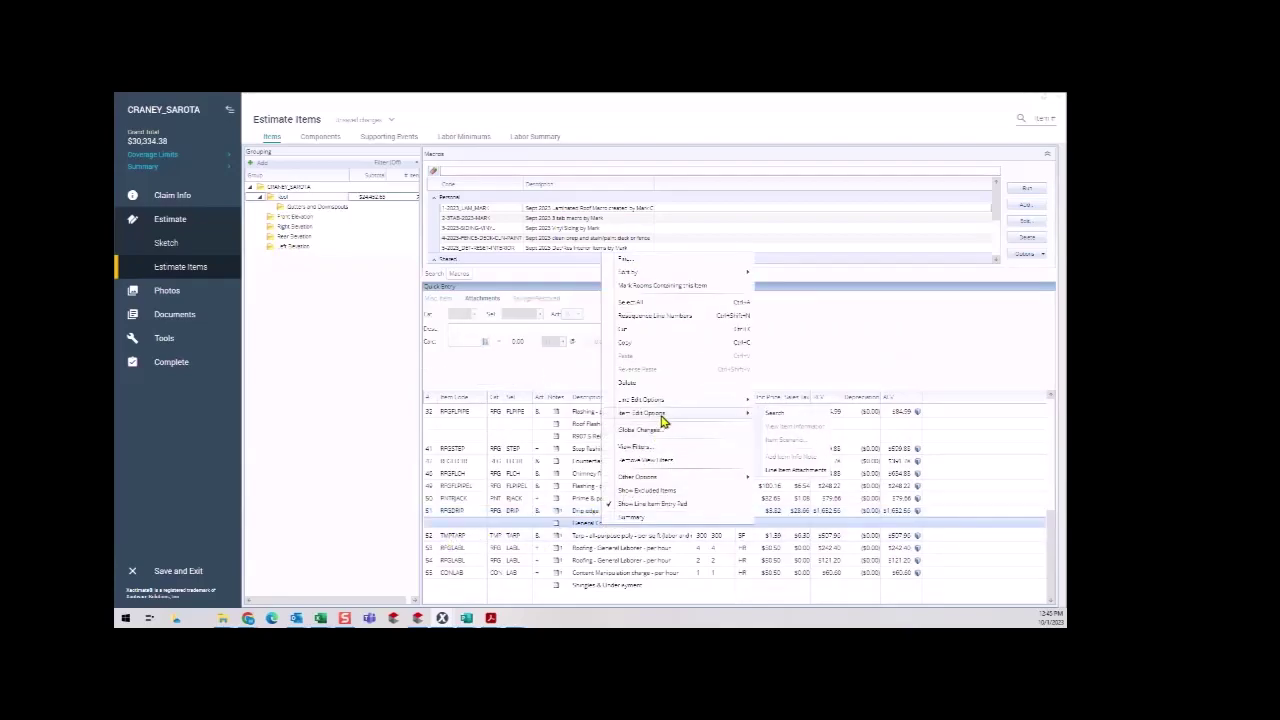
click(795, 470)
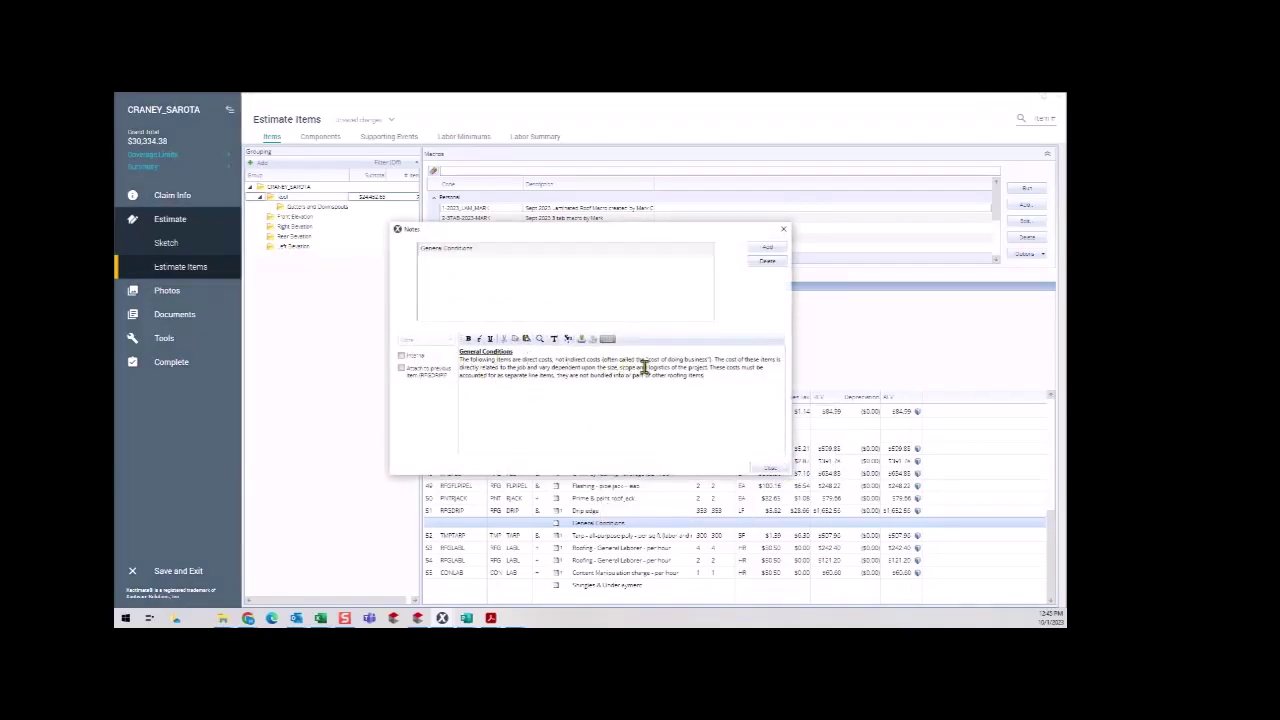
click(770, 468)
click(701, 537)
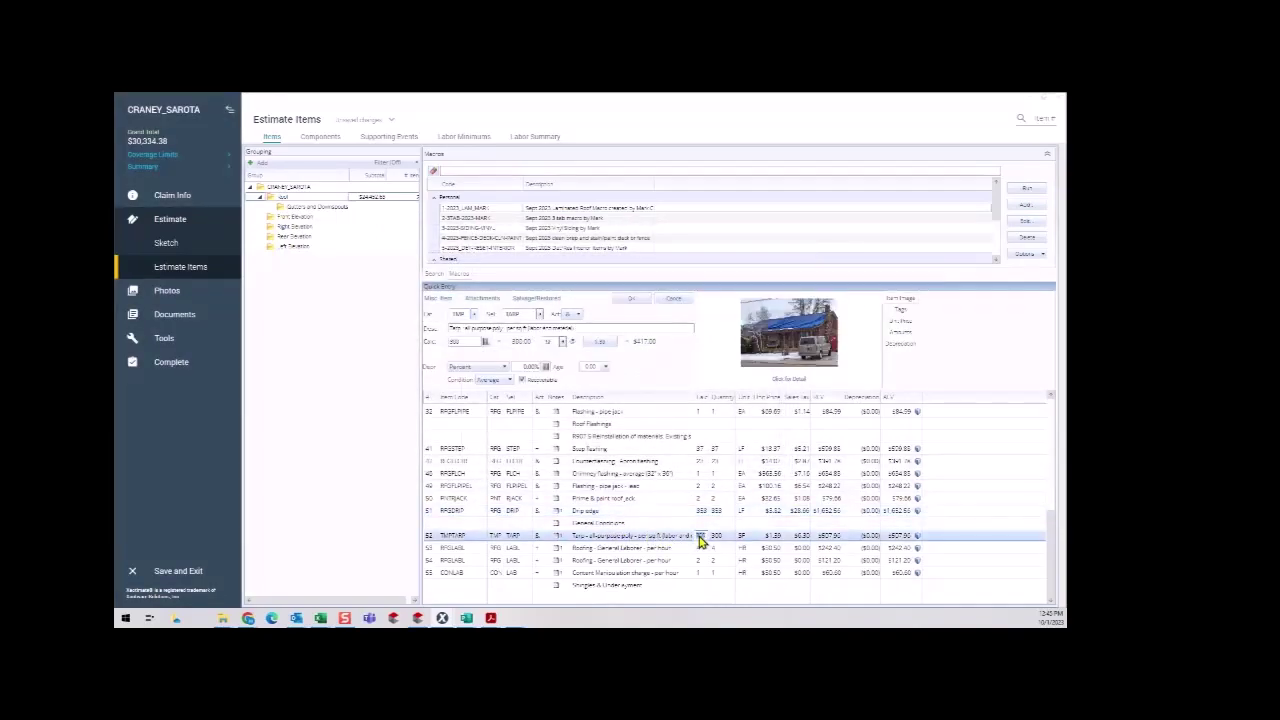
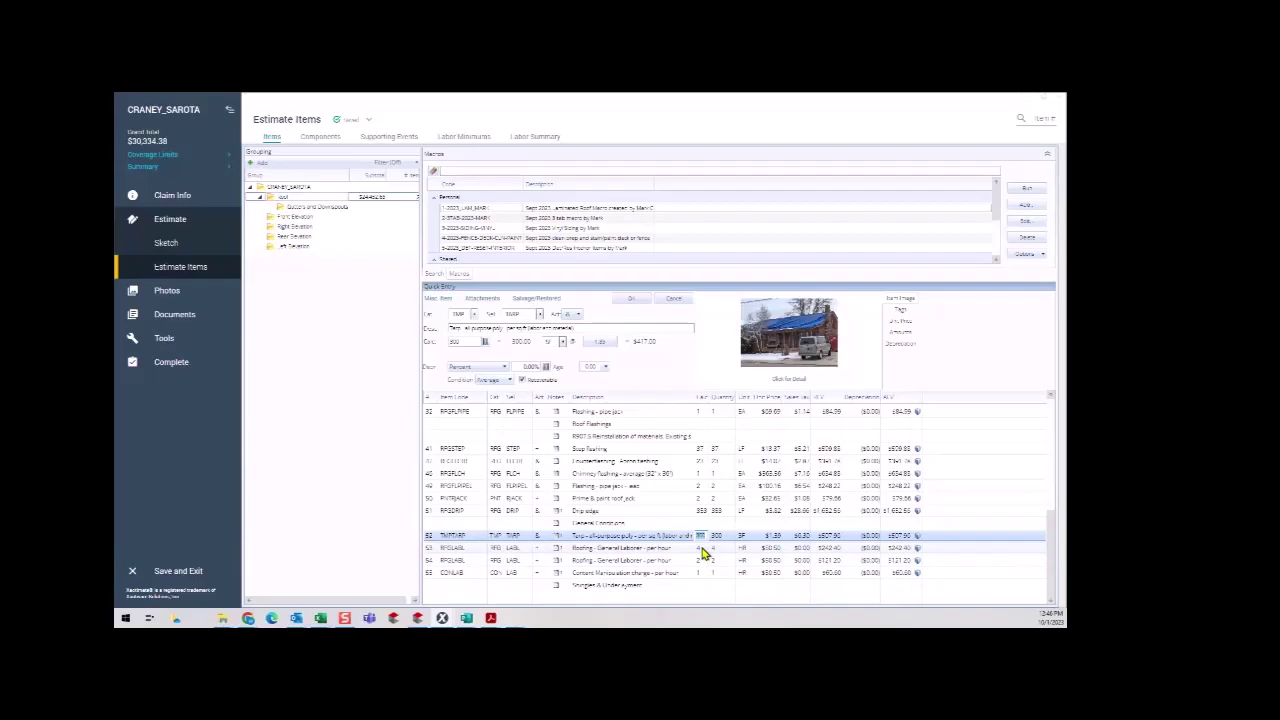
Set the tarp quantity to 1 and read the note on the first Roofing - General Laborer line.
text(1)
click(700, 550)
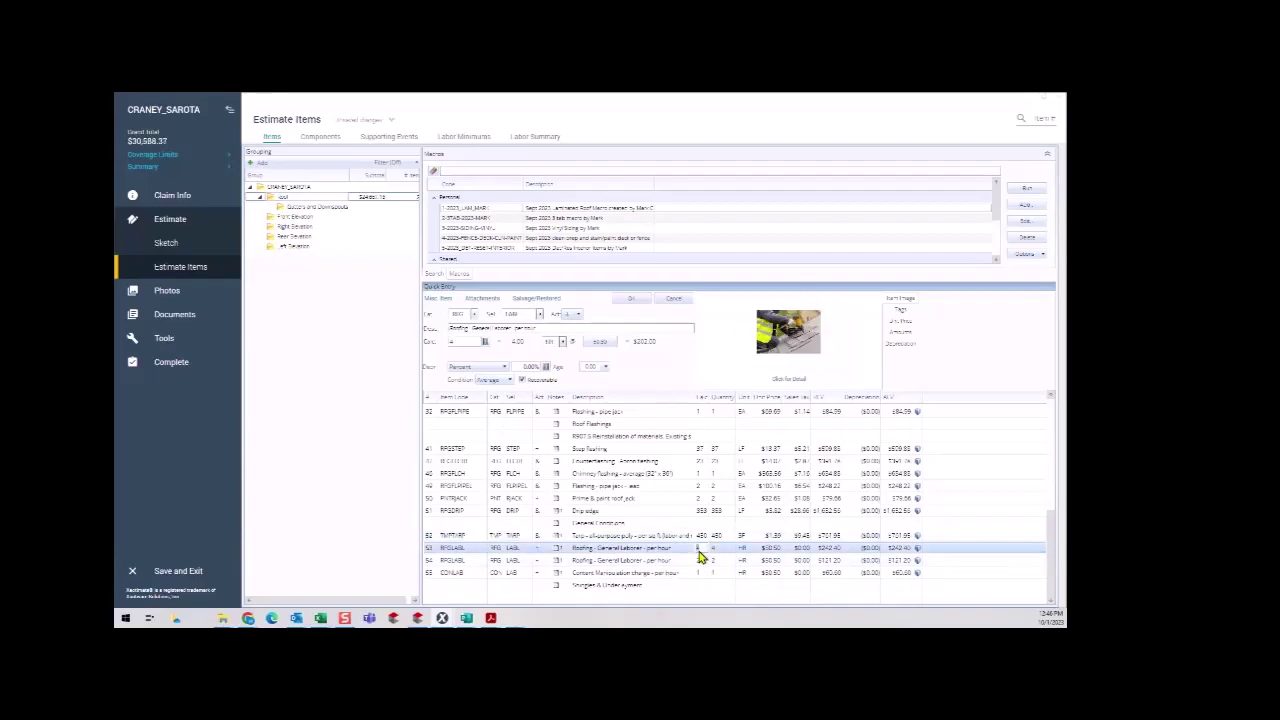
right_click(574, 554)
mouse_move(610, 438)
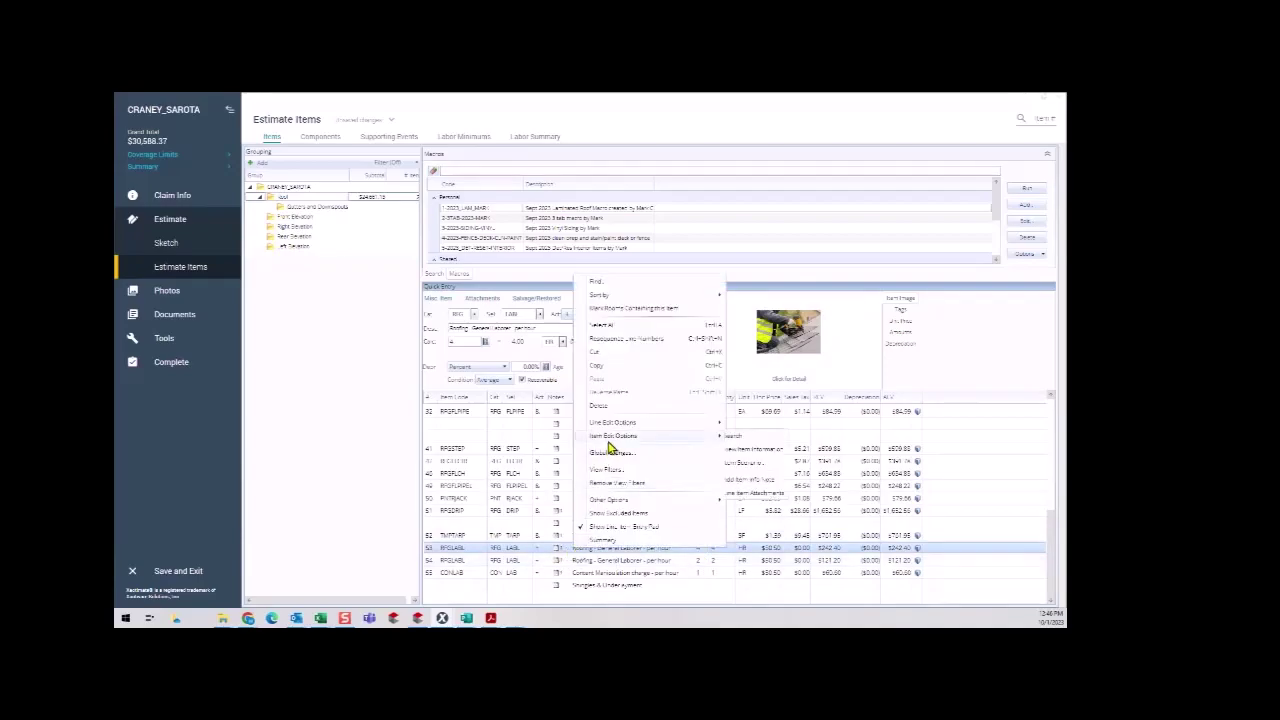
click(765, 484)
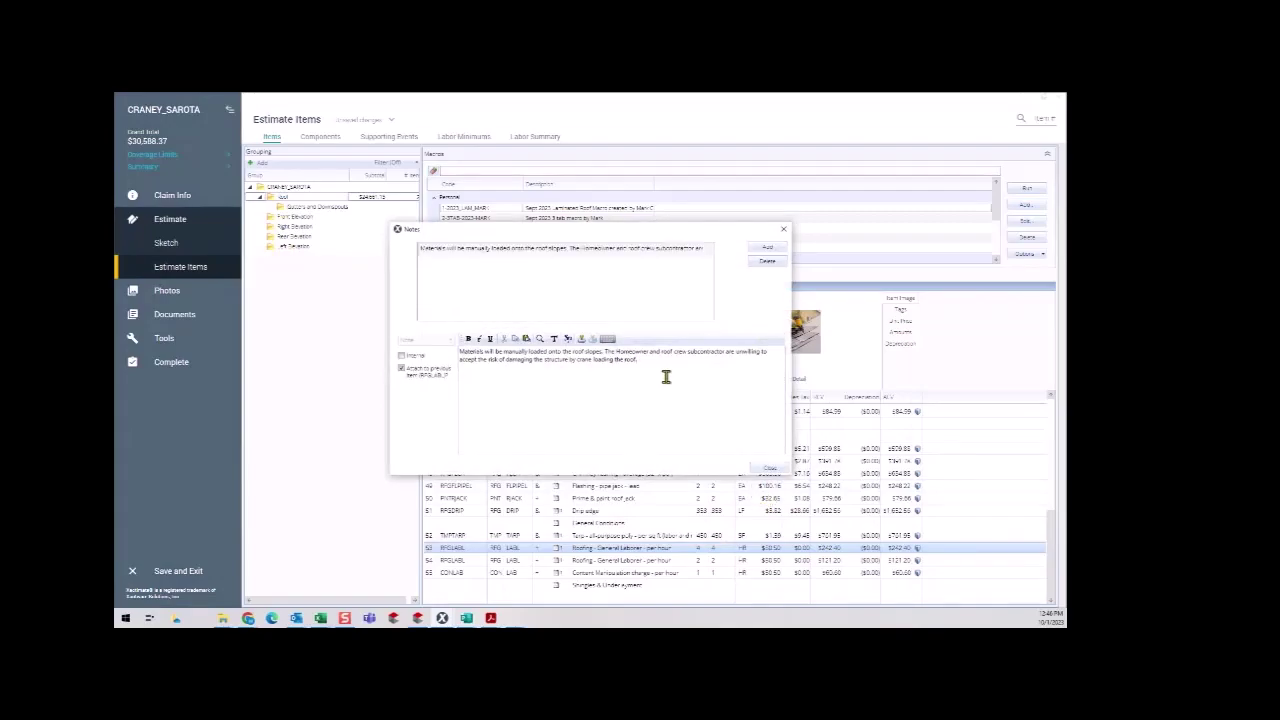
click(764, 469)
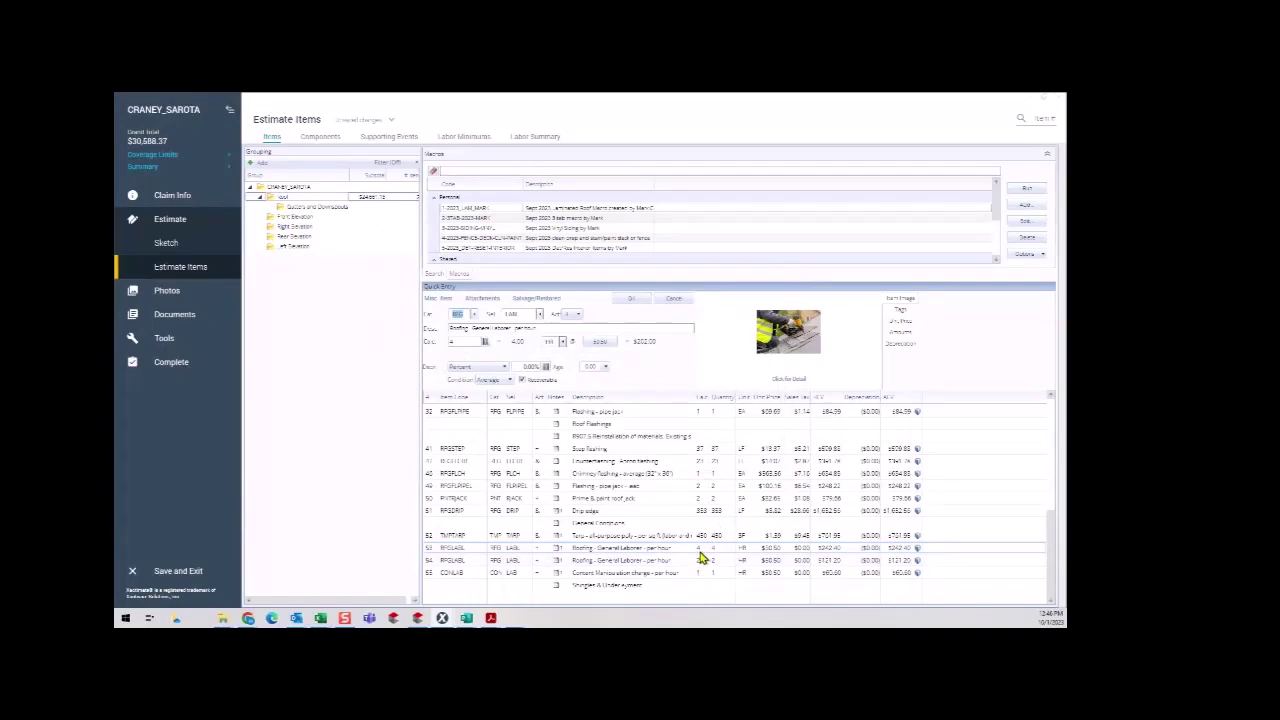
scroll(700, 555, up, 5)
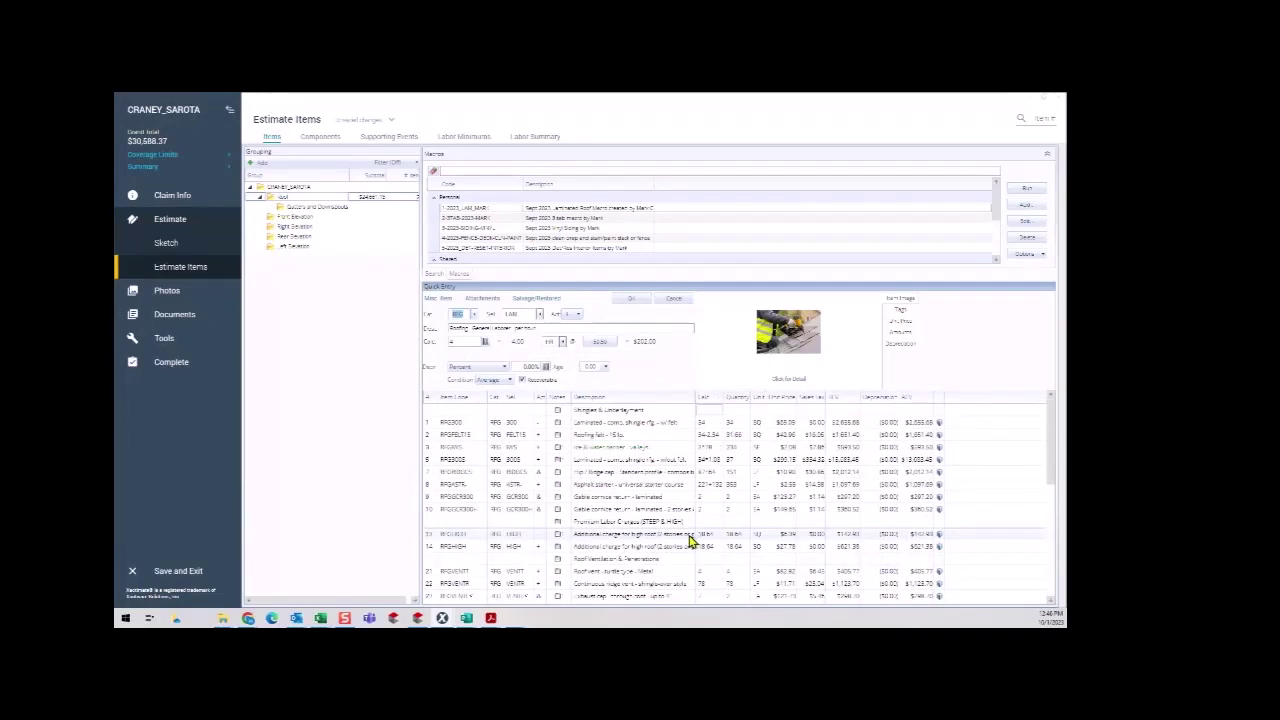
scroll(690, 541, down, 5)
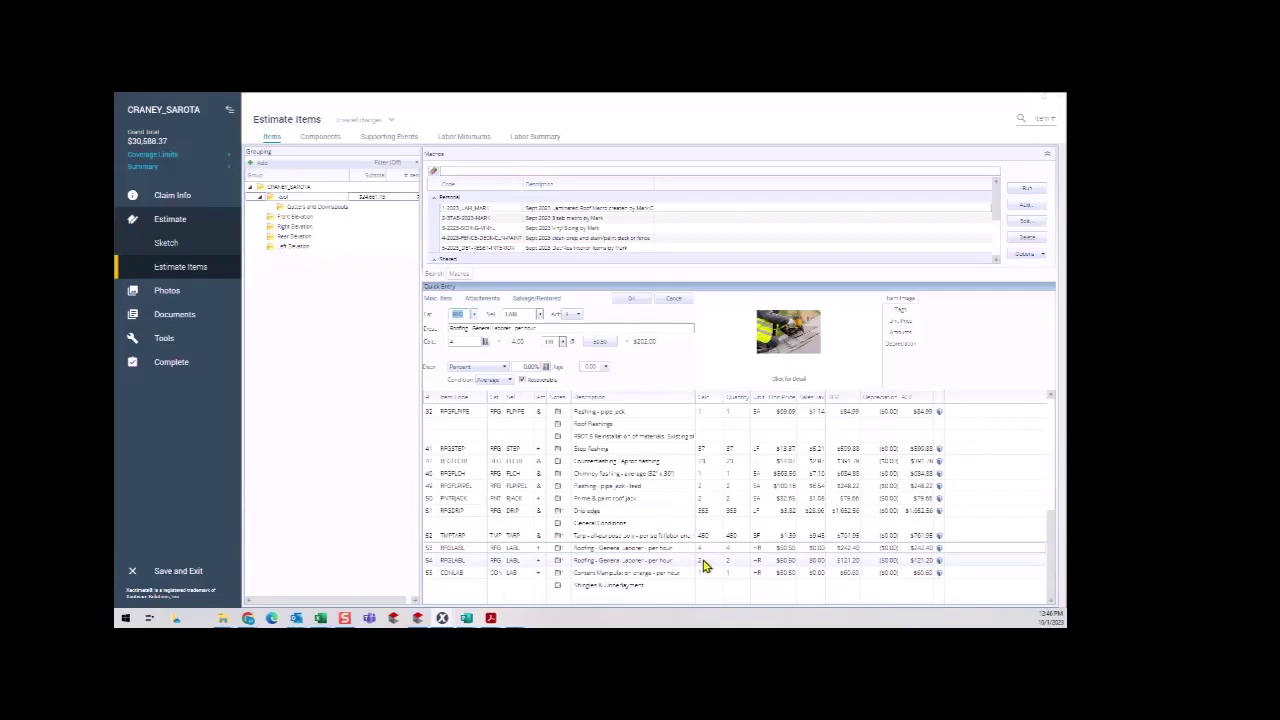
Read the magnetic-rake cleanup note on the second Roofing - General Laborer line.
click(703, 566)
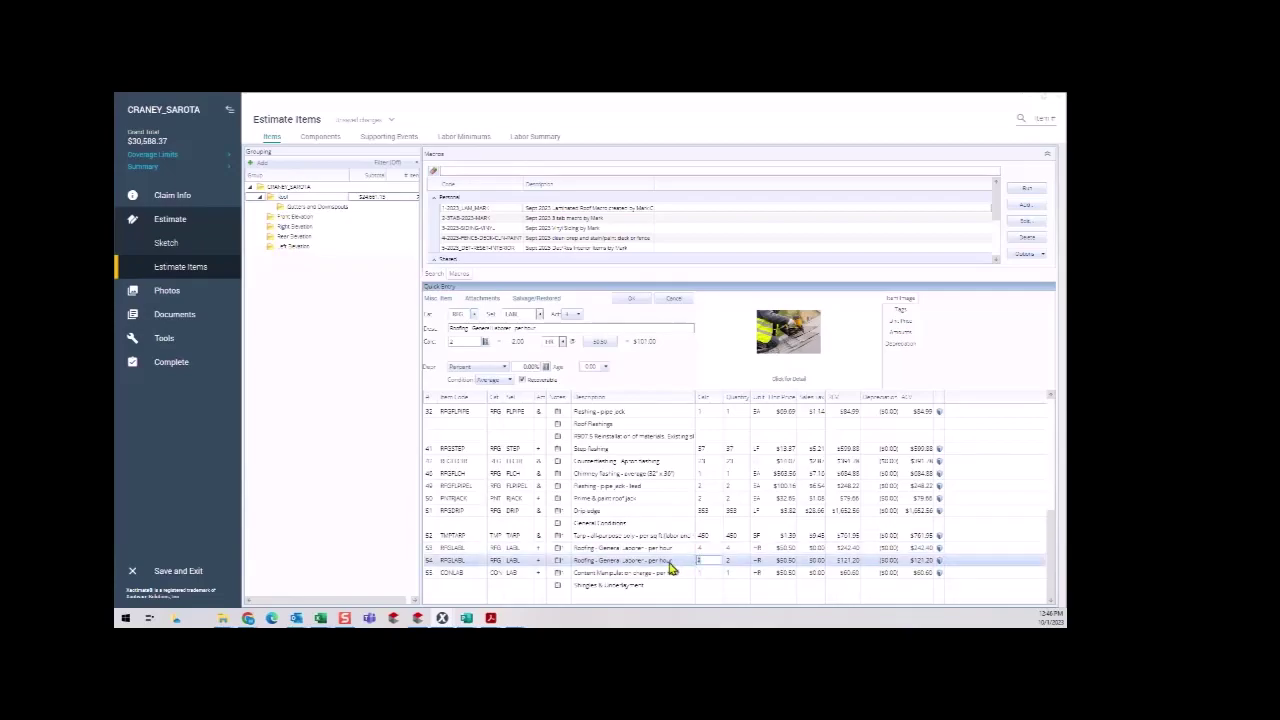
right_click(672, 568)
mouse_move(719, 452)
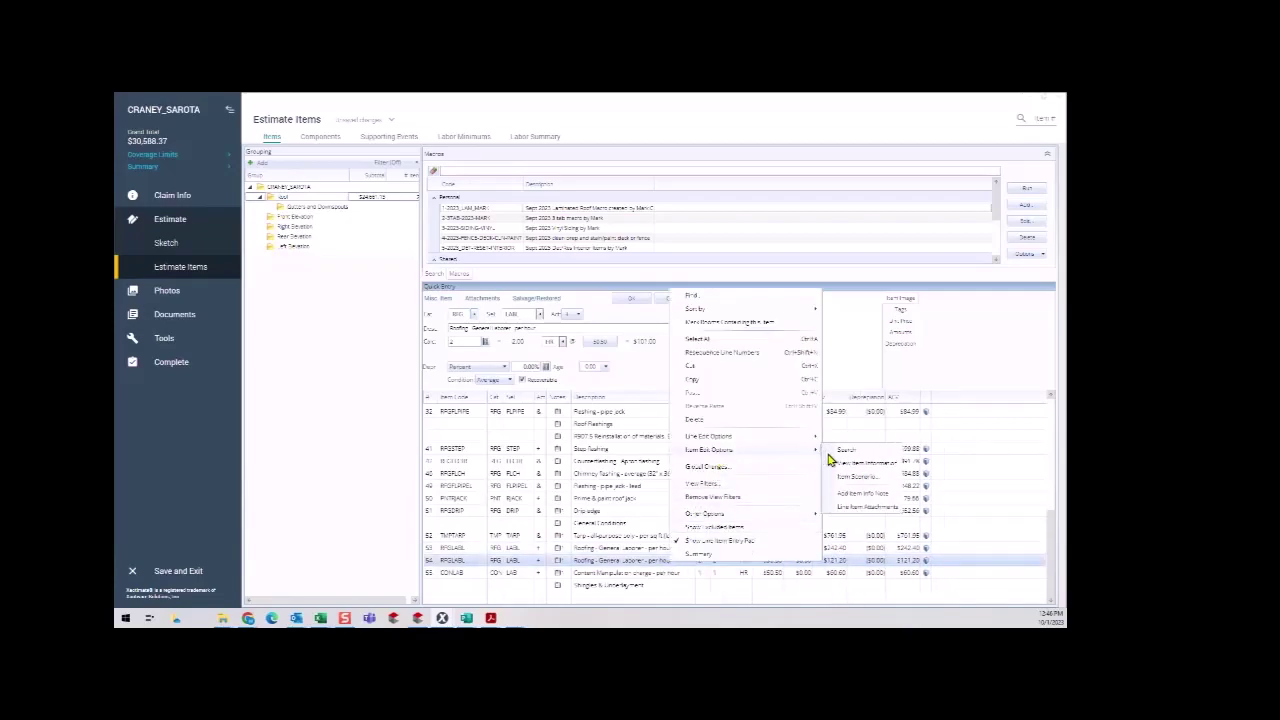
click(849, 510)
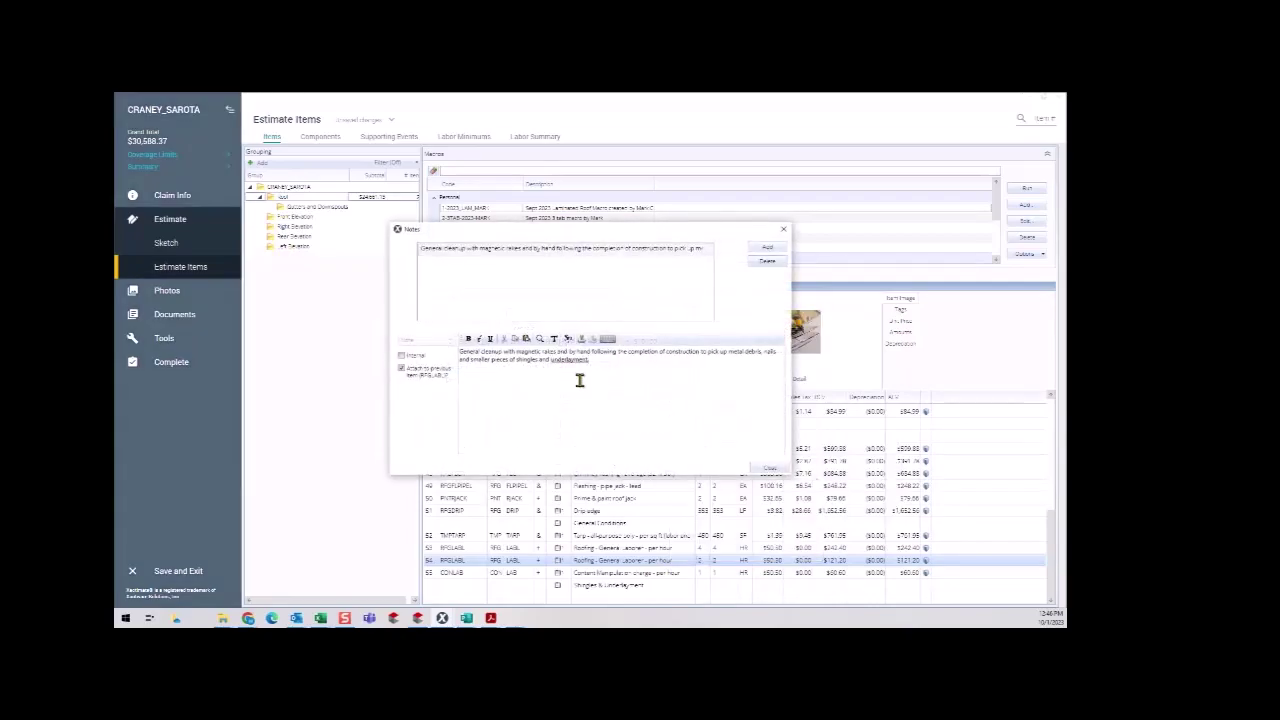
click(772, 469)
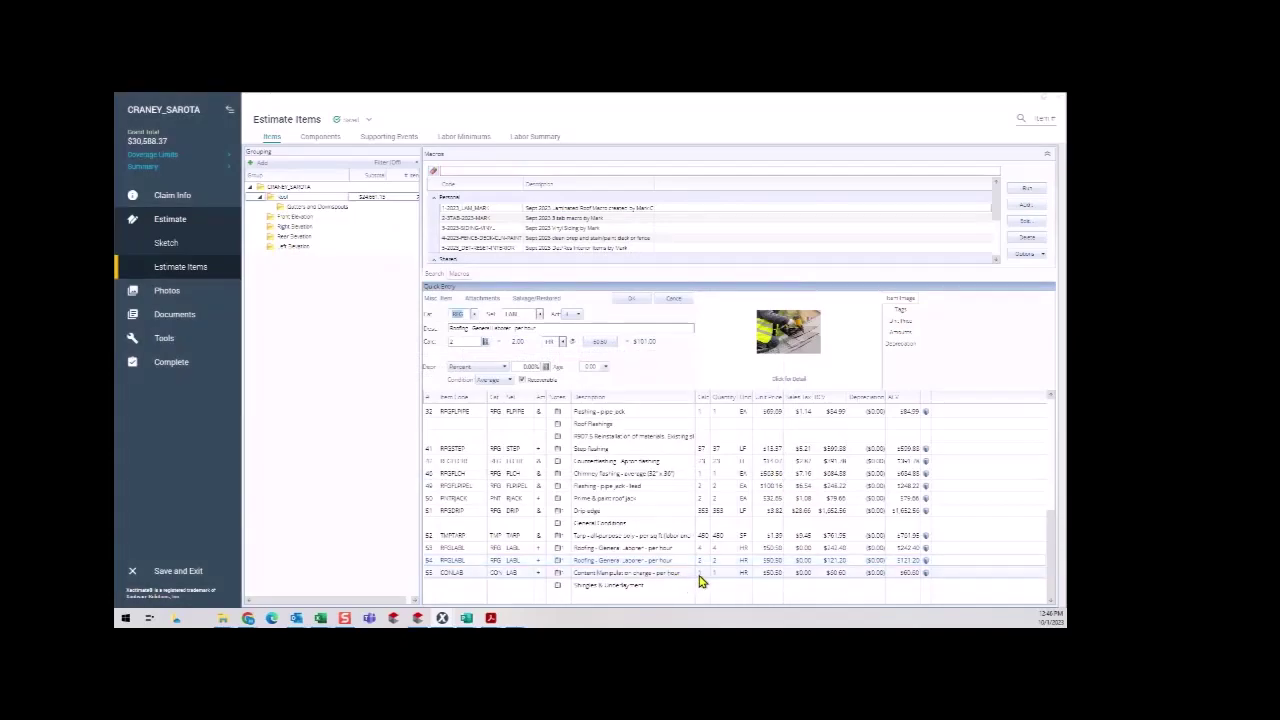
click(627, 576)
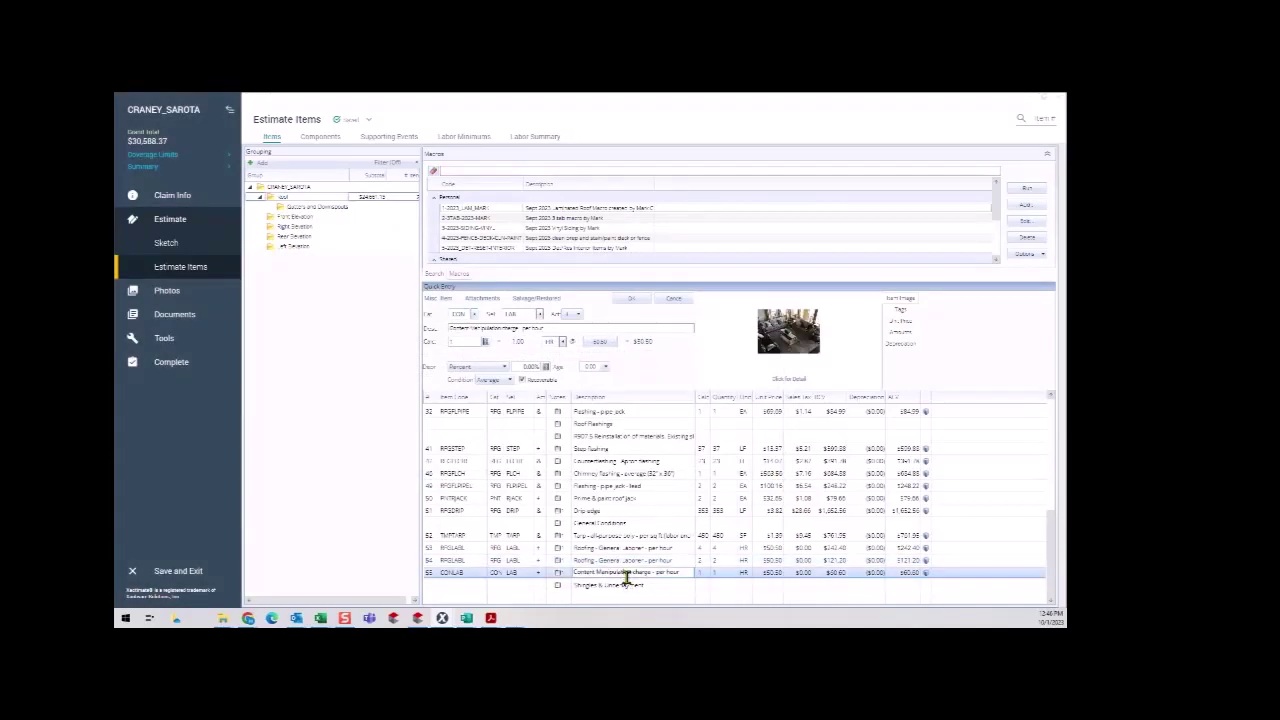
Delete the empty Shingles & Underlayment row and apply the 3-2023-SIDING-VINYL macro to Front Elevation.
click(558, 588)
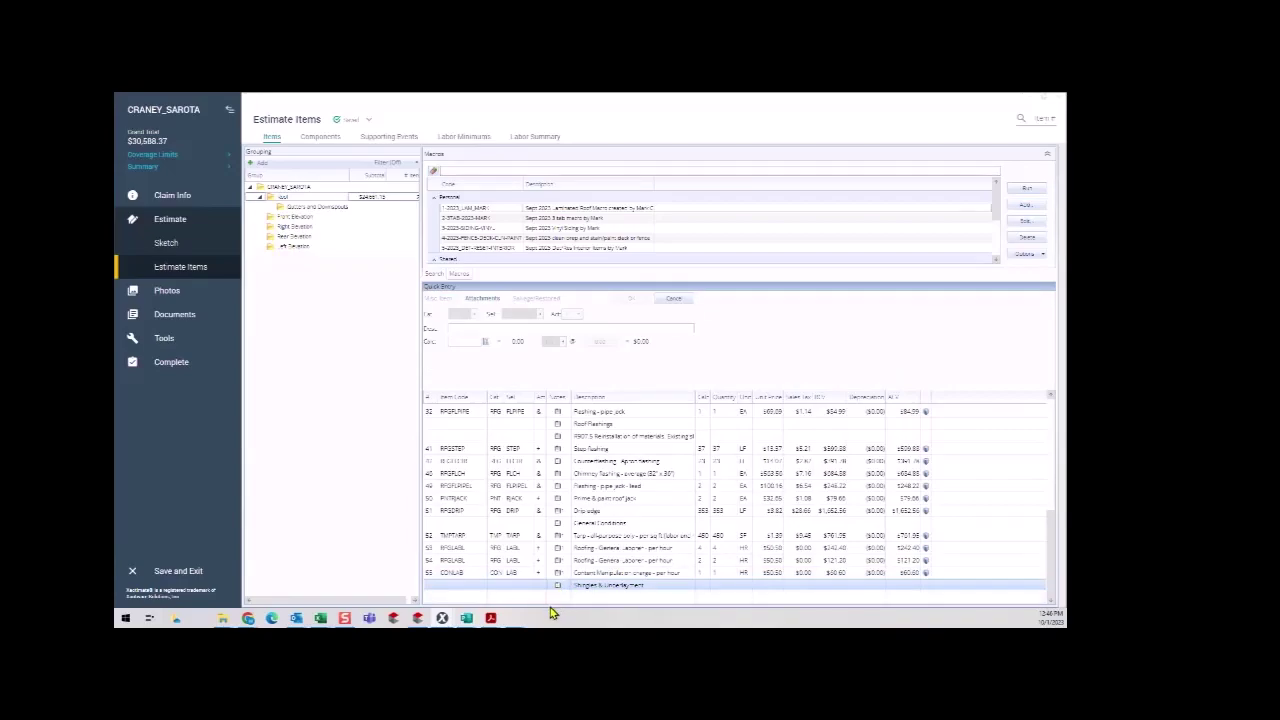
key(Delete)
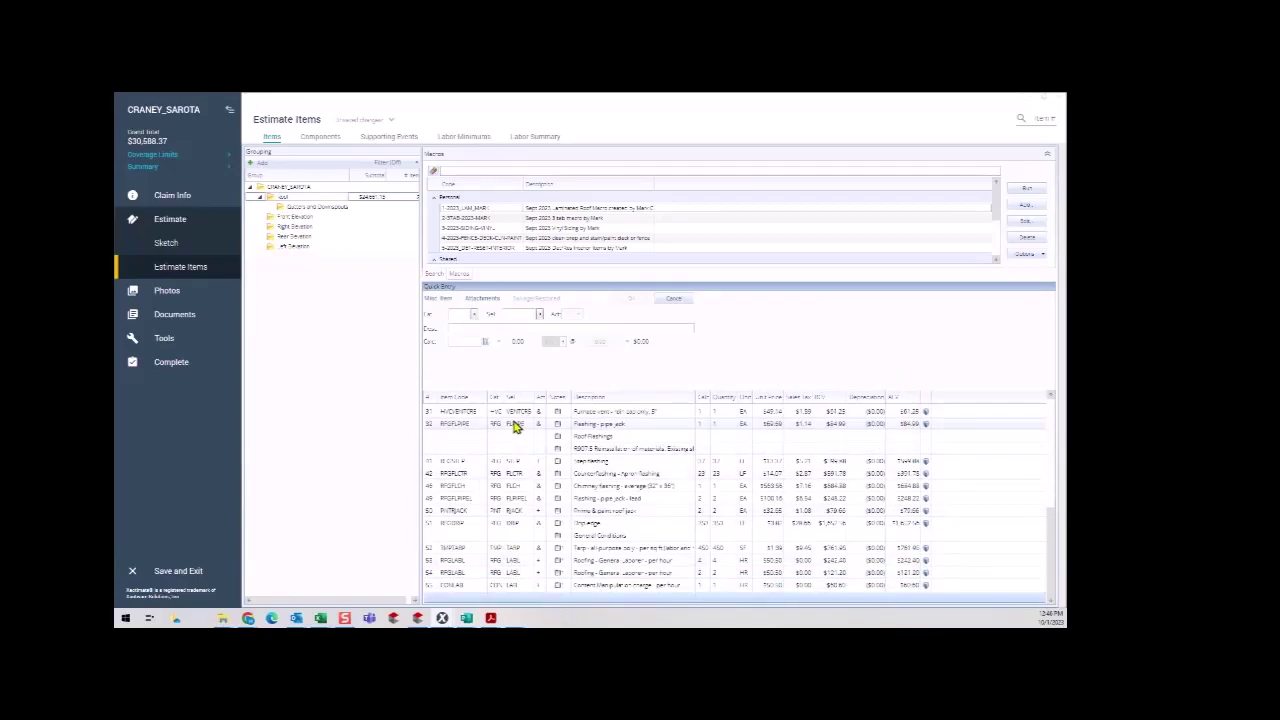
click(310, 220)
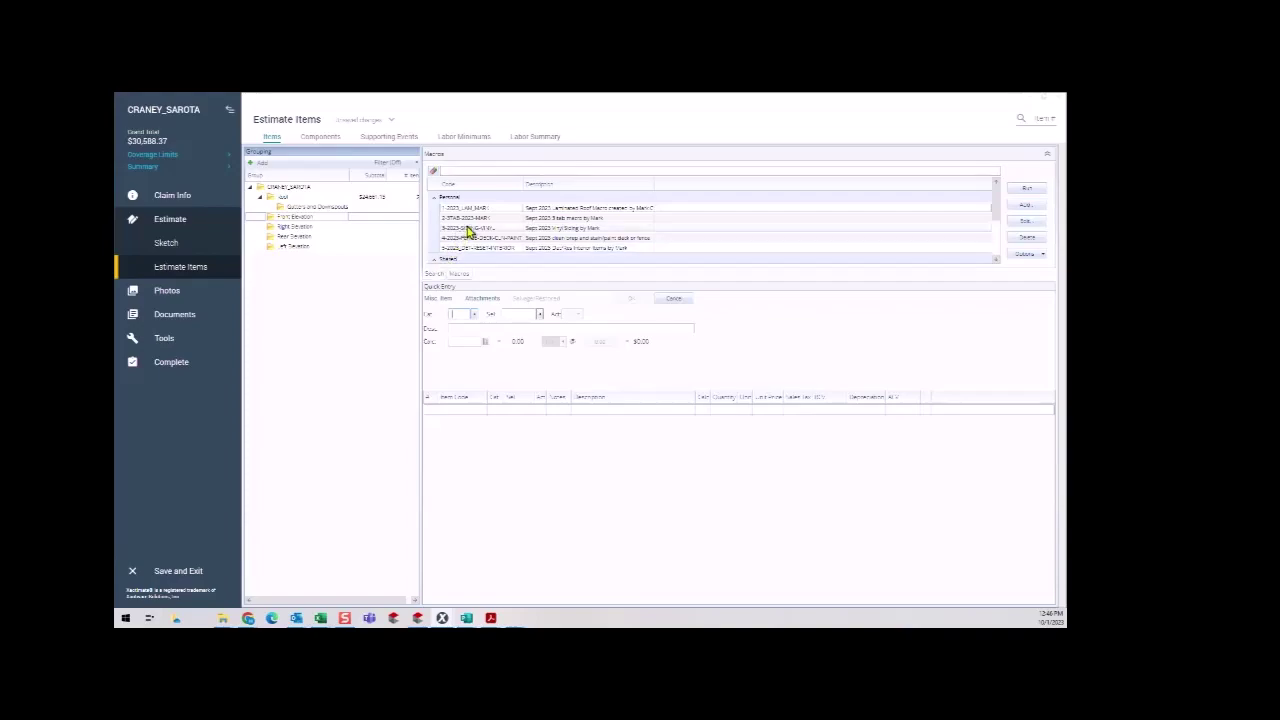
click(309, 218)
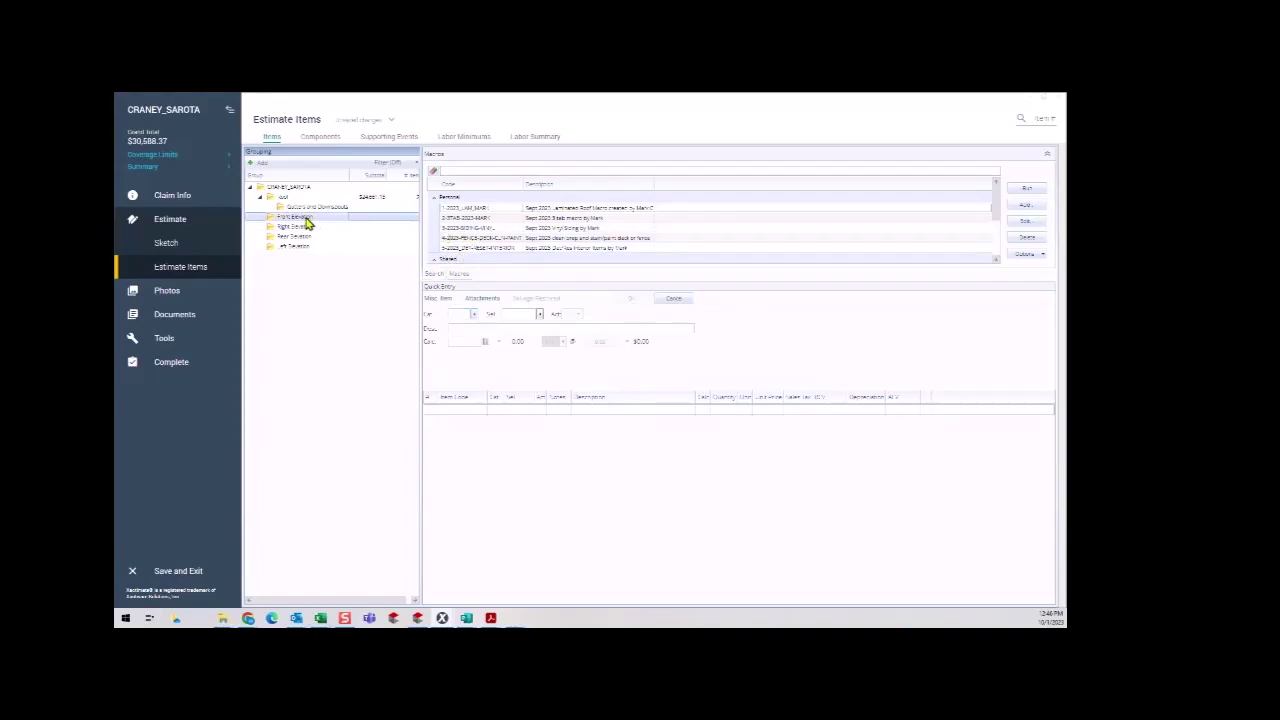
click(485, 229)
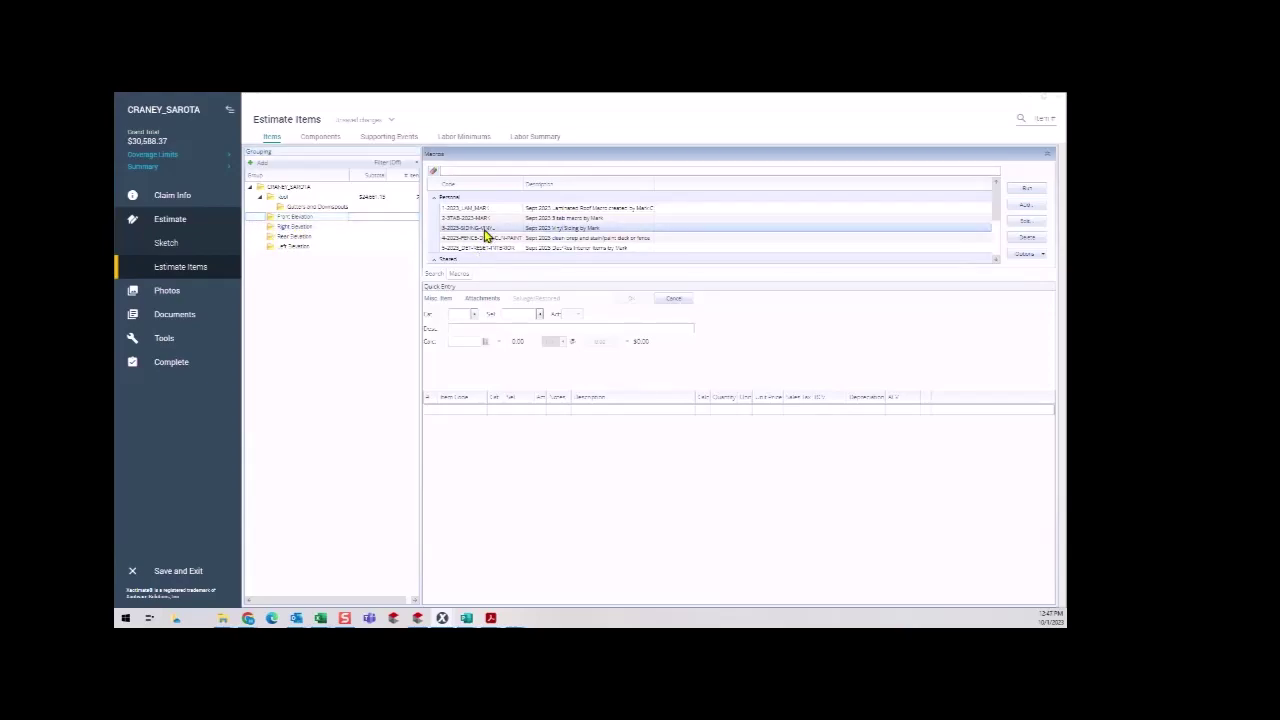
double_click(485, 230)
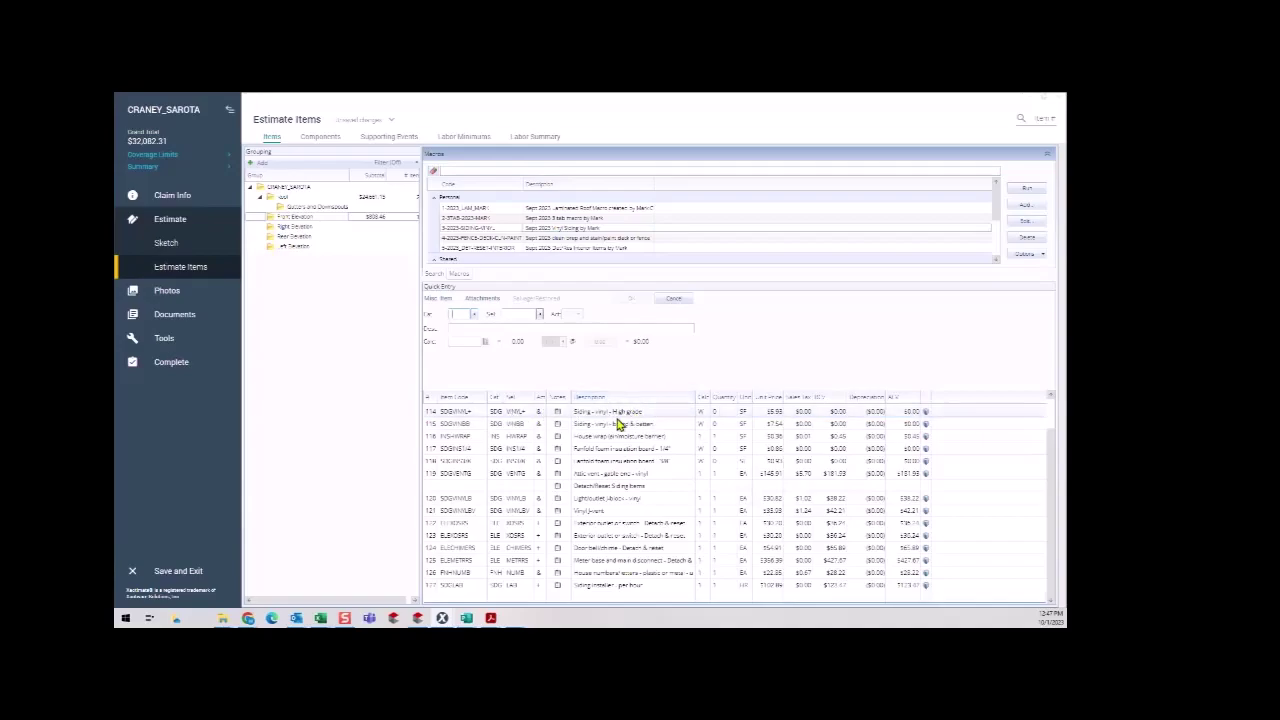
Replace line 114's high-grade vinyl siding selector with standard Siding - vinyl.
click(430, 412)
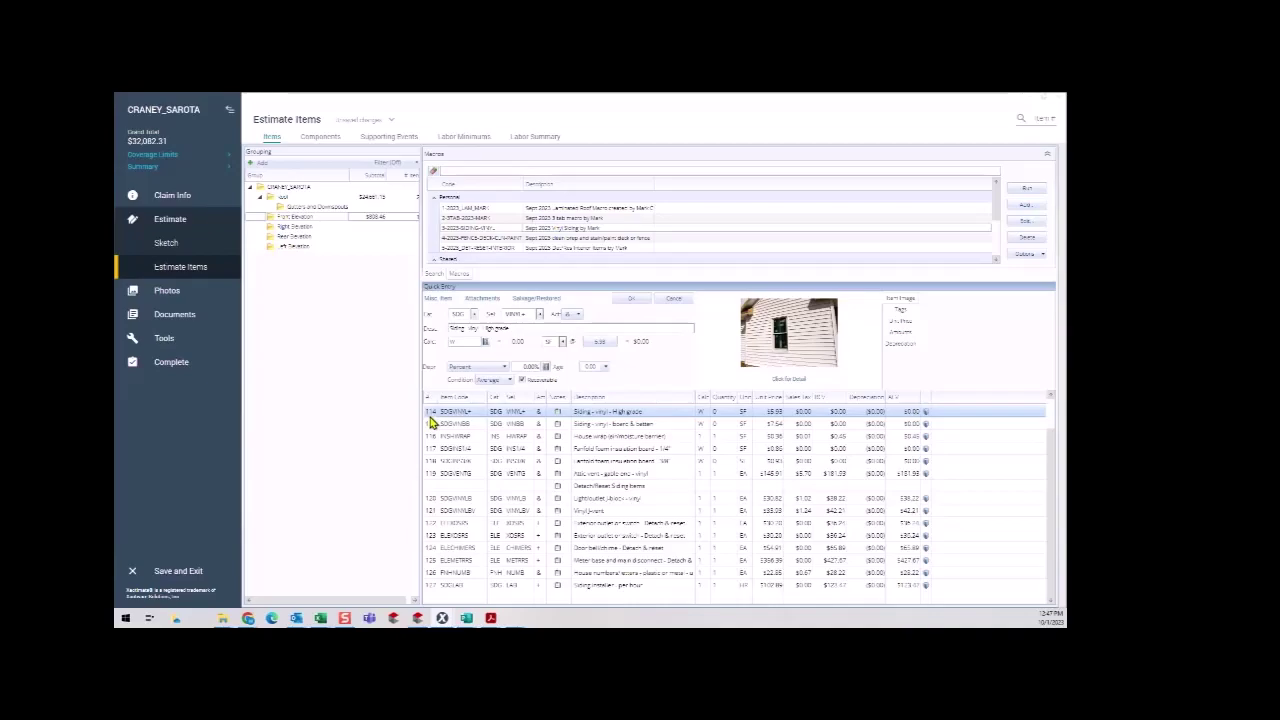
right_click(430, 418)
key(Escape)
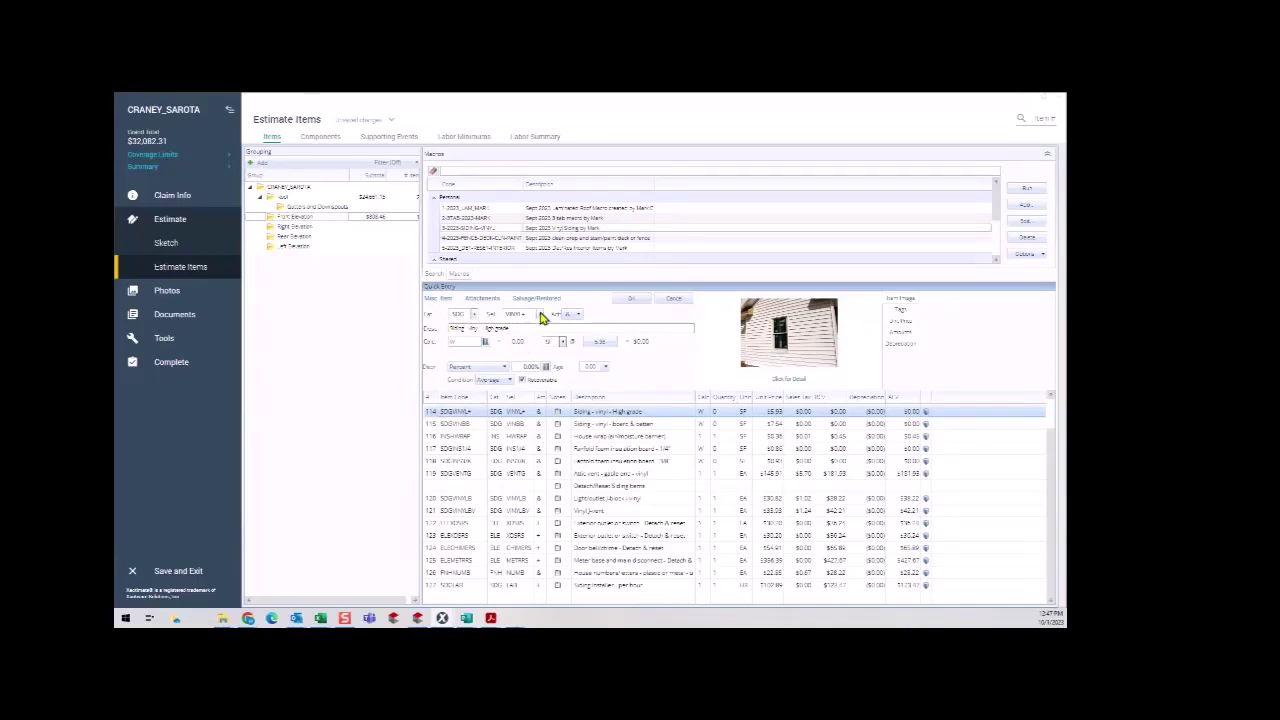
click(528, 314)
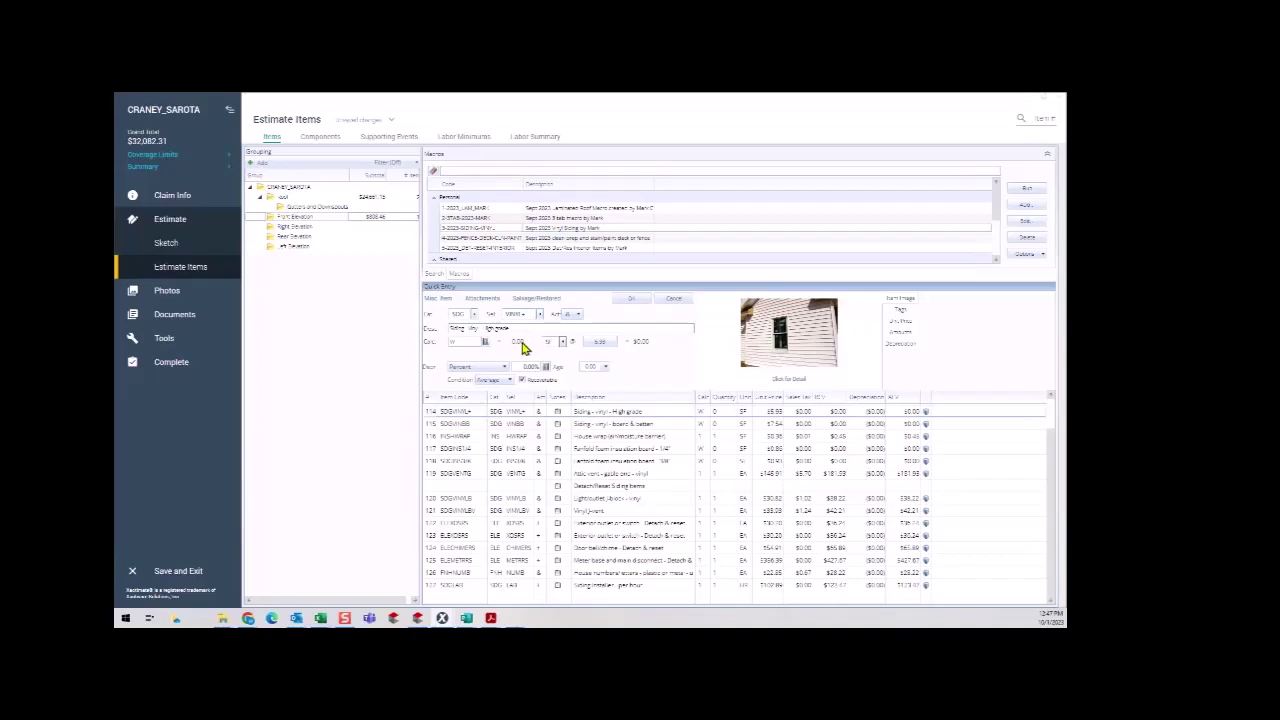
key(BackSpace)
click(541, 320)
click(540, 316)
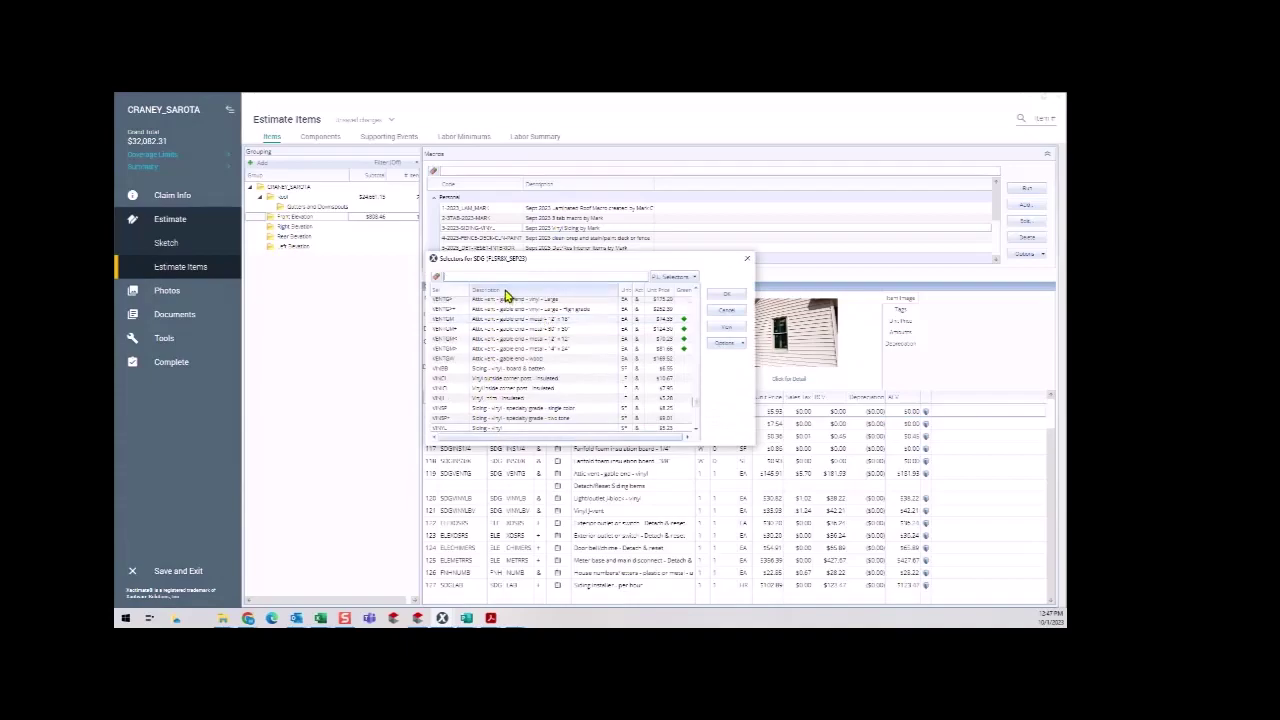
text(vinyl)
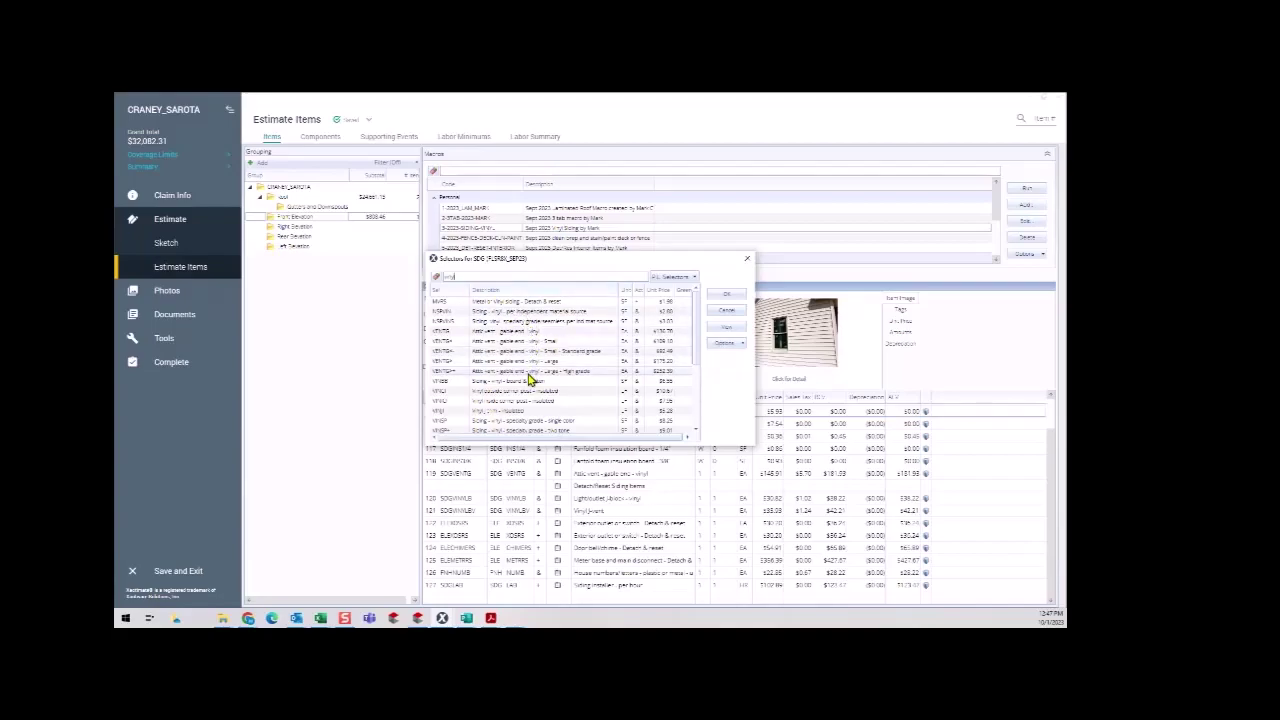
scroll(530, 370, down, 1)
click(522, 411)
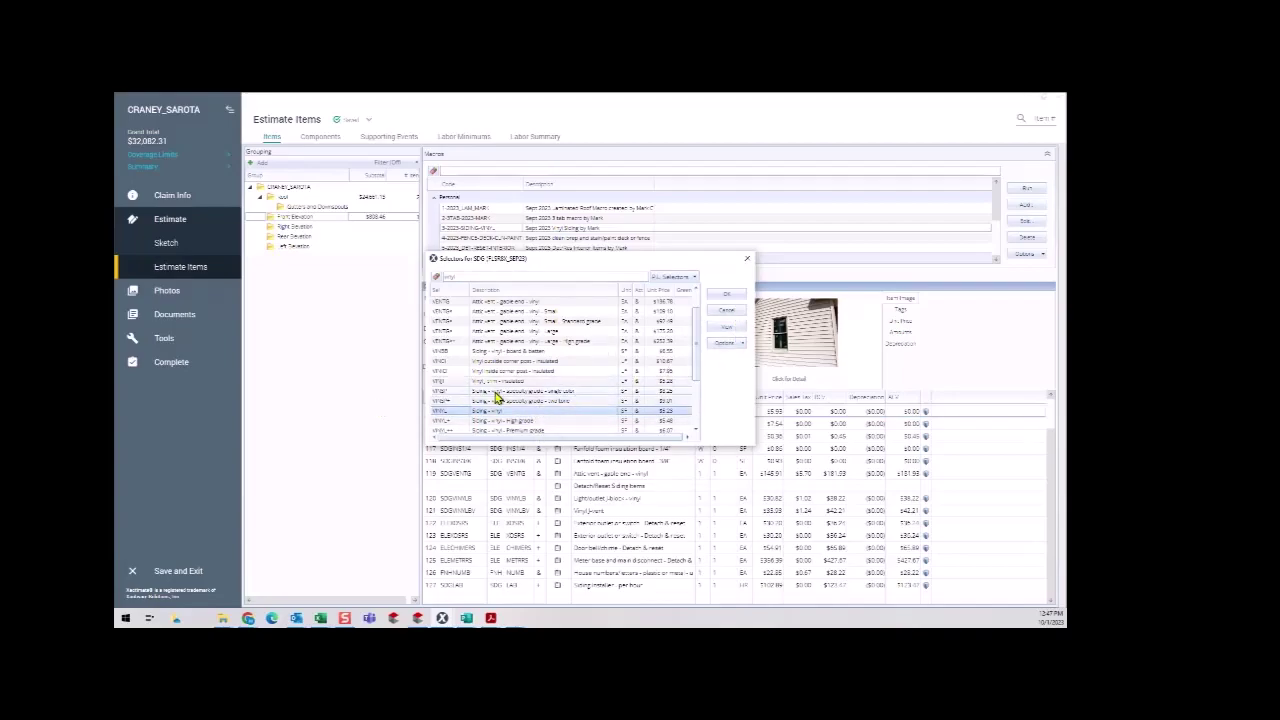
click(734, 300)
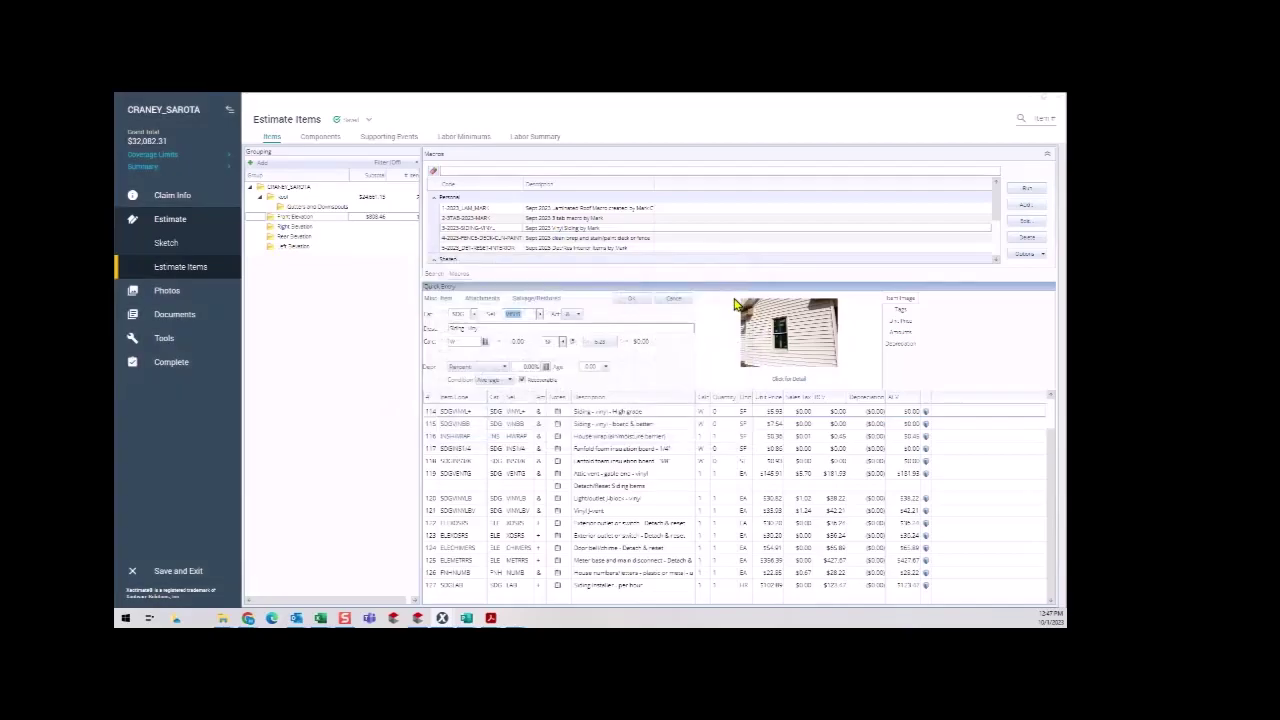
Enter 237 SF as the Siding - vinyl quantity and save line 114.
click(463, 343)
text(237)
click(634, 299)
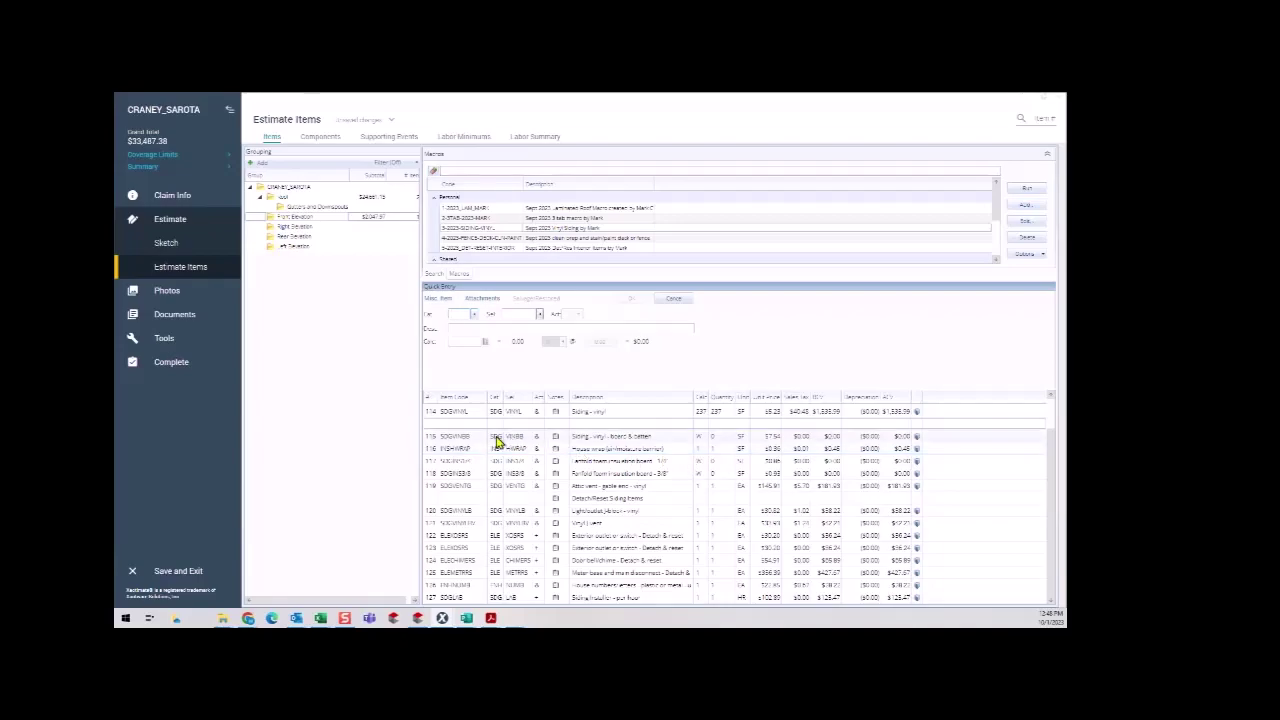
Delete the premium grade, insulated and zero-quantity Siding - vinyl lines, keeping the 237 SF line.
click(435, 416)
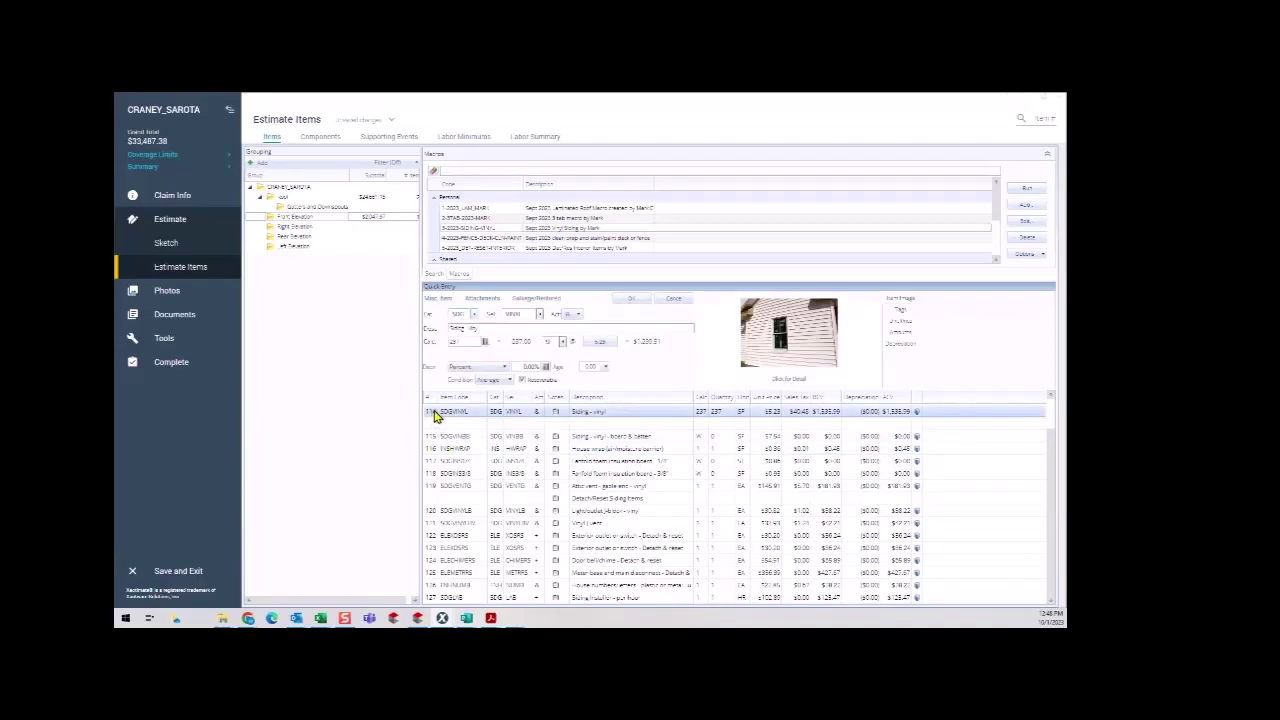
shift+click(437, 450)
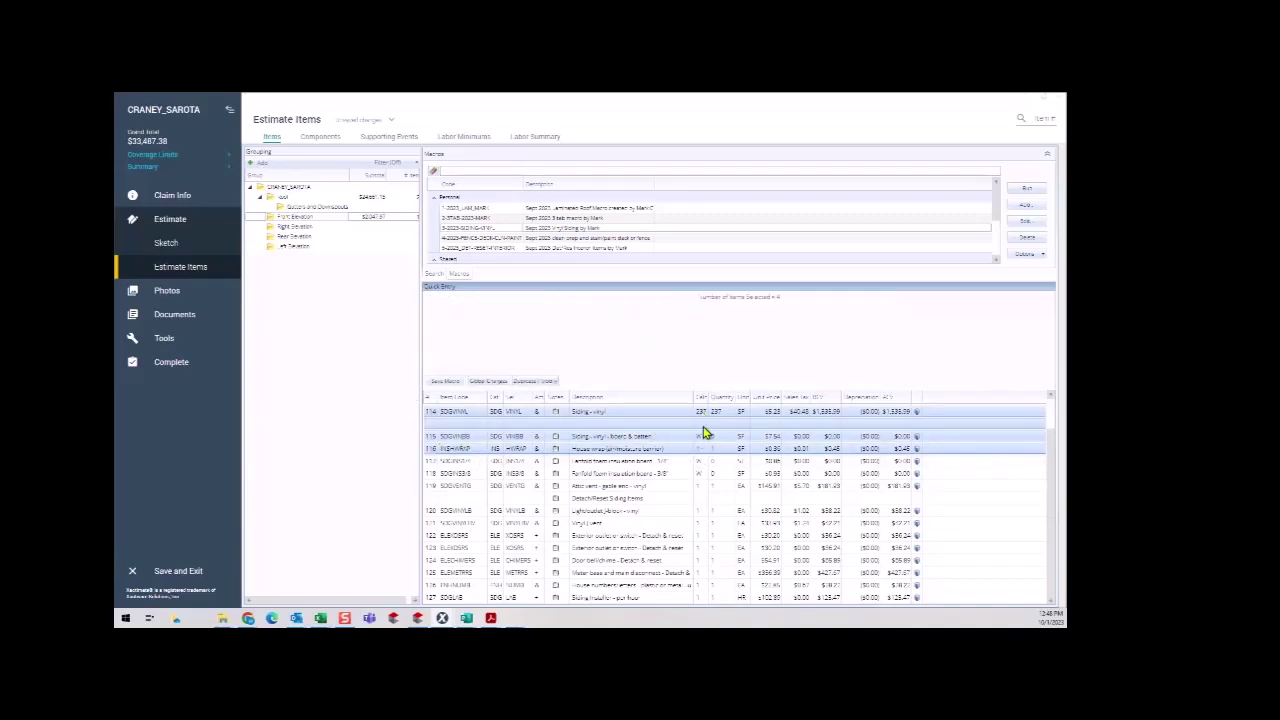
click(435, 440)
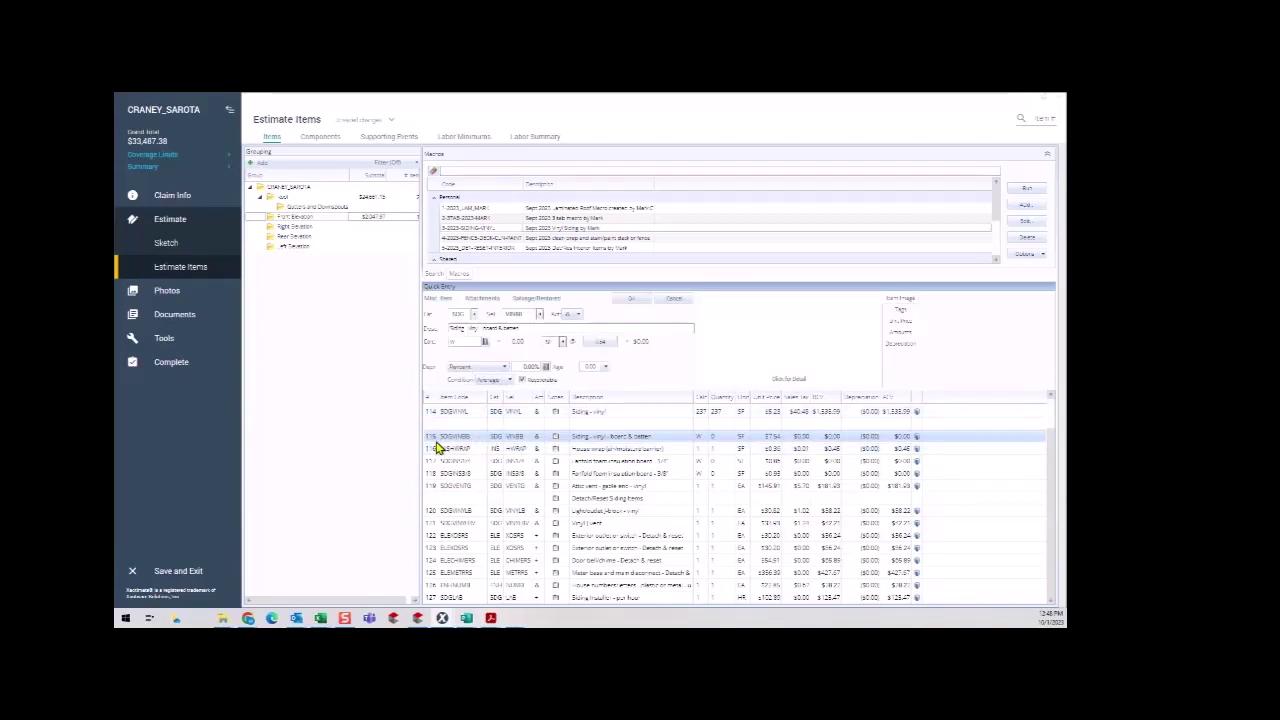
click(440, 445)
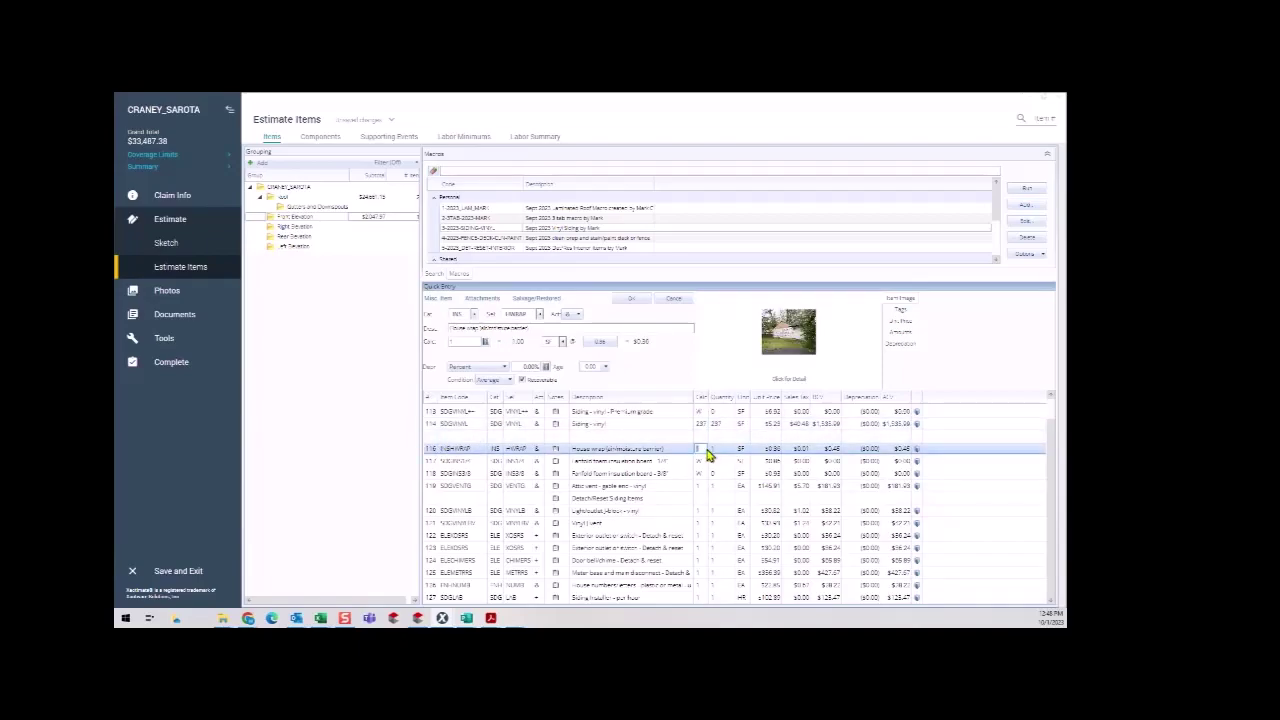
click(438, 414)
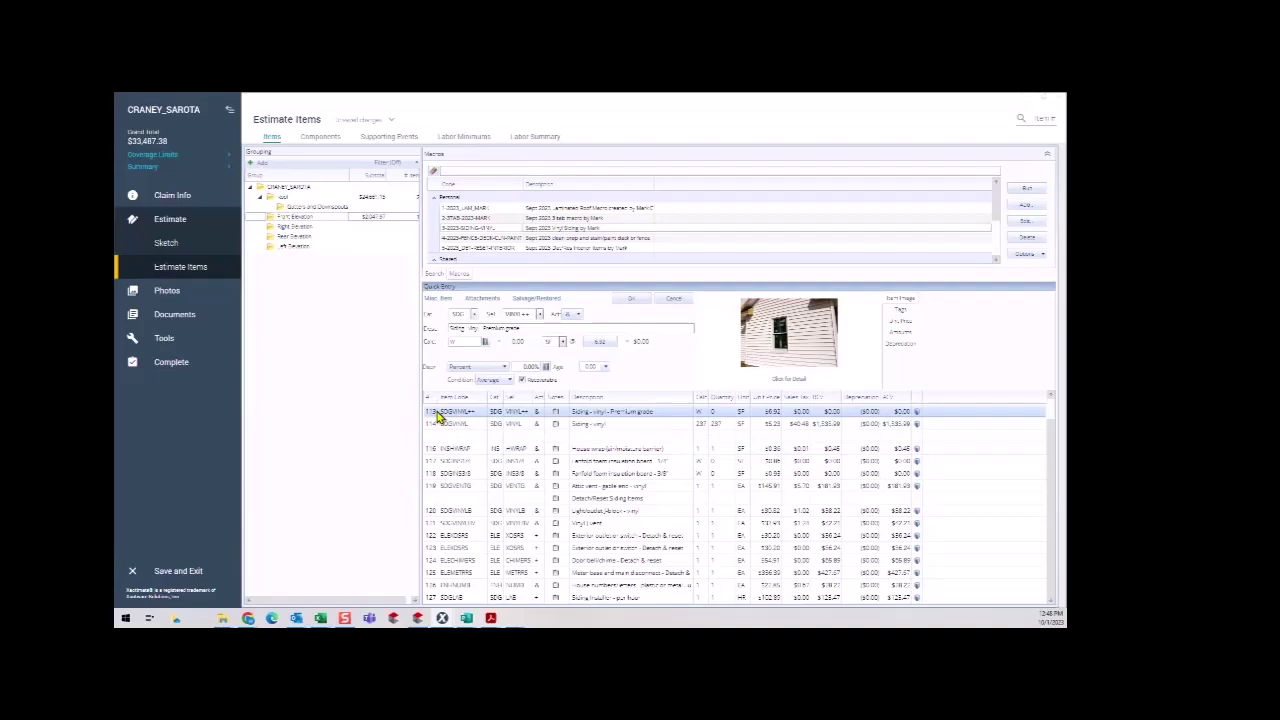
key(Delete)
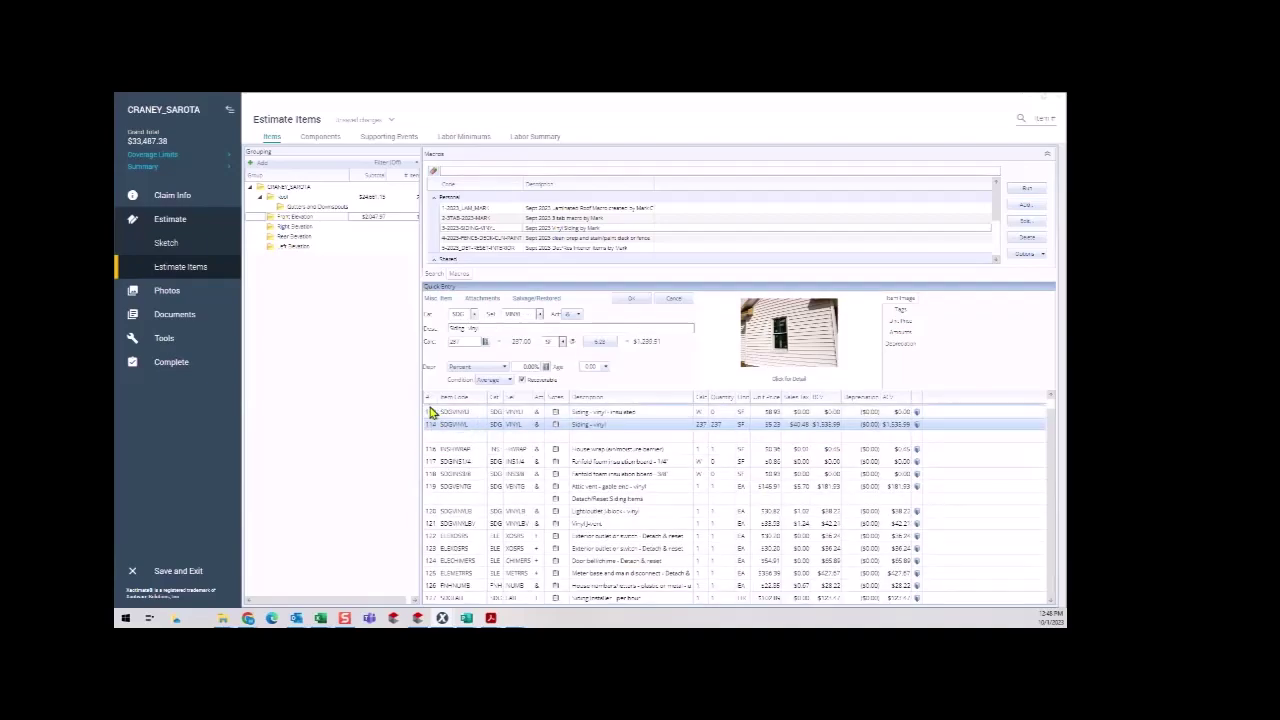
click(436, 414)
key(Delete)
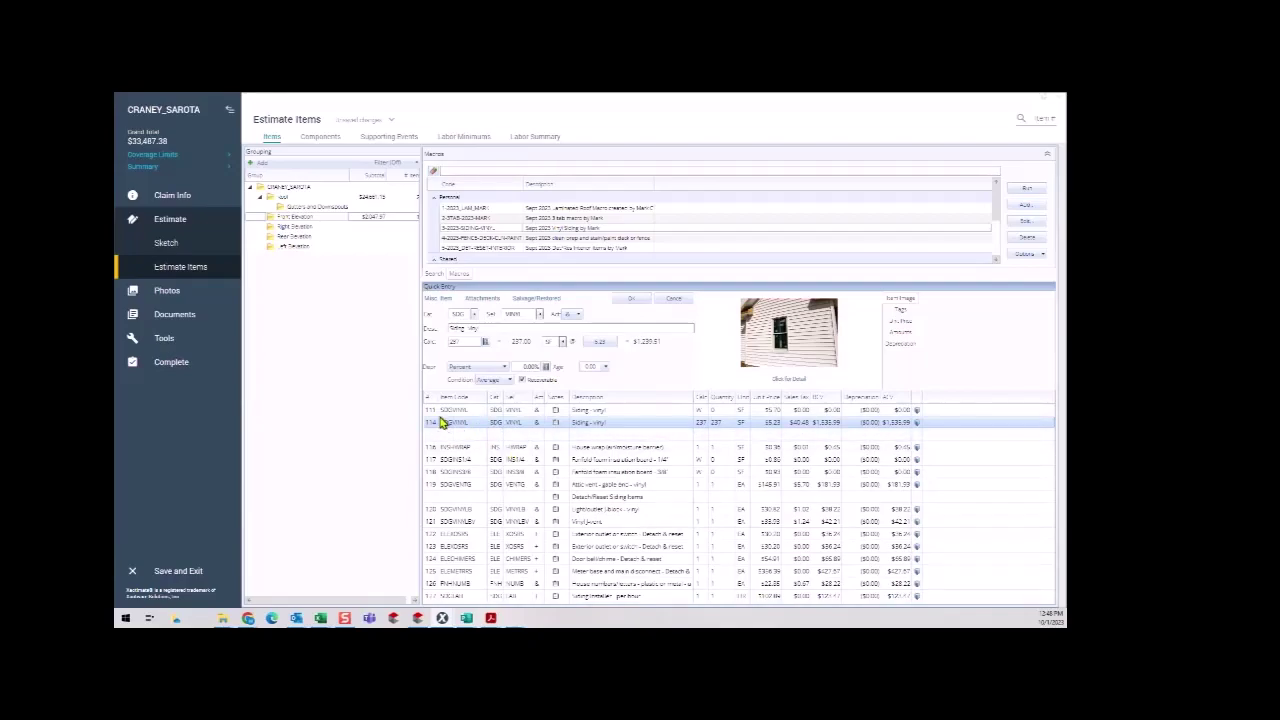
click(430, 411)
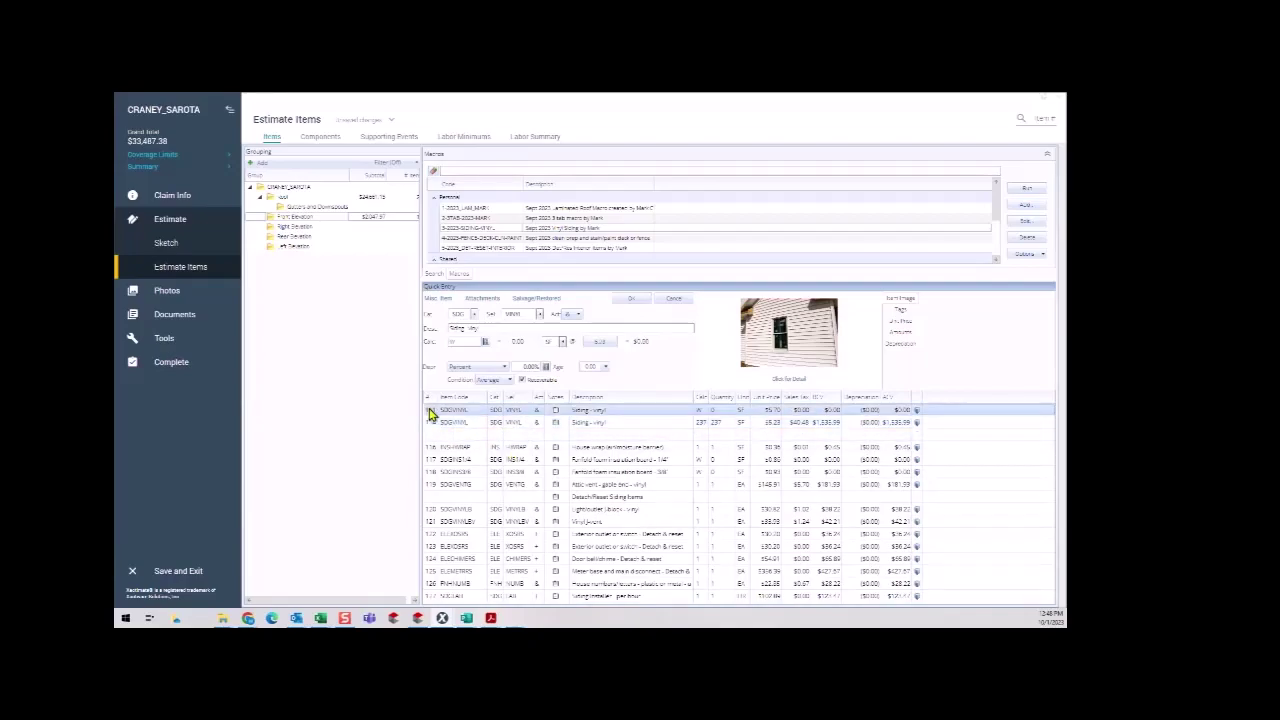
key(Delete)
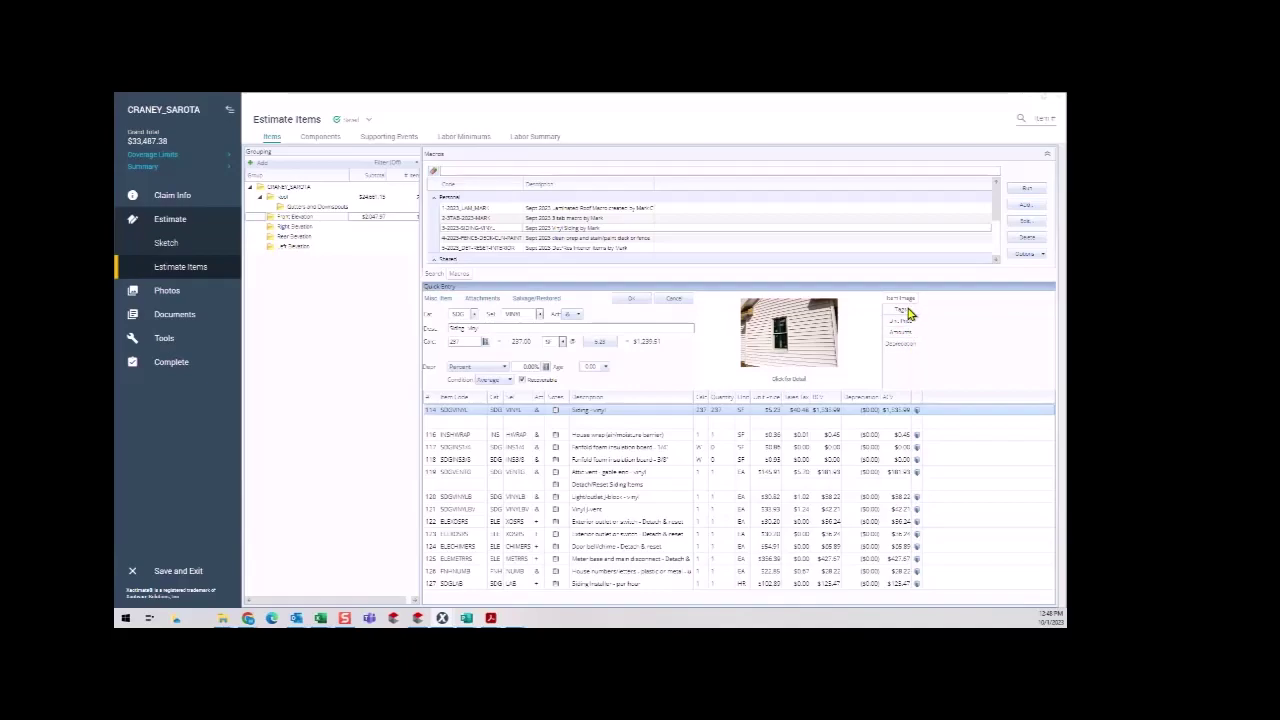
click(904, 310)
click(903, 321)
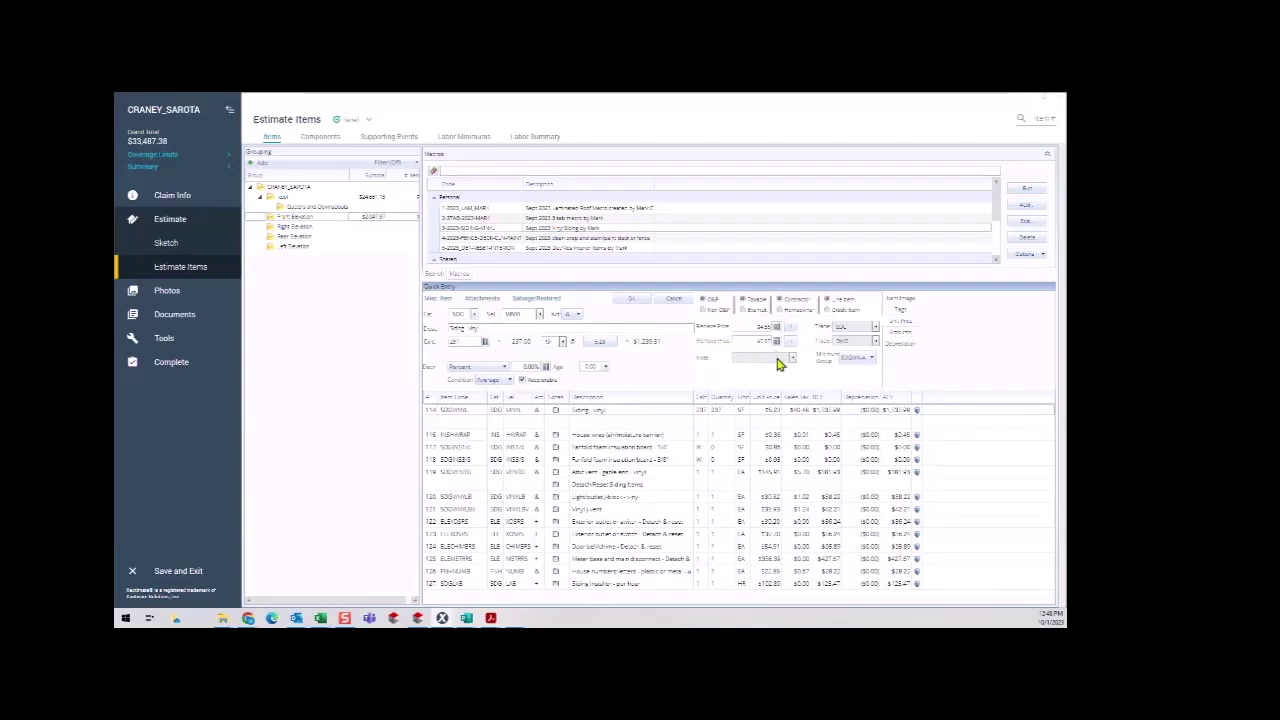
click(896, 335)
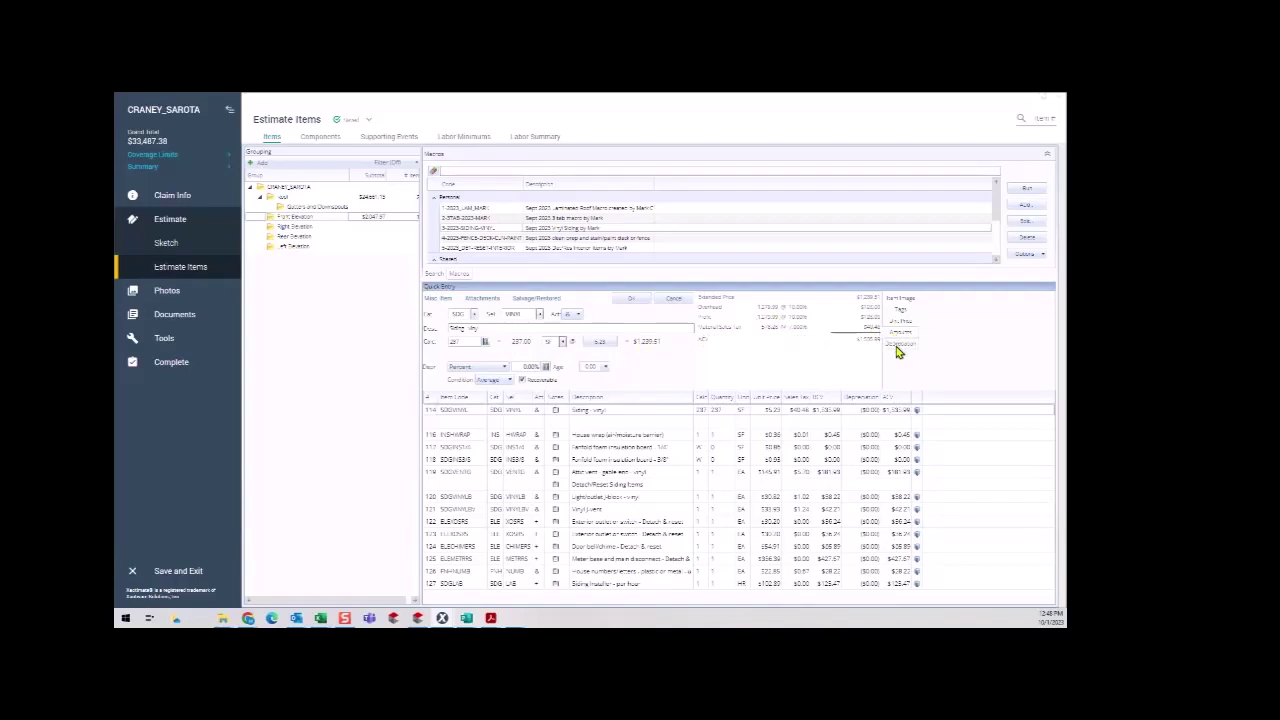
click(899, 345)
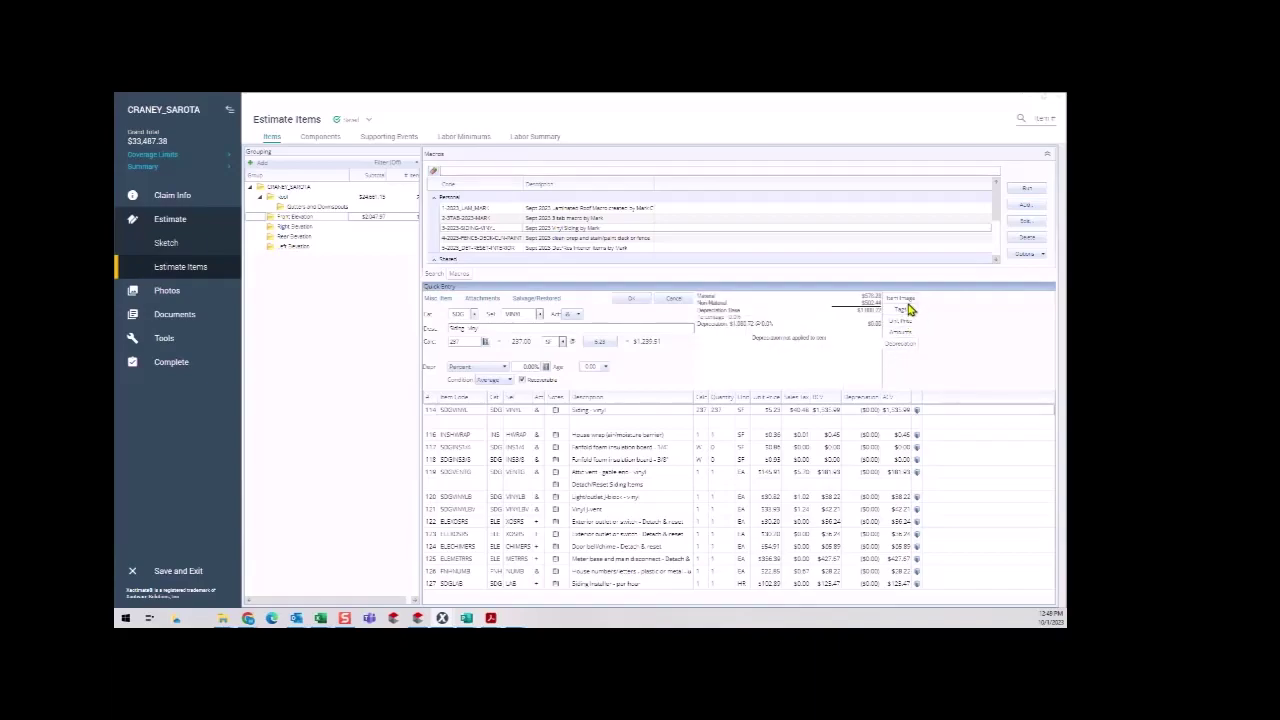
click(904, 300)
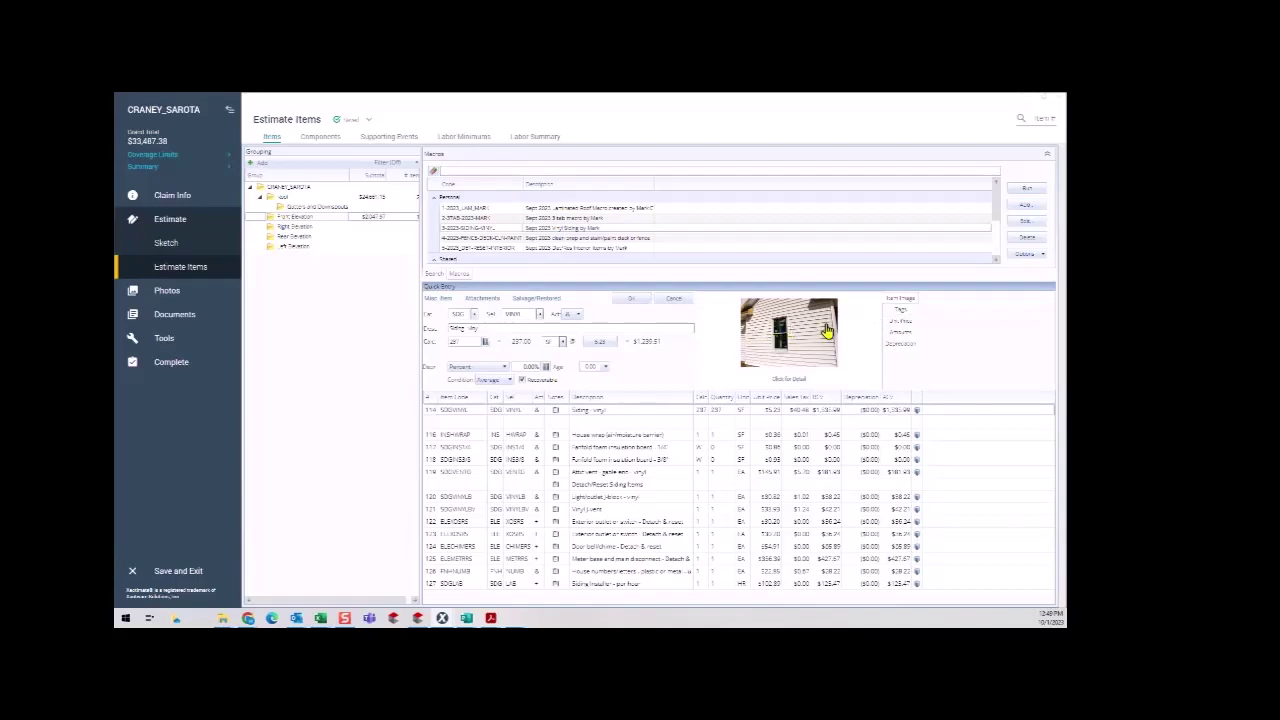
Review the Siding - vinyl item's full description, then select the House wrap line.
click(793, 381)
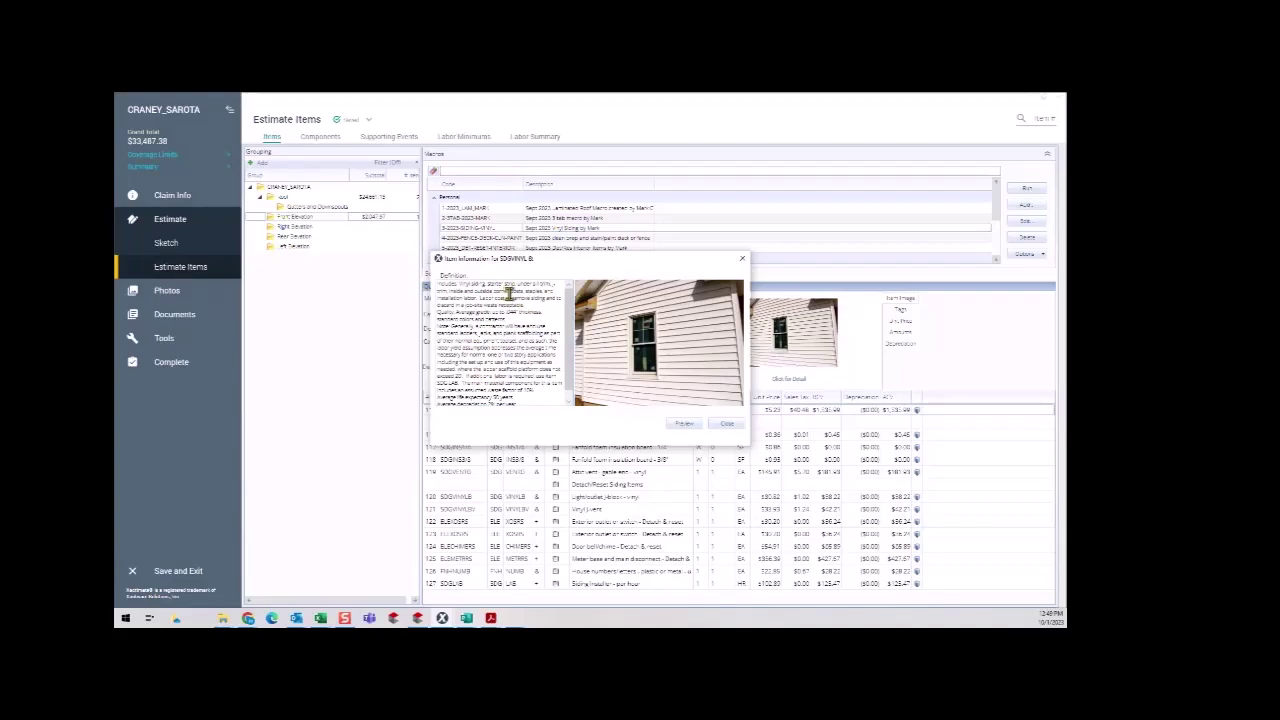
click(724, 425)
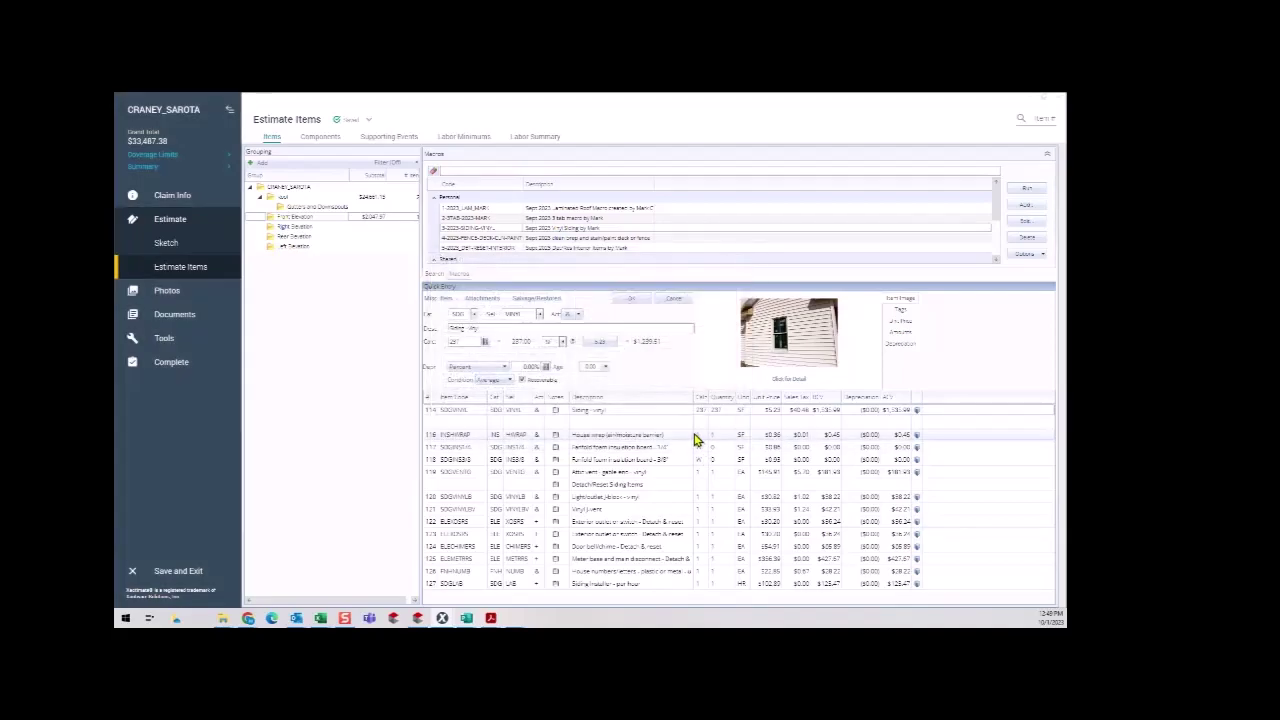
click(701, 435)
Set House wrap to 237 SF and delete both fanfold foam insulation board lines.
text(237)
click(686, 459)
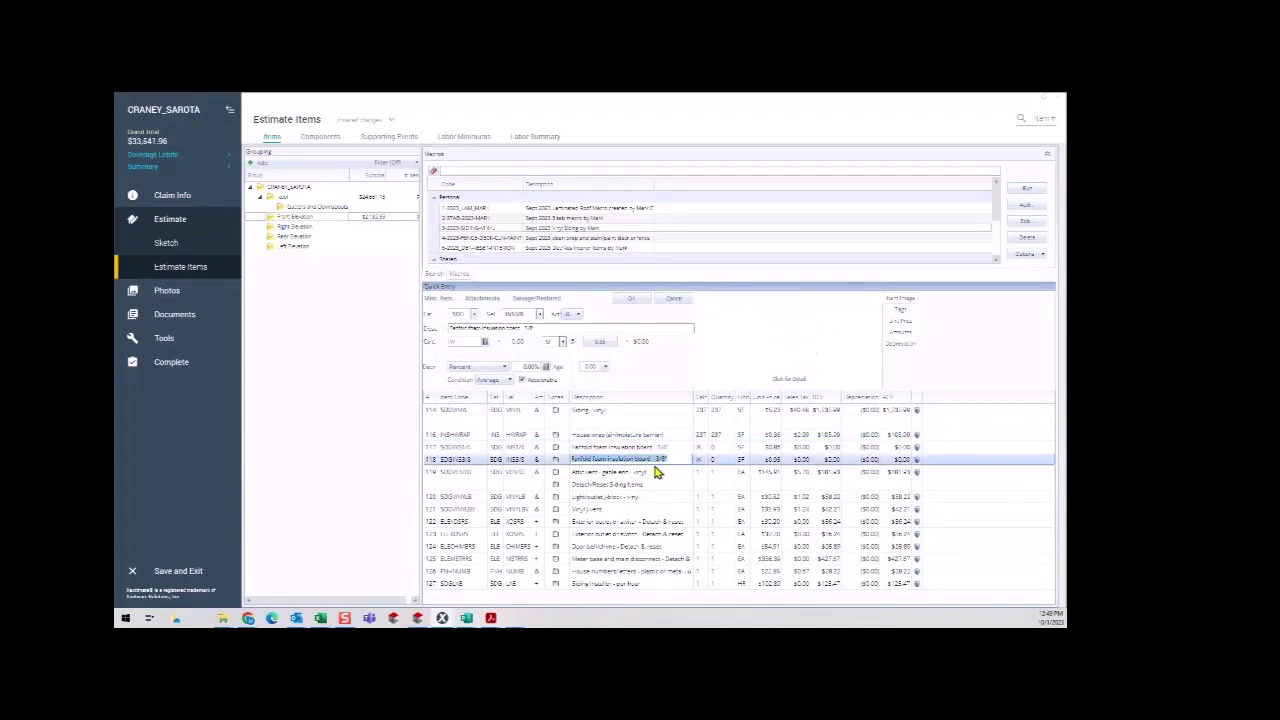
click(684, 447)
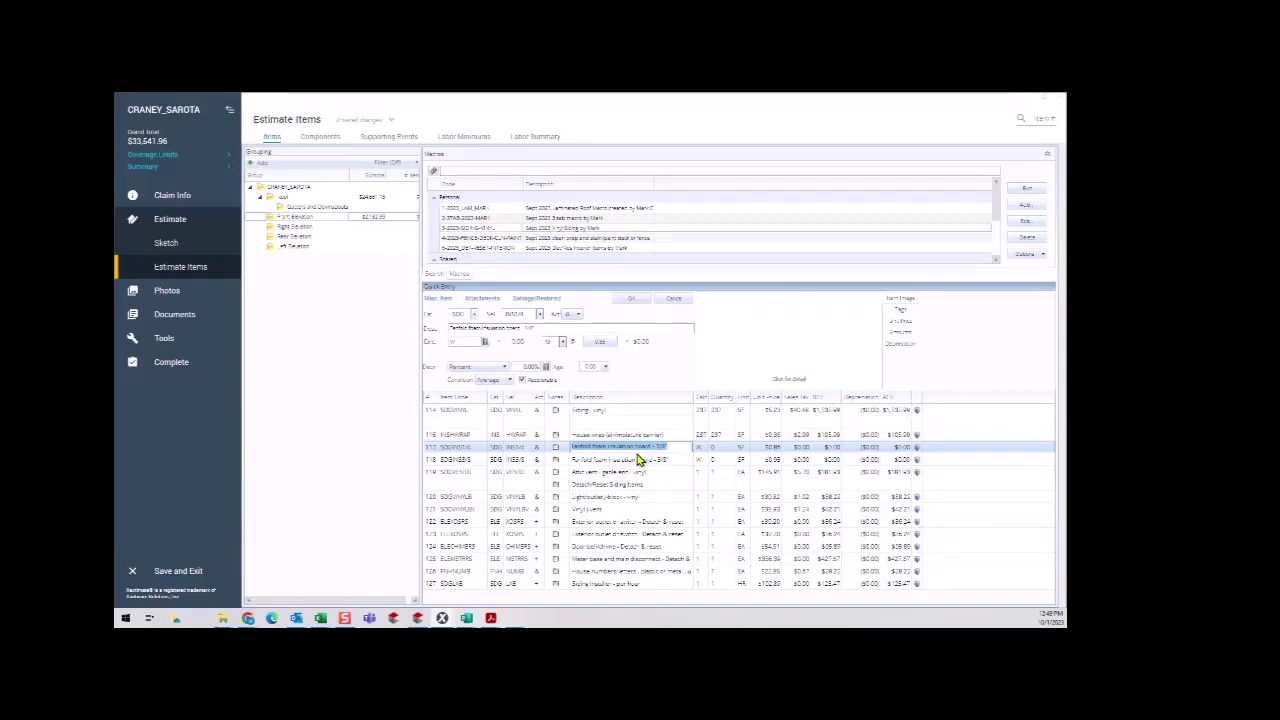
ctrl+click(433, 462)
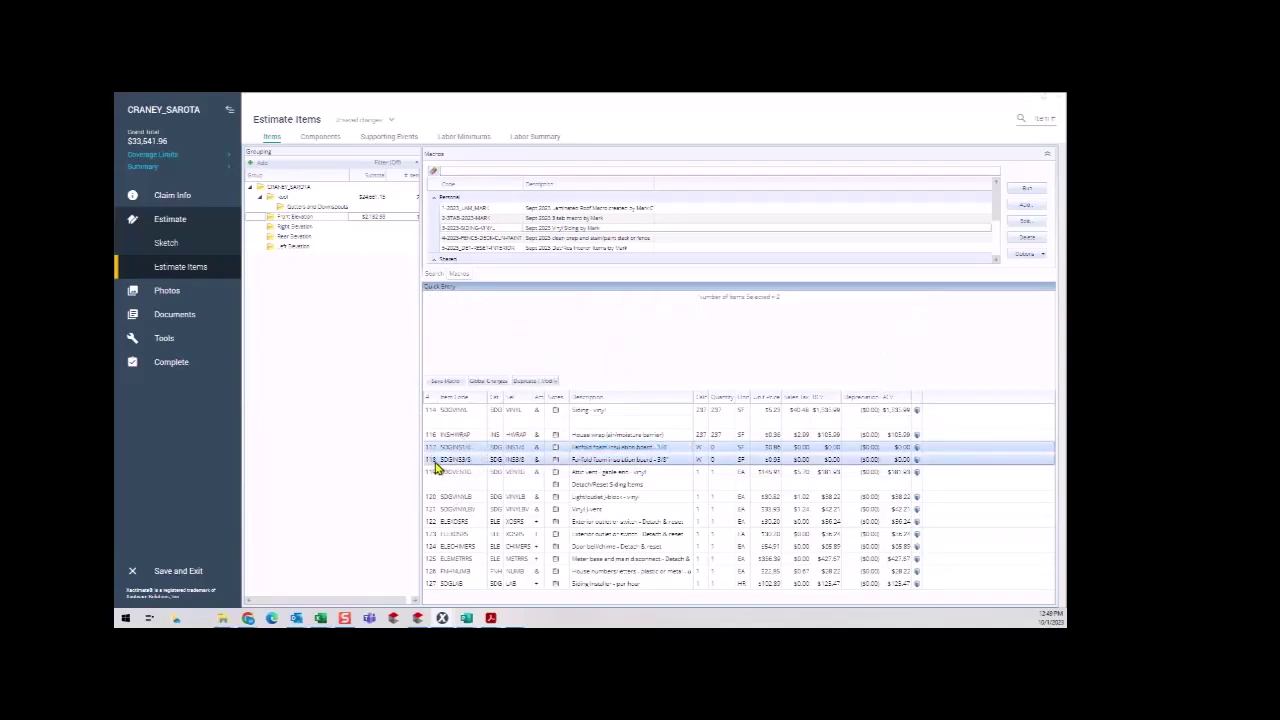
key(Delete)
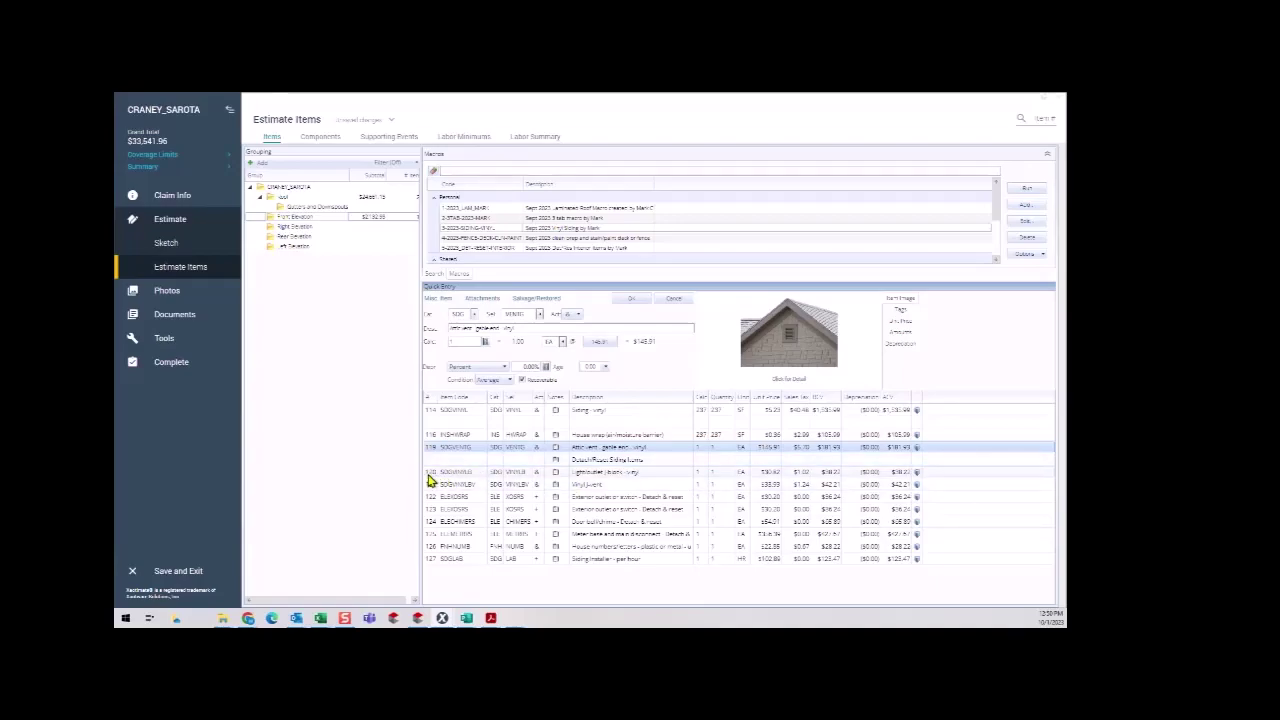
Set the Vinyl J-vent line (row 121) quantity to 3 EA.
click(428, 476)
click(621, 484)
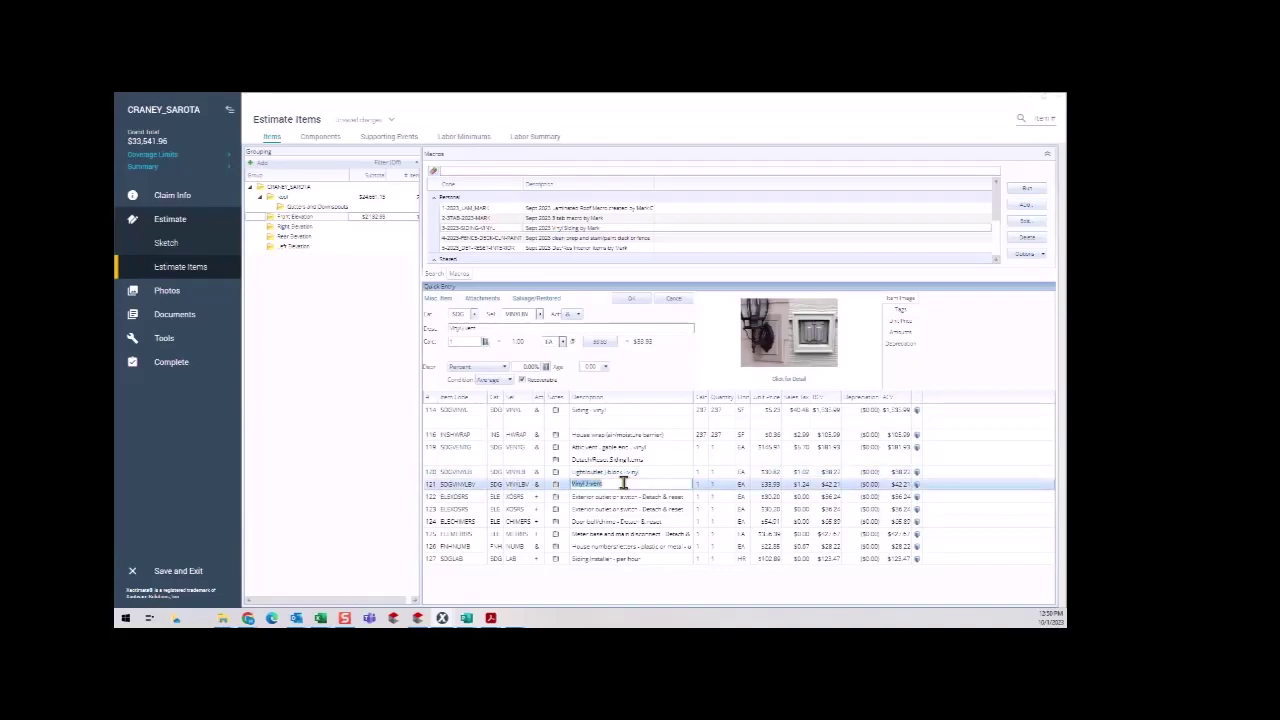
click(428, 488)
text(3)
click(667, 472)
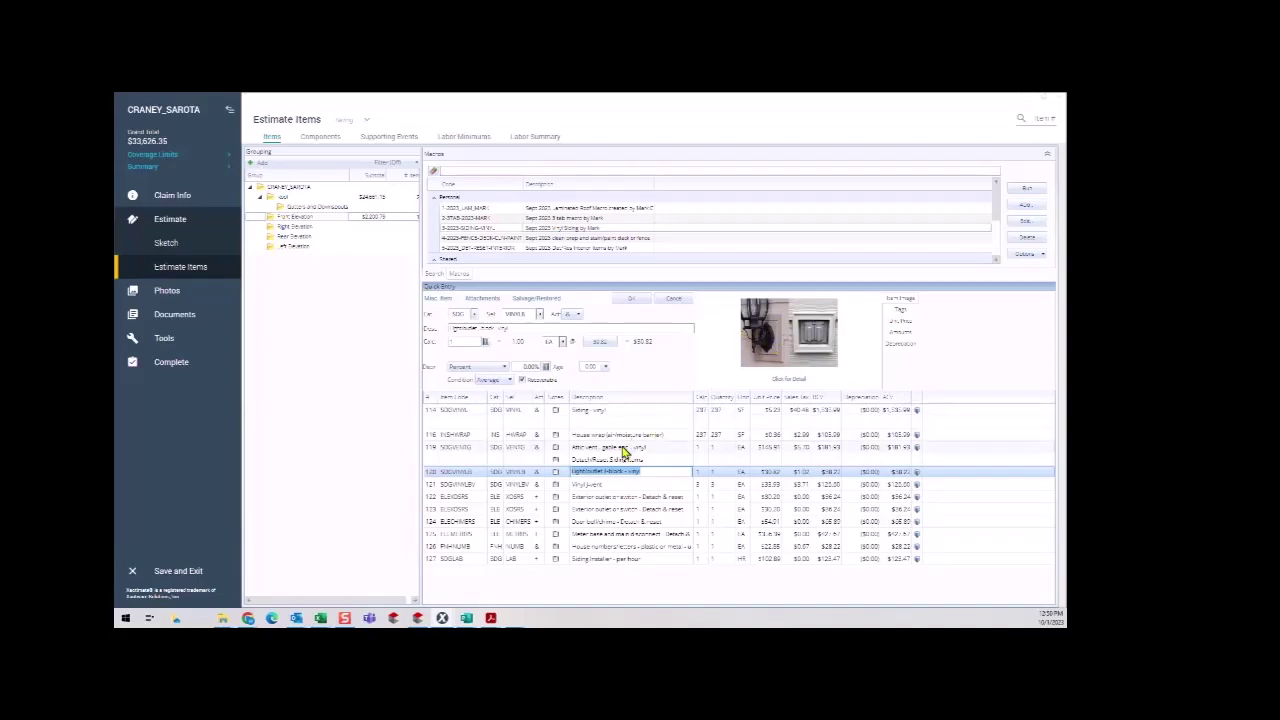
Delete the two outlet, doorbell chime, meter base and house numbers detach & reset lines.
click(427, 498)
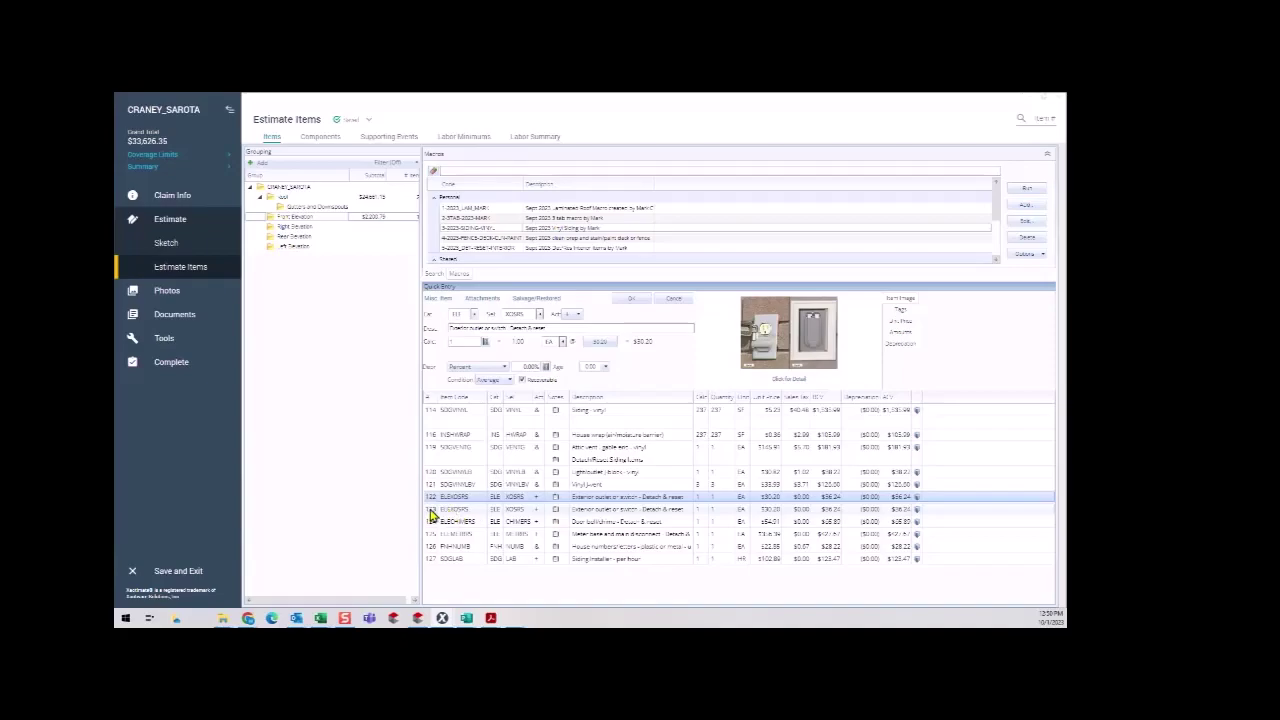
shift+click(432, 512)
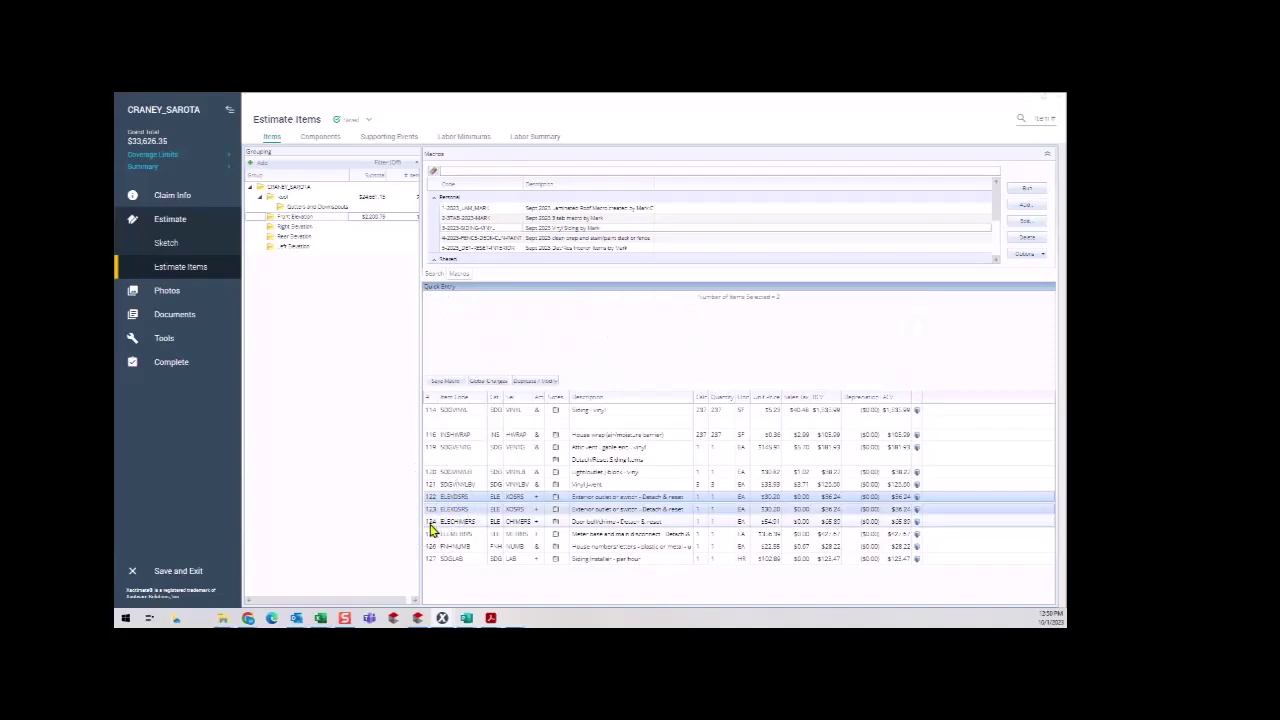
shift+click(432, 525)
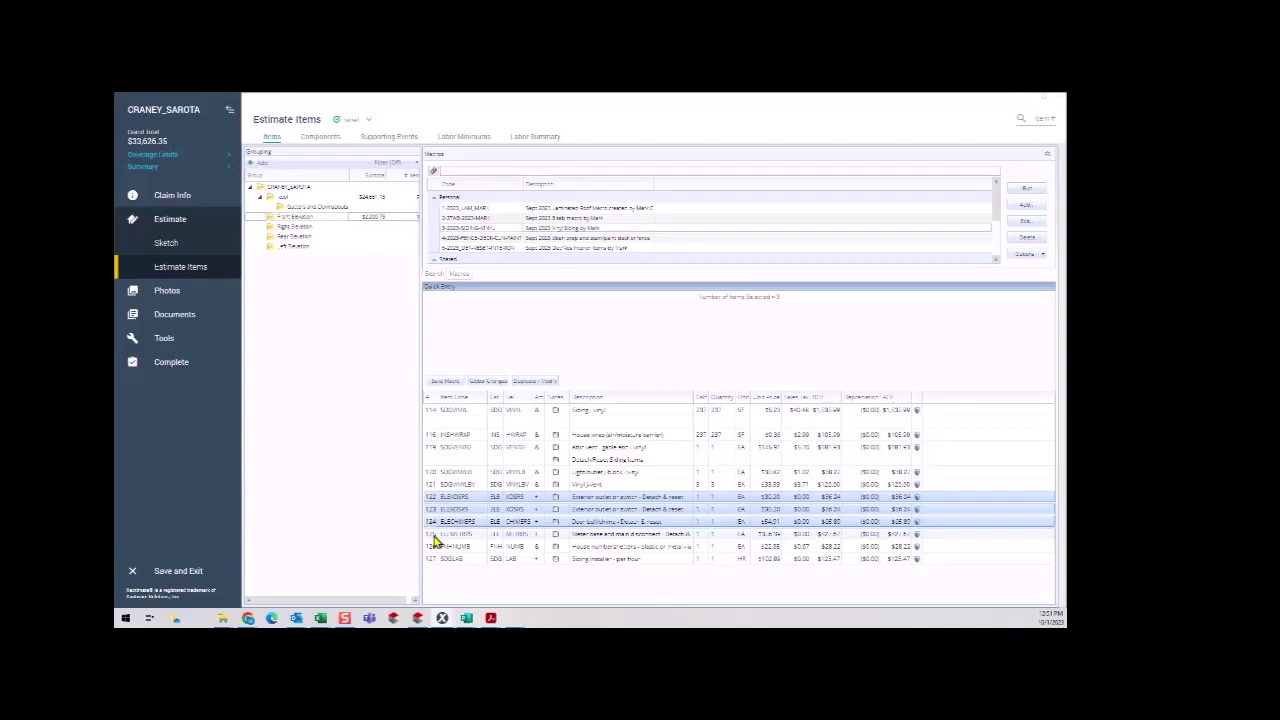
ctrl+click(437, 535)
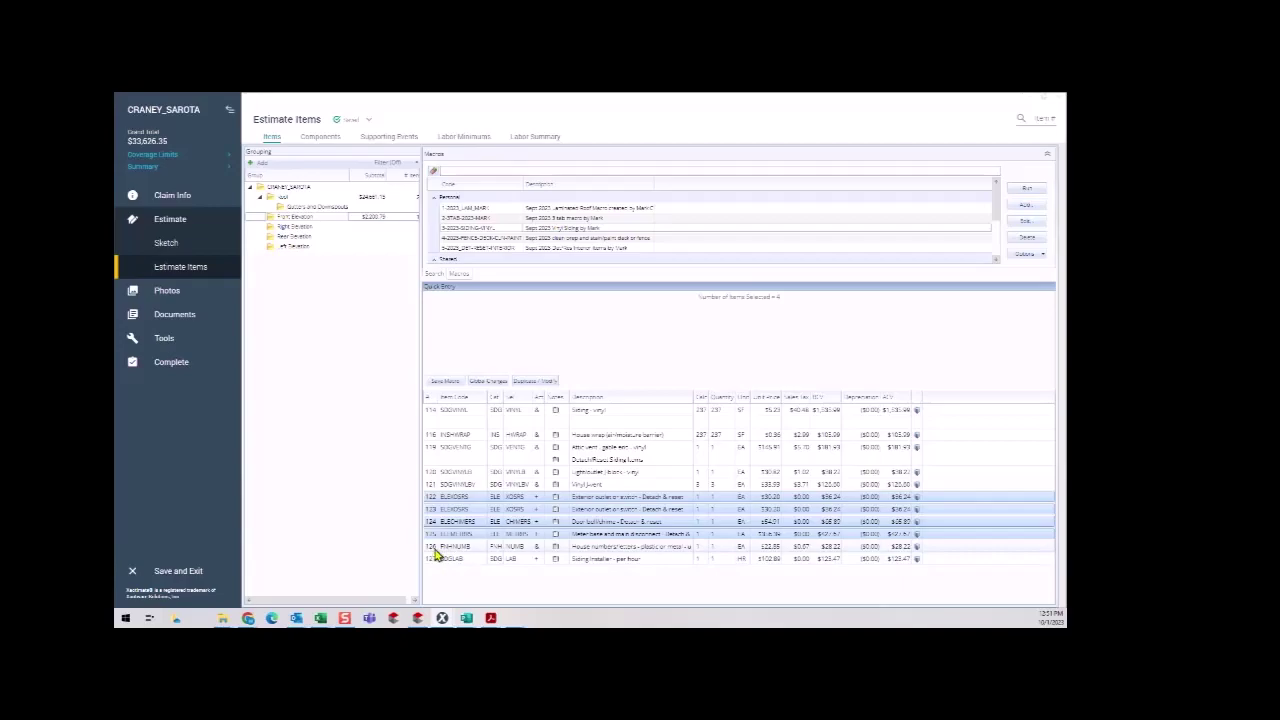
ctrl+click(437, 547)
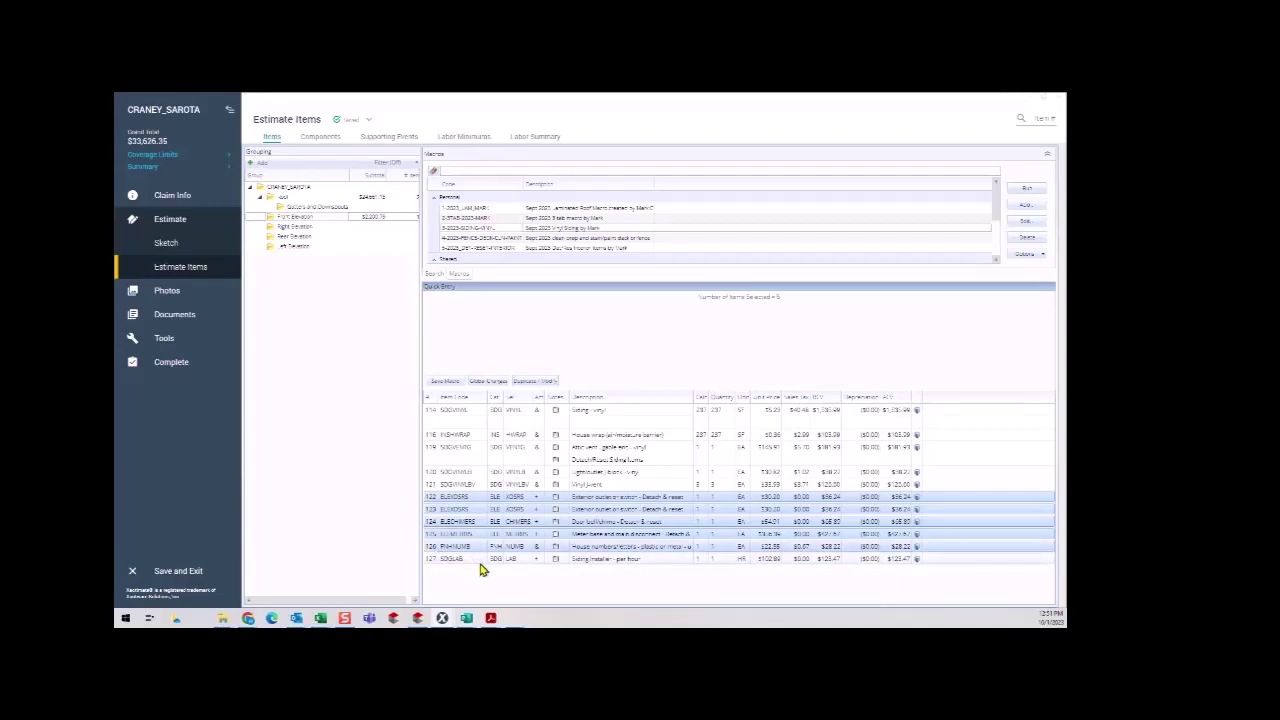
key(Delete)
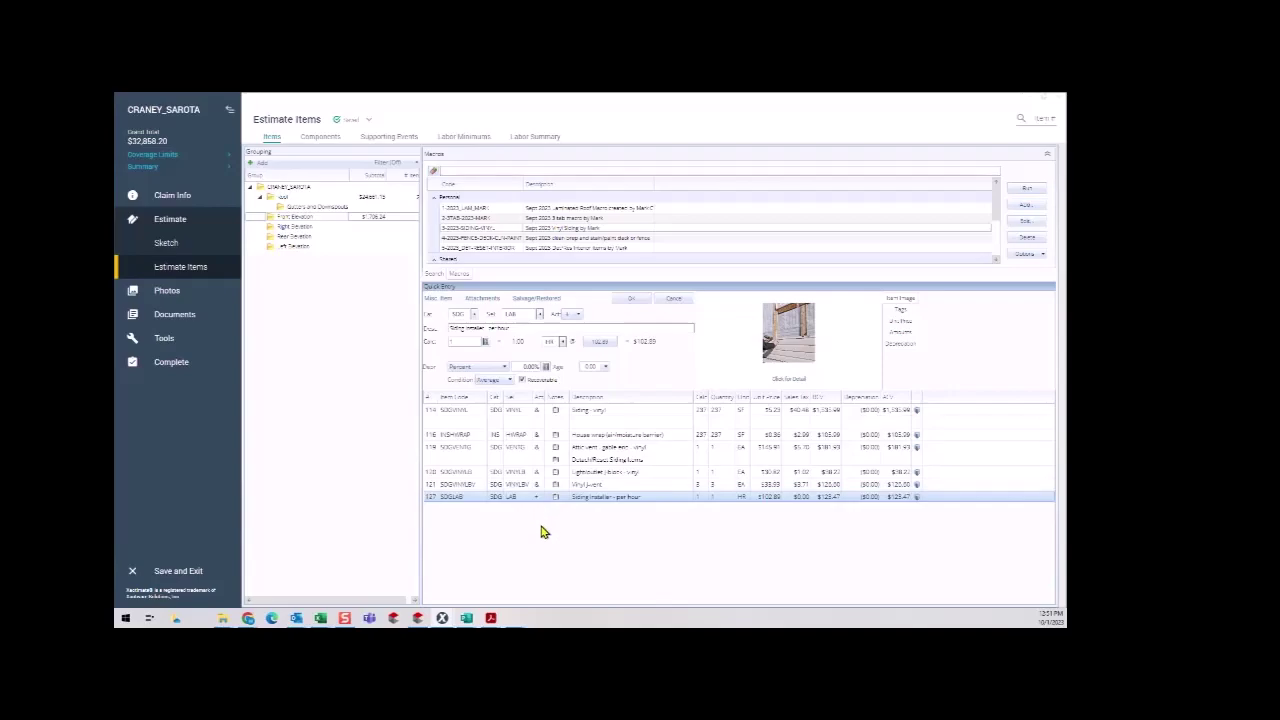
Select just the 237 SF Siding - vinyl and House wrap lines in Front Elevation.
click(432, 414)
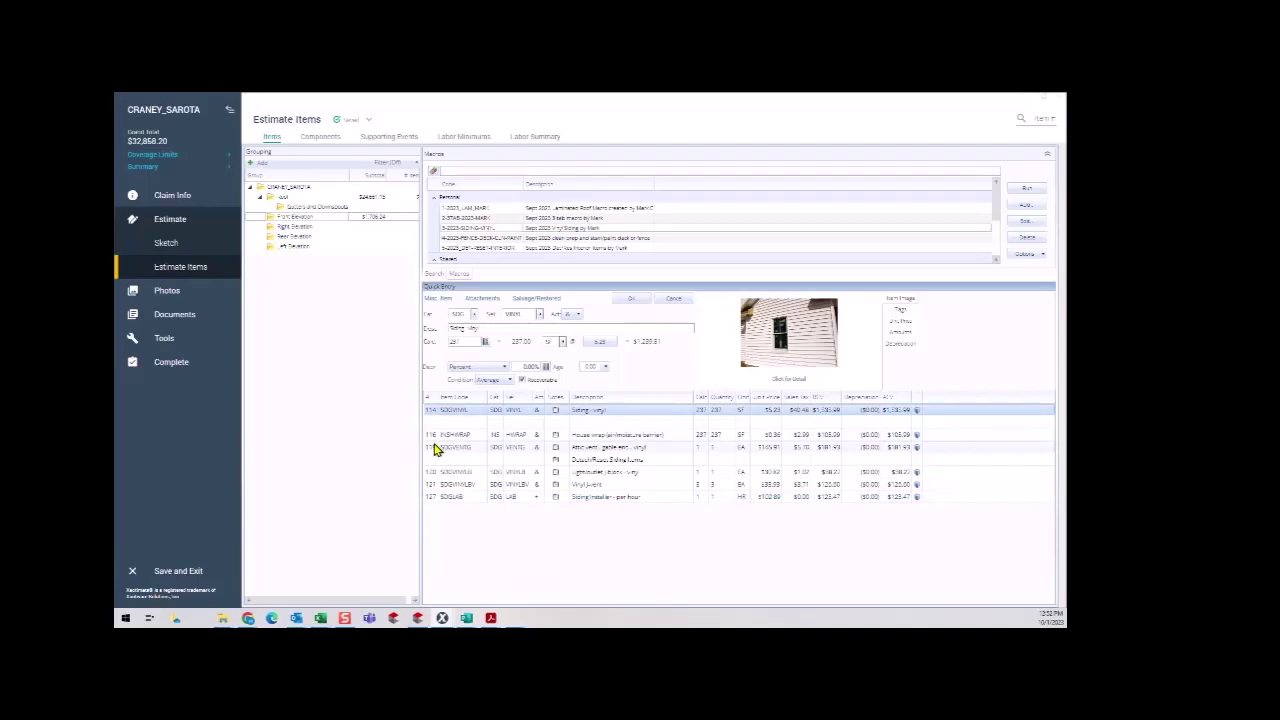
shift+click(434, 449)
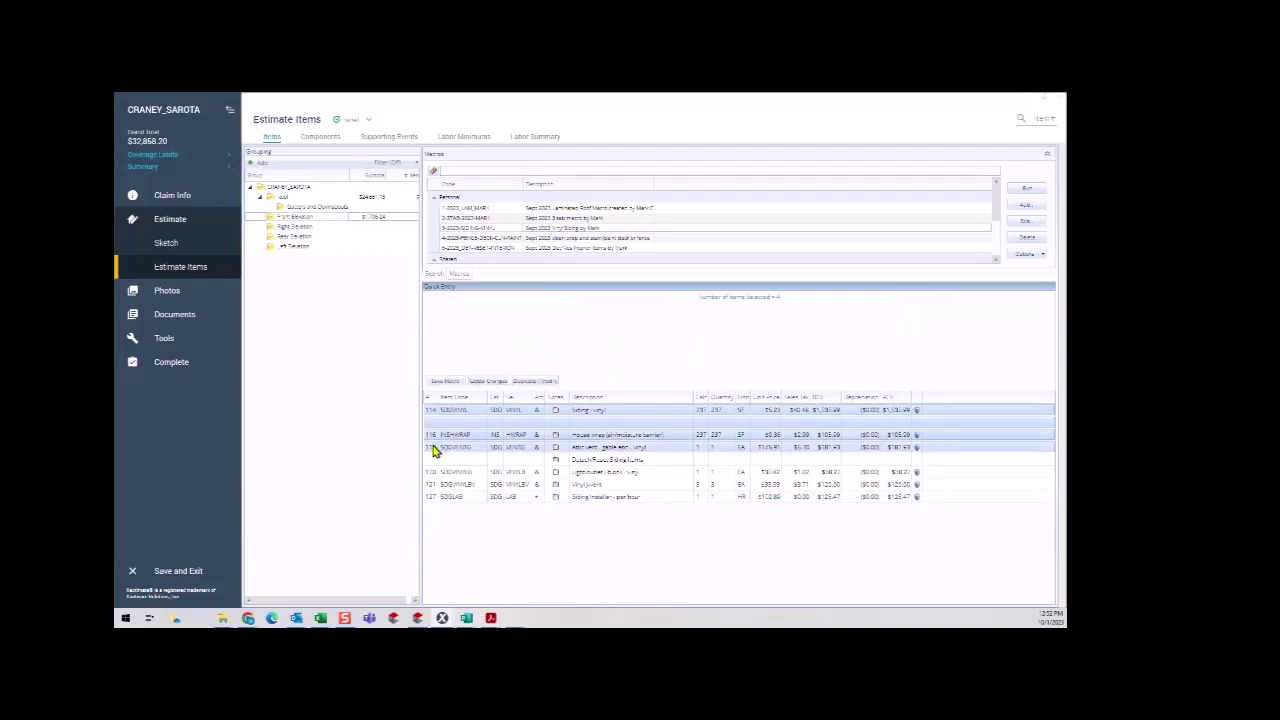
ctrl+click(434, 447)
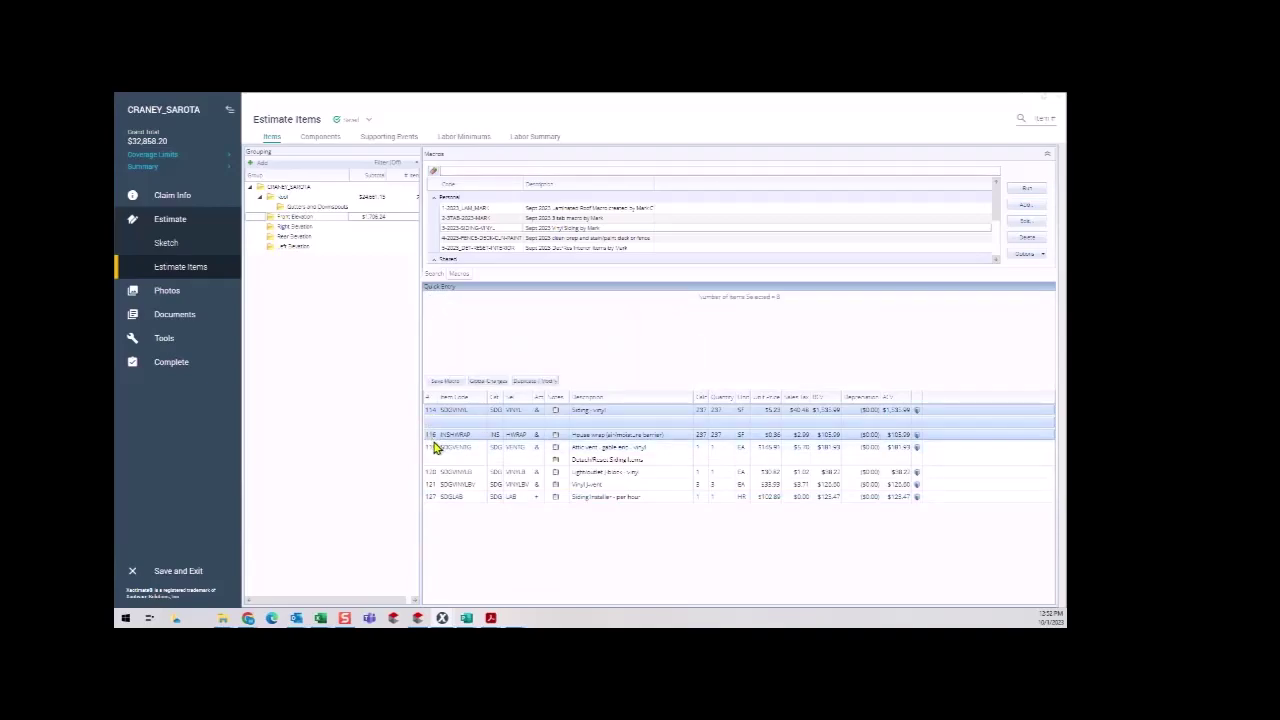
drag(432, 436, 430, 451)
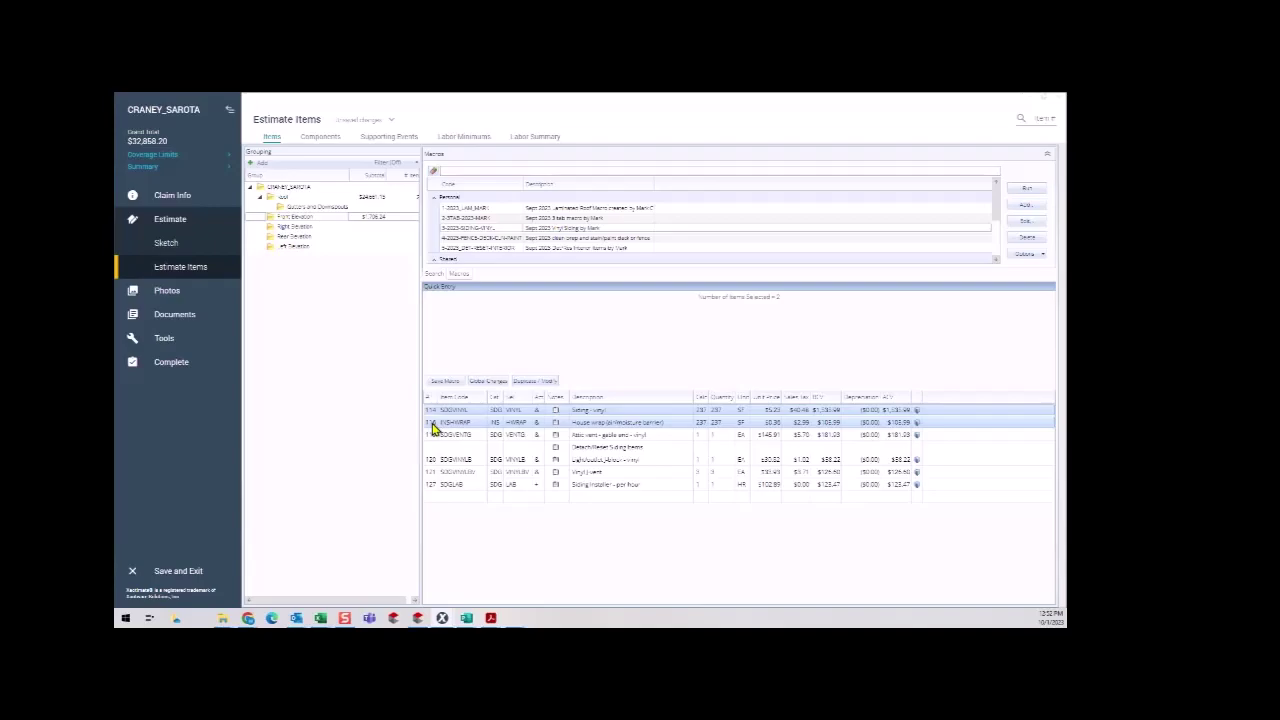
mouse_move(432, 428)
mouse_down()
mouse_move(386, 390)
mouse_move(297, 227)
mouse_move(400, 403)
mouse_move(432, 423)
mouse_up()
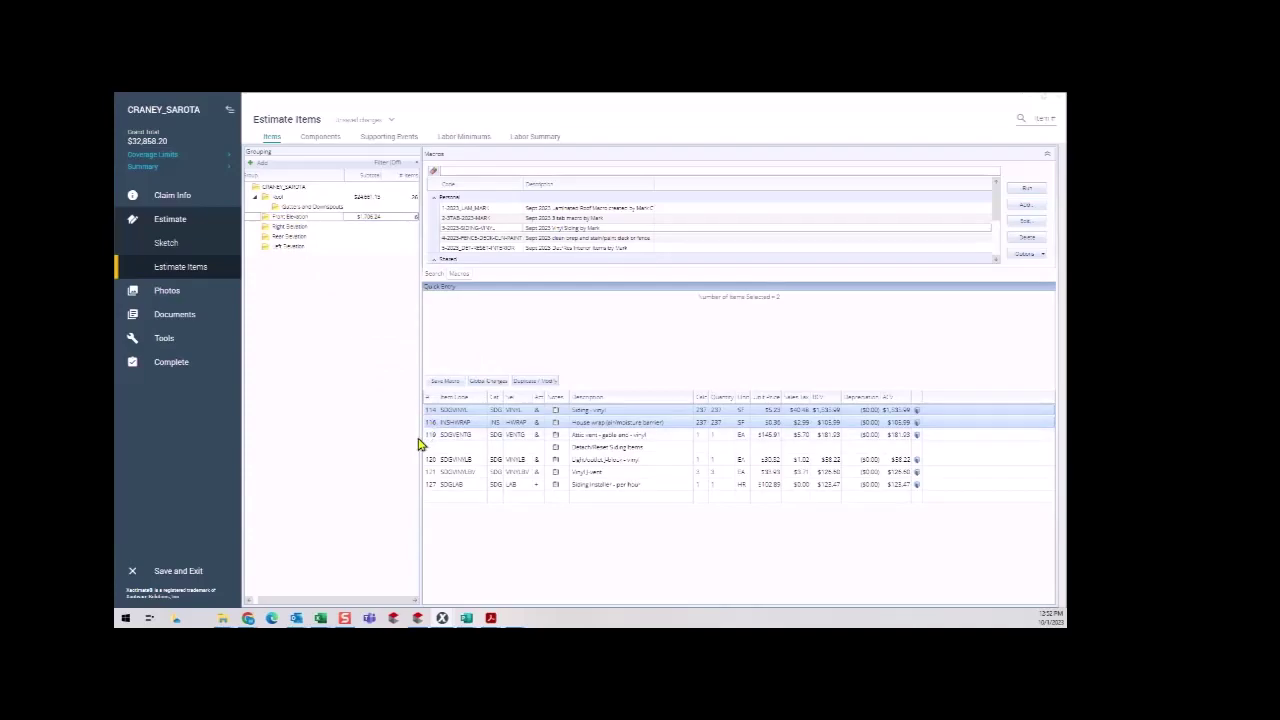
Paste the Siding - vinyl and House wrap lines into Right, Rear and Left Elevation.
click(292, 227)
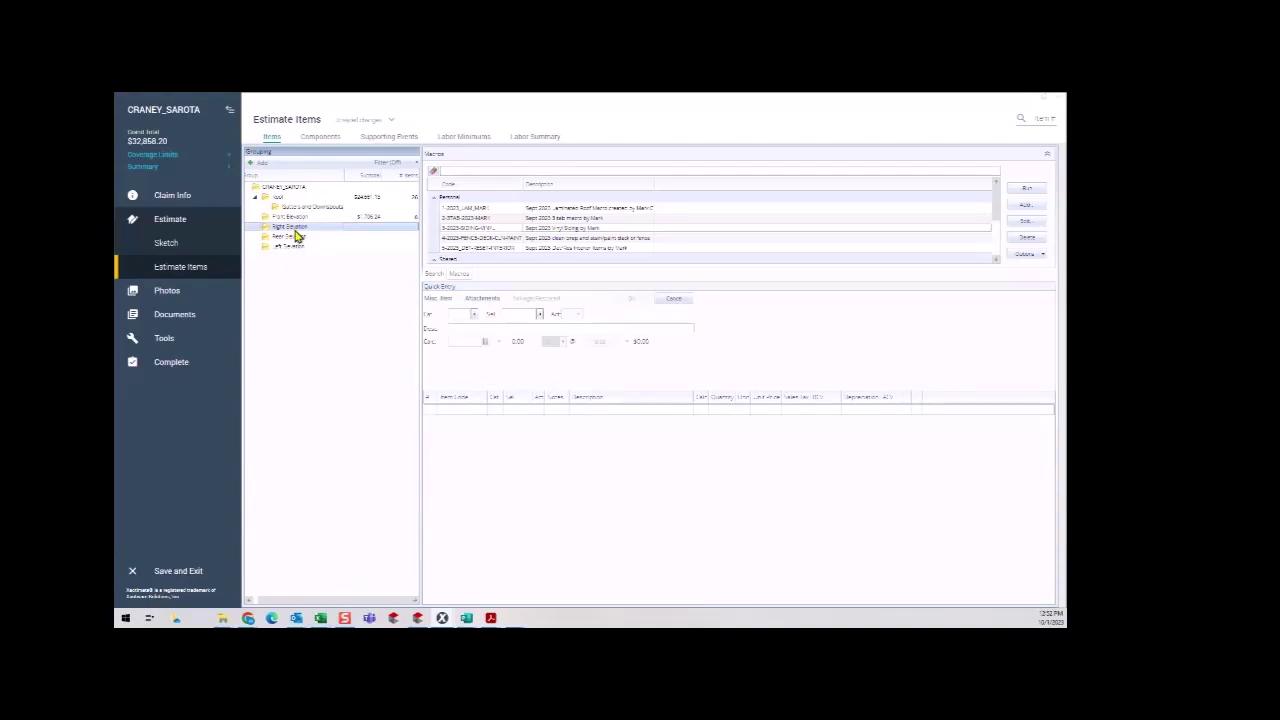
key(ctrl+v)
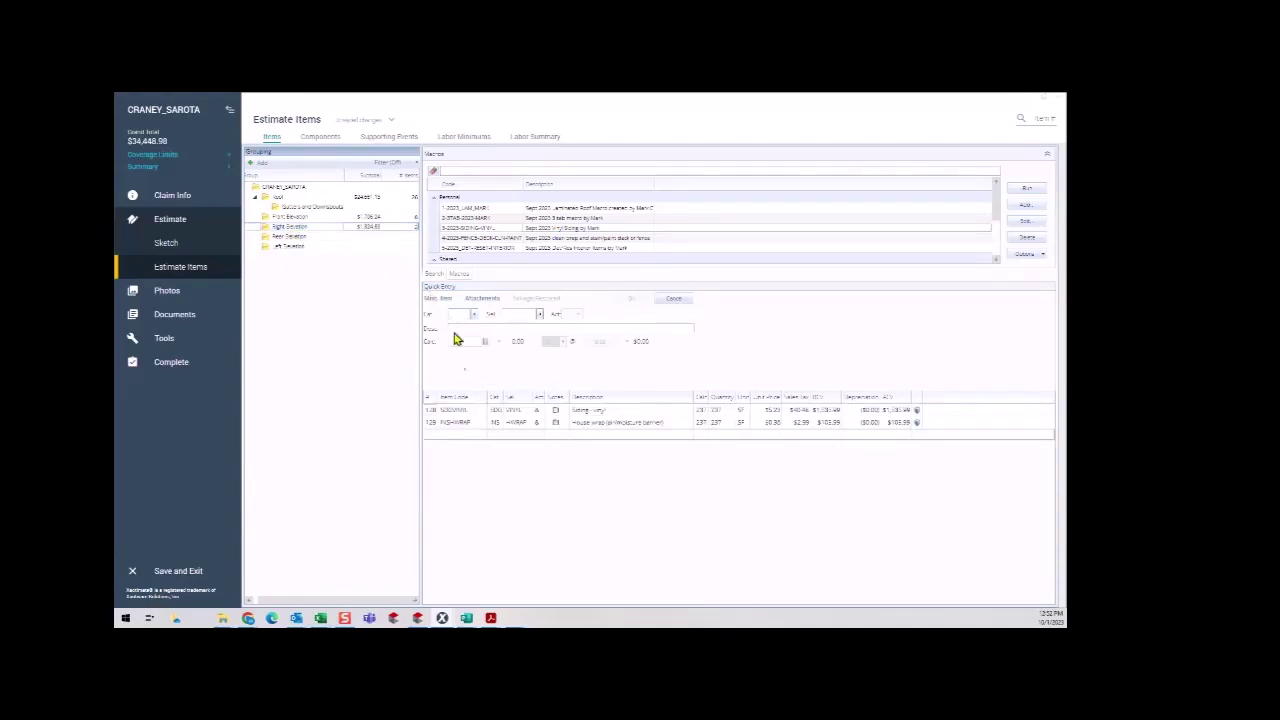
click(303, 237)
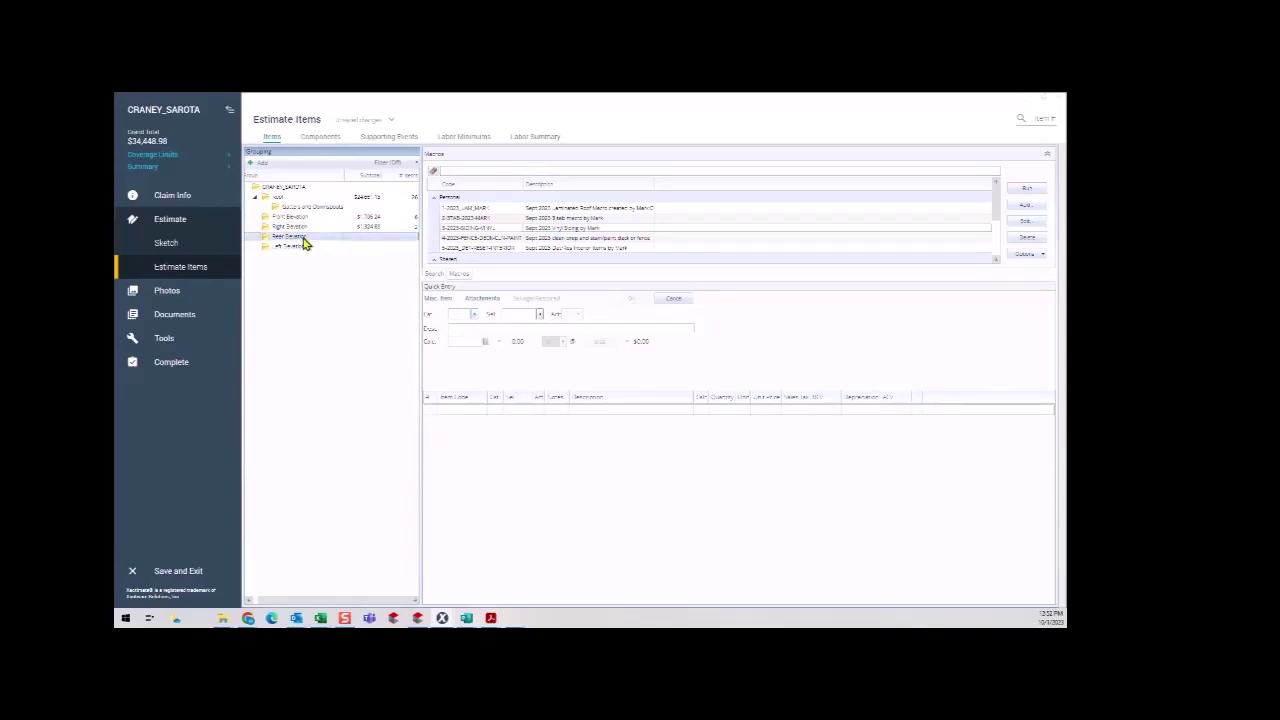
key(ctrl+v)
click(293, 247)
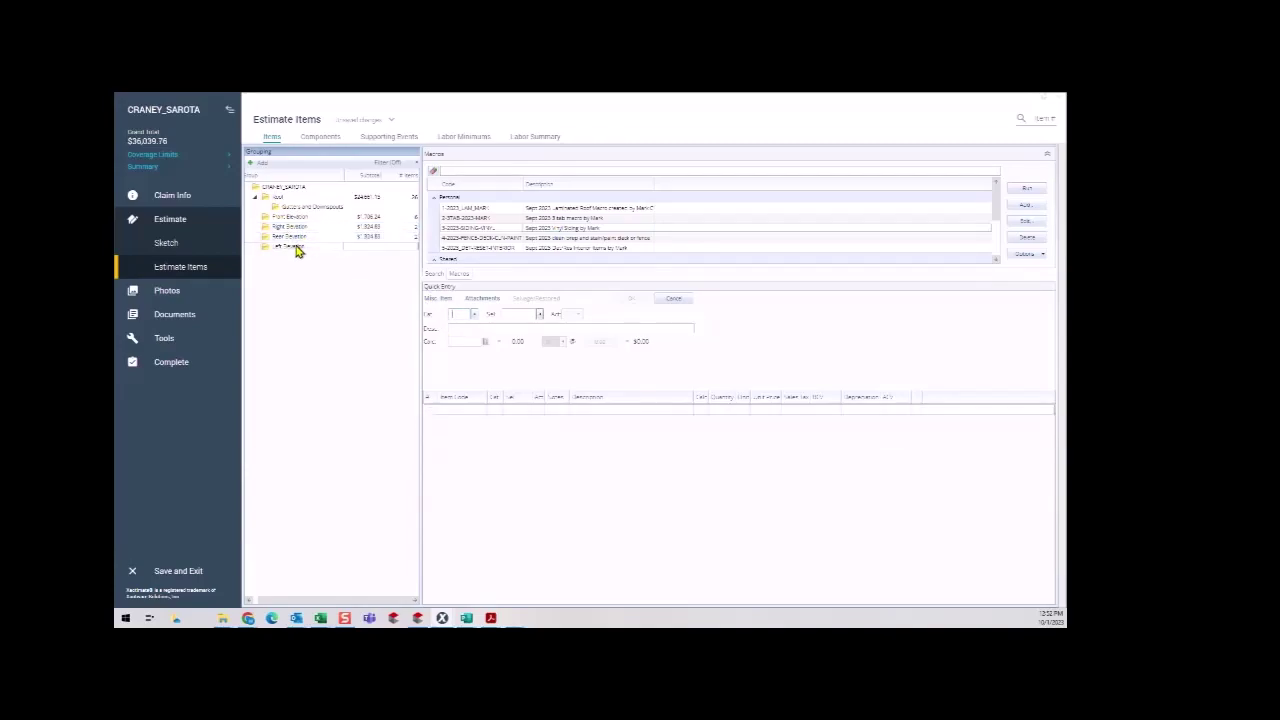
key(ctrl+v)
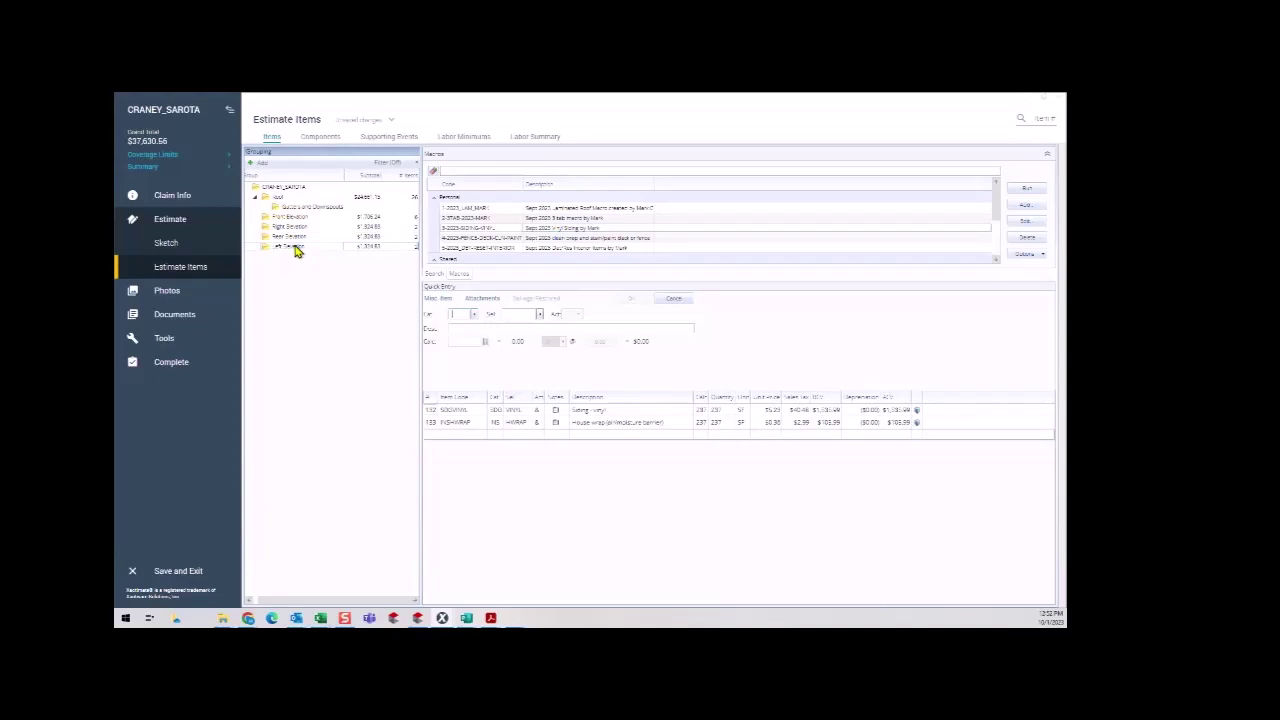
Check the pasted Siding - vinyl line's 237 SF quantity in Right Elevation.
click(286, 227)
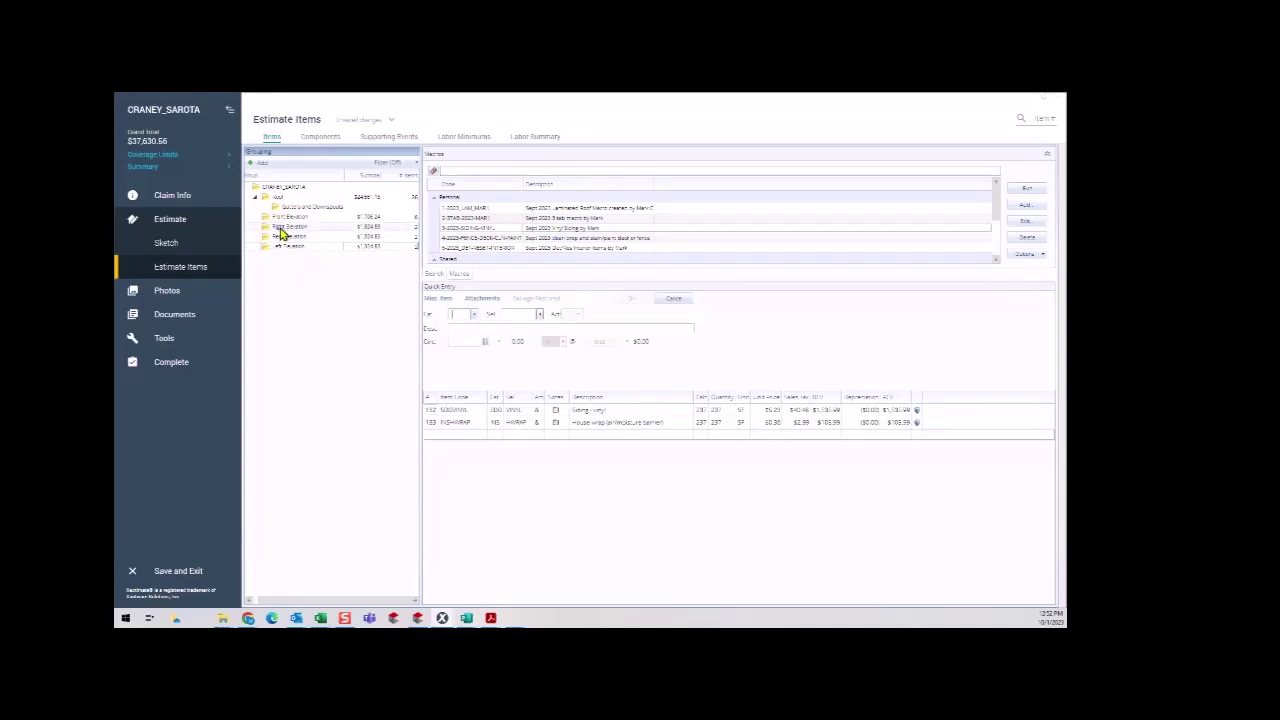
click(716, 413)
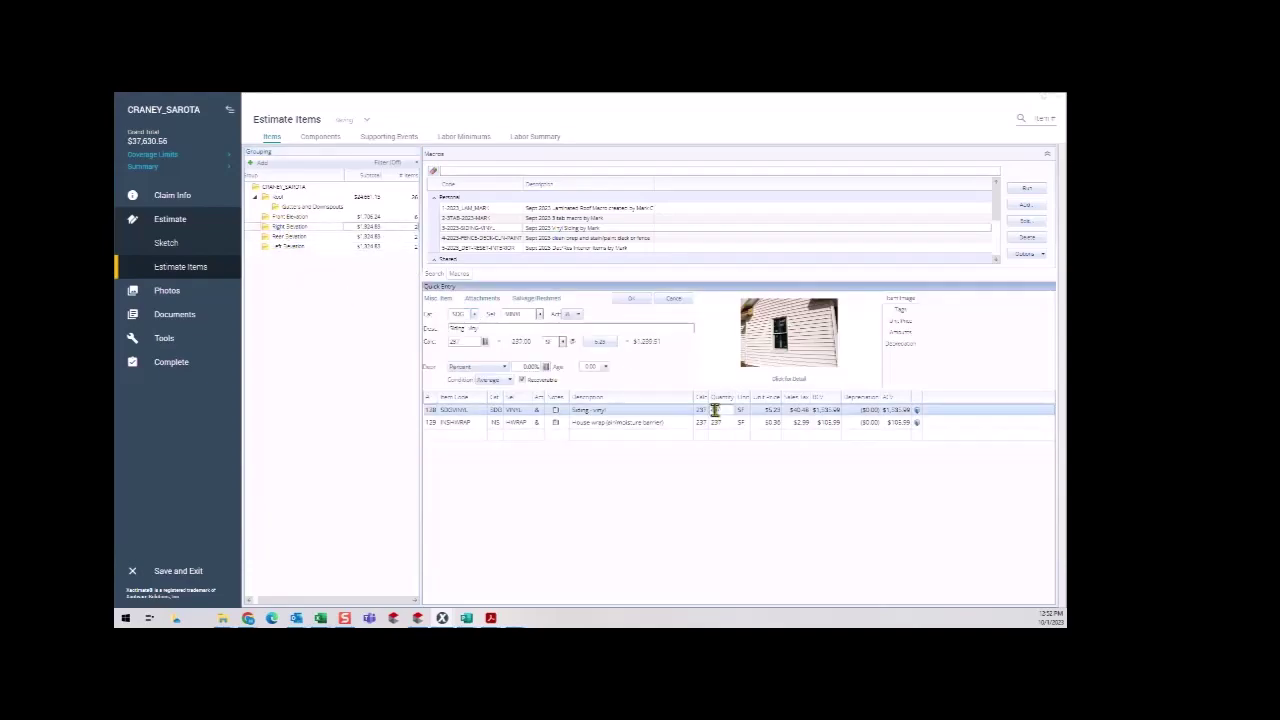
click(700, 412)
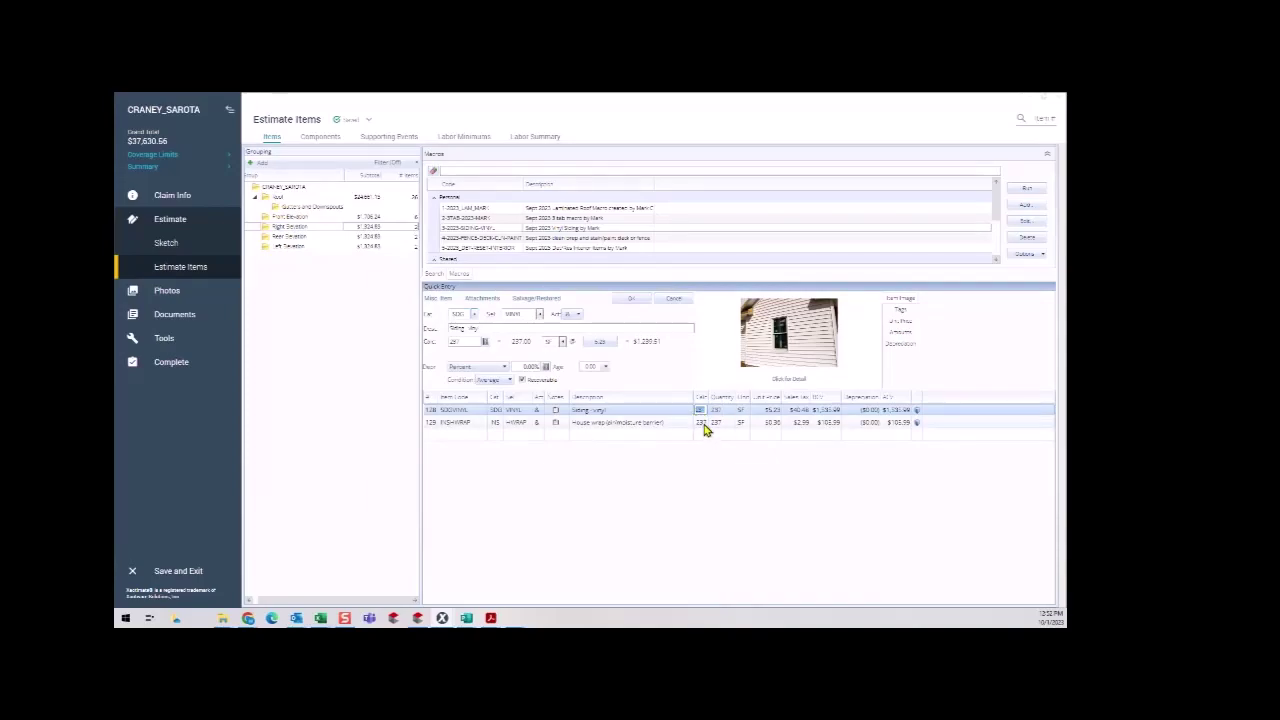
click(305, 245)
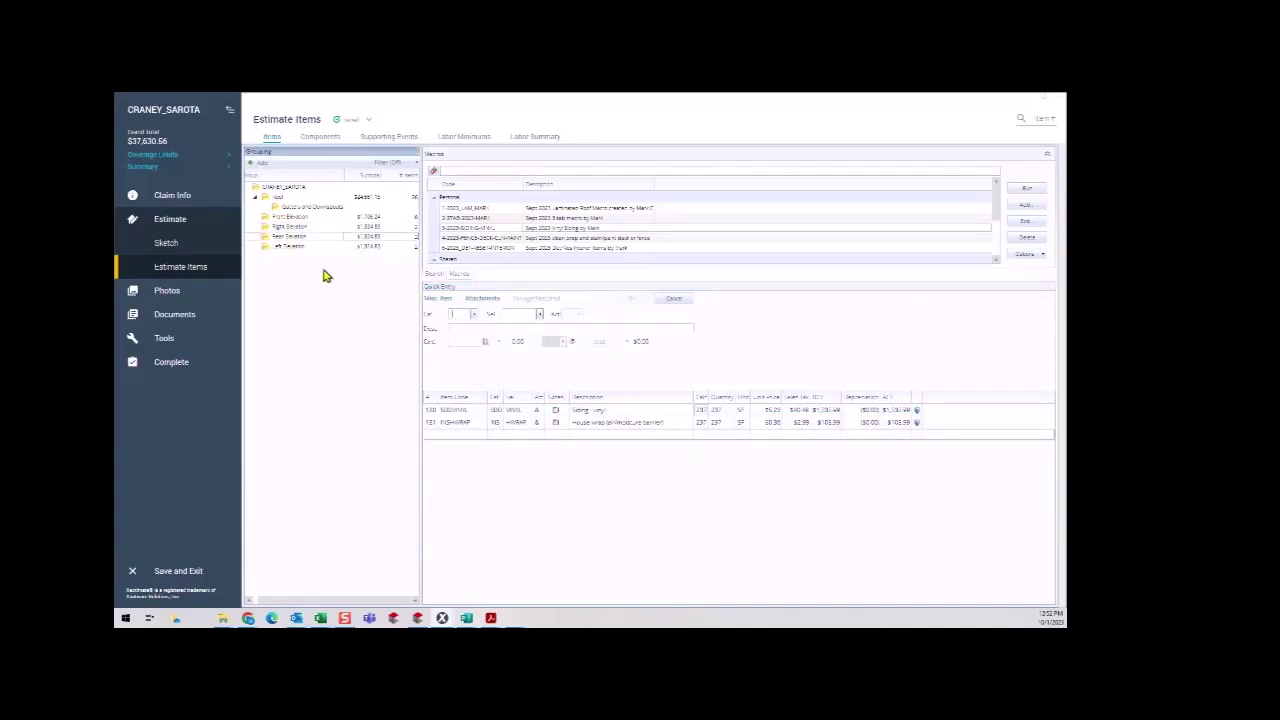
Add a new estimate group named 'Debris Removal'.
click(284, 248)
click(255, 170)
text(Debris Removal)
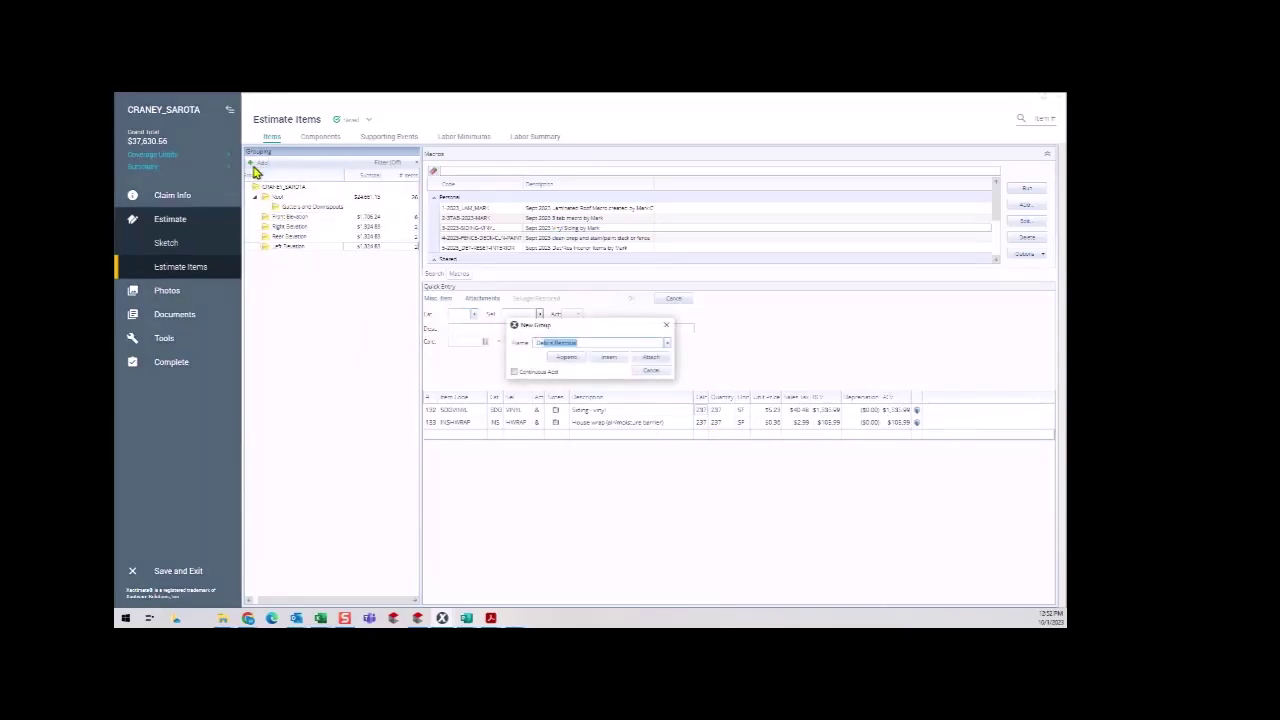
key(Return)
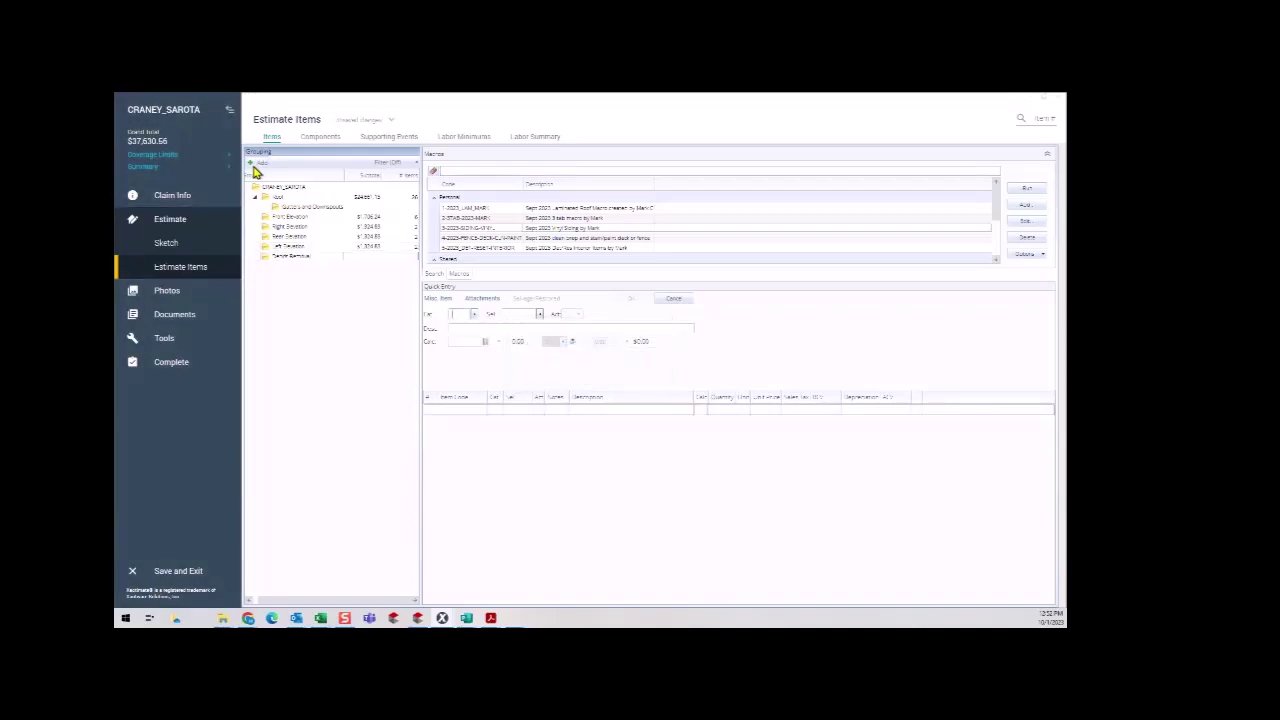
Browse the category lookup for GENERAL DEMOLITION, then close it without adding a line.
click(475, 315)
double_click(477, 317)
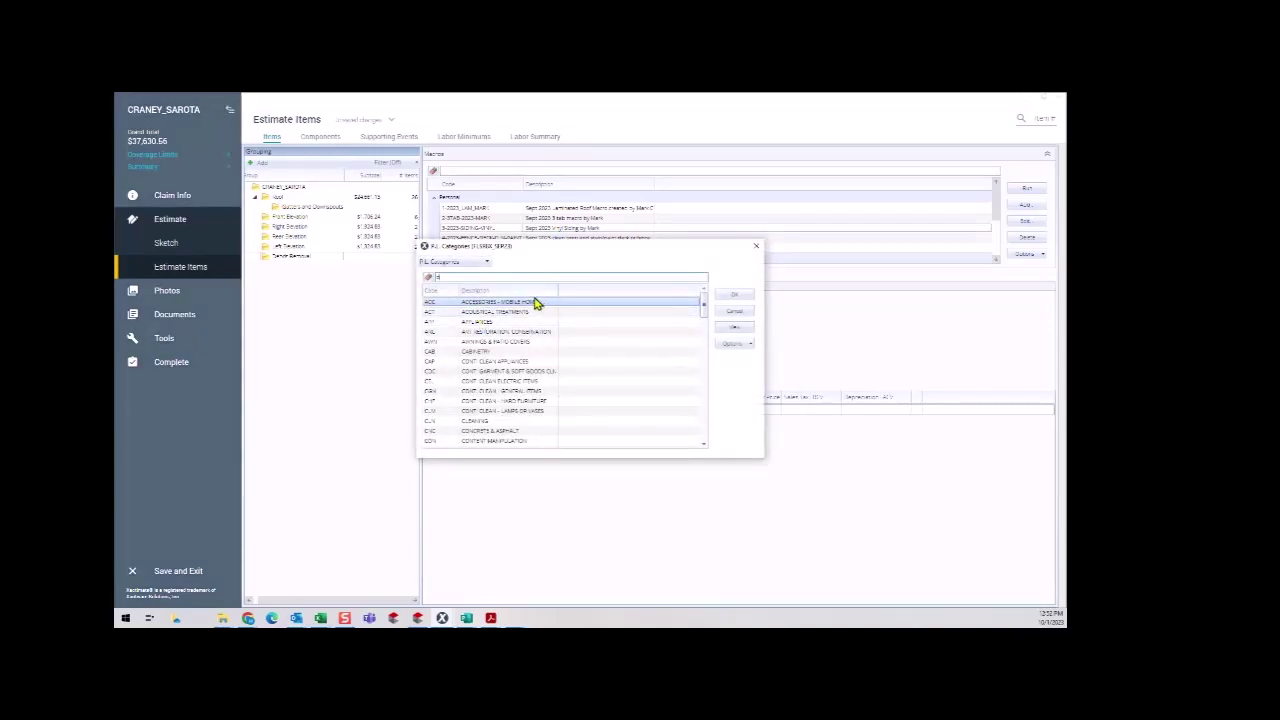
text(dmo)
click(734, 296)
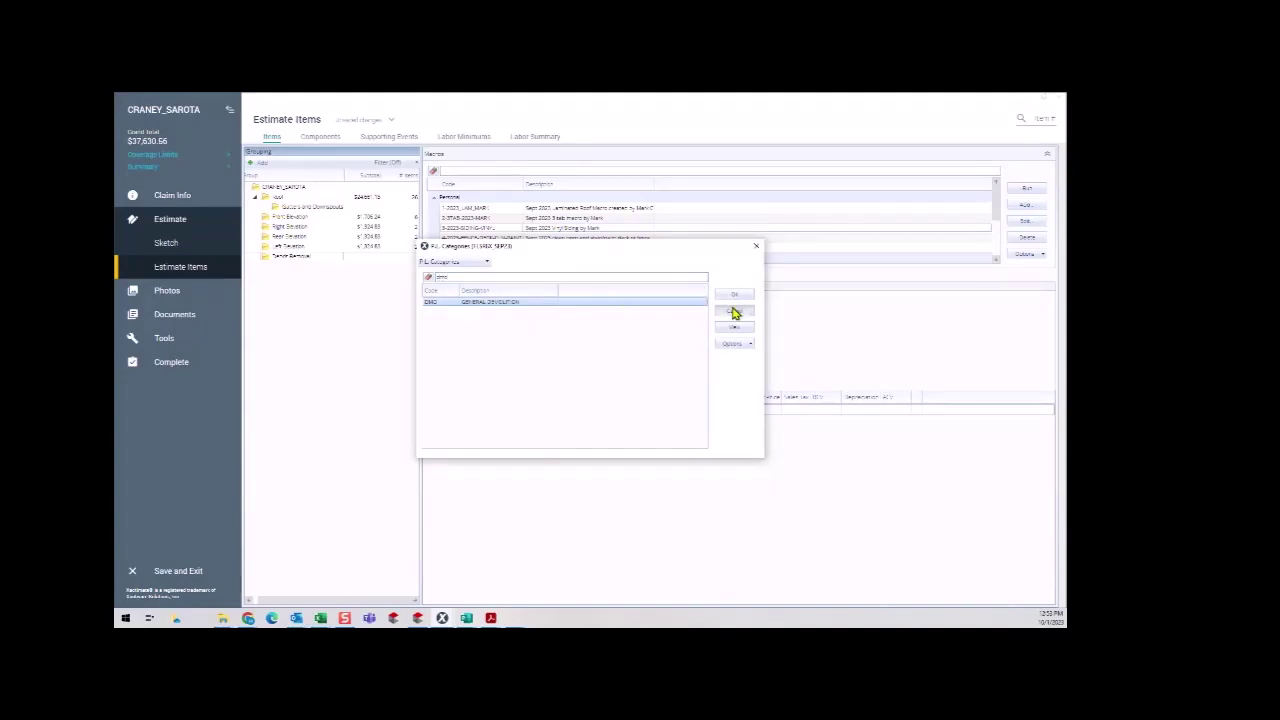
double_click(475, 320)
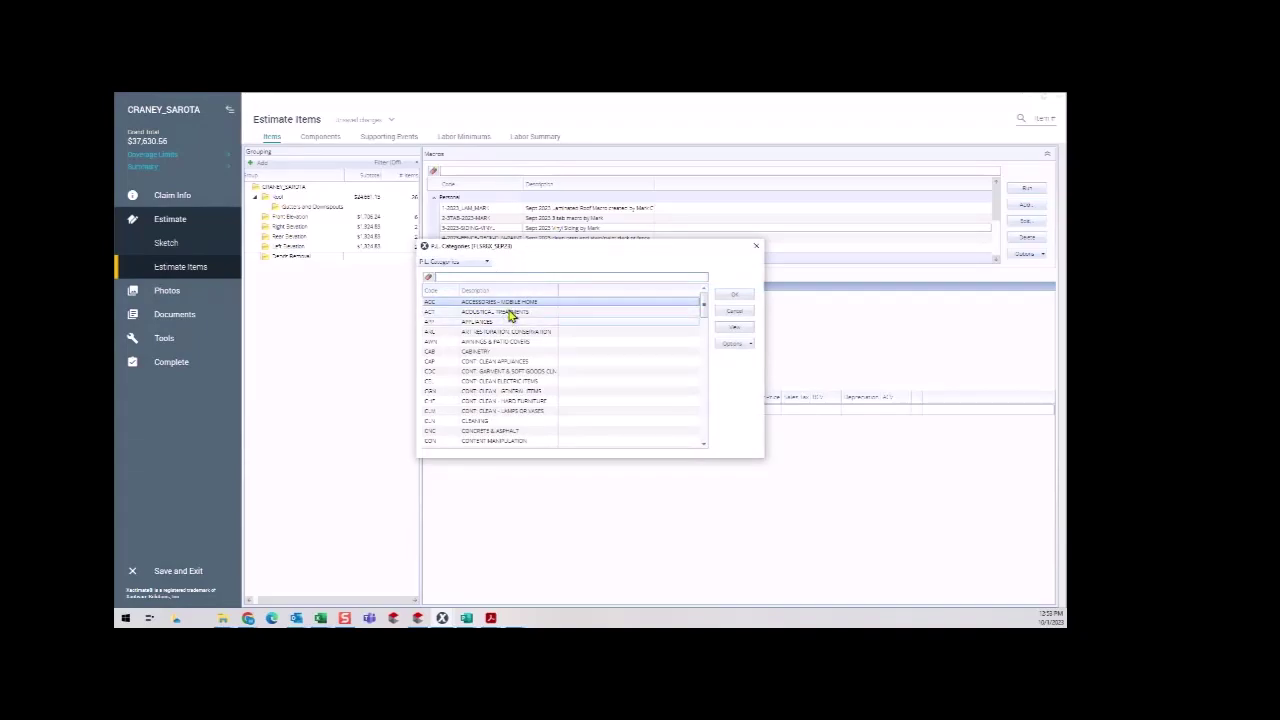
text(demo)
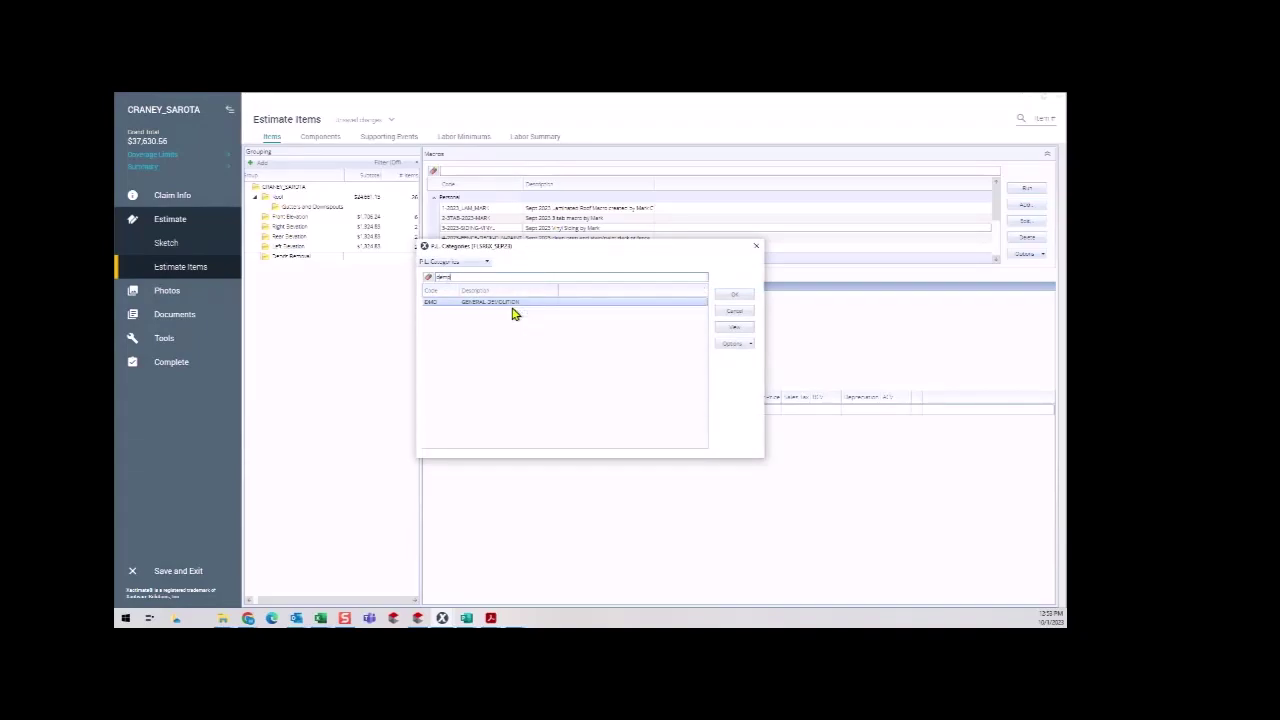
click(513, 301)
click(731, 312)
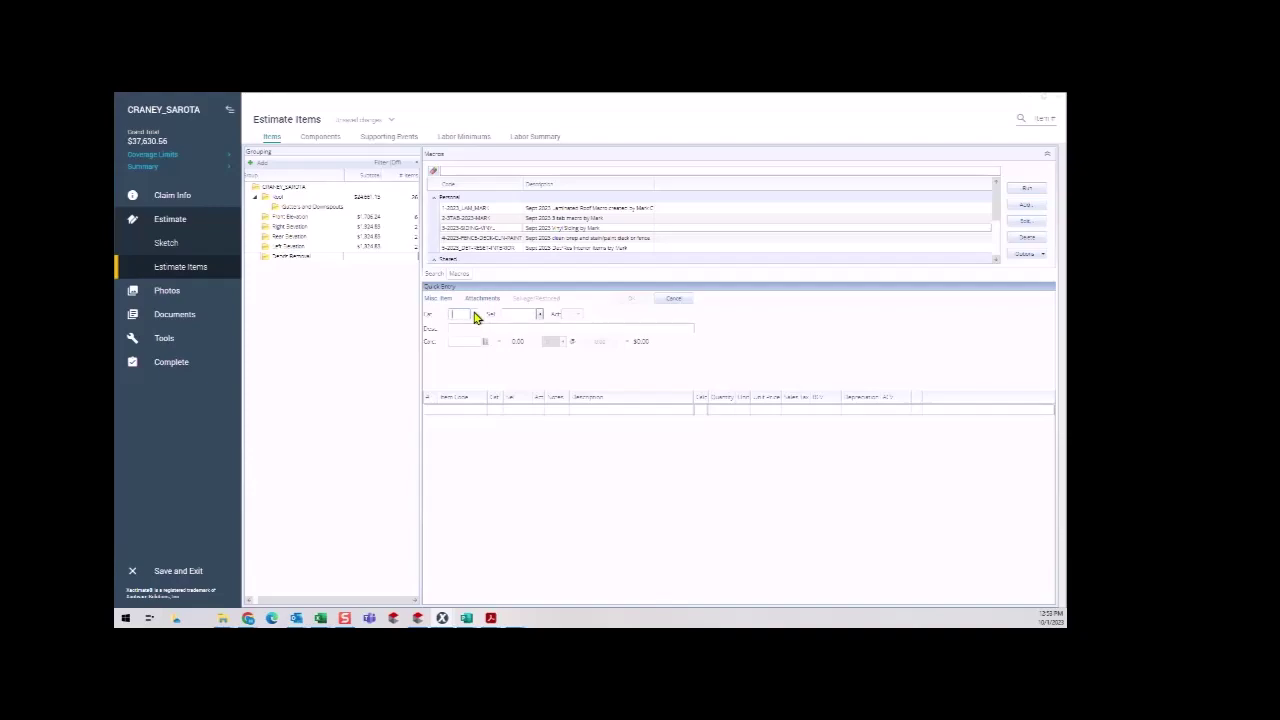
Search all price list items for 'tandem a' and add the tandem axle dump trailer line (1 EA, $261.37).
double_click(476, 317)
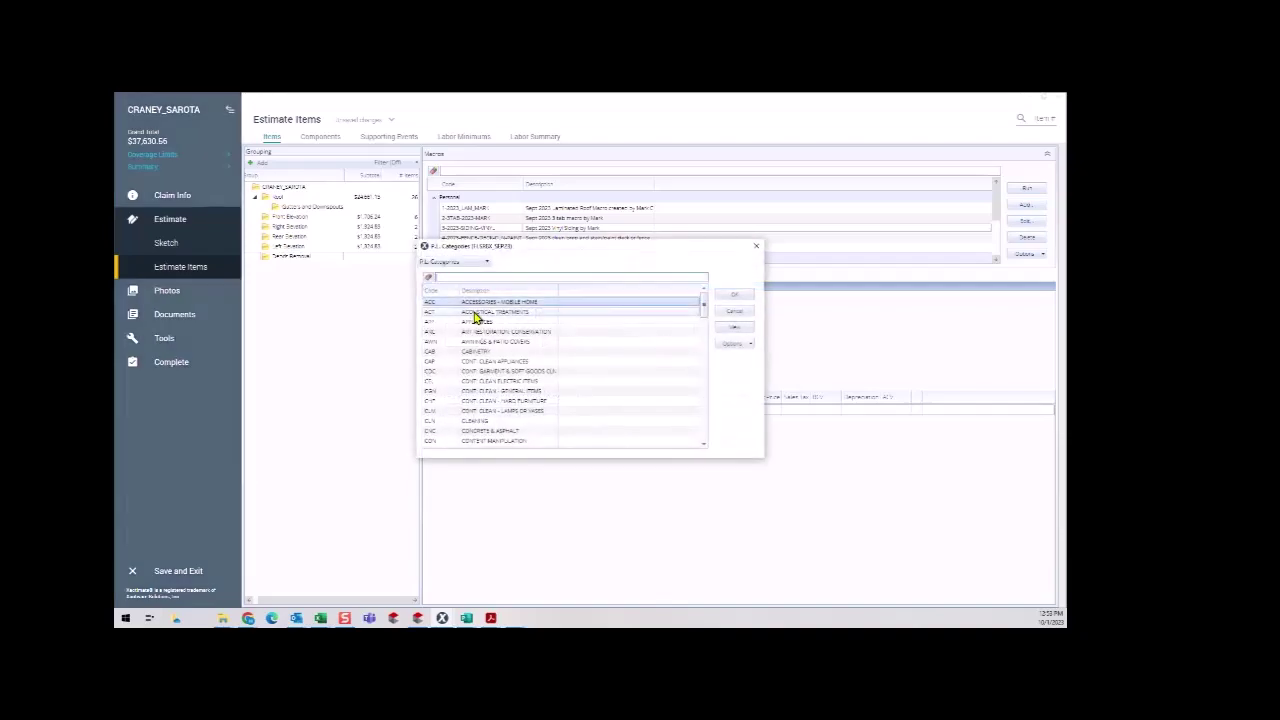
click(458, 262)
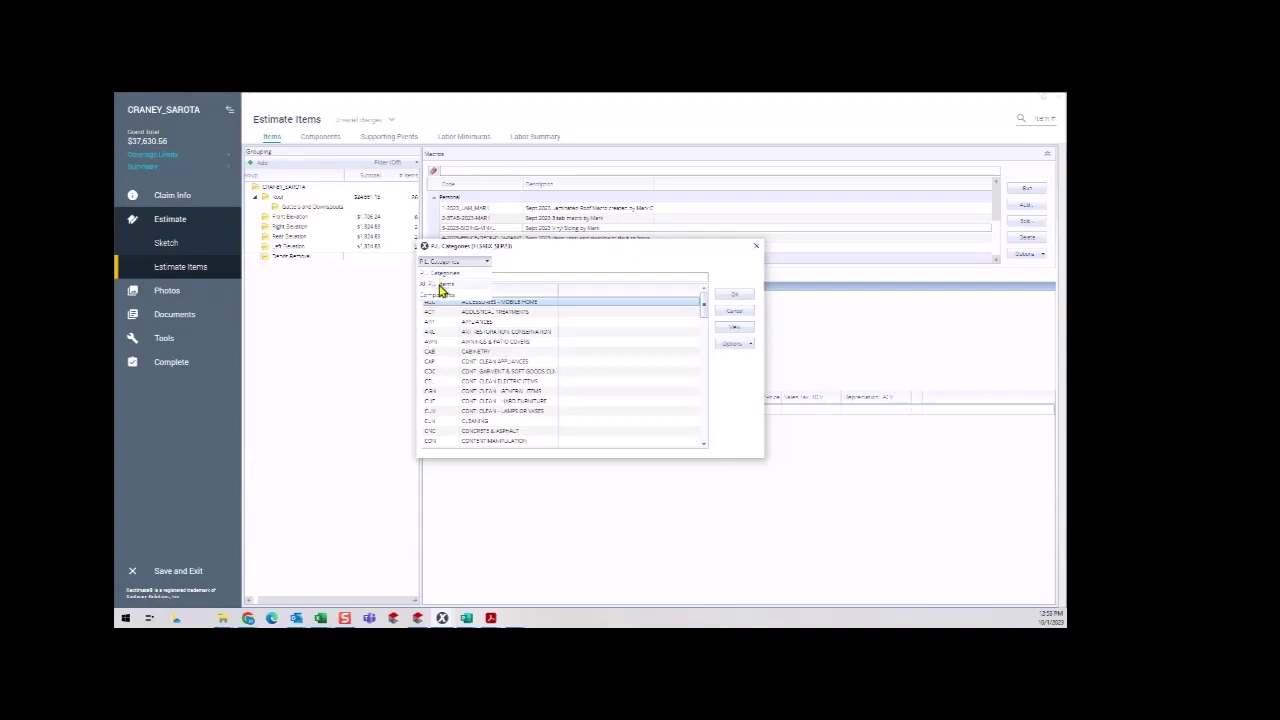
click(440, 287)
text(sumpster)
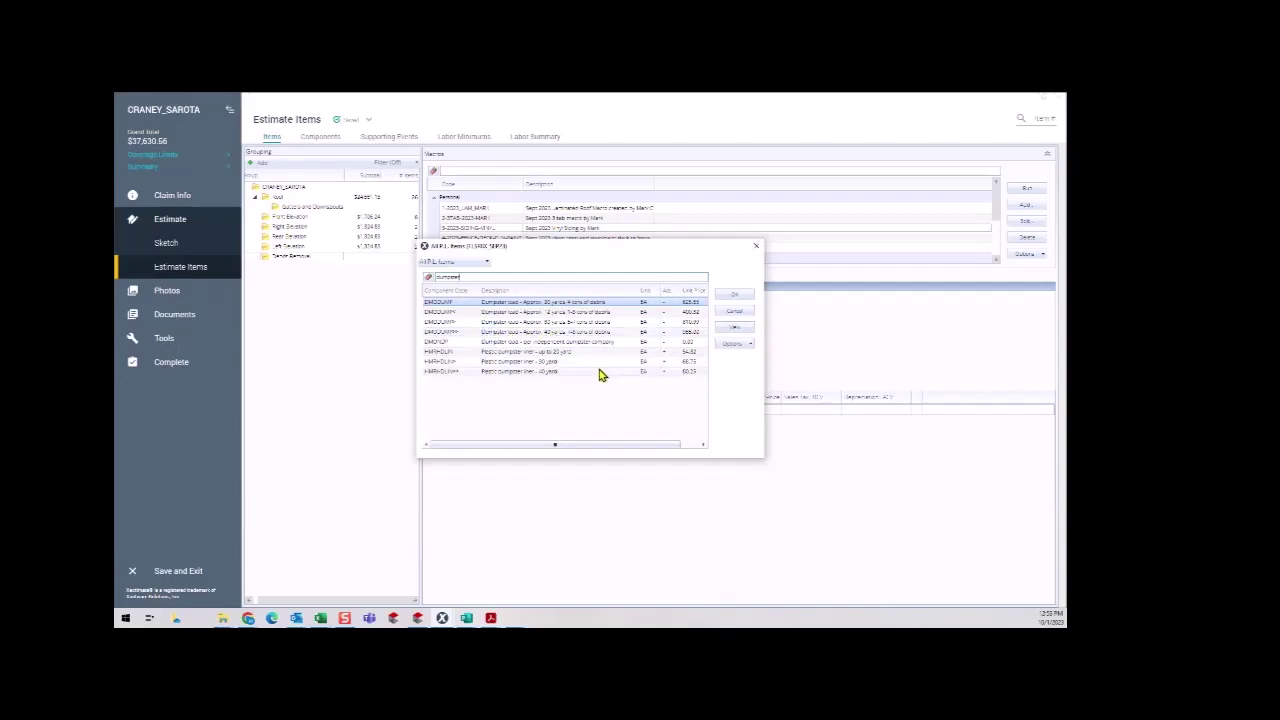
double_click(469, 277)
text(tandem ax)
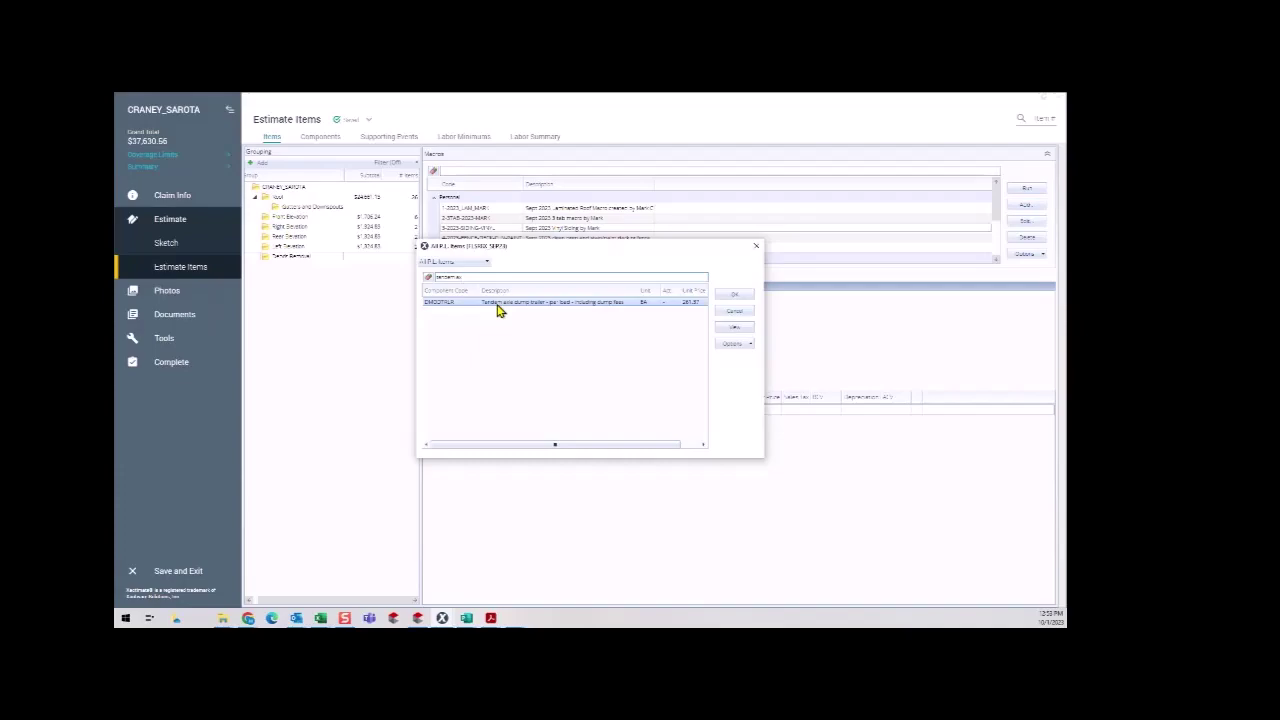
double_click(498, 304)
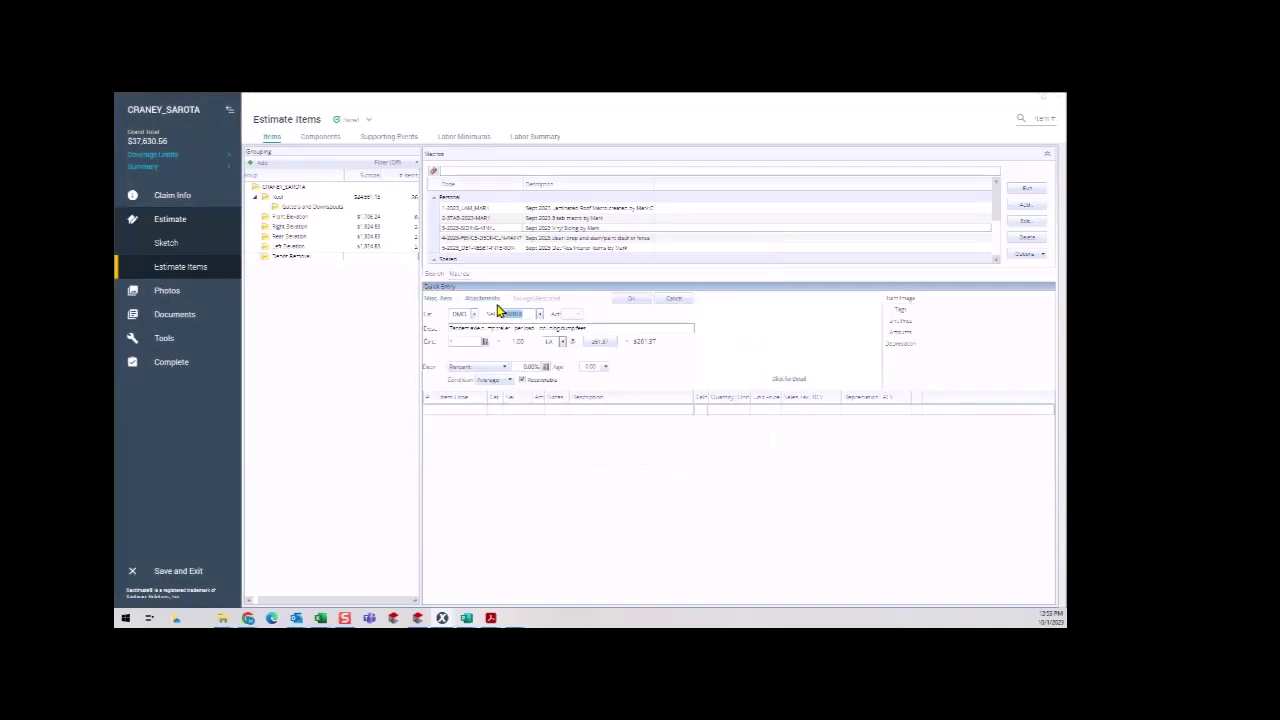
click(632, 299)
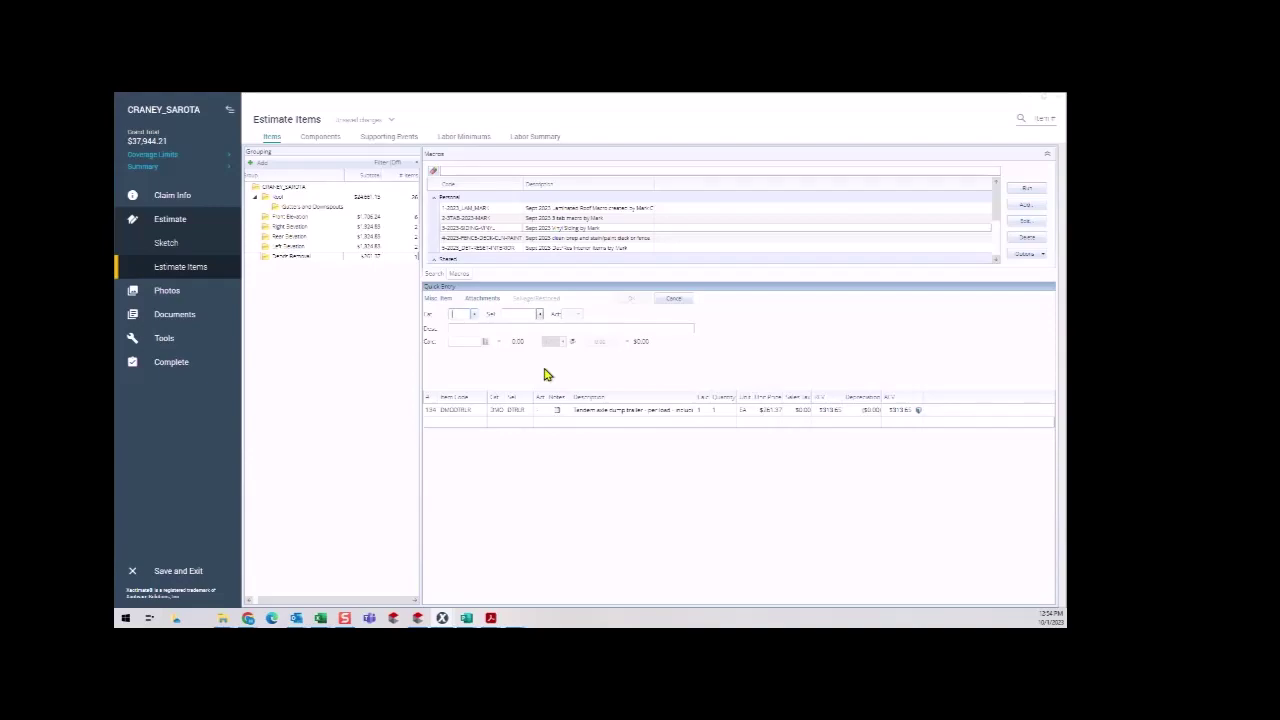
Load the vent pipe boots image into the claim's Photos, where it lands in Unassigned.
click(170, 297)
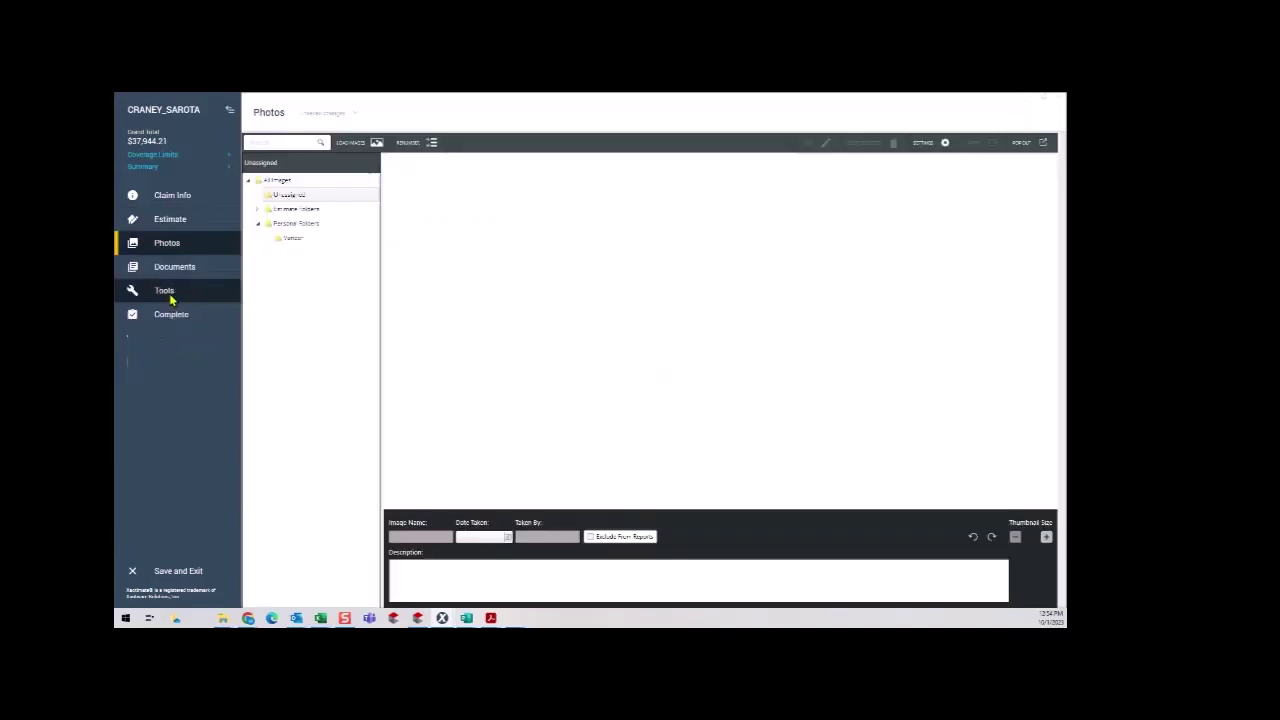
click(352, 148)
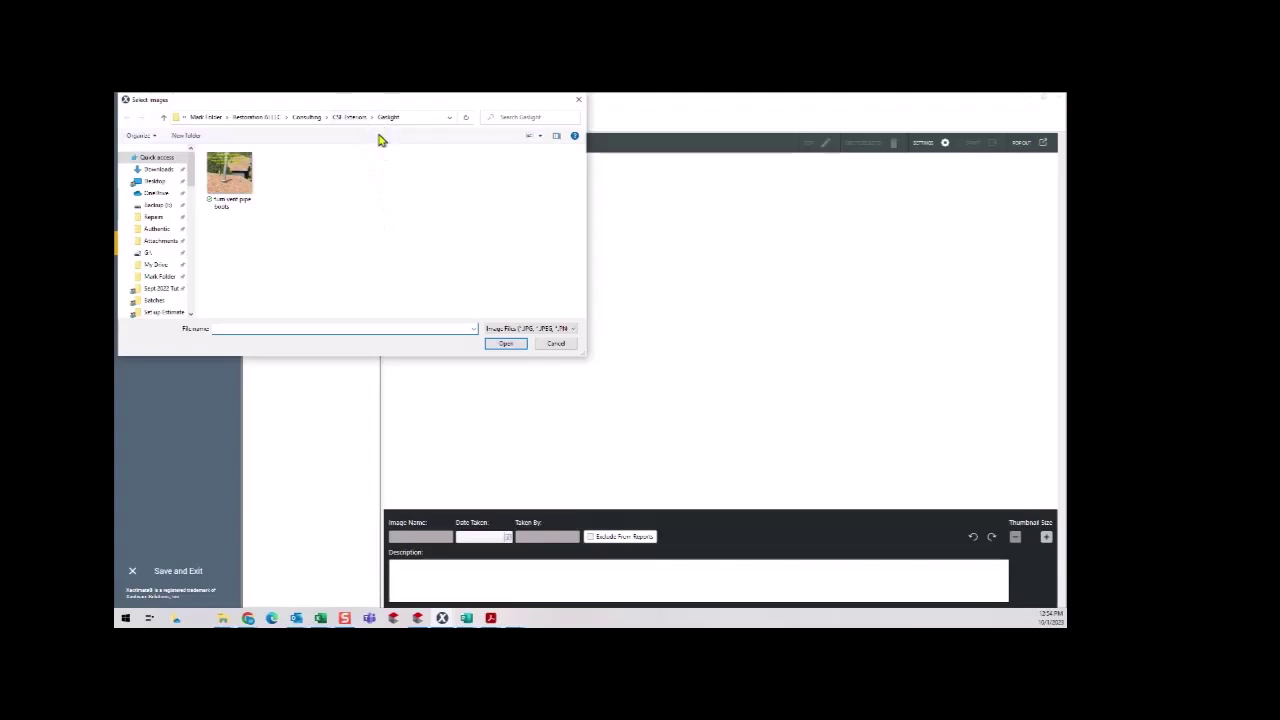
click(229, 175)
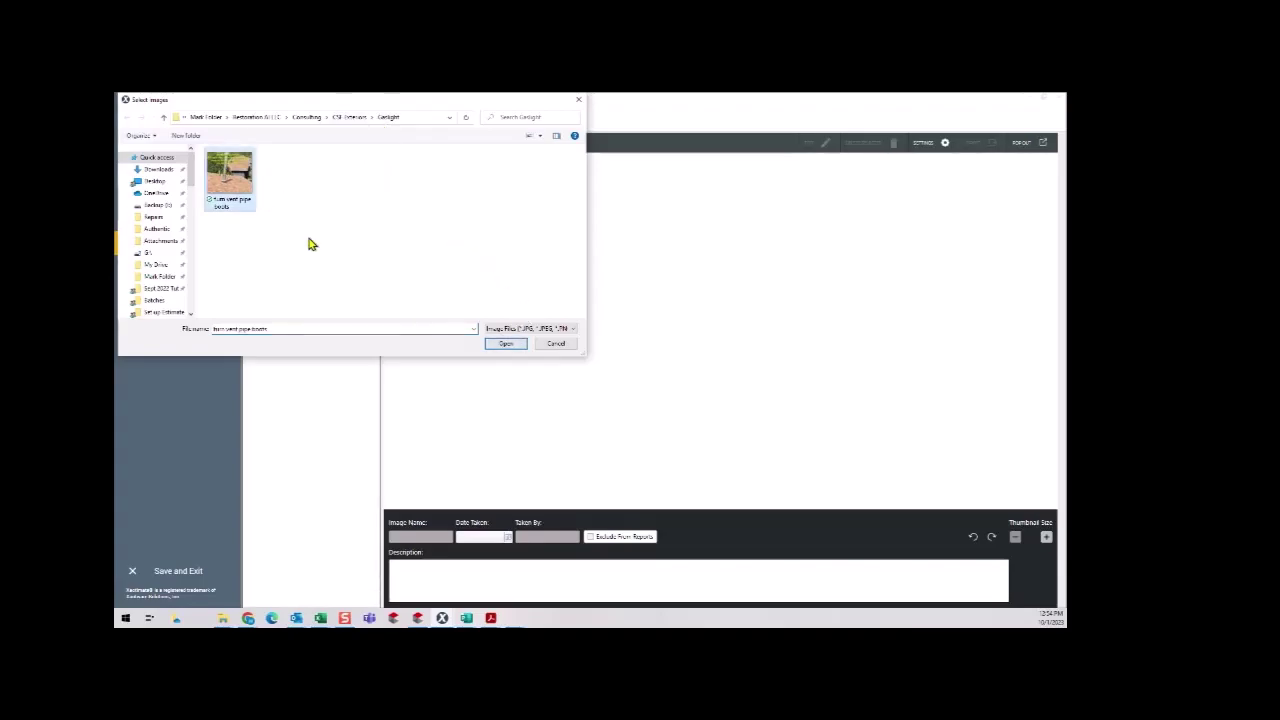
click(500, 345)
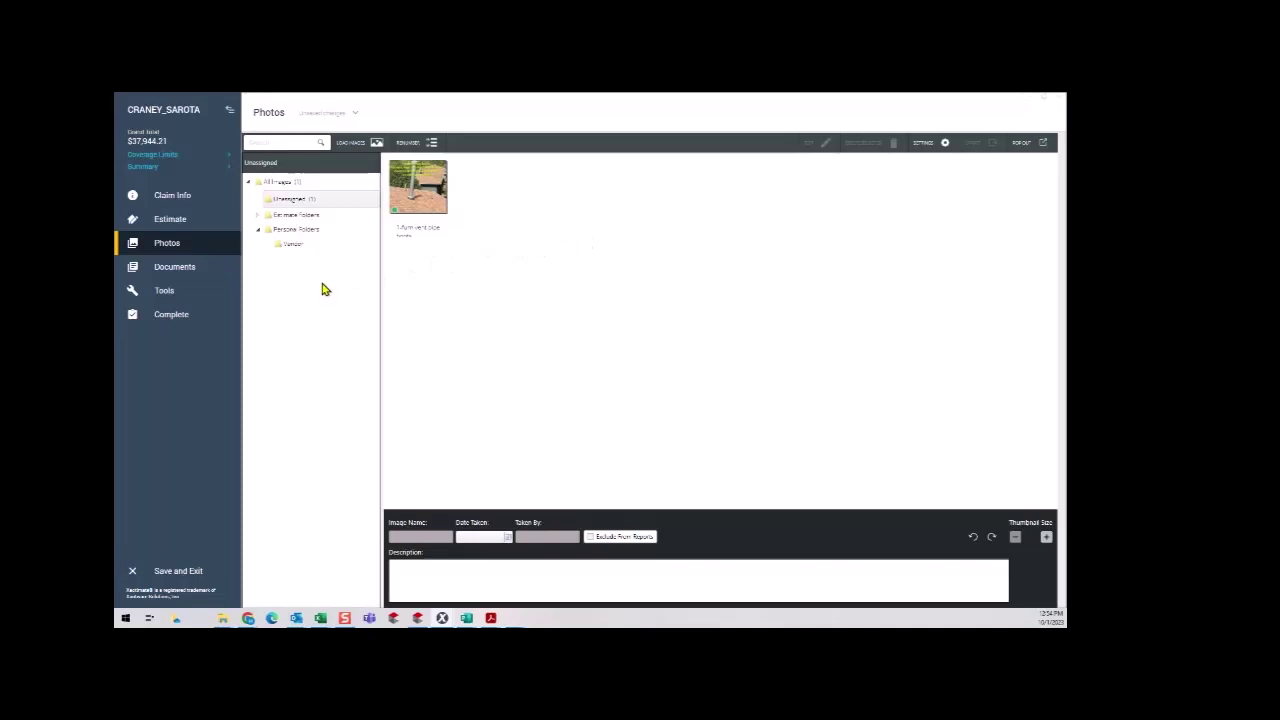
click(187, 270)
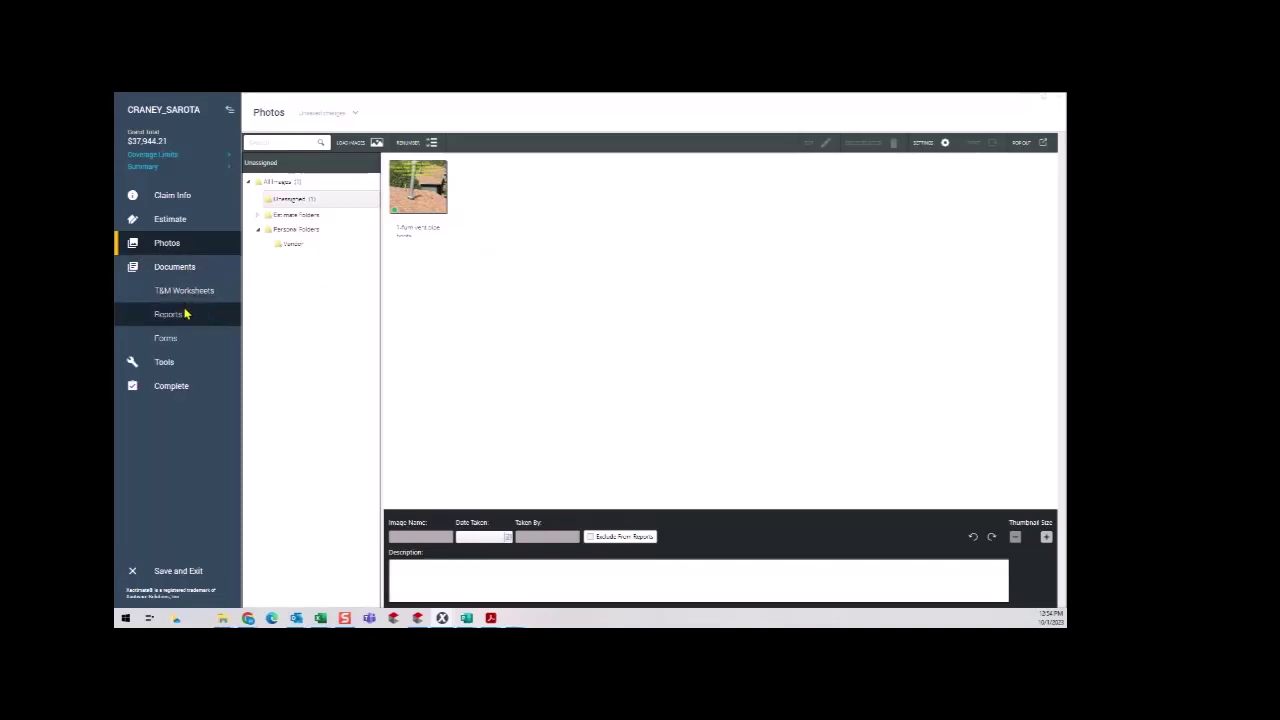
On the Reports page, resequence the estimate's line numbers and confirm completion.
click(185, 317)
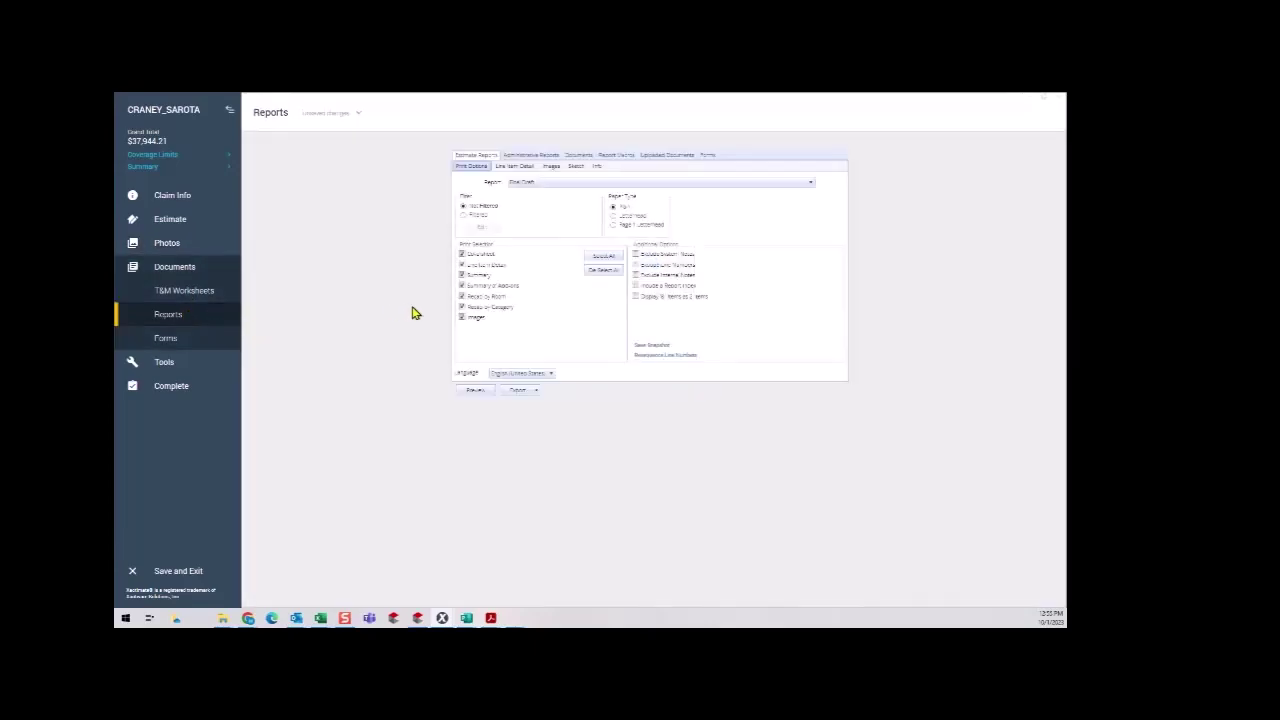
click(657, 362)
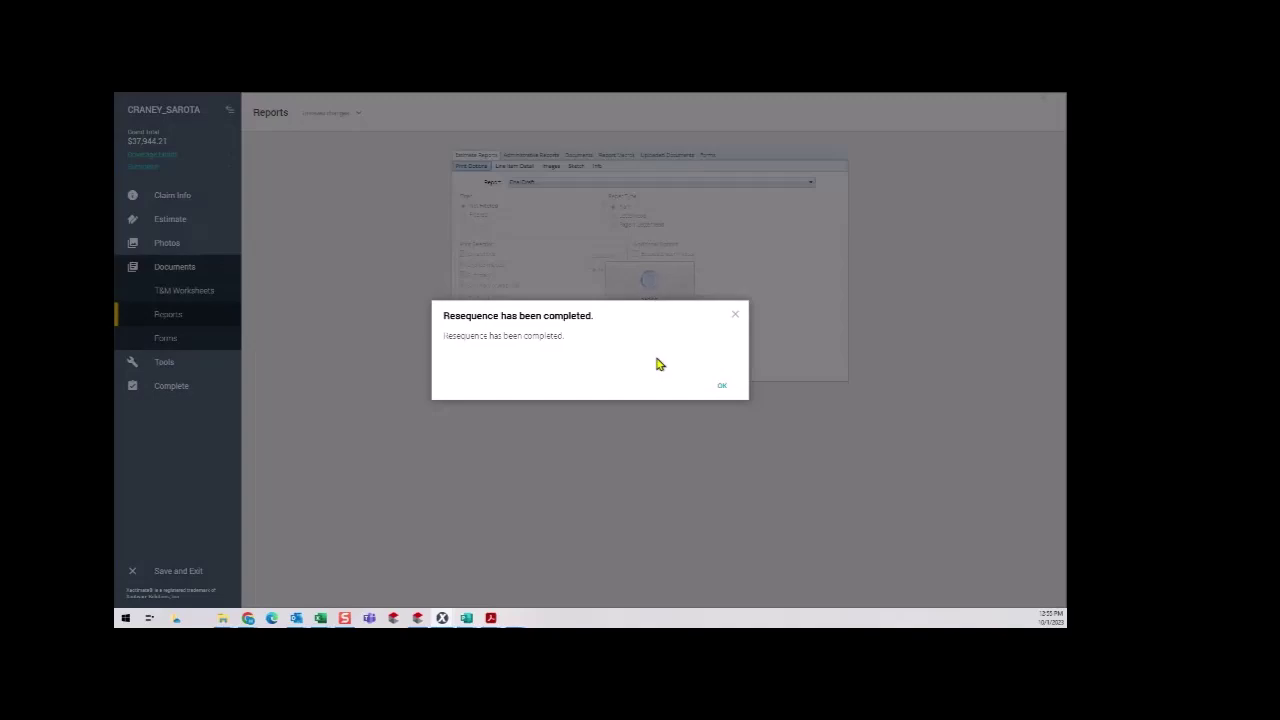
click(722, 386)
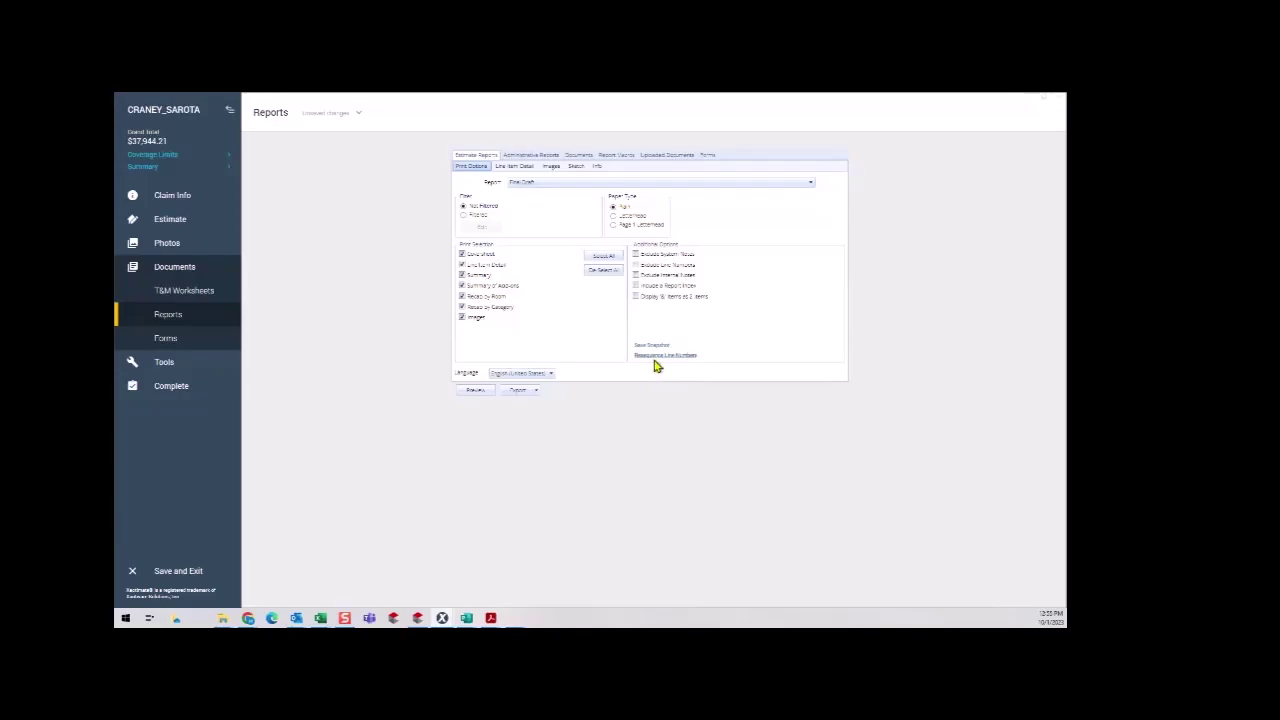
Preview the Final Draft report and inspect the operator, estimate and file number details on page 1.
click(475, 391)
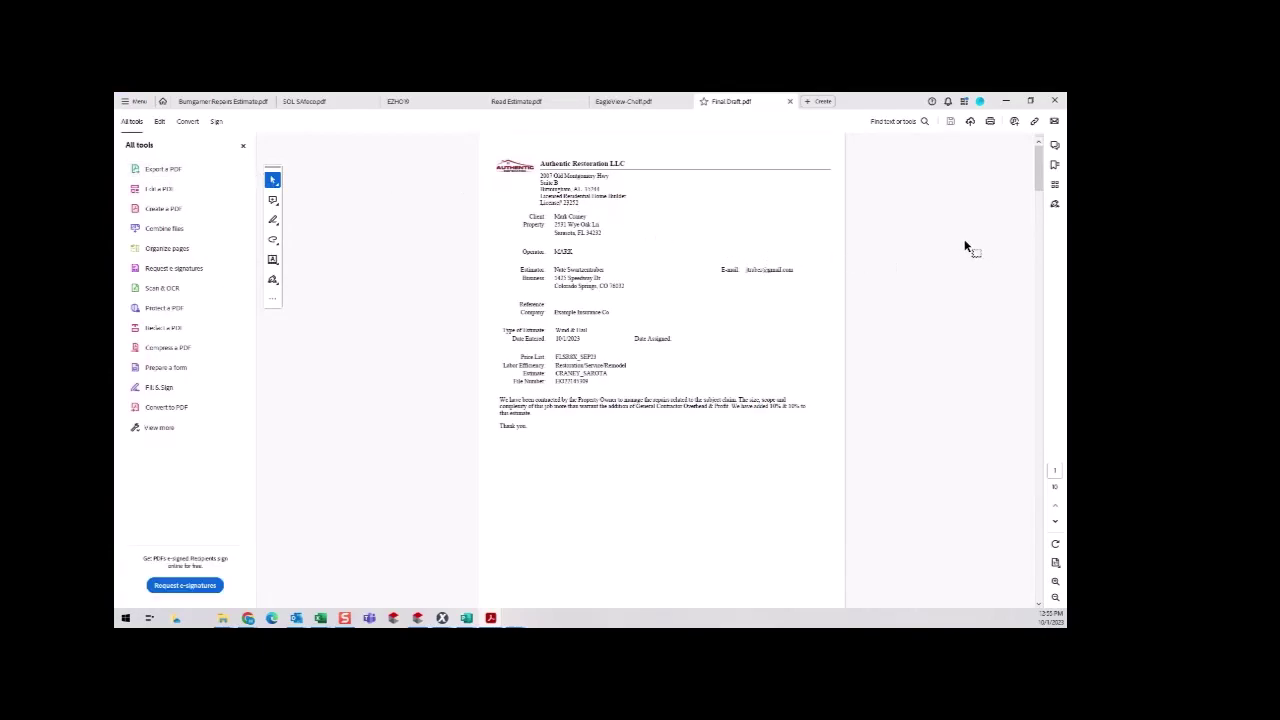
scroll(966, 247, down, 2)
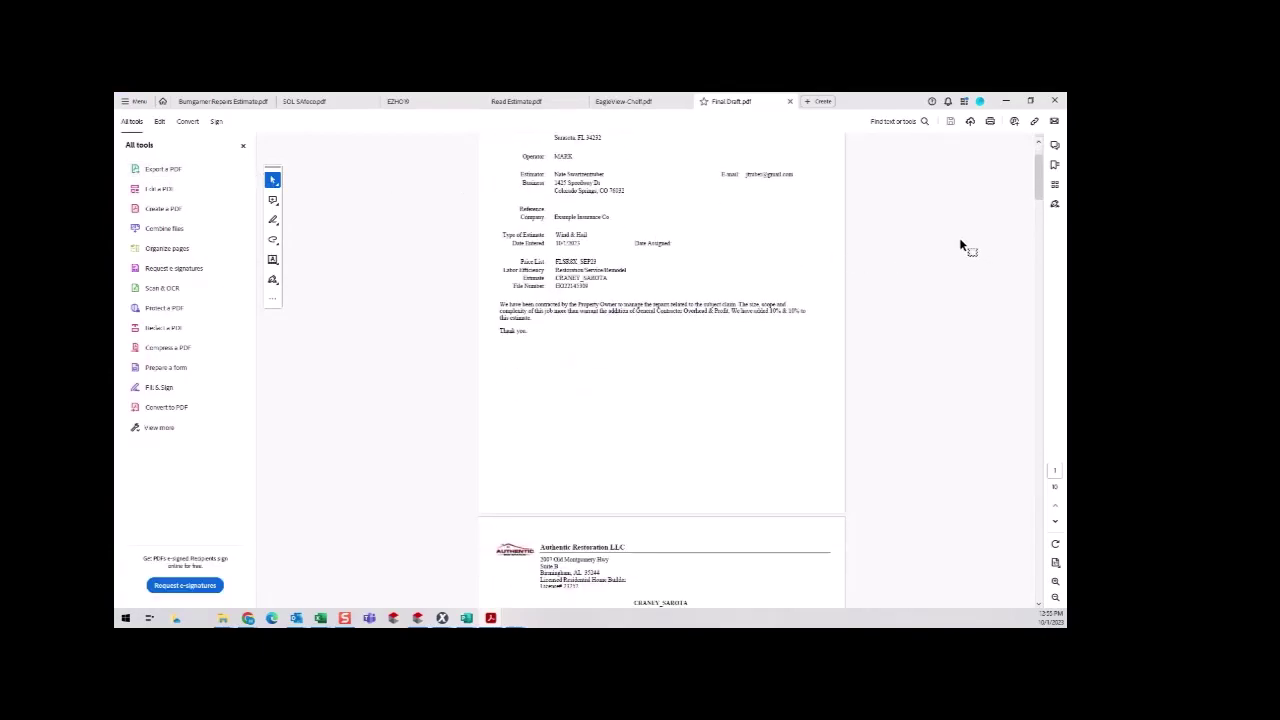
scroll(960, 245, down, 3)
scroll(950, 245, up, 5)
drag(575, 252, 519, 211)
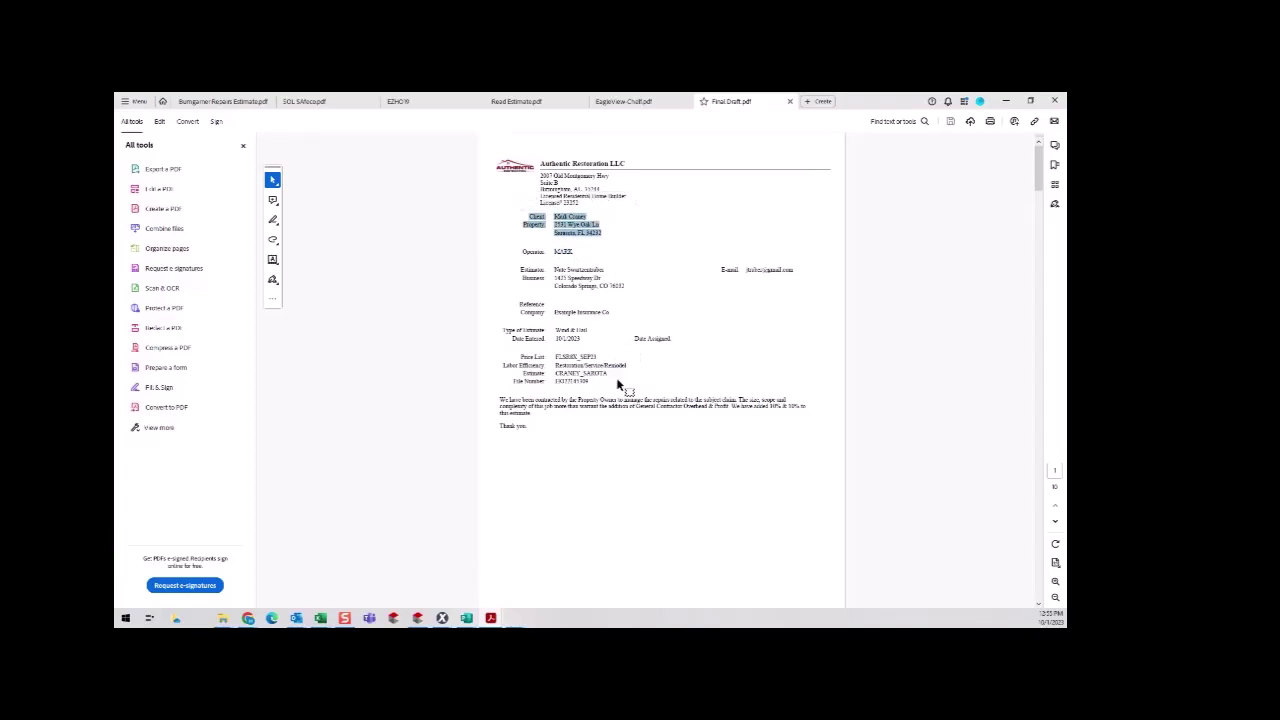
mouse_move(600, 383)
mouse_down()
mouse_move(550, 380)
mouse_move(596, 383)
mouse_up()
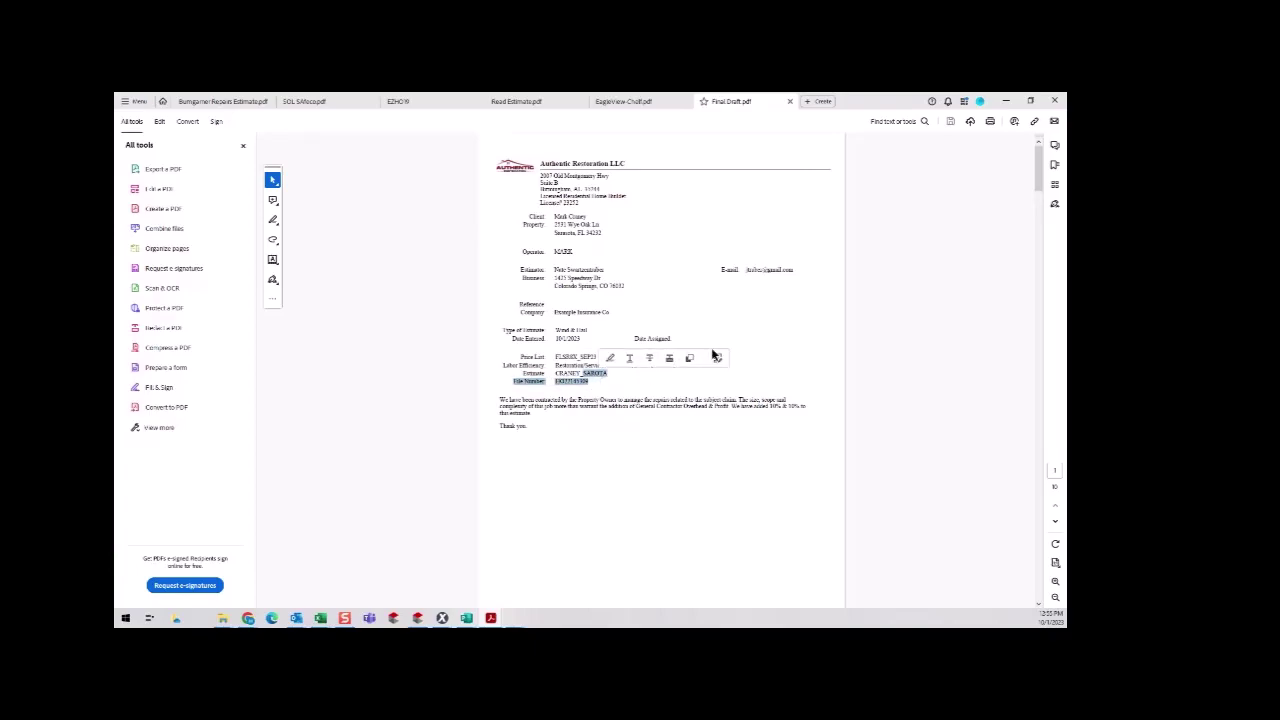
click(772, 333)
Scroll to page 2 and inspect the valley lining code paragraph in the Roof items.
scroll(792, 313, down, 8)
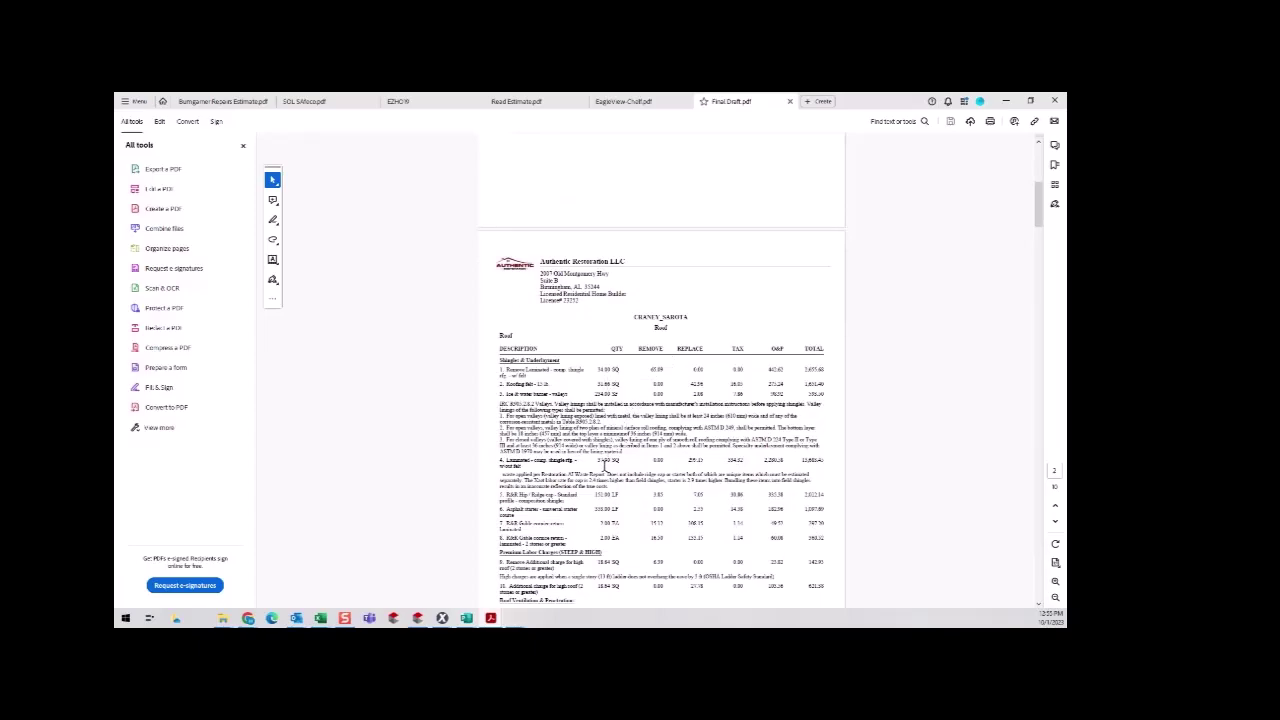
scroll(587, 472, down, 1)
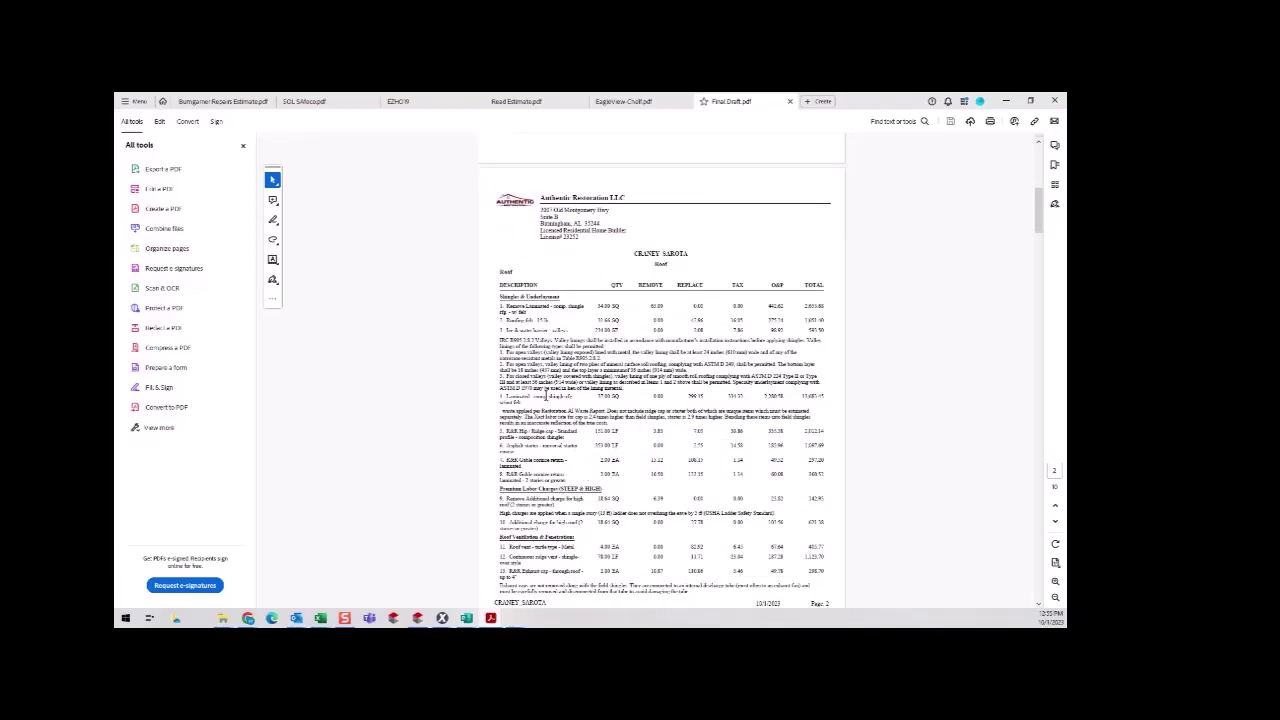
drag(492, 338, 633, 392)
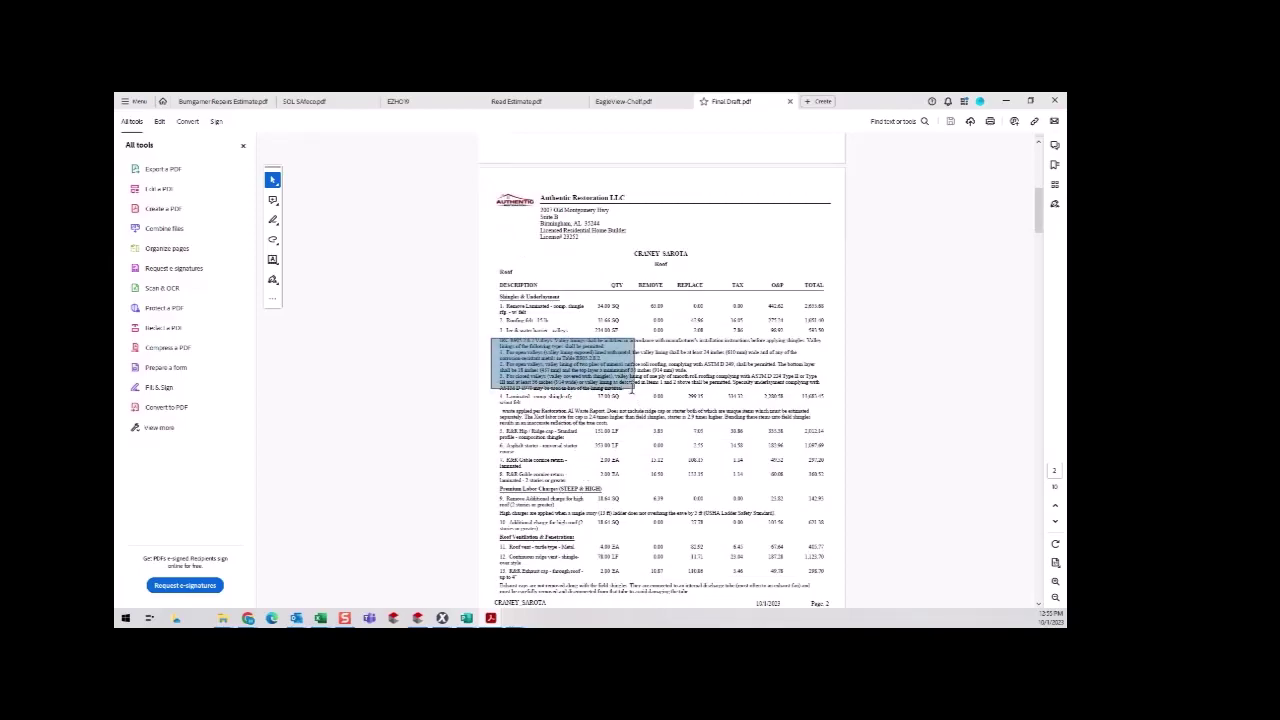
click(837, 371)
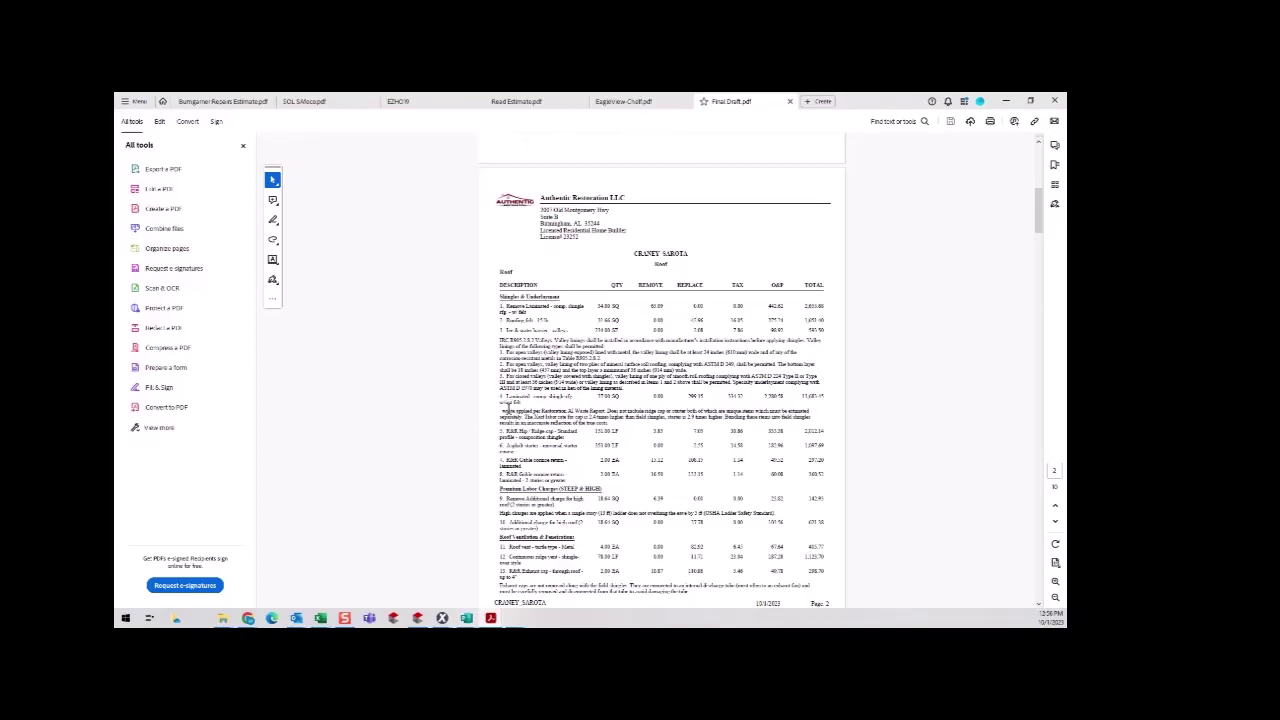
Scroll through the summaries and photo page of Final Draft.pdf, then close it and minimize Acrobat.
scroll(513, 413, down, 1)
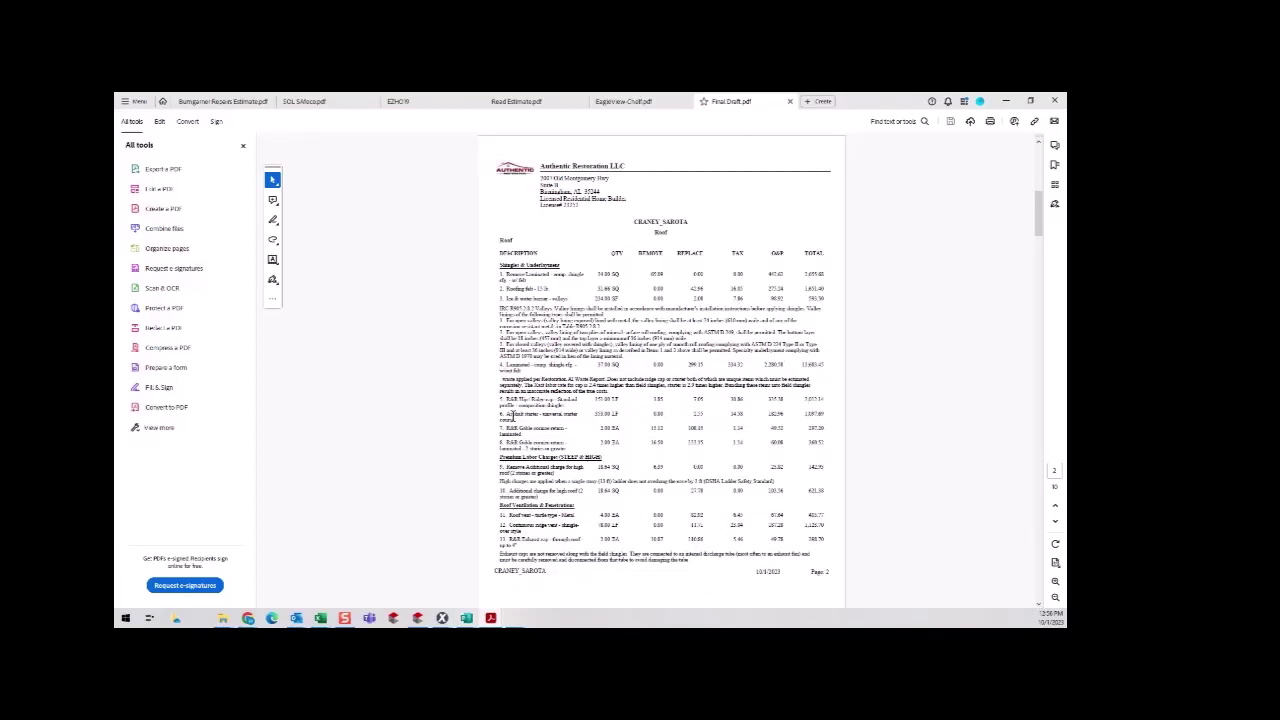
scroll(511, 413, down, 1)
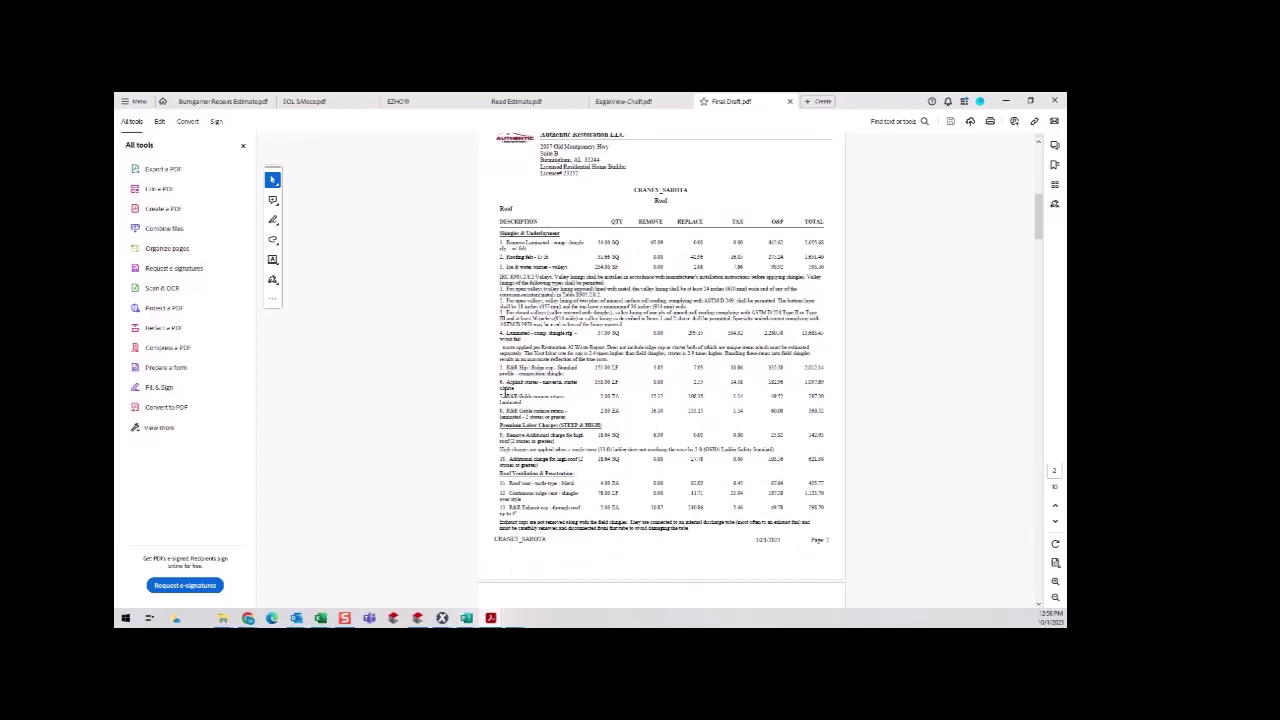
scroll(554, 372, down, 4)
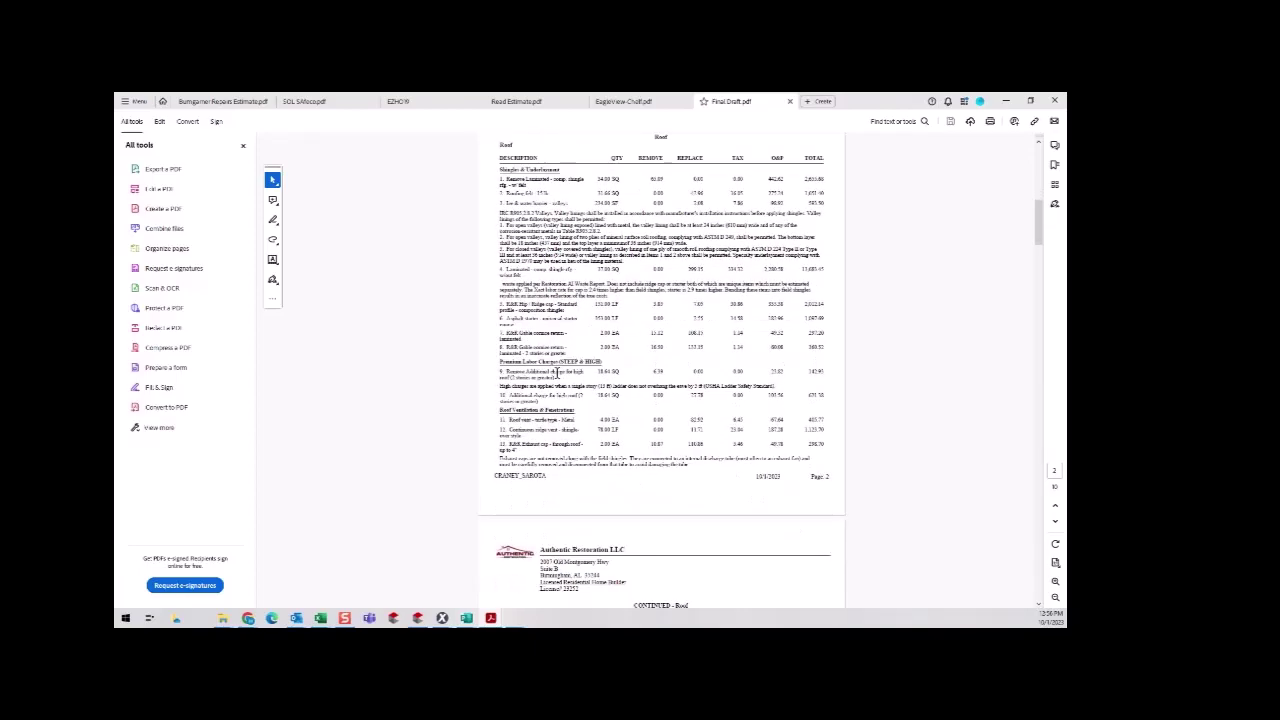
scroll(553, 373, down, 6)
scroll(550, 373, down, 5)
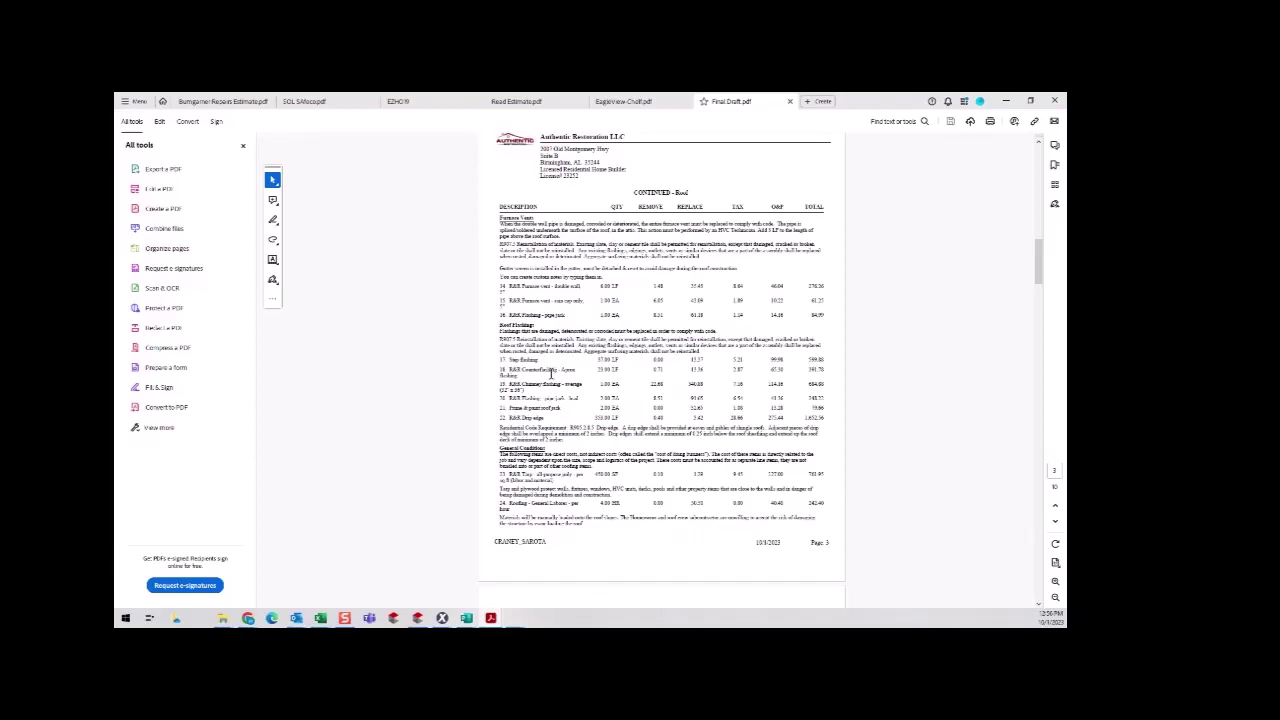
scroll(550, 373, down, 12)
scroll(553, 378, down, 20)
scroll(547, 372, down, 6)
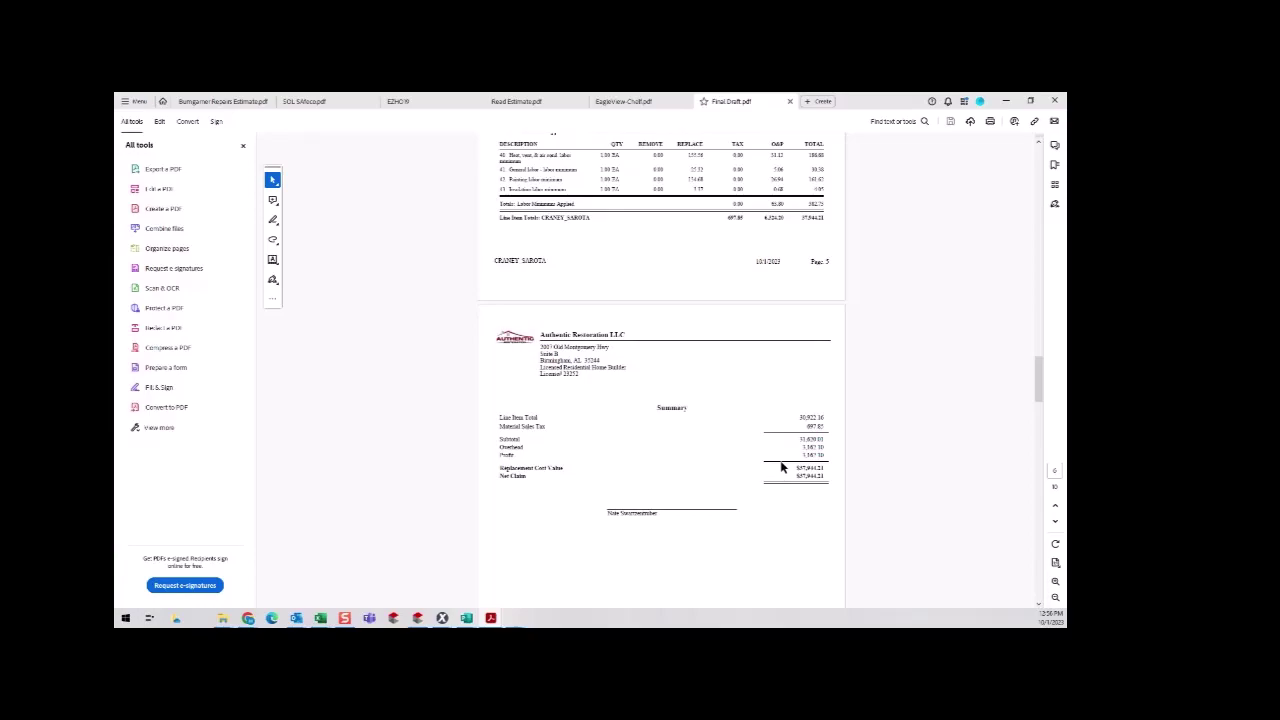
scroll(781, 467, down, 10)
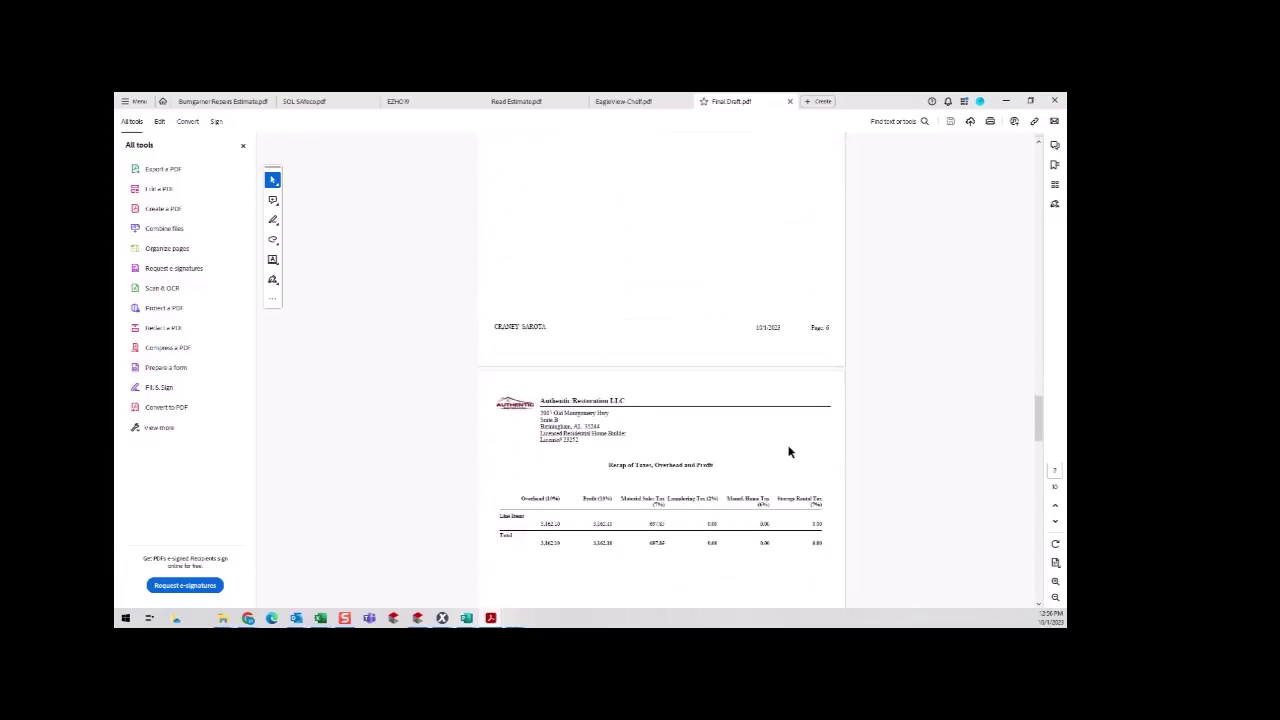
scroll(787, 451, down, 10)
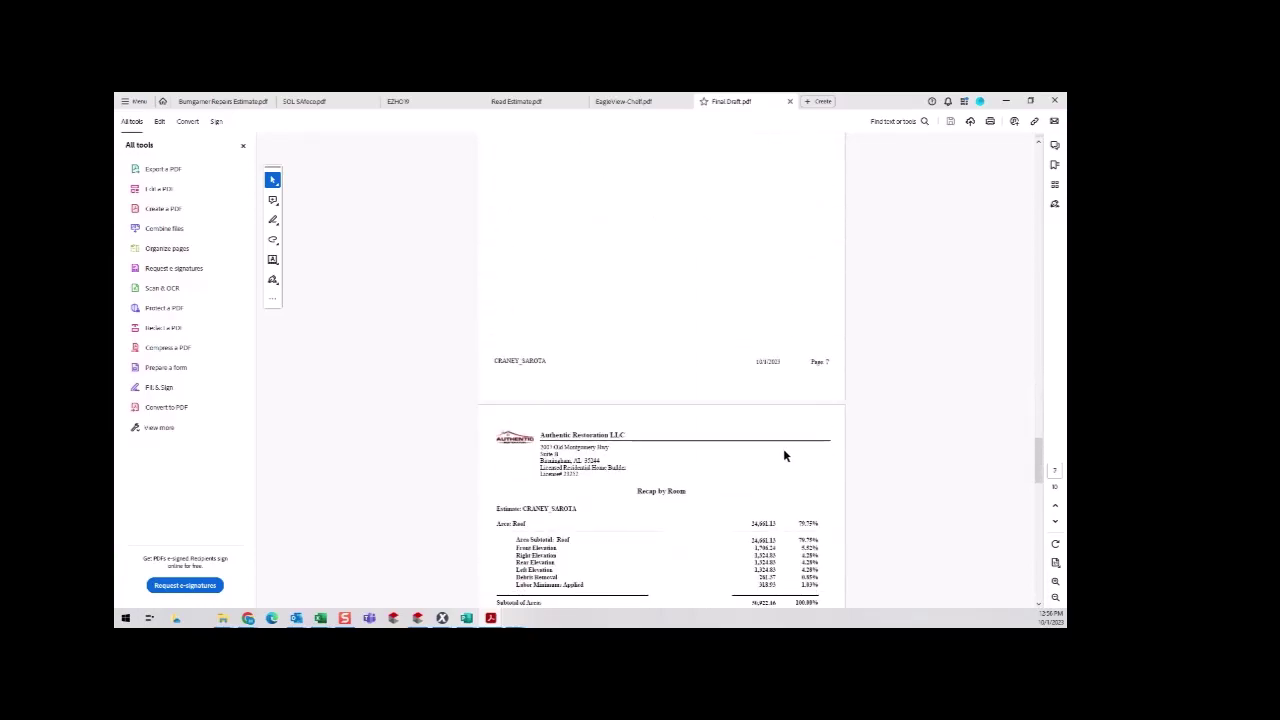
scroll(781, 460, down, 10)
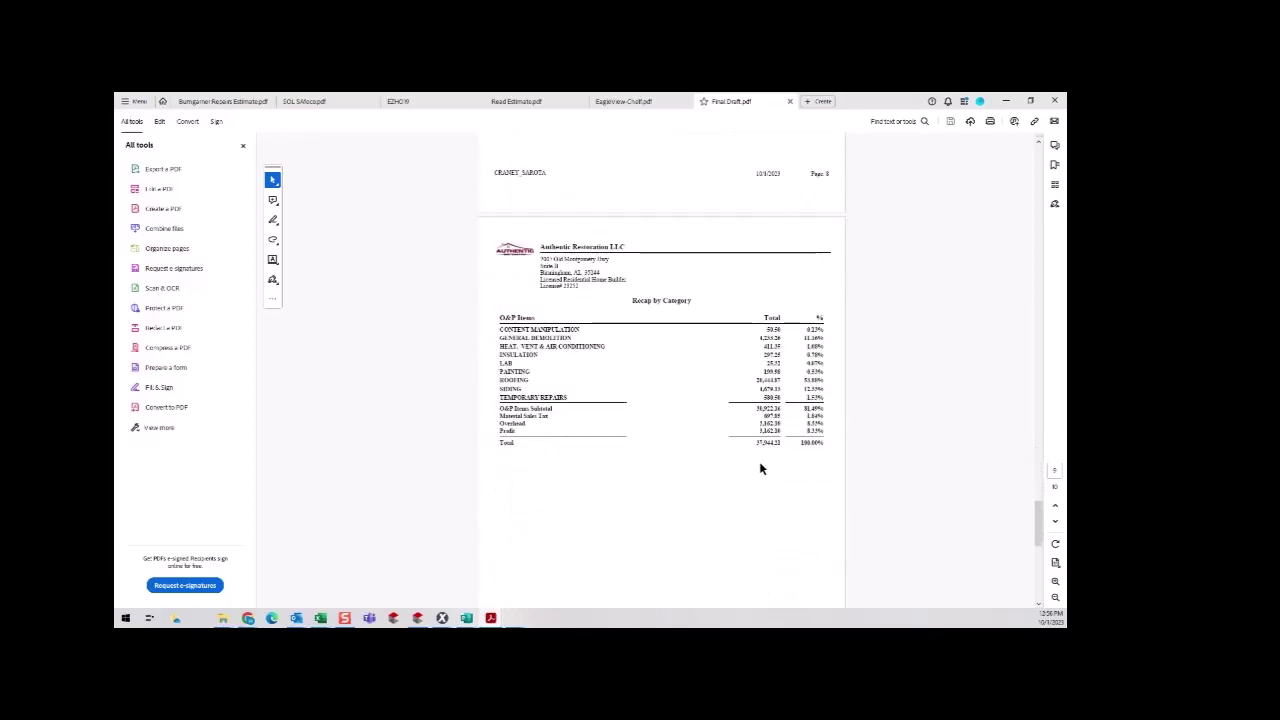
scroll(760, 469, down, 7)
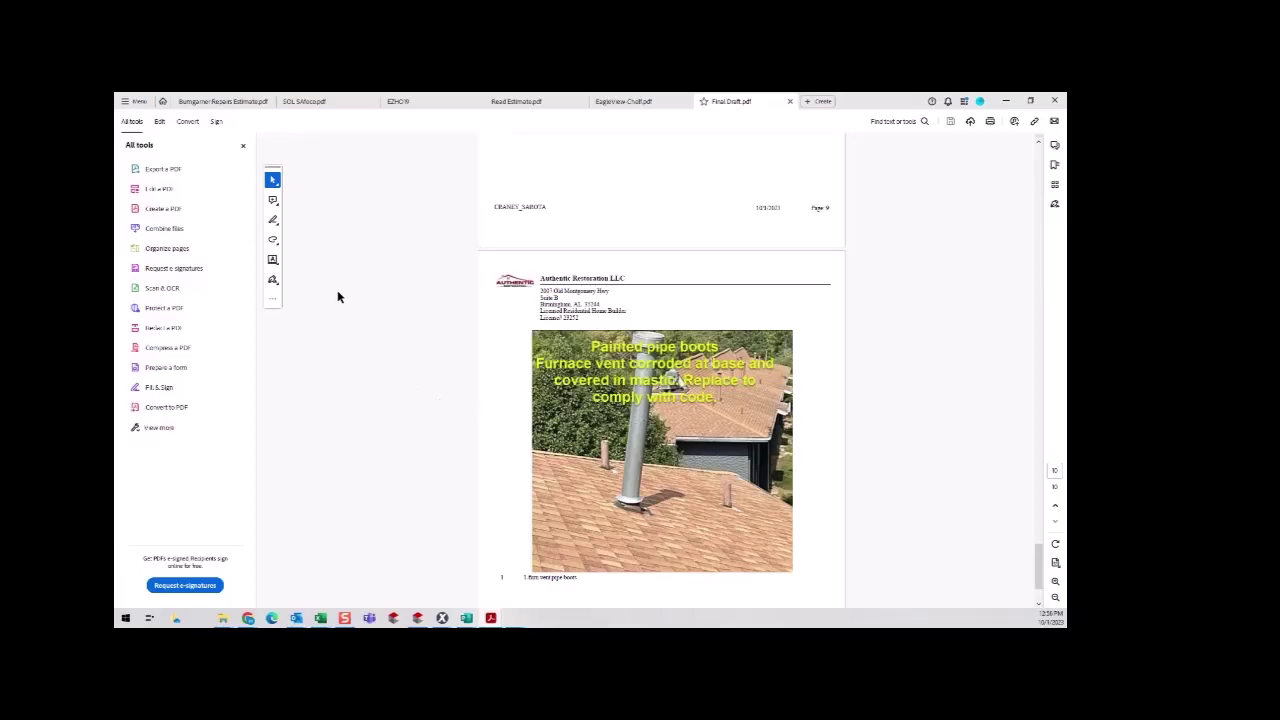
click(790, 101)
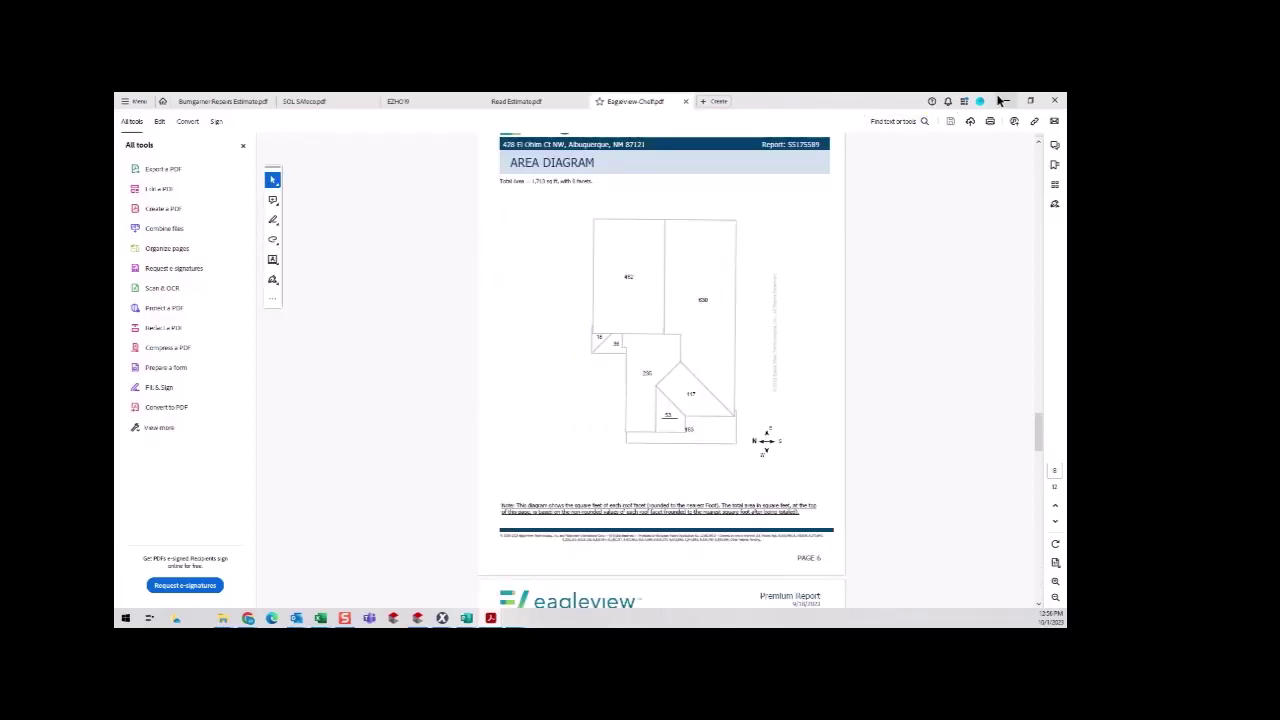
click(1003, 101)
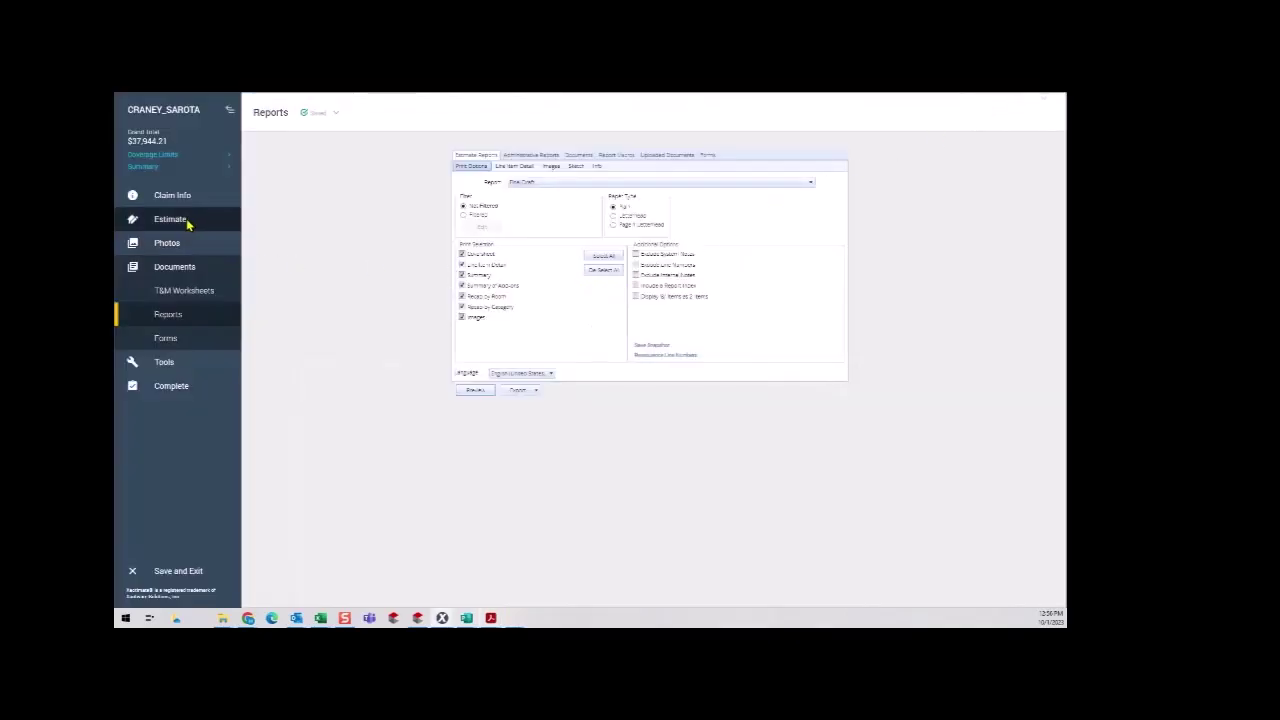
Open the item info note for the laminated shingle line in the Roof group.
click(185, 222)
click(193, 269)
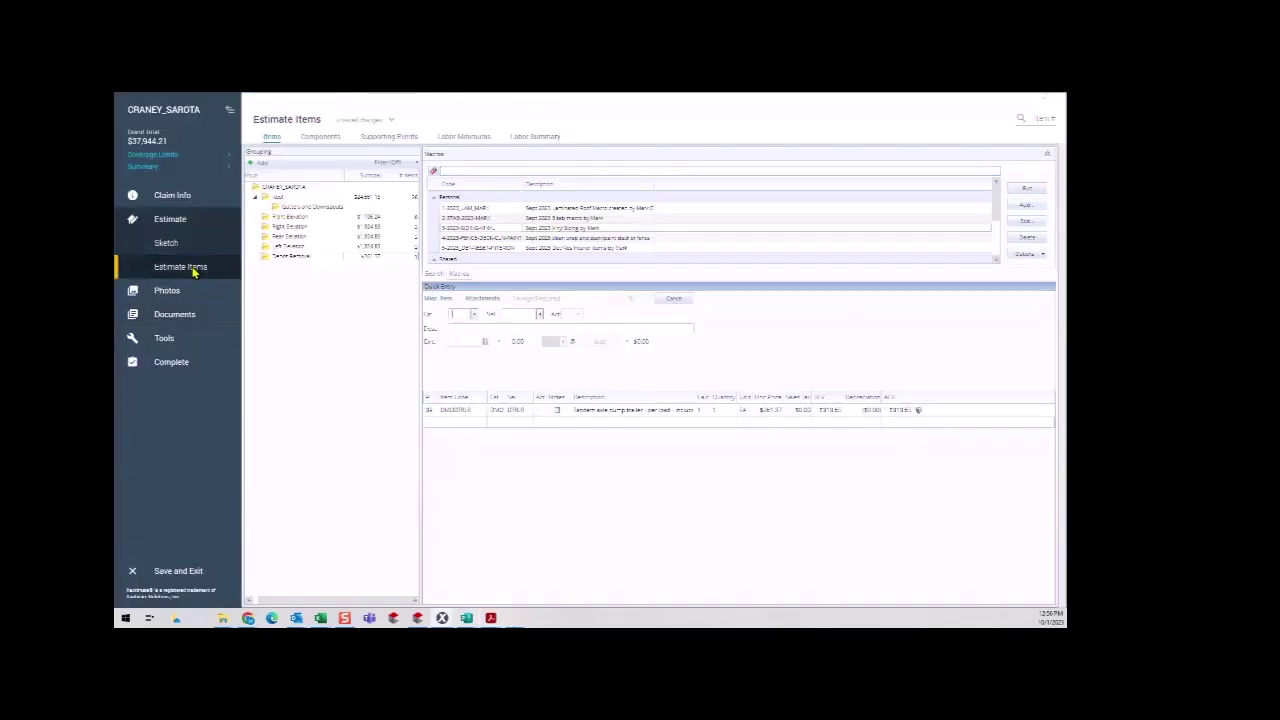
click(282, 199)
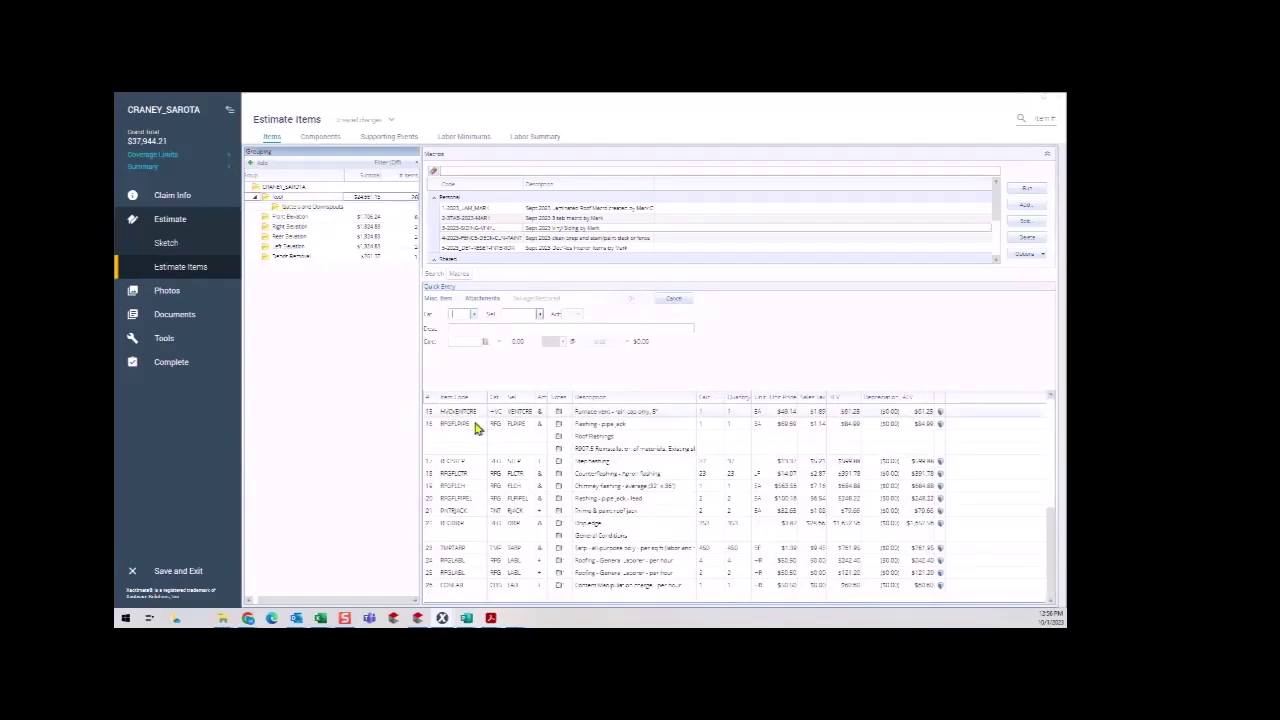
scroll(597, 459, up, 2)
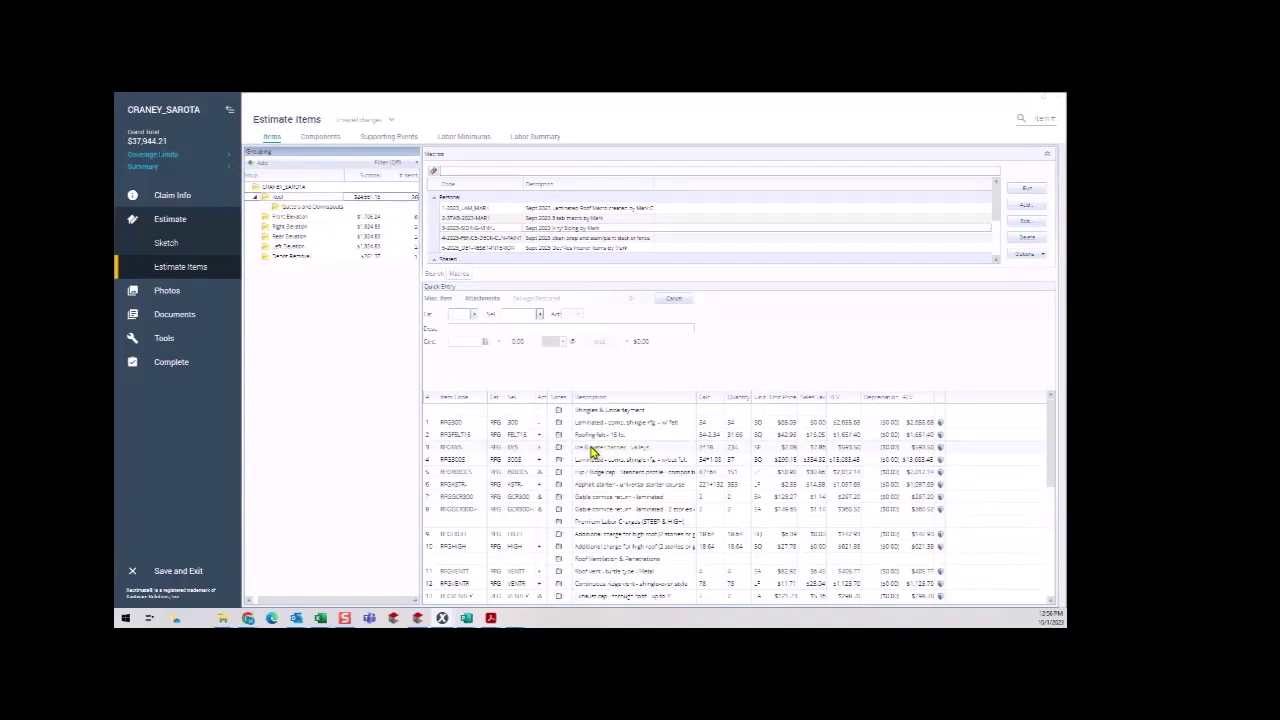
click(437, 463)
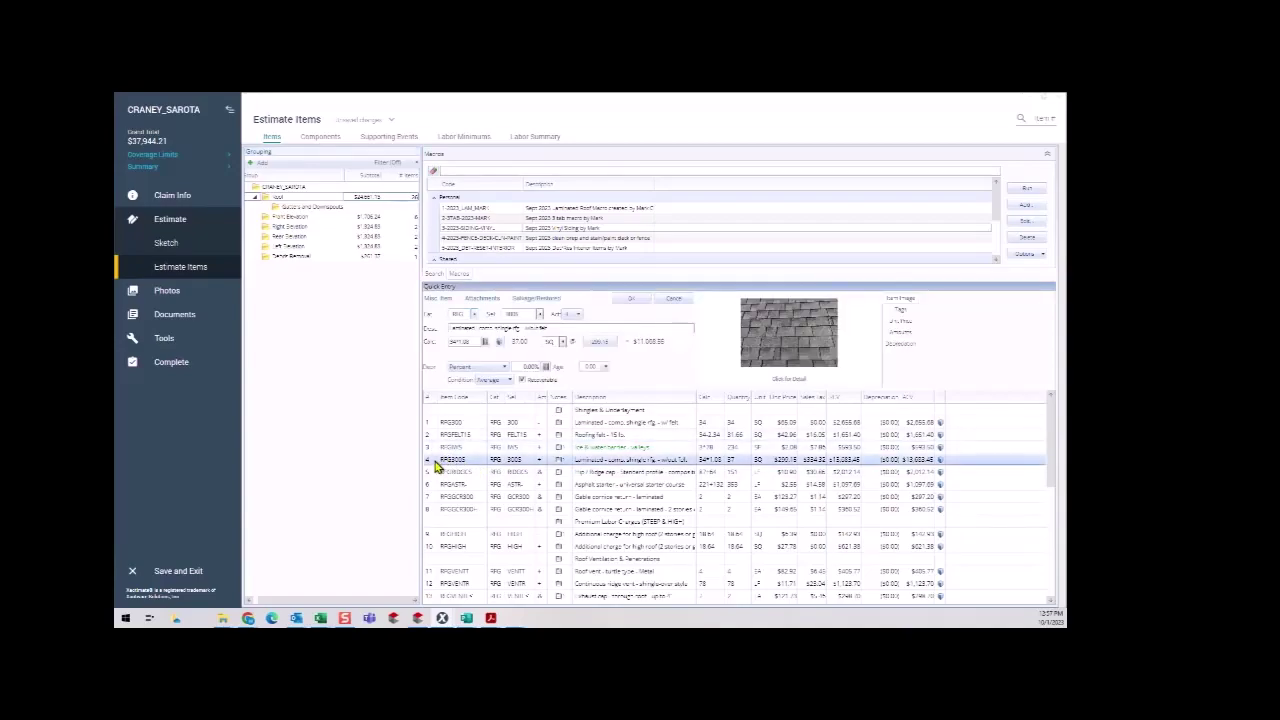
right_click(437, 466)
mouse_move(477, 348)
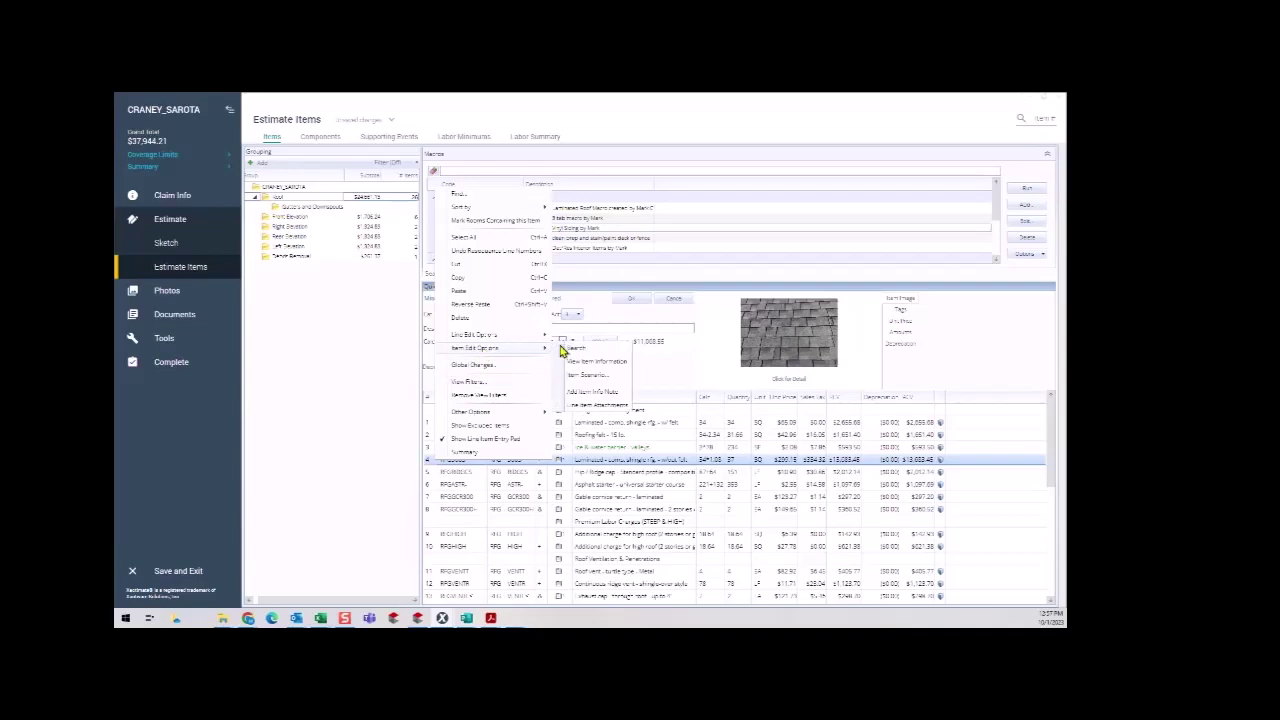
click(586, 406)
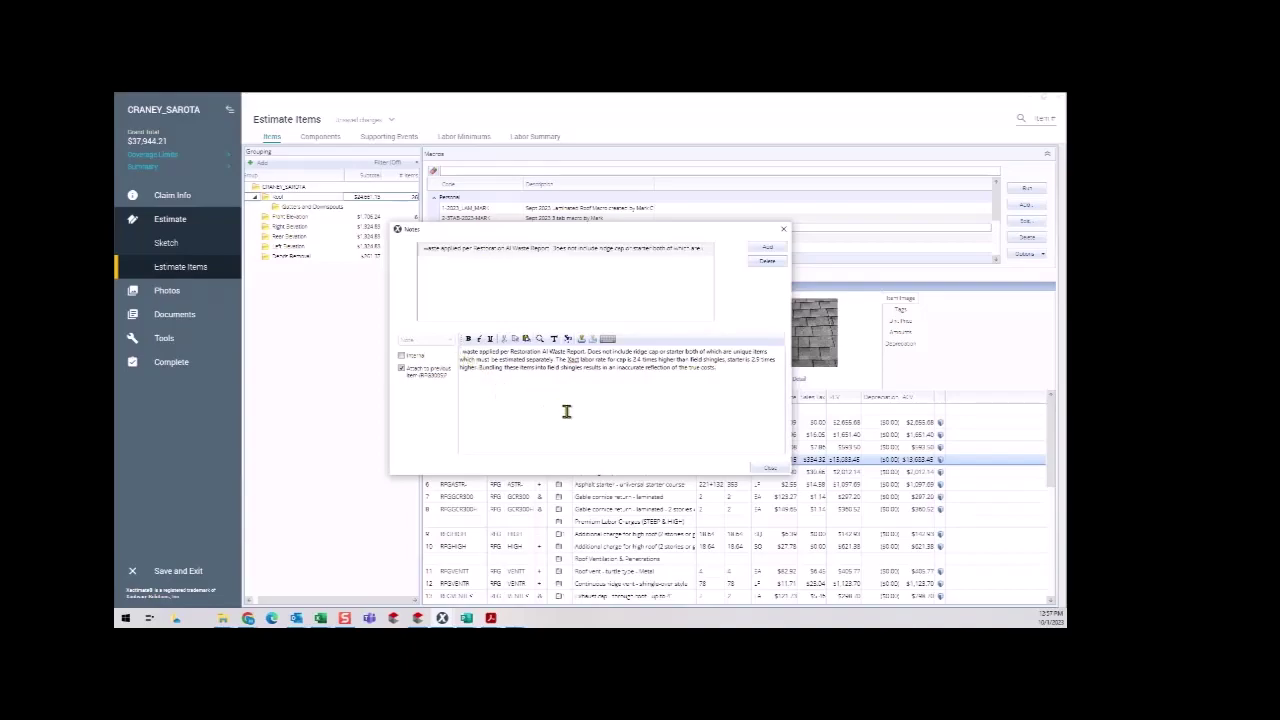
Change the note to read '8% waste applied per EagleView Waste Calculation'.
text(8%)
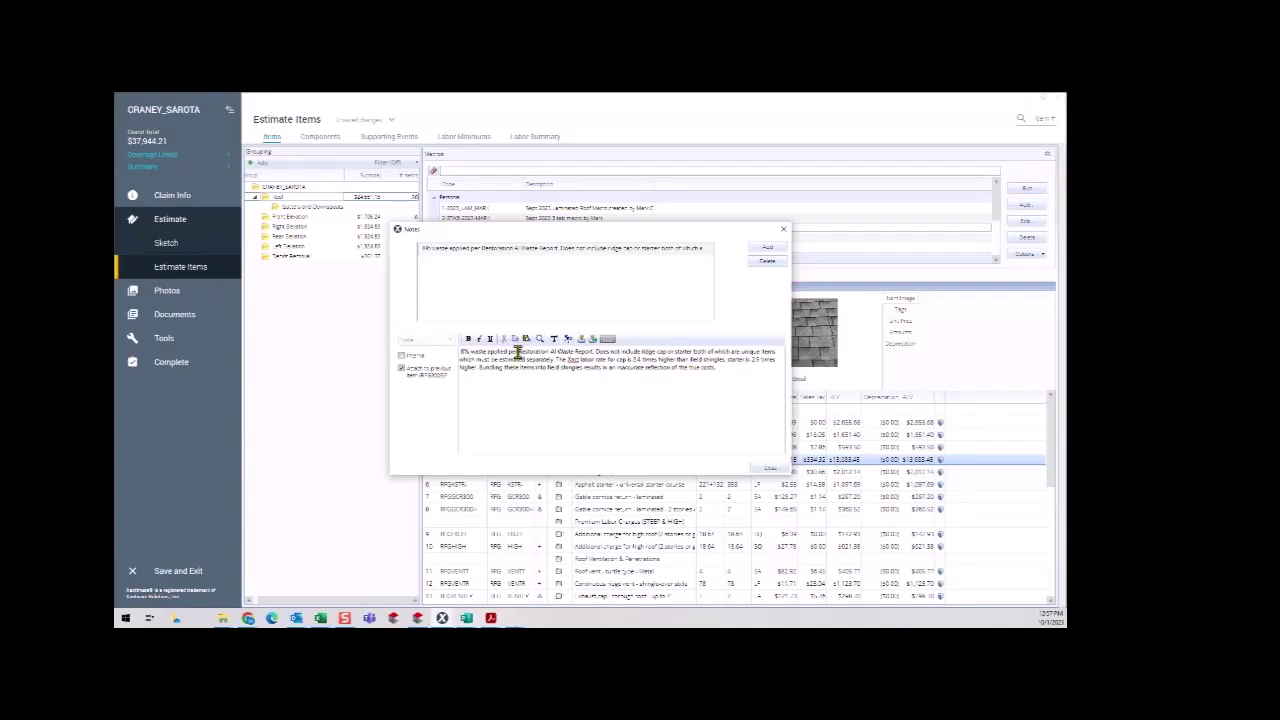
drag(519, 356, 593, 353)
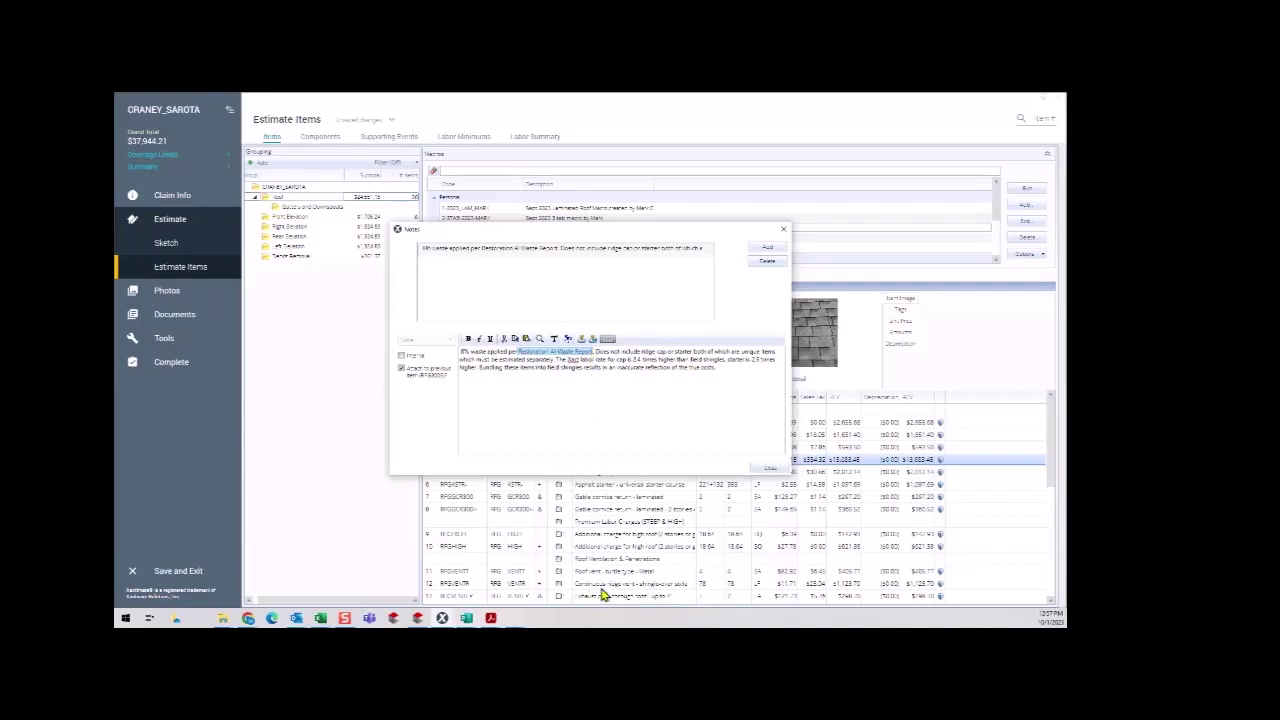
key(Delete)
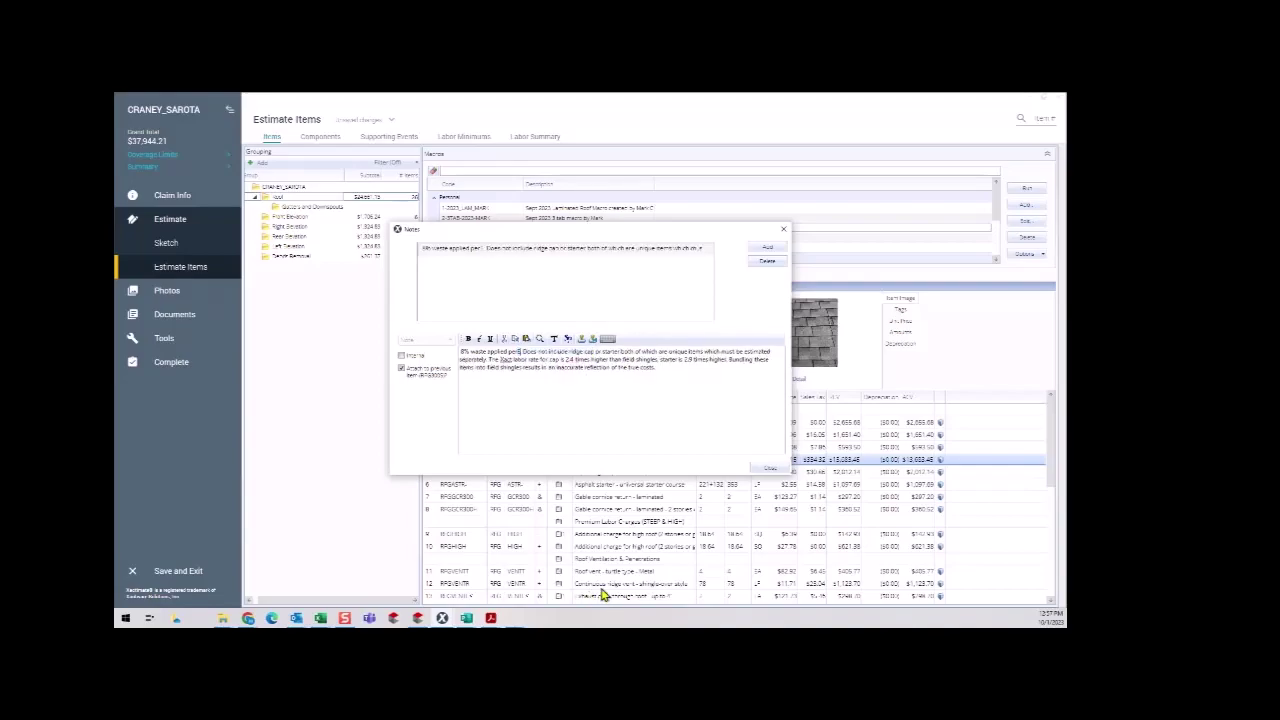
text(Eagle.)
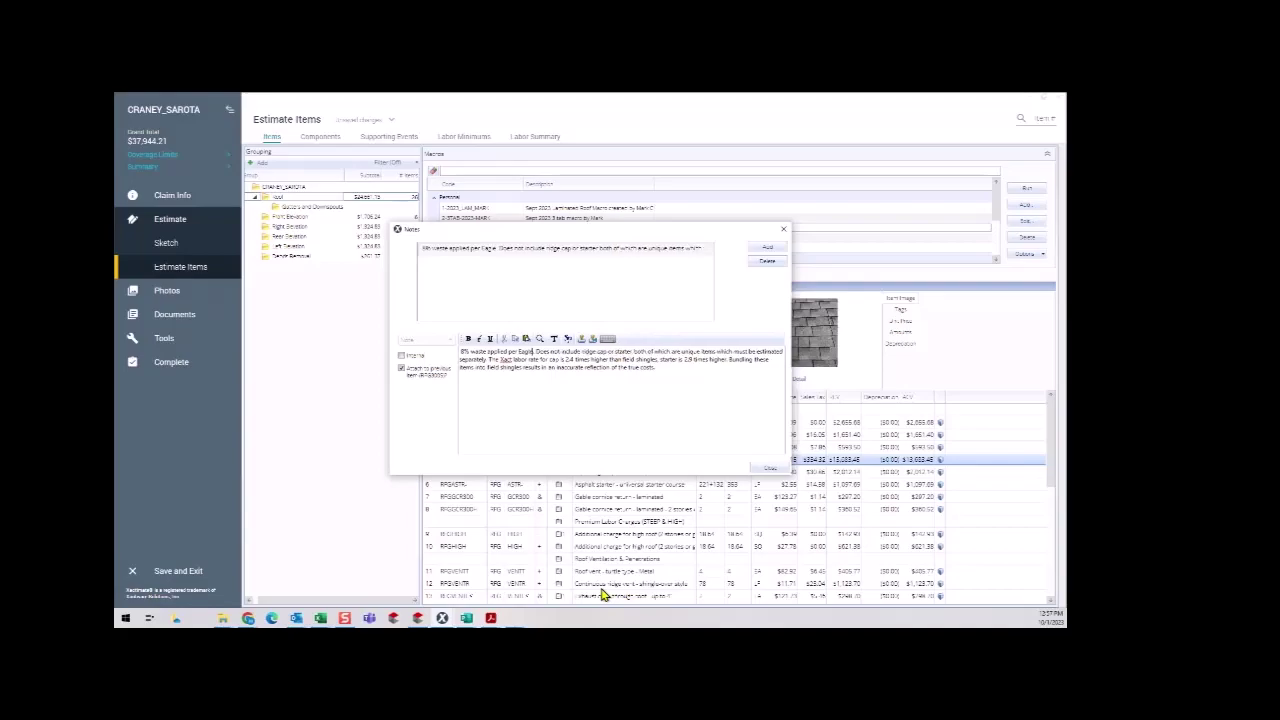
text(View)
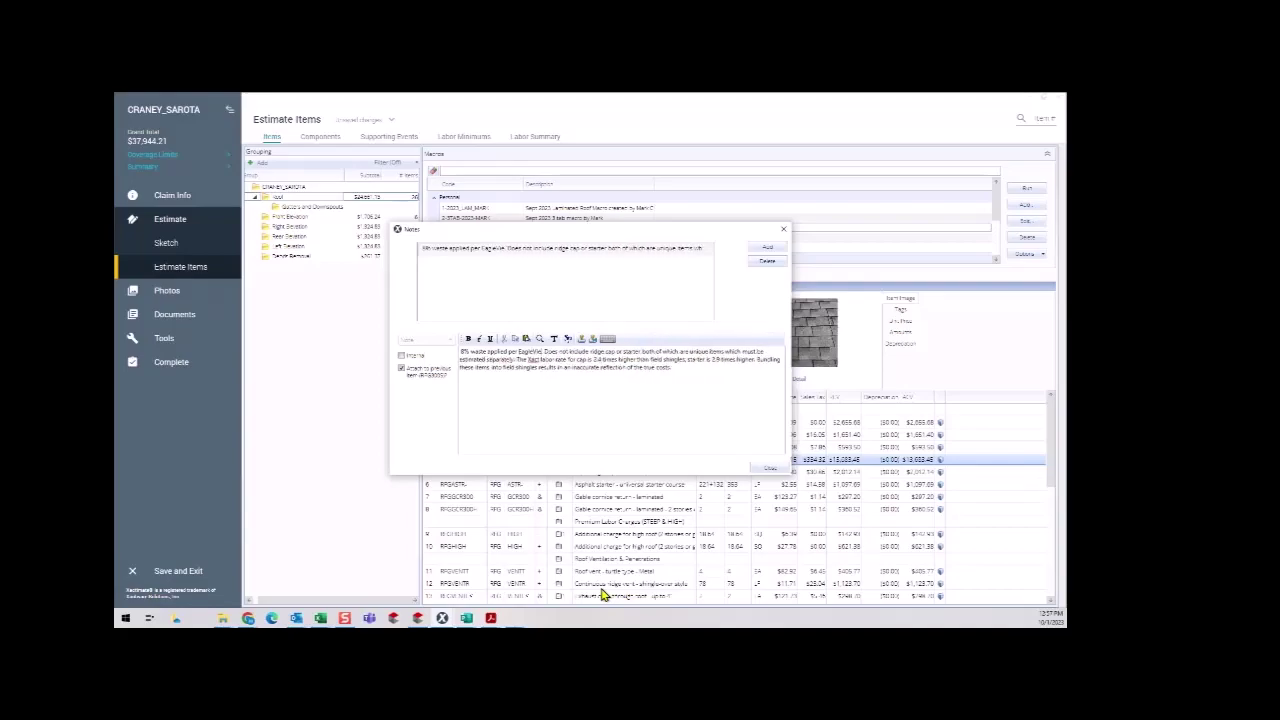
text(. Waste Calculation)
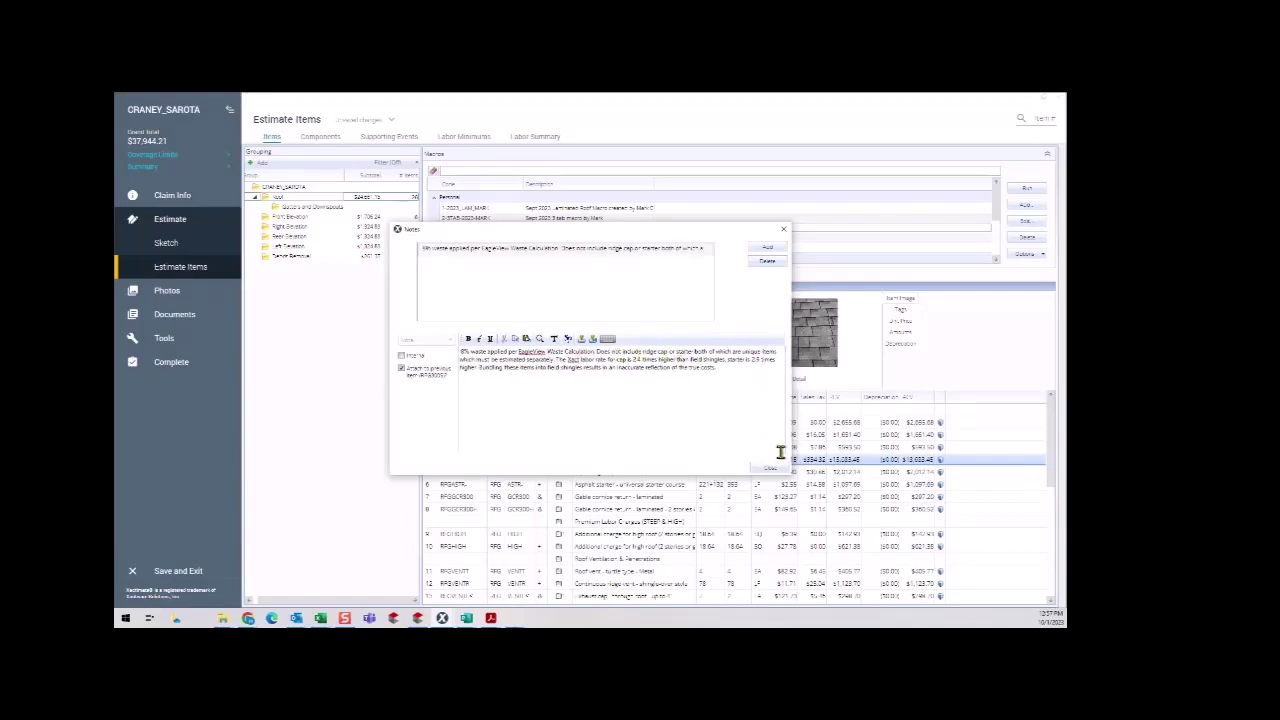
drag(596, 352, 455, 357)
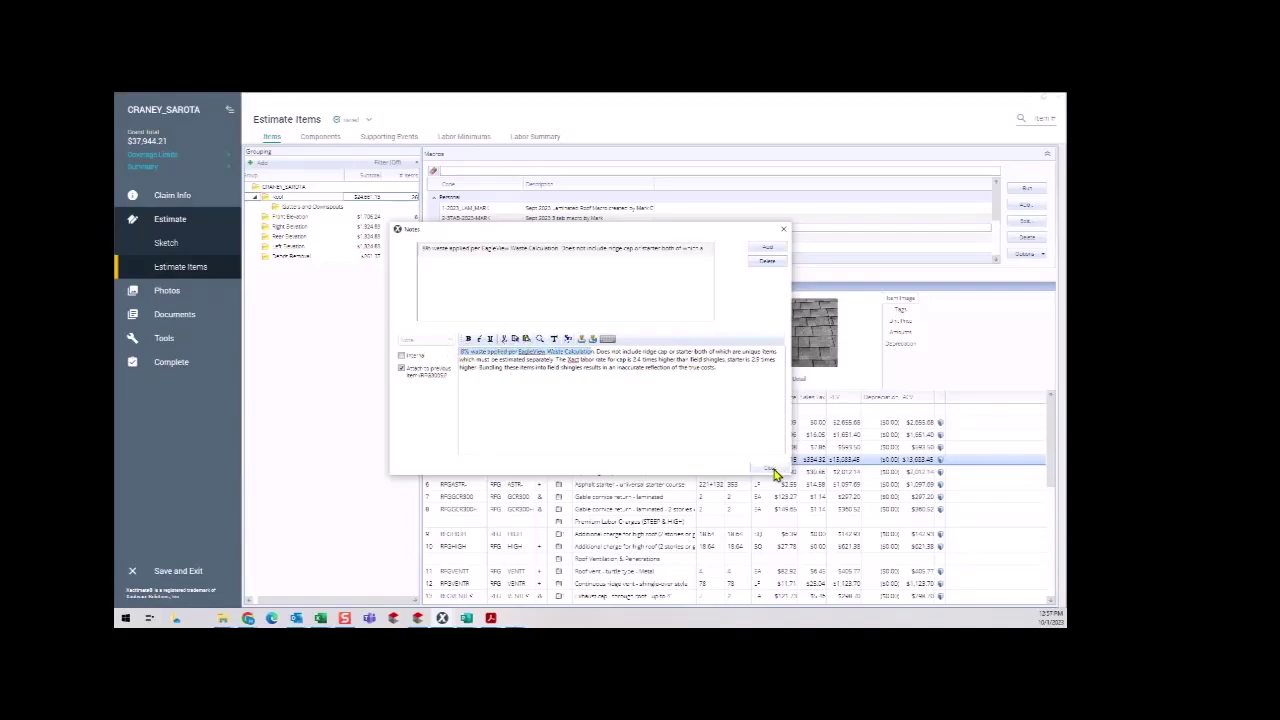
click(458, 352)
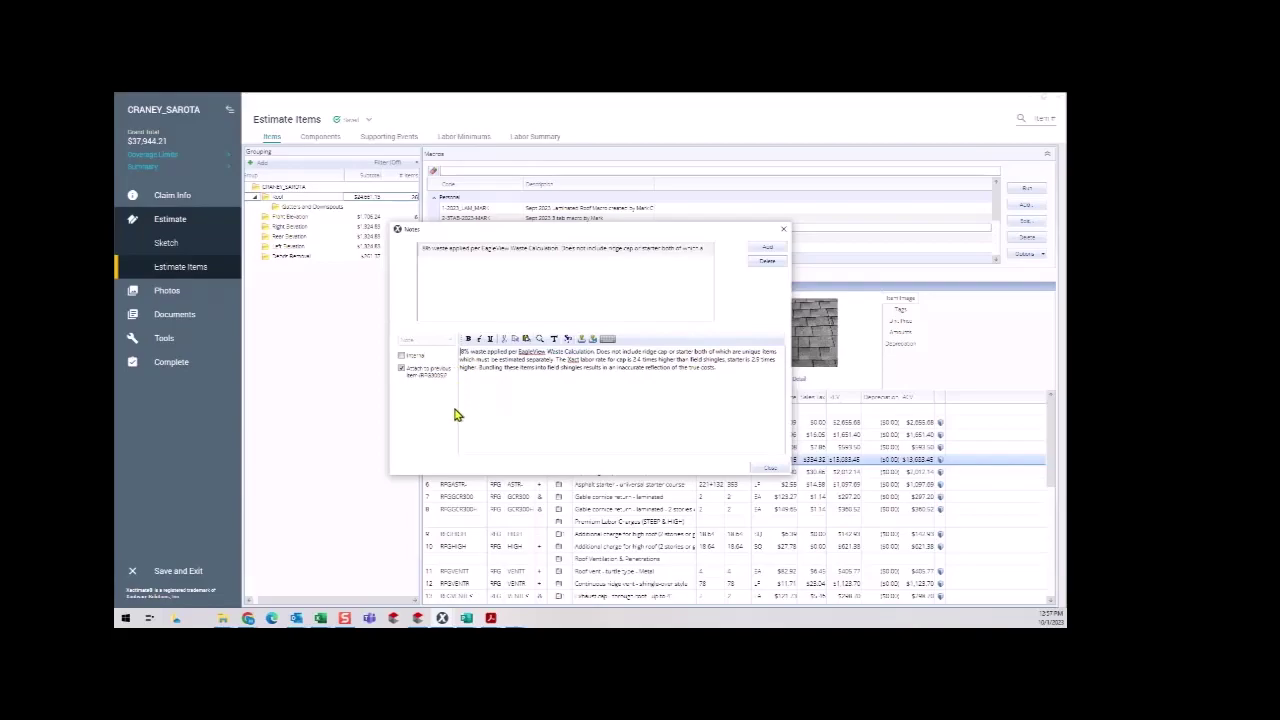
Close the shingle item's notes and reselect row 4, leaving its unit price unchanged.
click(768, 470)
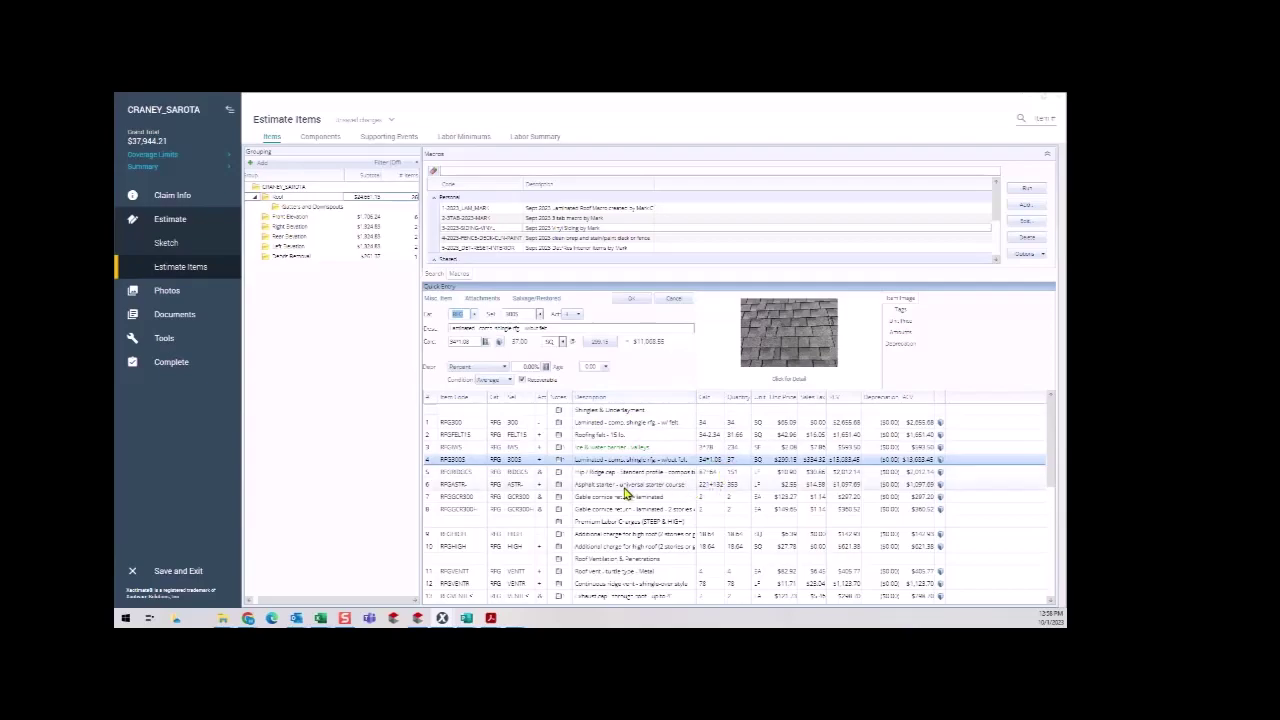
click(780, 461)
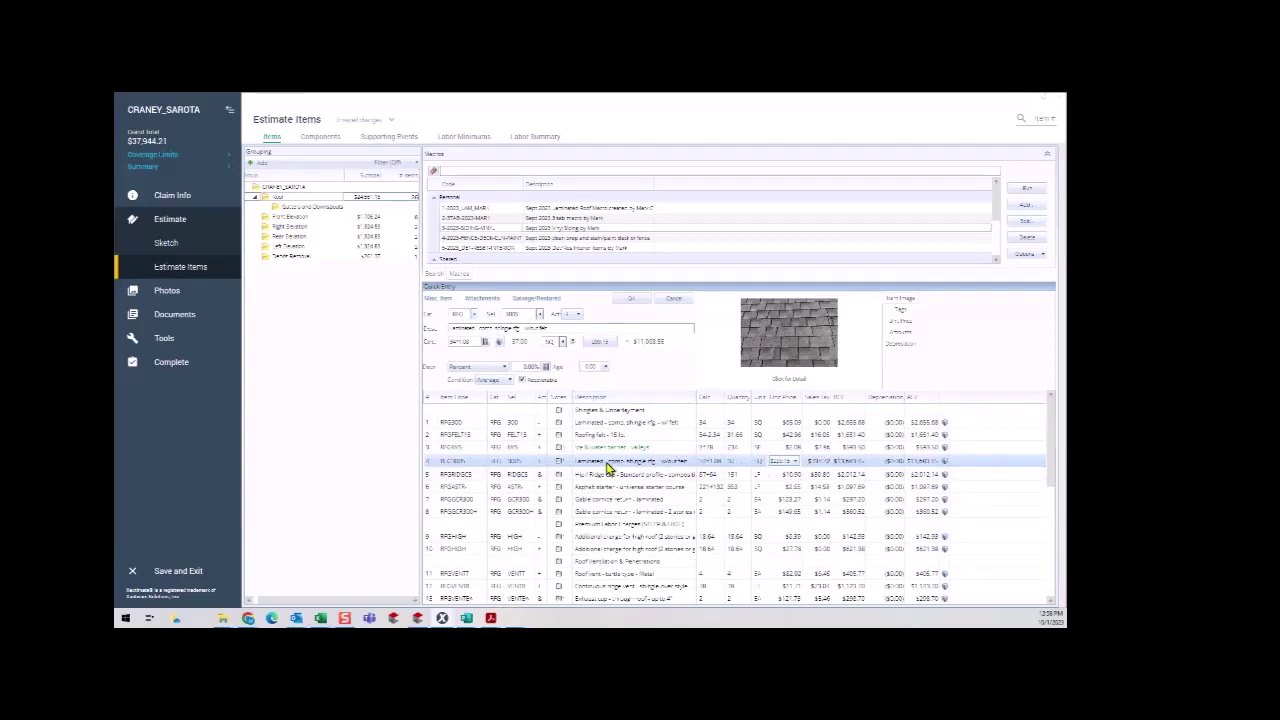
click(434, 468)
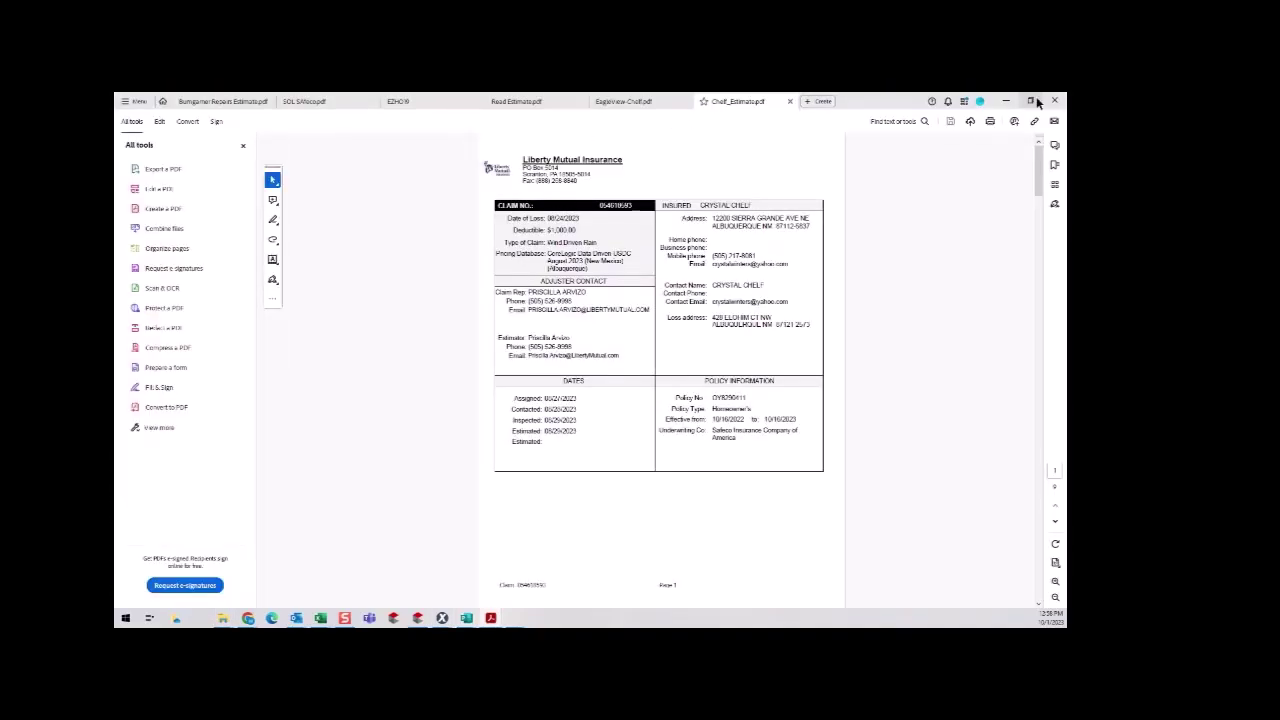
Close the carrier's estimate PDF, then bring Acrobat back to view the other old estimate.
click(790, 102)
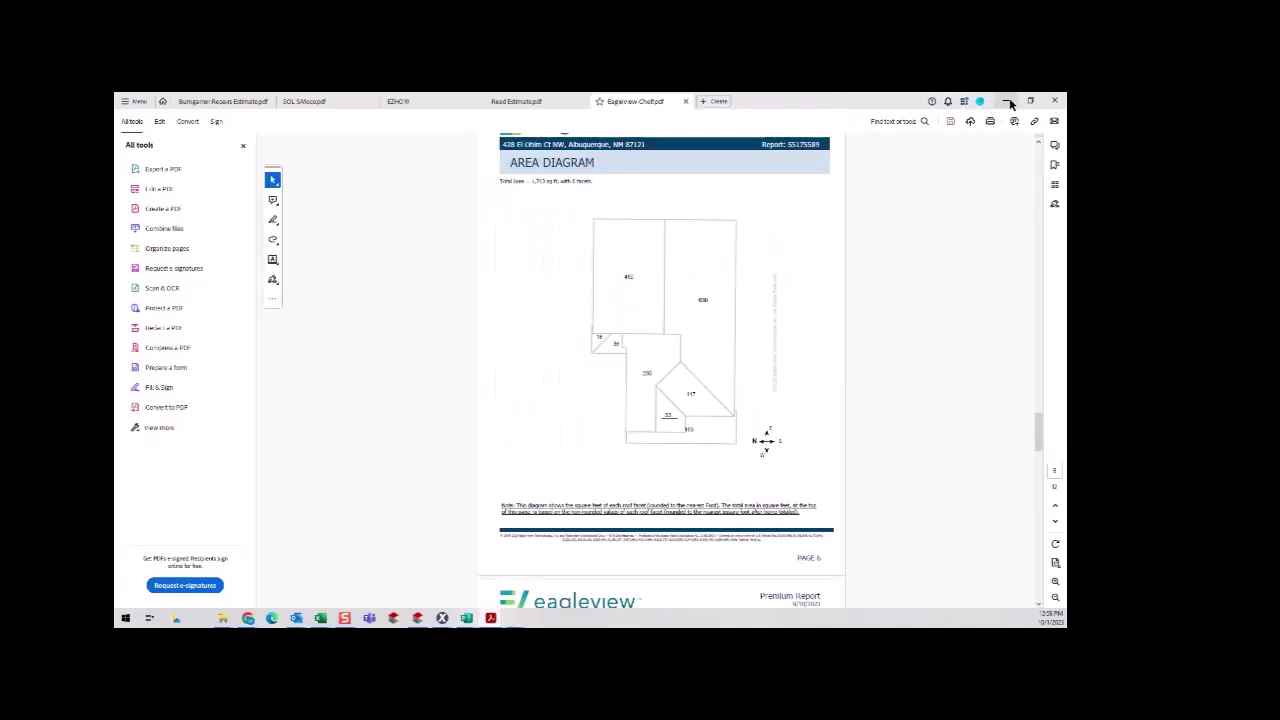
click(1006, 101)
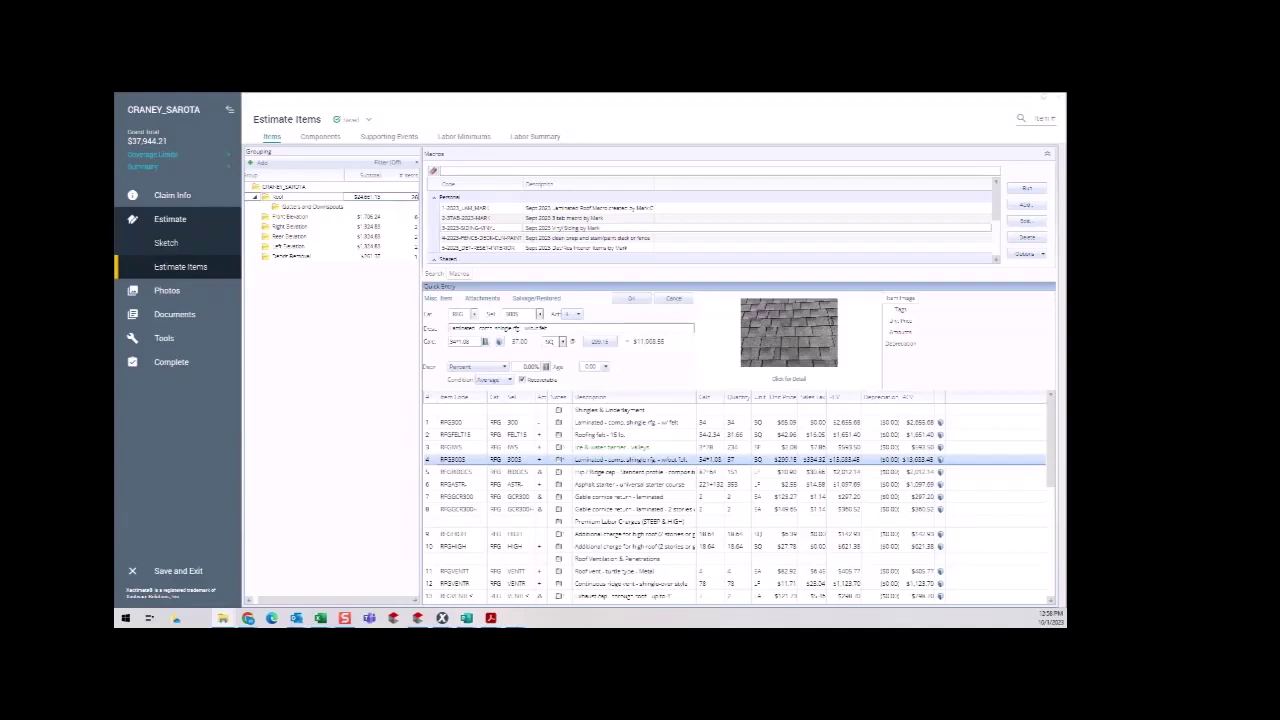
click(490, 618)
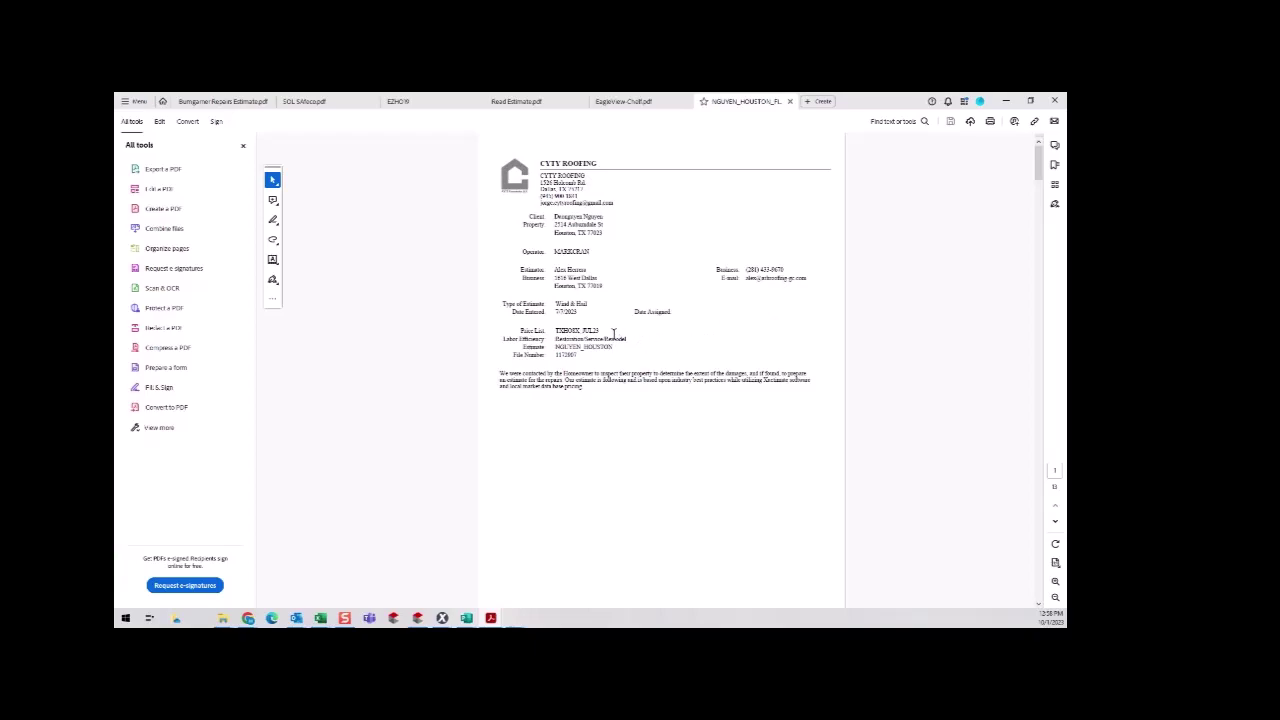
Confirm the old estimate used the TXHOSX_JUL23 price list, then close that PDF and minimize Acrobat.
drag(604, 330, 569, 337)
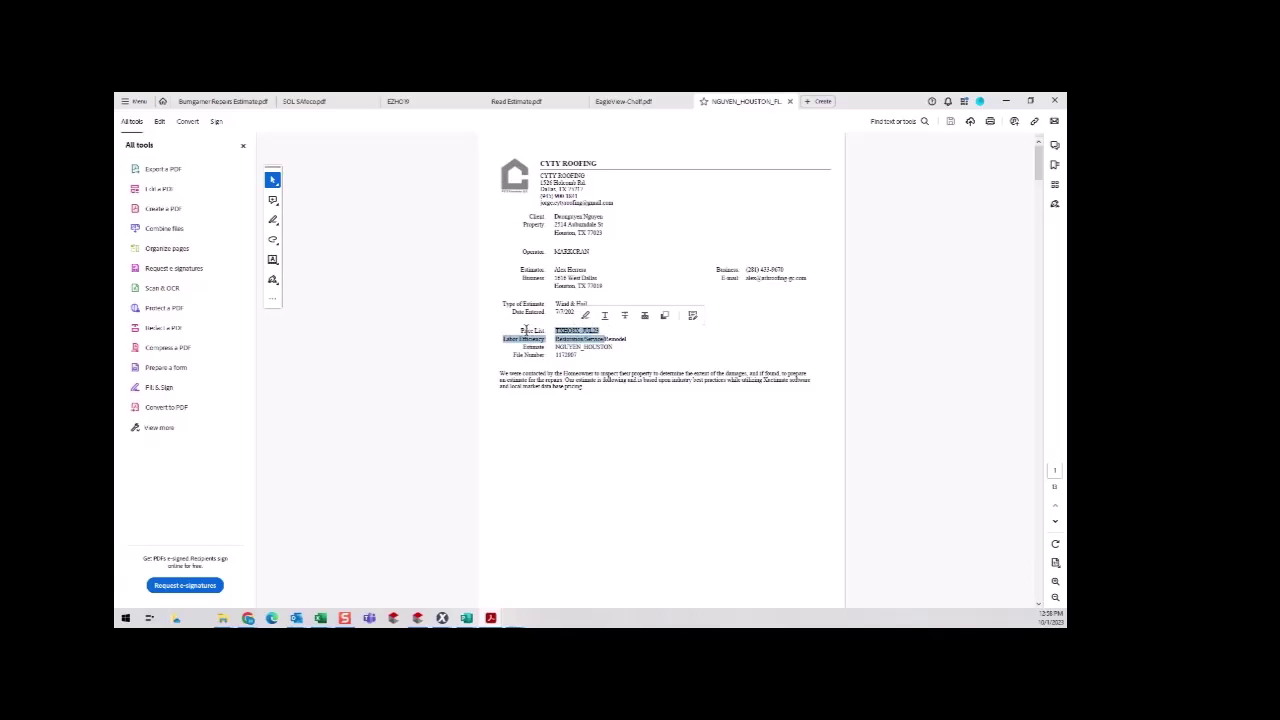
click(514, 328)
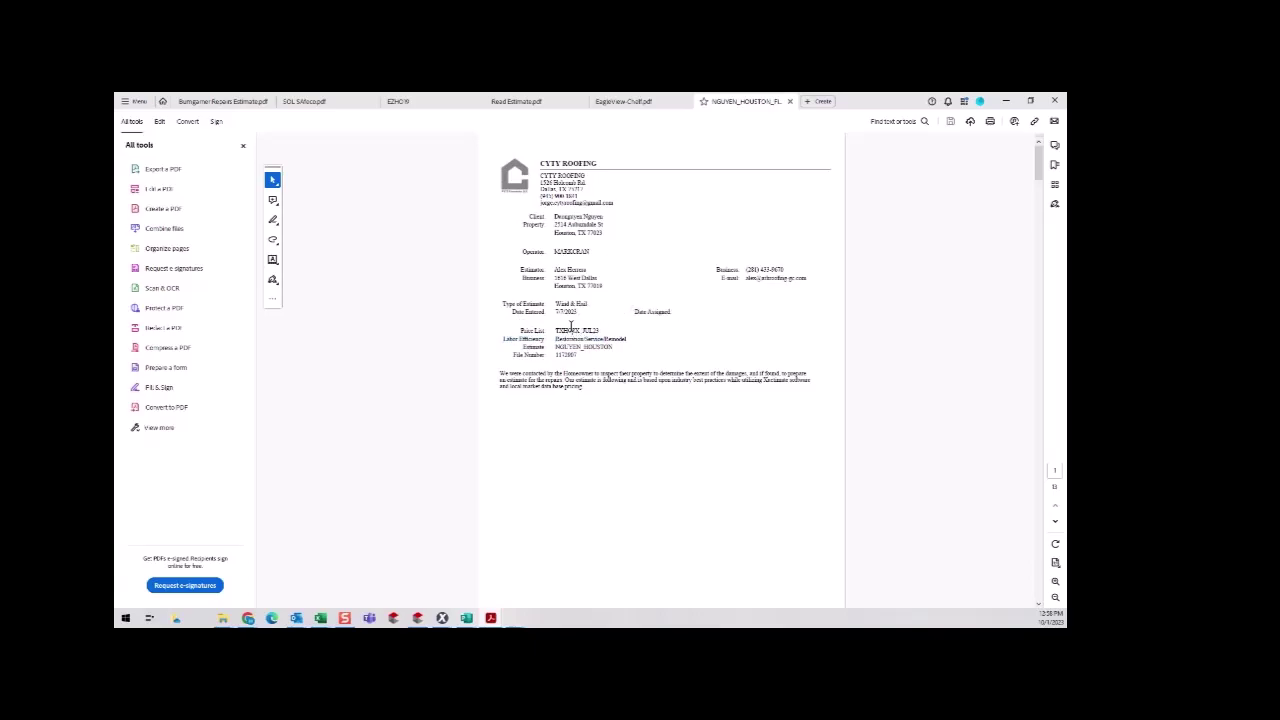
mouse_move(601, 329)
mouse_down()
mouse_move(568, 328)
mouse_move(579, 327)
mouse_up()
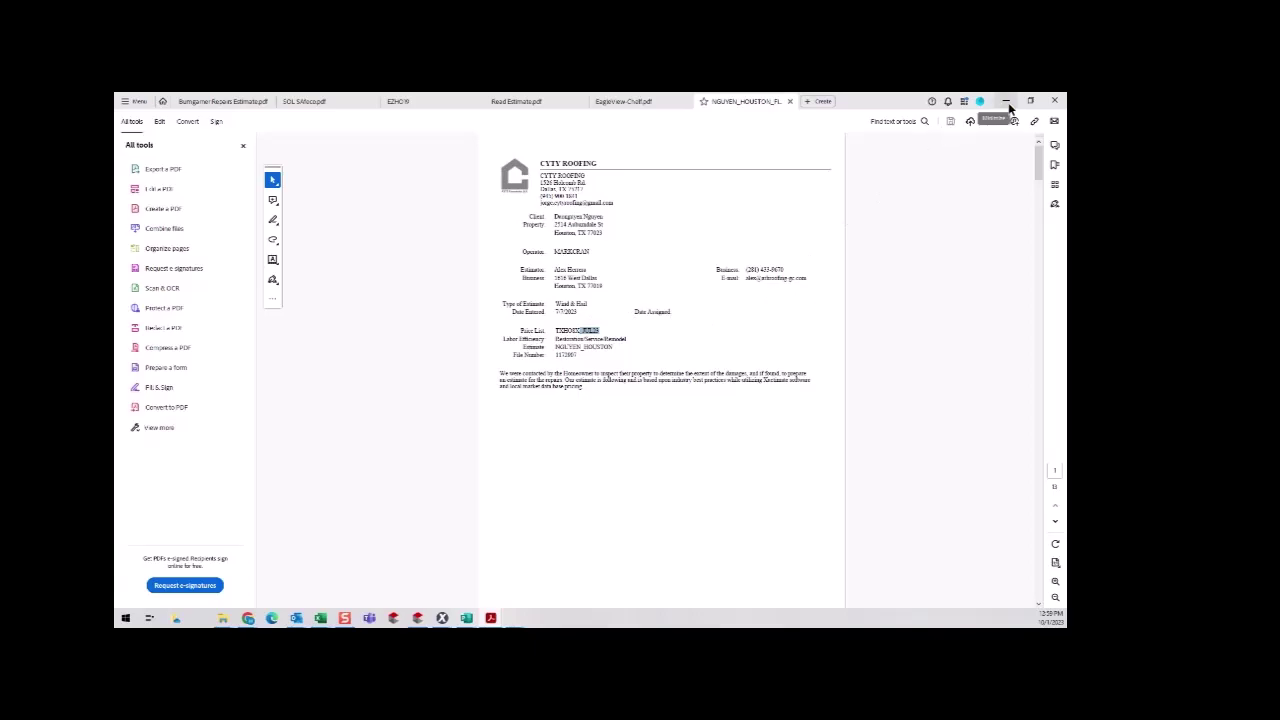
click(789, 101)
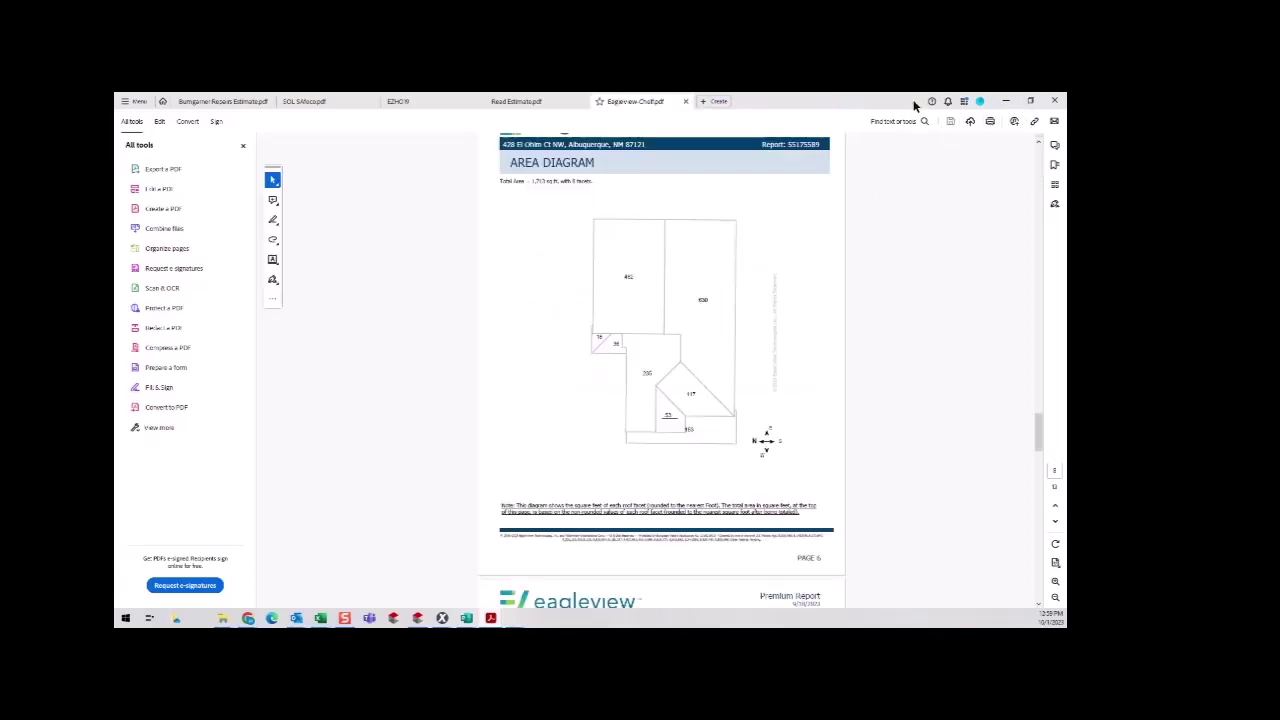
click(1004, 101)
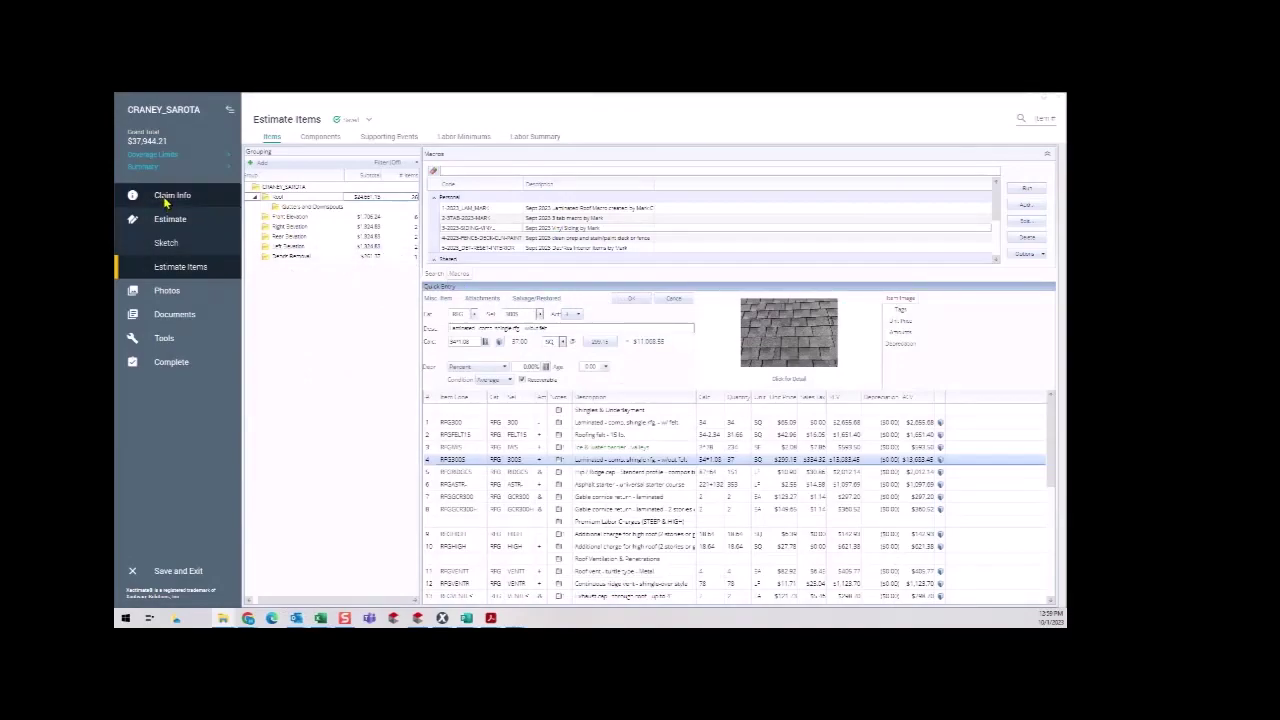
Open the claim's pricing parameters and start a new price list request.
click(167, 200)
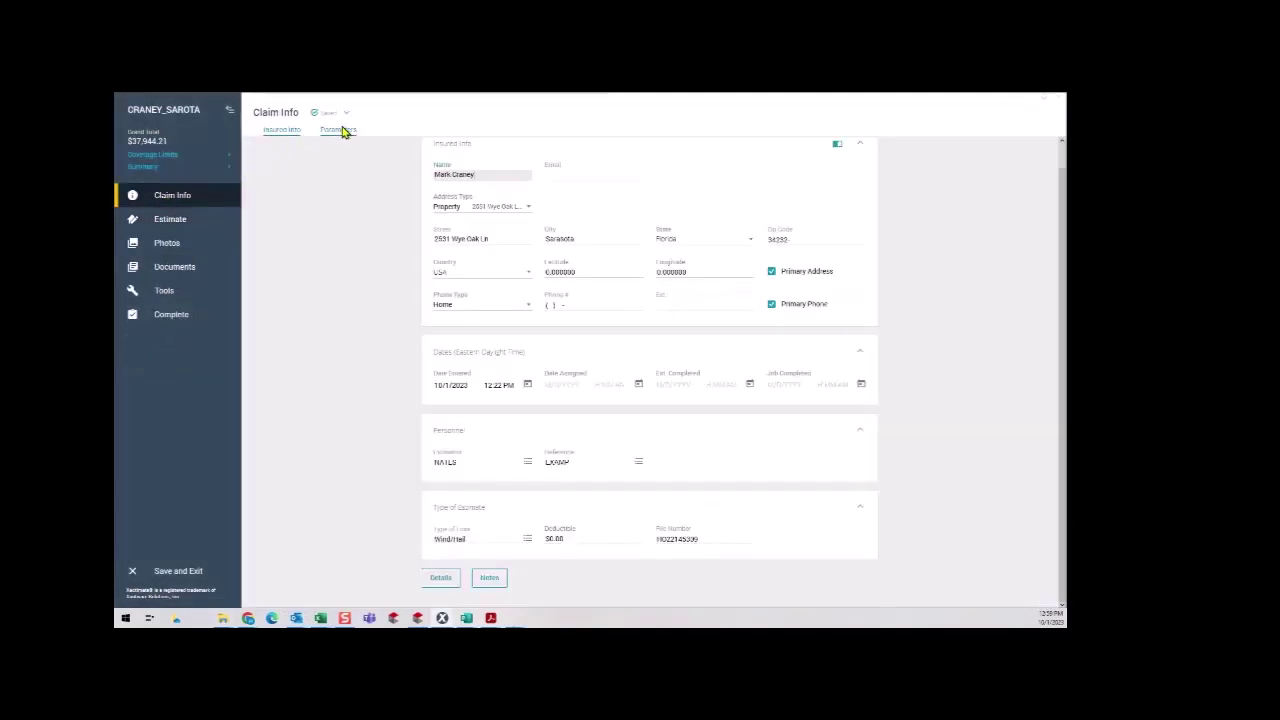
click(340, 130)
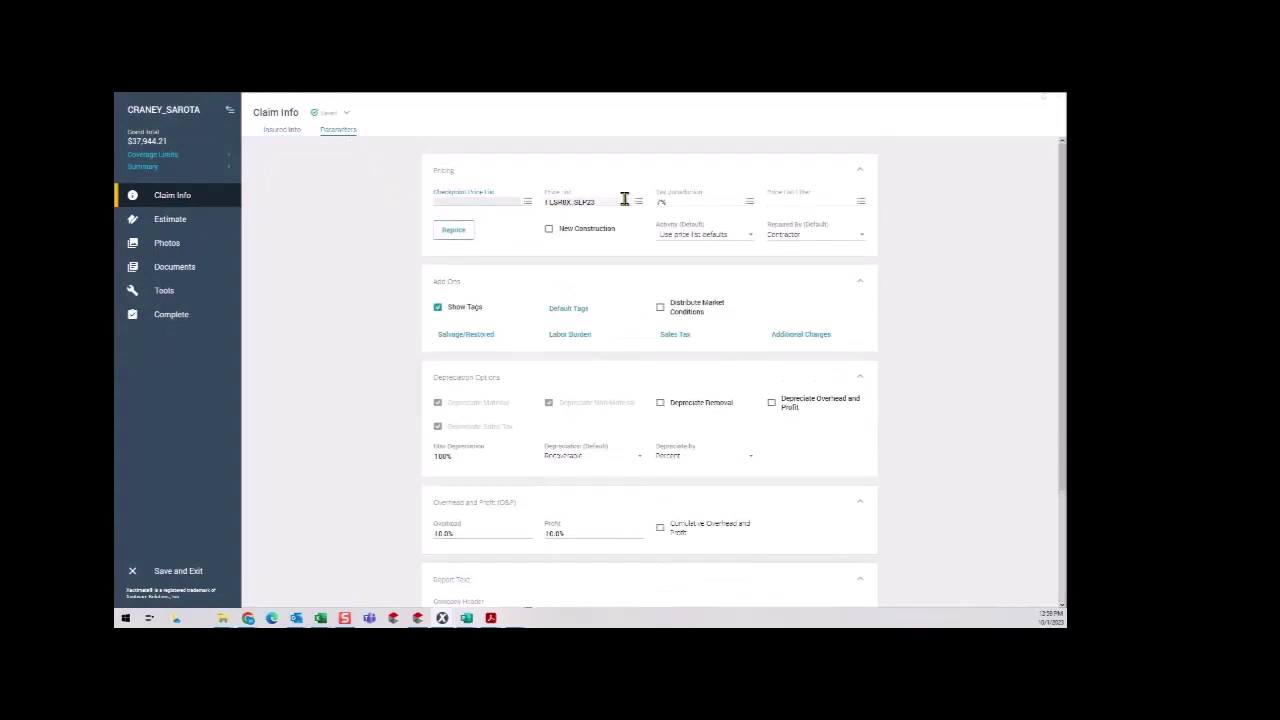
click(631, 201)
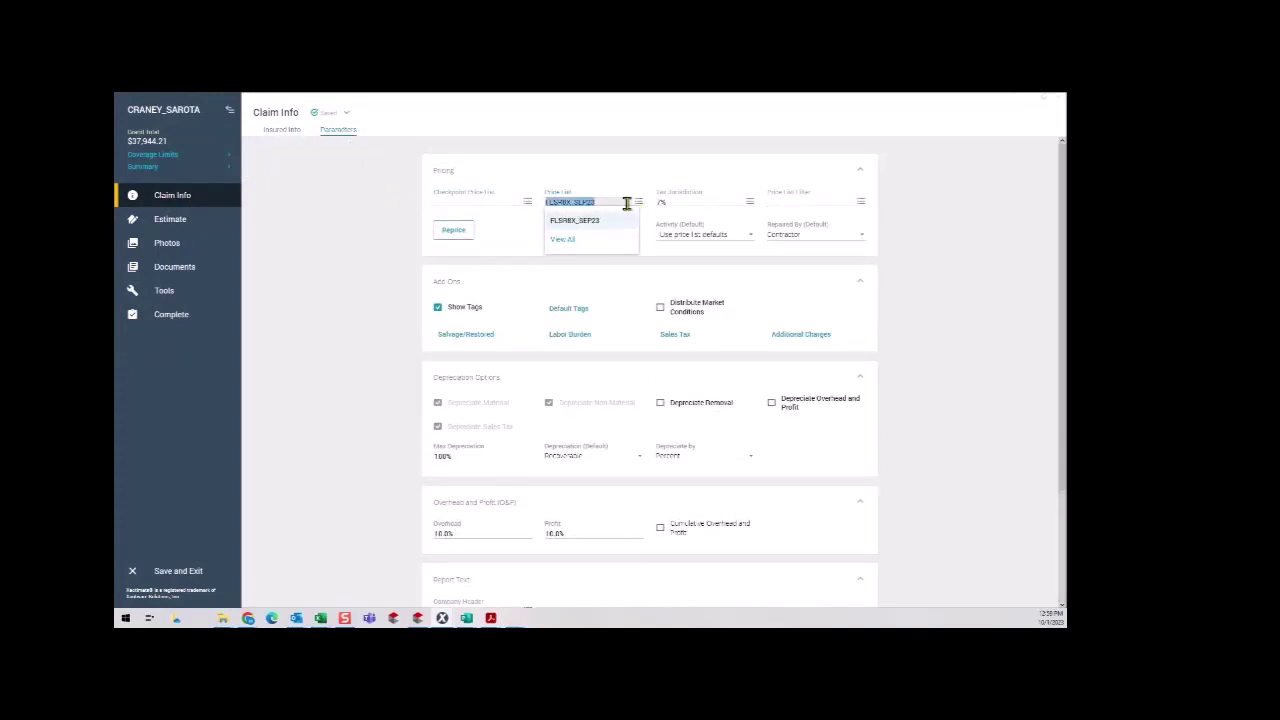
click(639, 202)
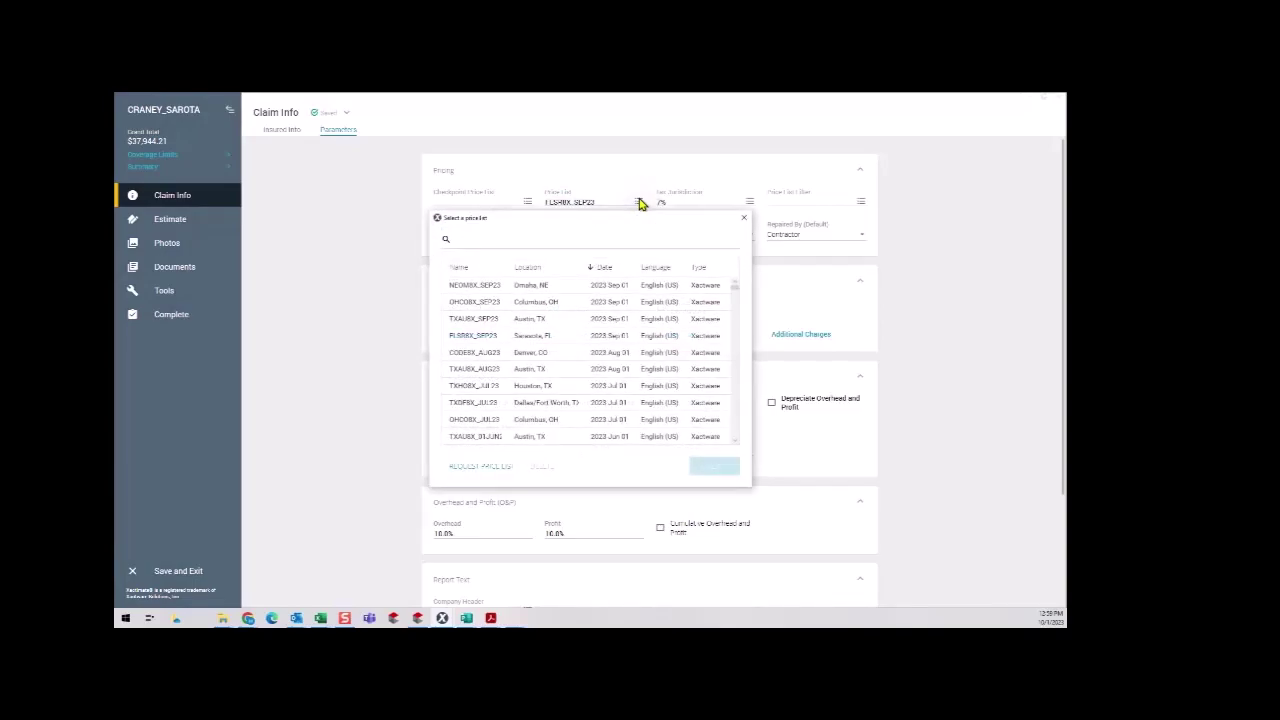
click(482, 476)
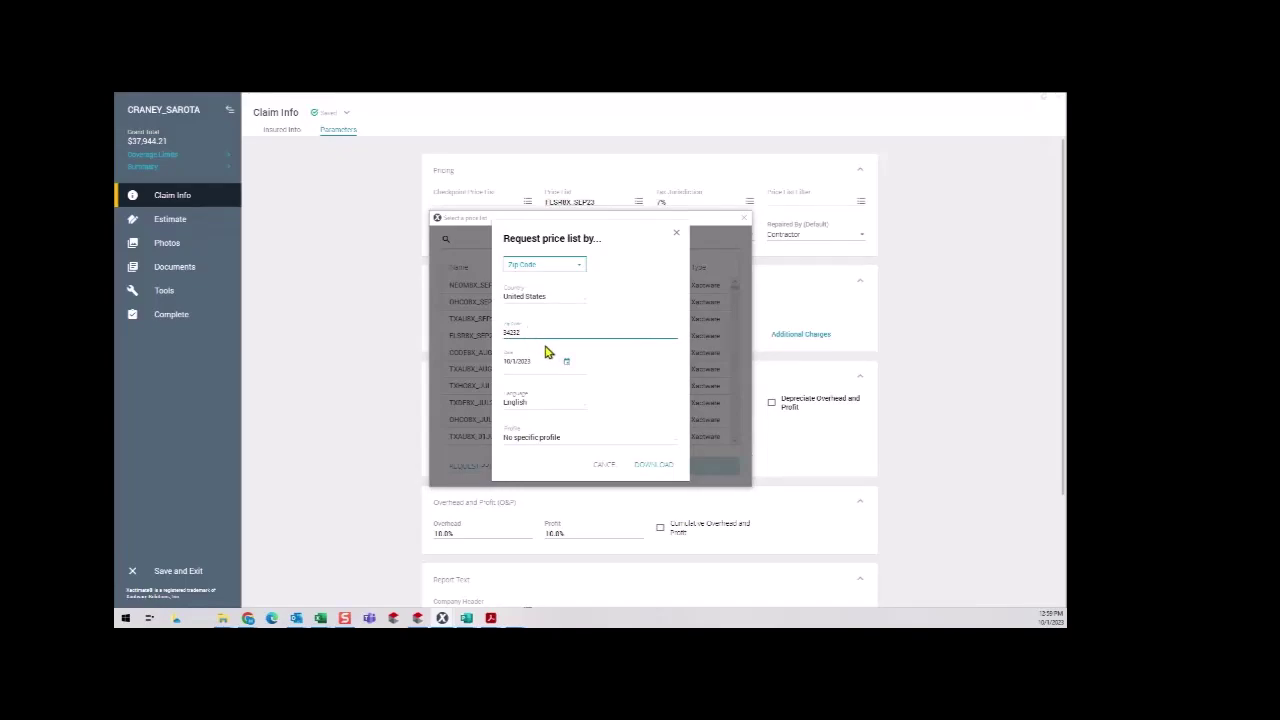
Request the price list dated 7/12/2023 with the Contractor profile and download it.
click(567, 365)
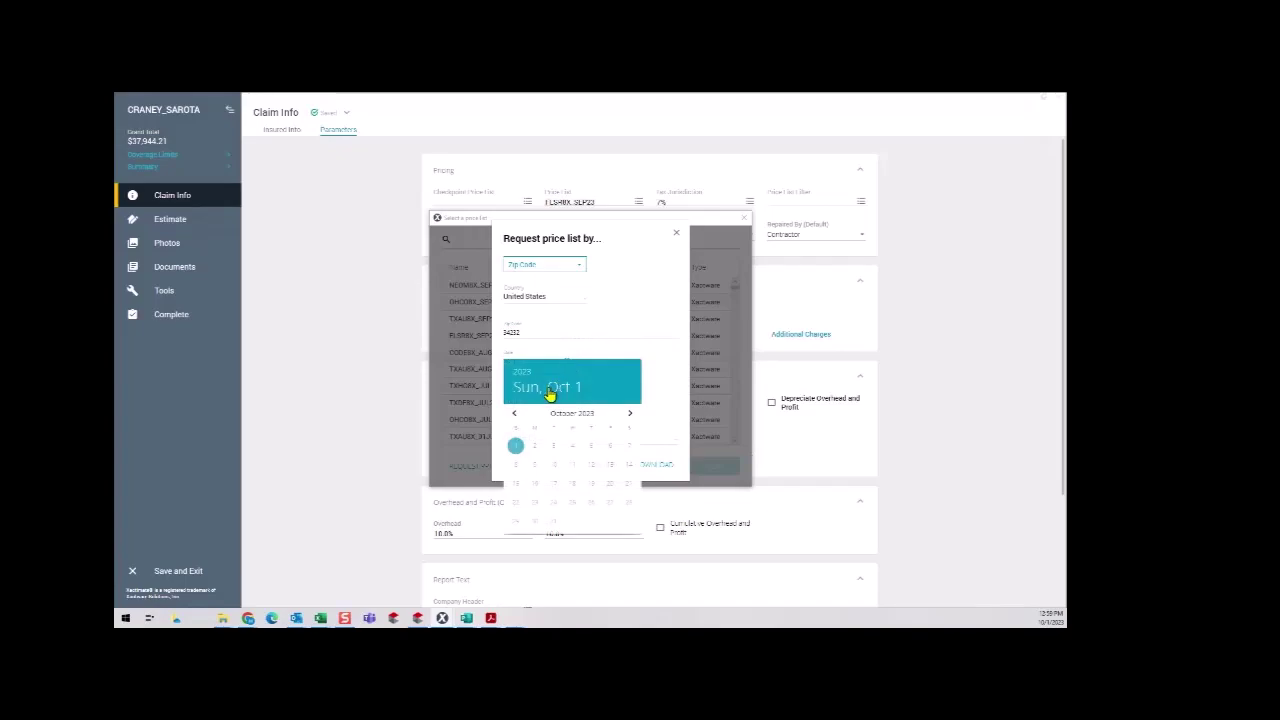
click(516, 414)
click(516, 414)
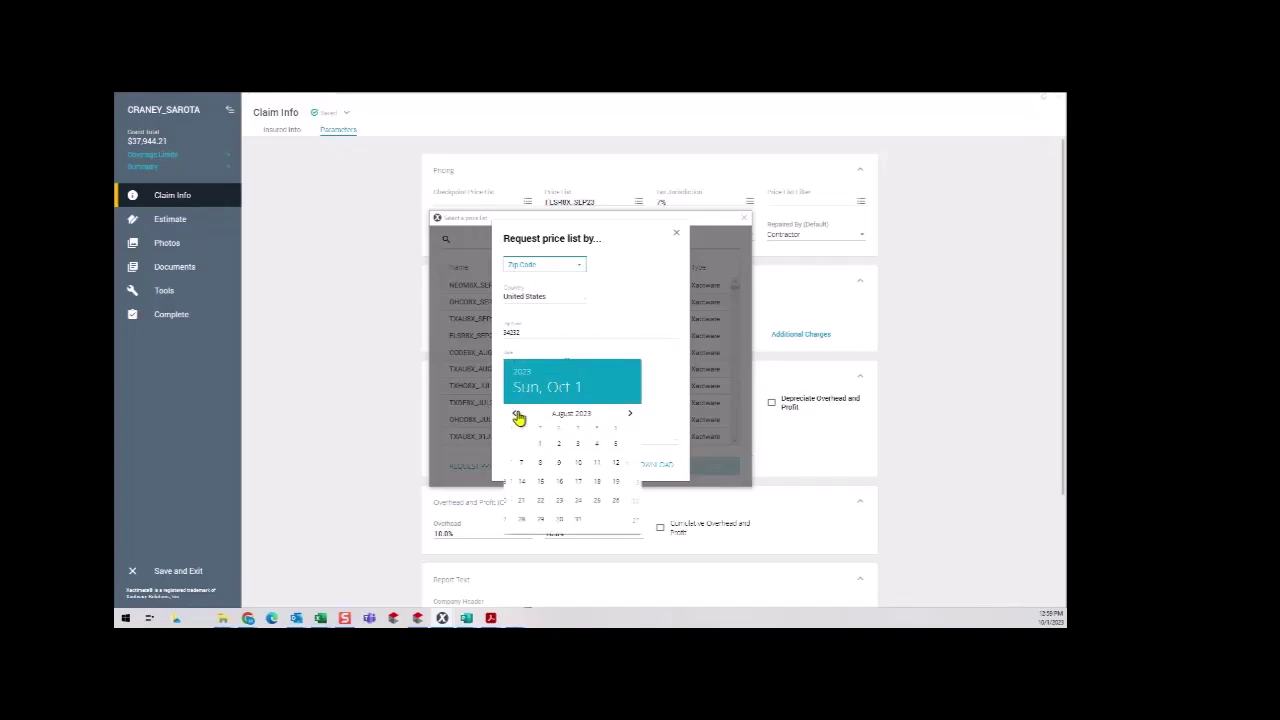
click(515, 415)
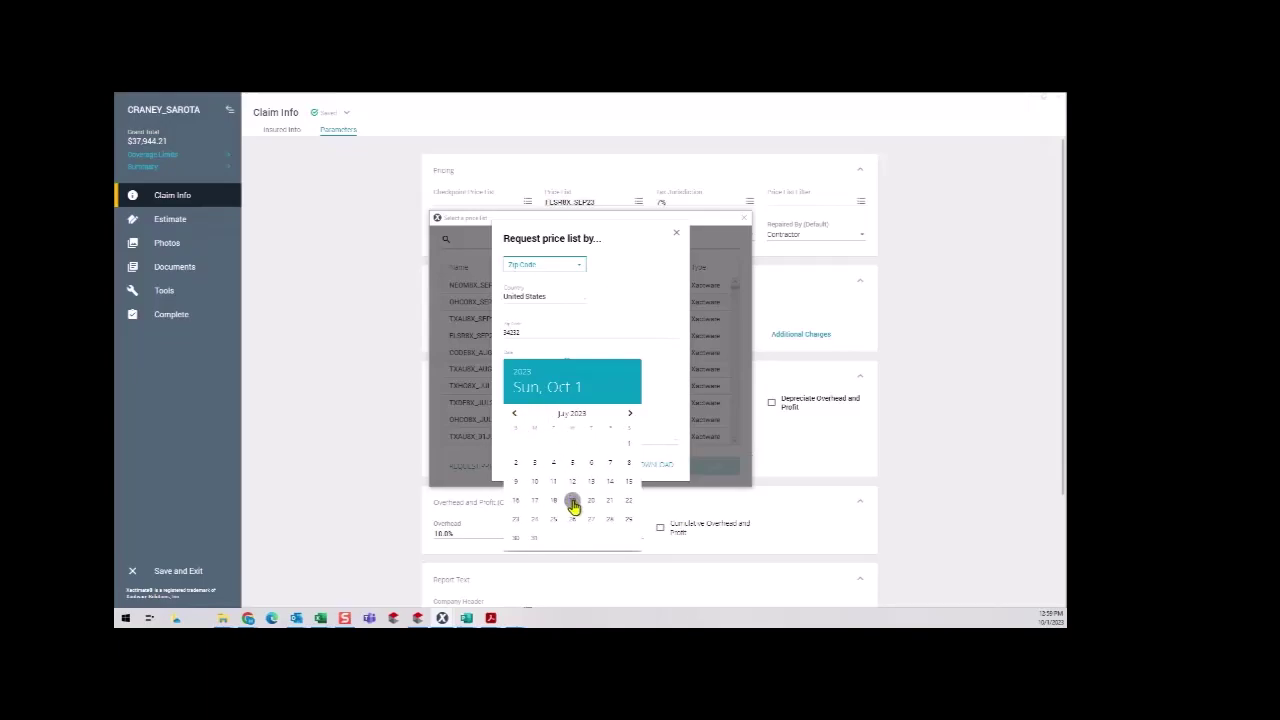
click(573, 484)
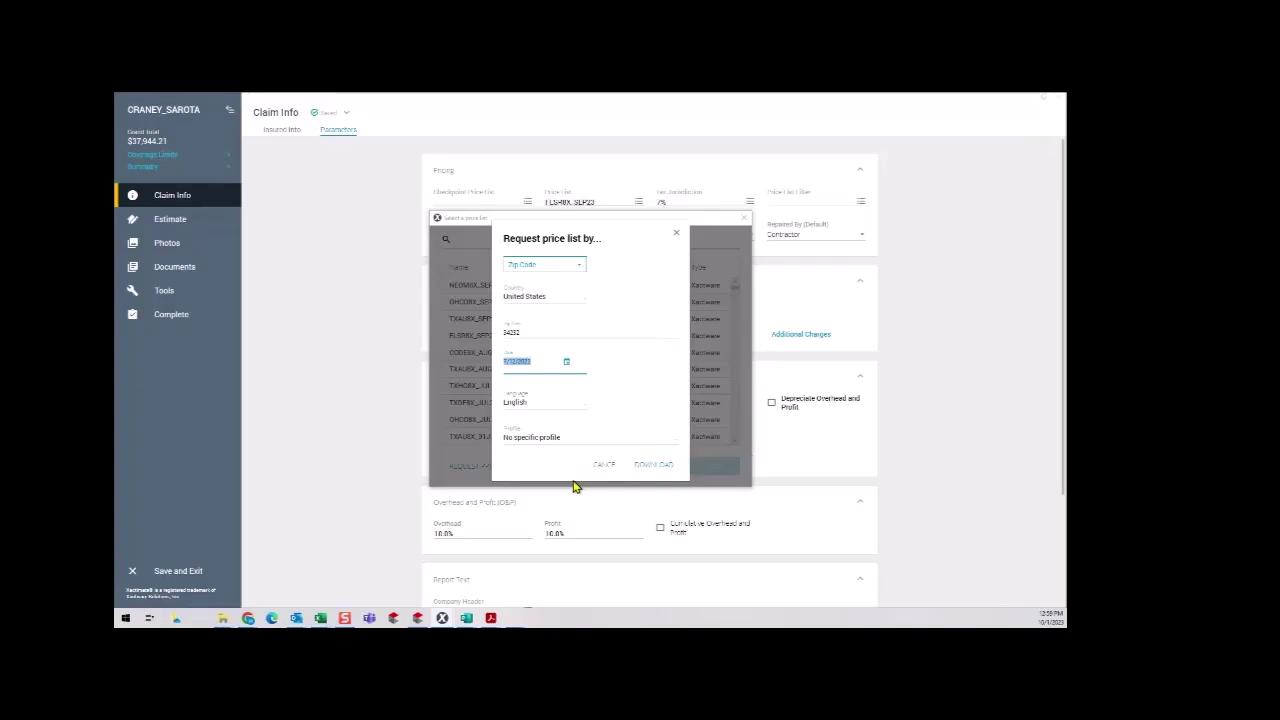
click(562, 445)
click(550, 473)
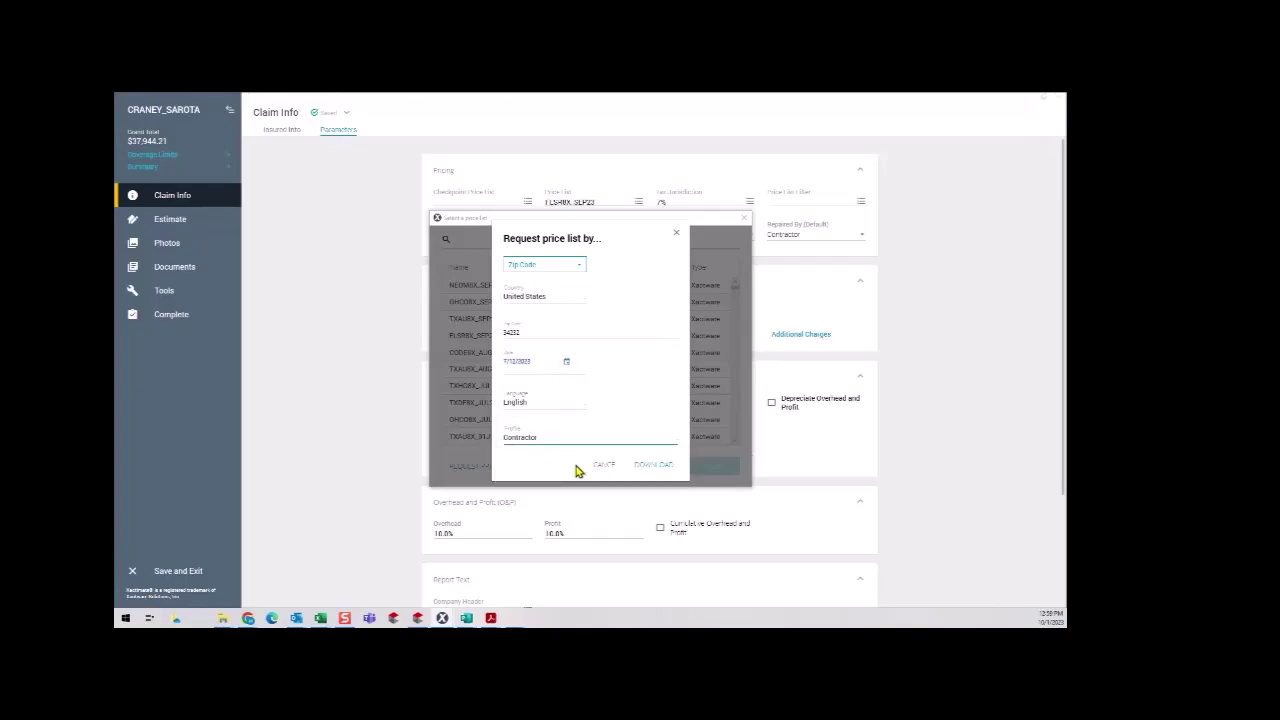
click(646, 457)
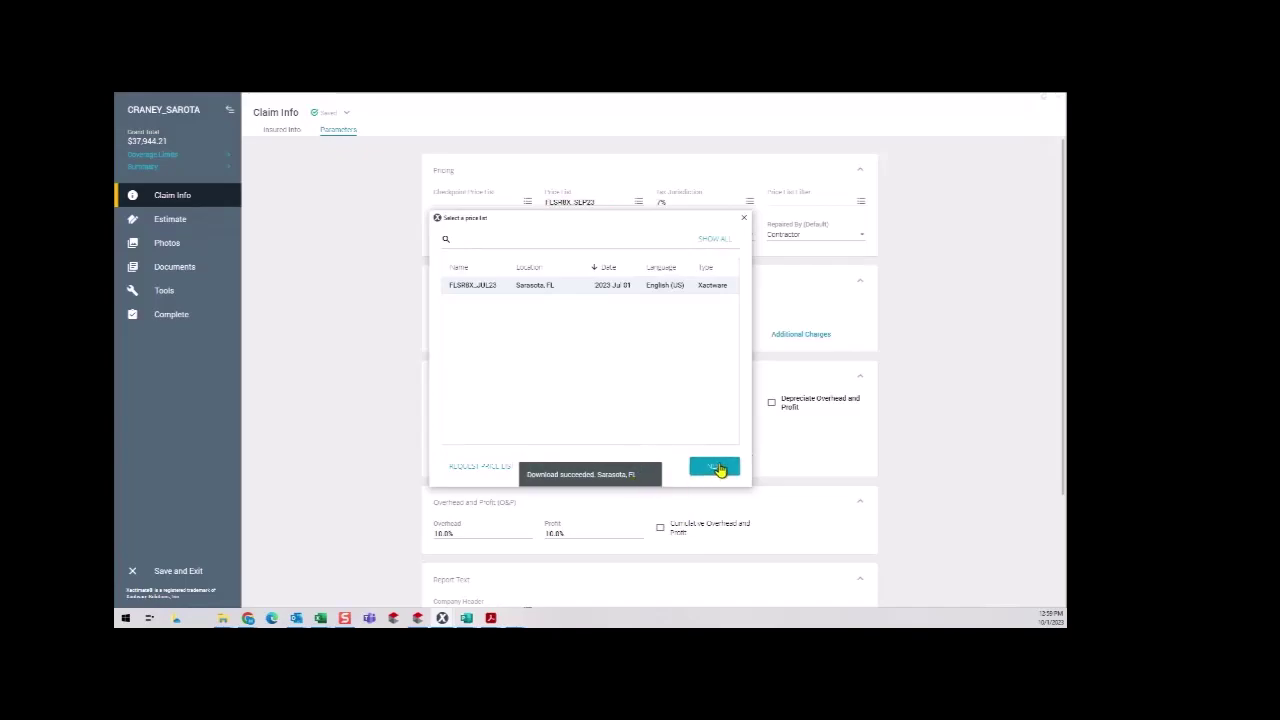
Apply the FLSR8X_JUL23 price list with the 7% tax jurisdiction and confirm the reprice to $39,875.51.
click(716, 467)
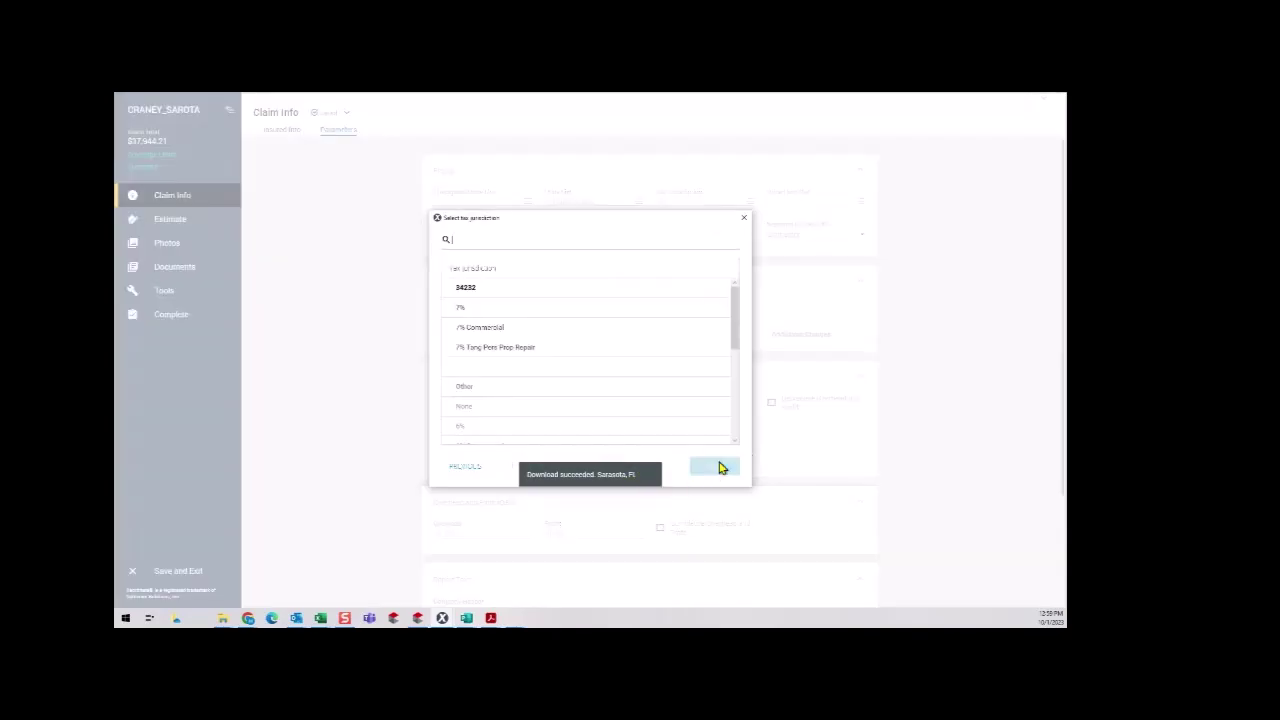
click(488, 310)
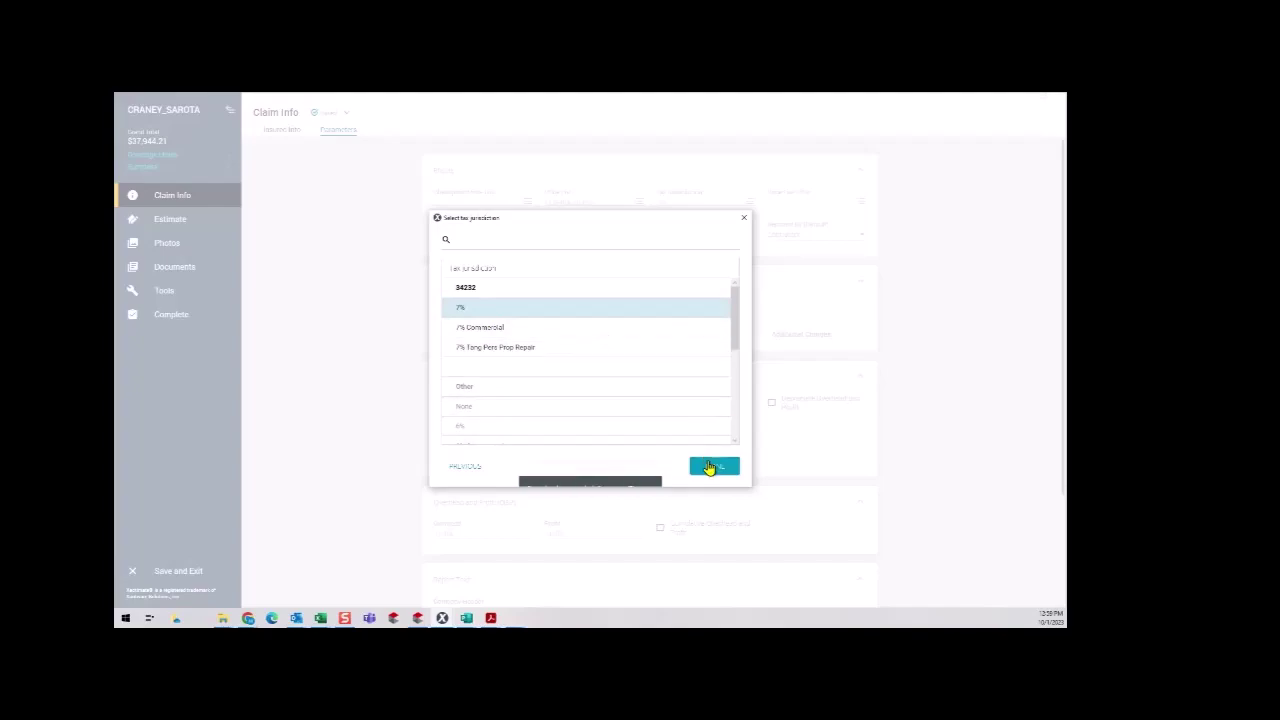
click(710, 467)
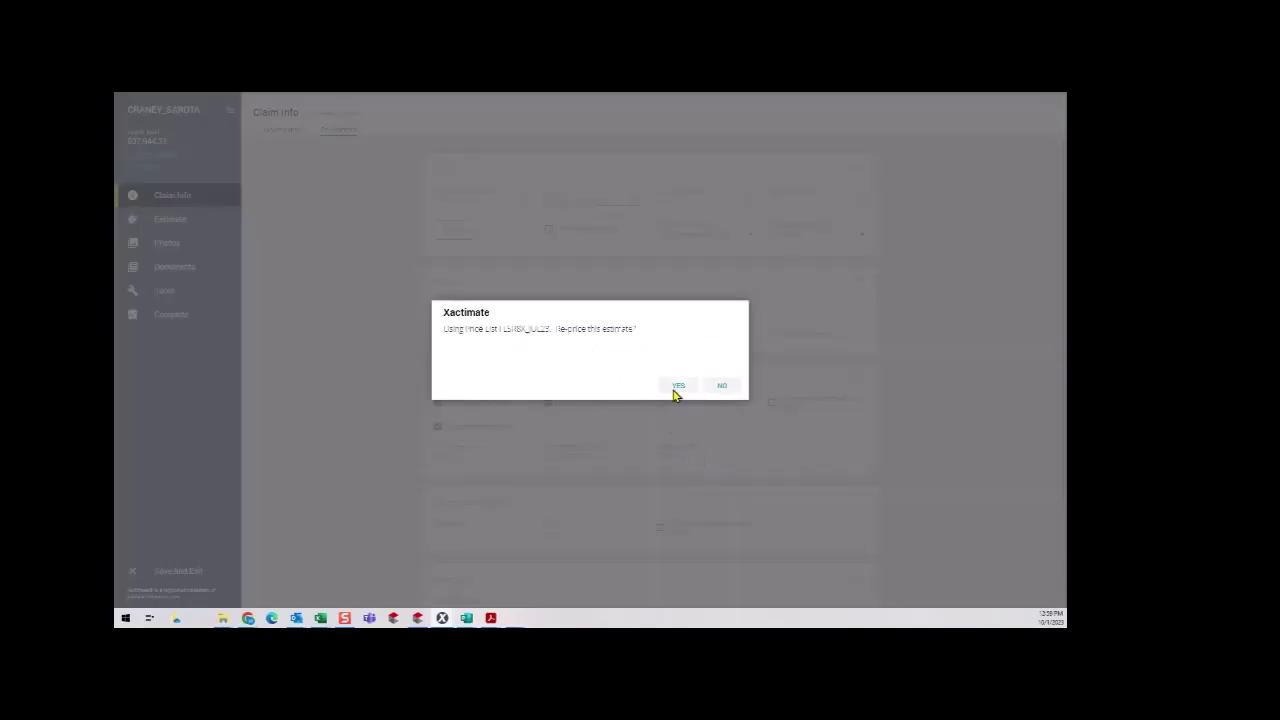
click(677, 387)
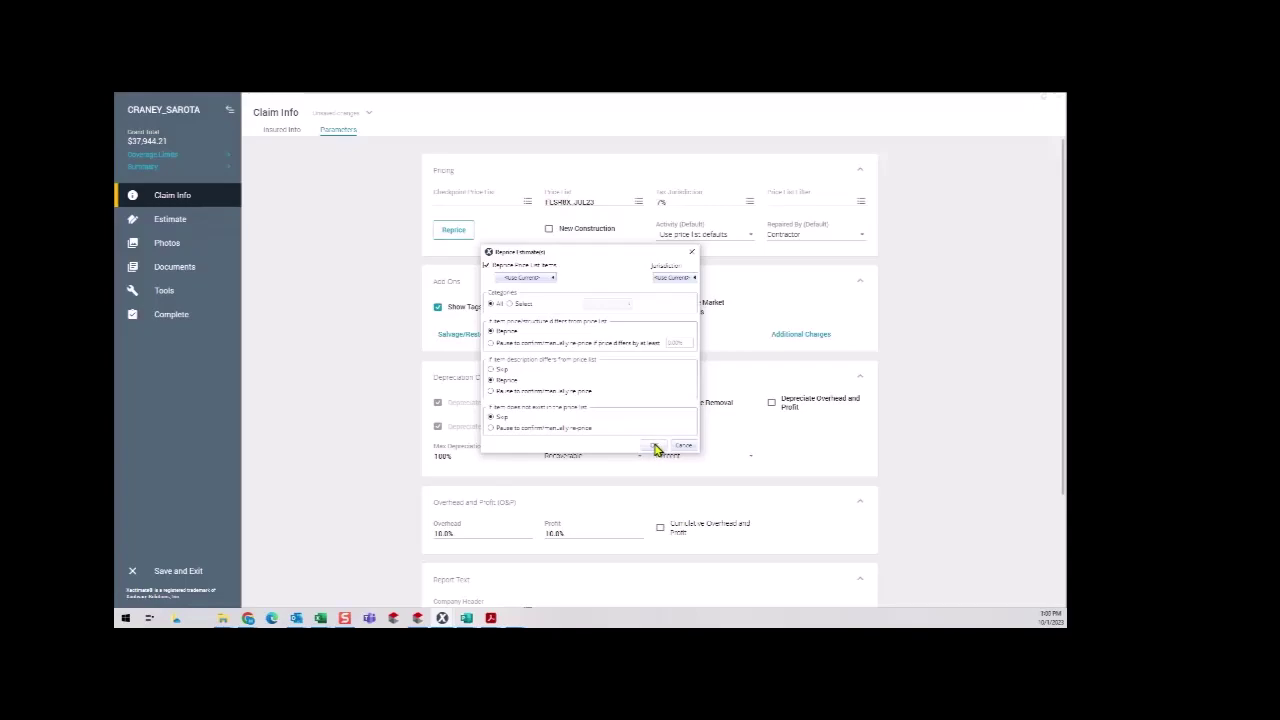
click(655, 447)
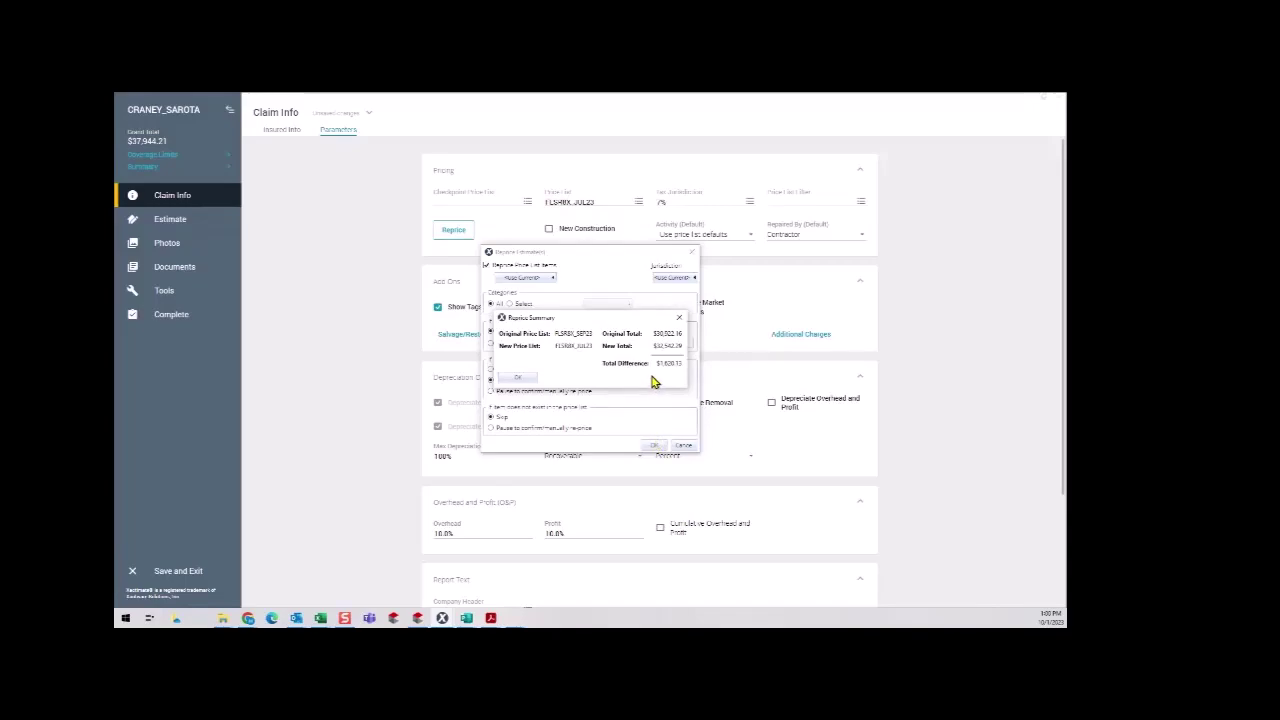
click(517, 377)
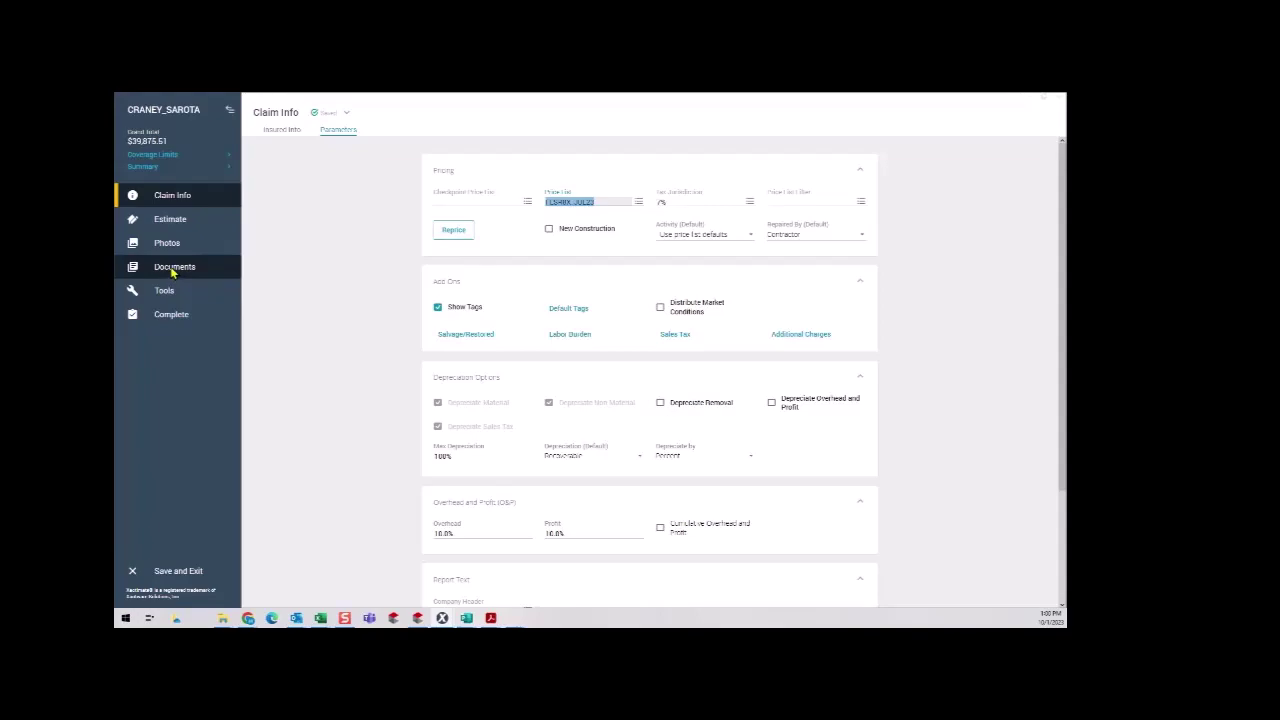
Resequence the estimate's line numbers from the Reports page.
click(172, 268)
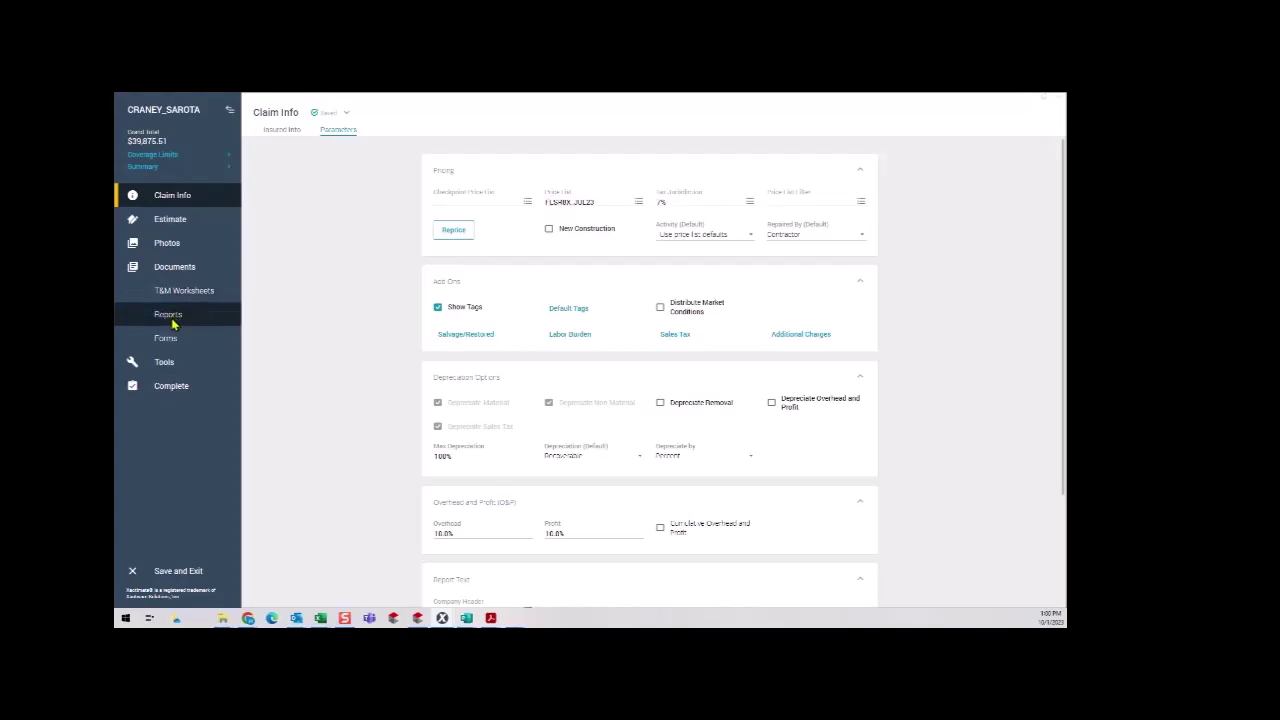
click(170, 316)
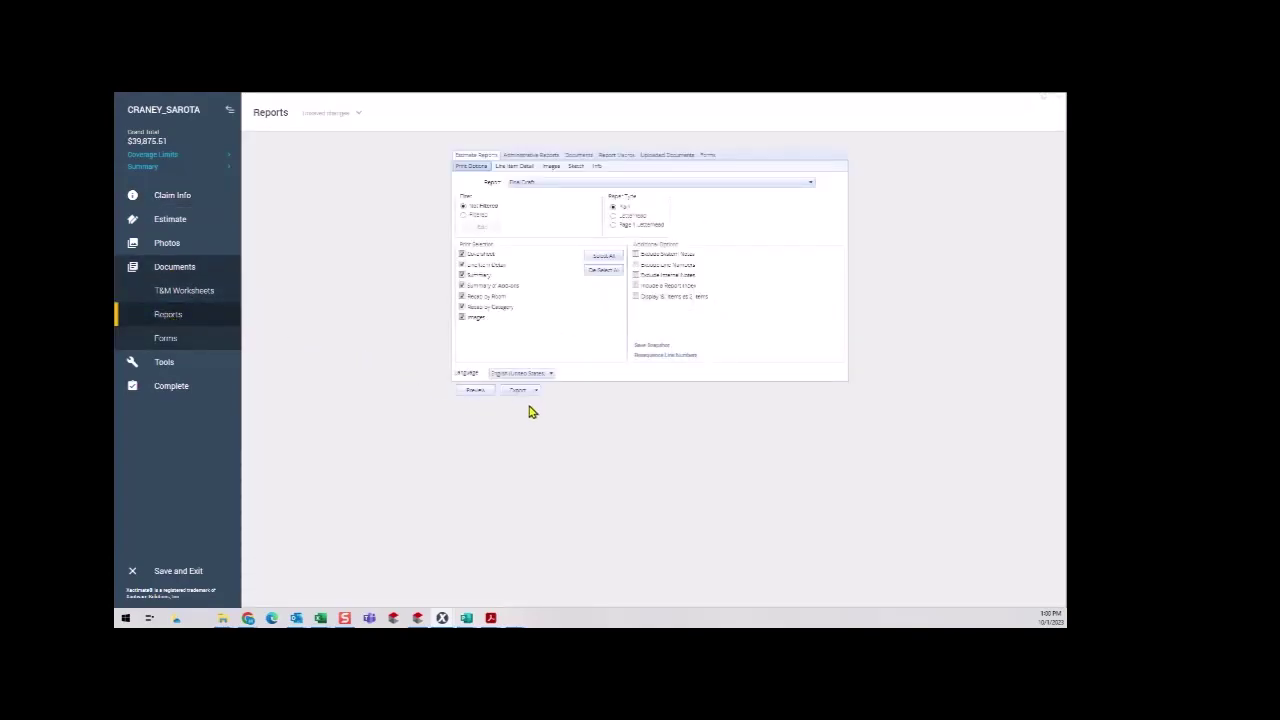
click(638, 357)
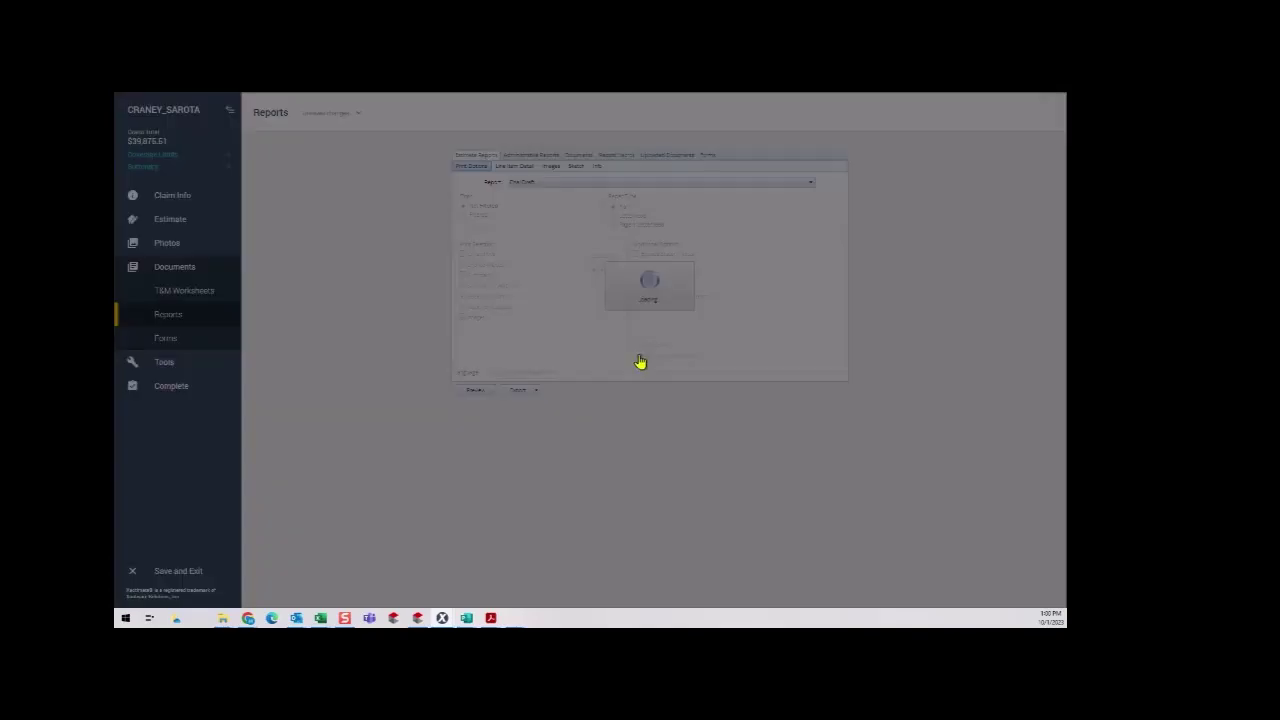
click(722, 390)
Export the Final Draft report as a PDF file saved to the Desktop.
click(522, 392)
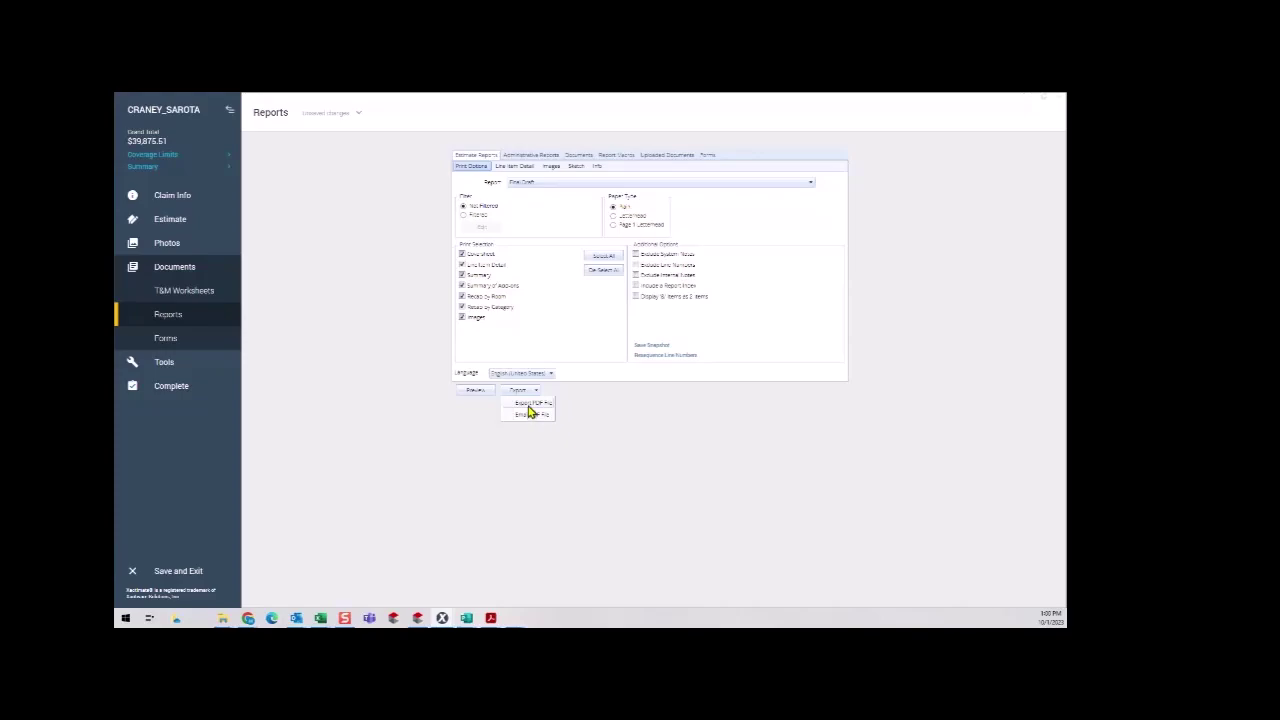
click(530, 412)
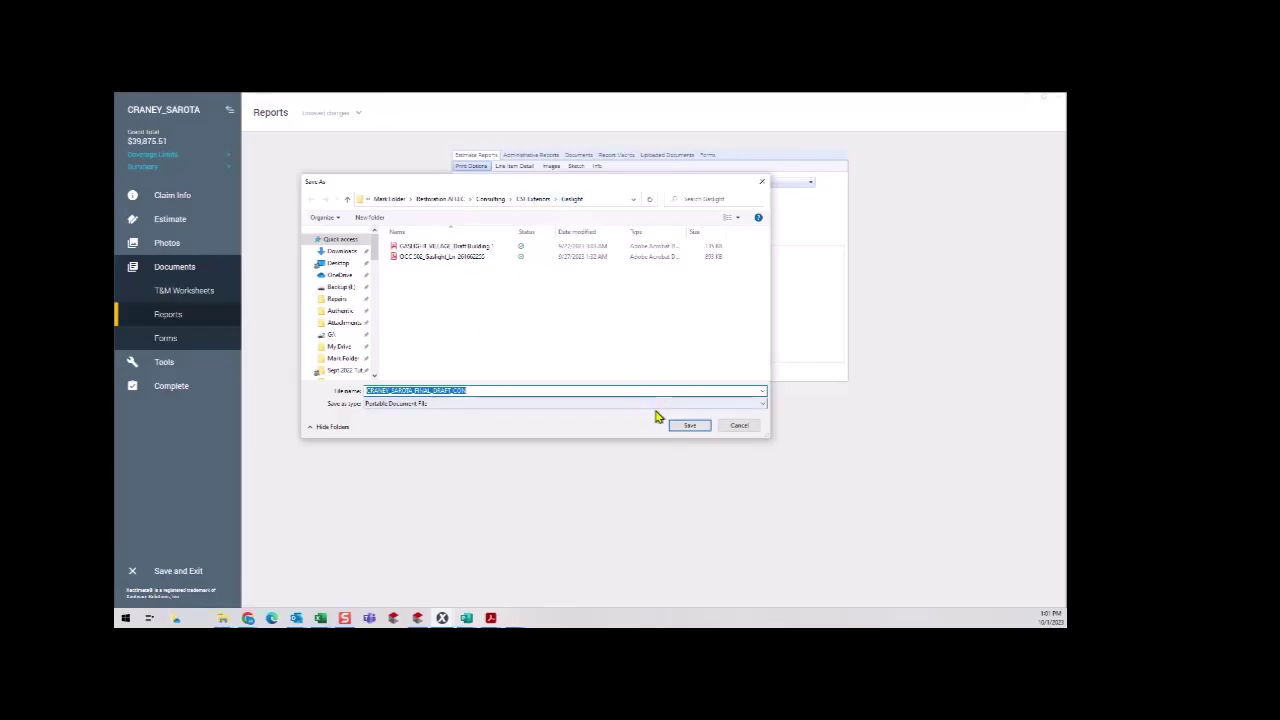
click(500, 200)
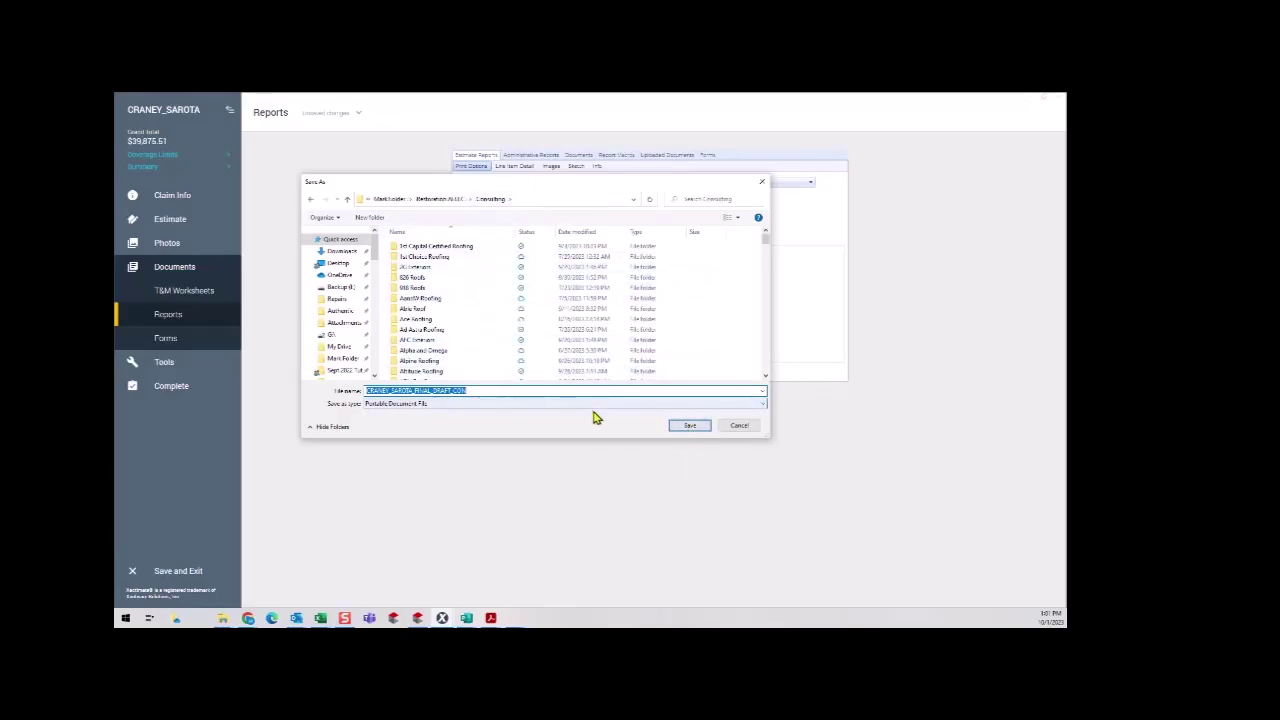
click(338, 263)
click(473, 391)
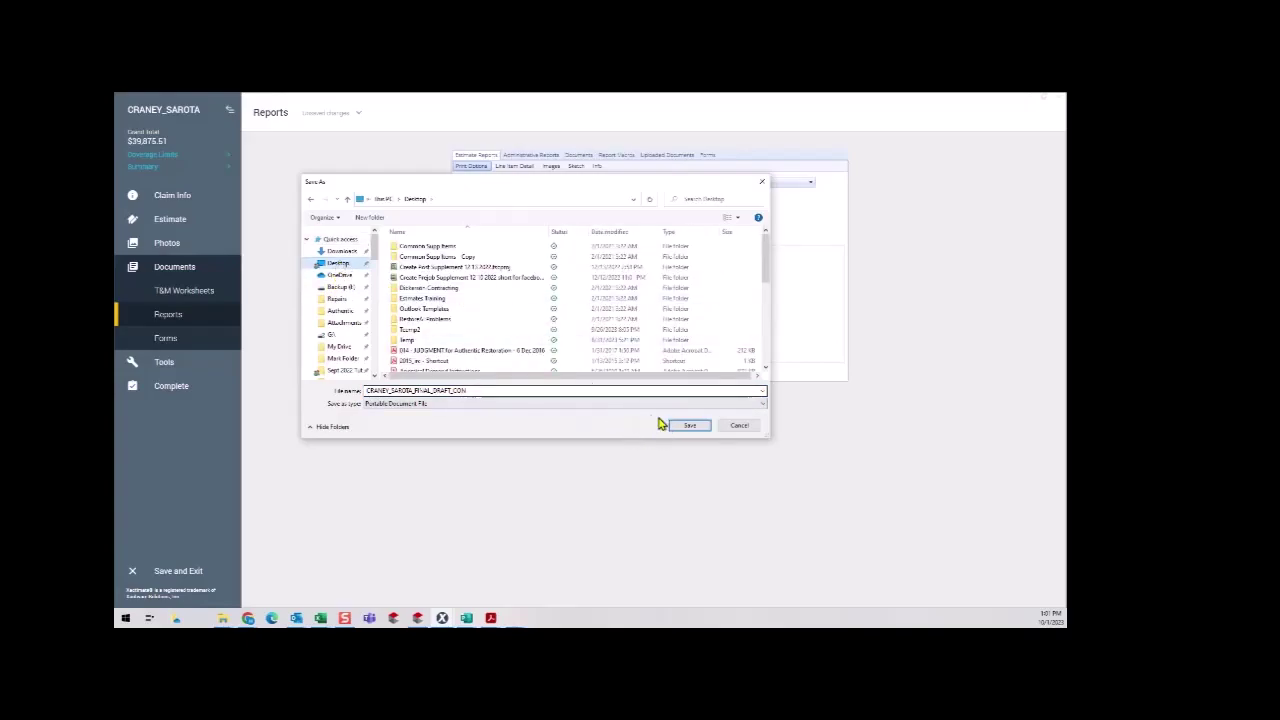
click(690, 427)
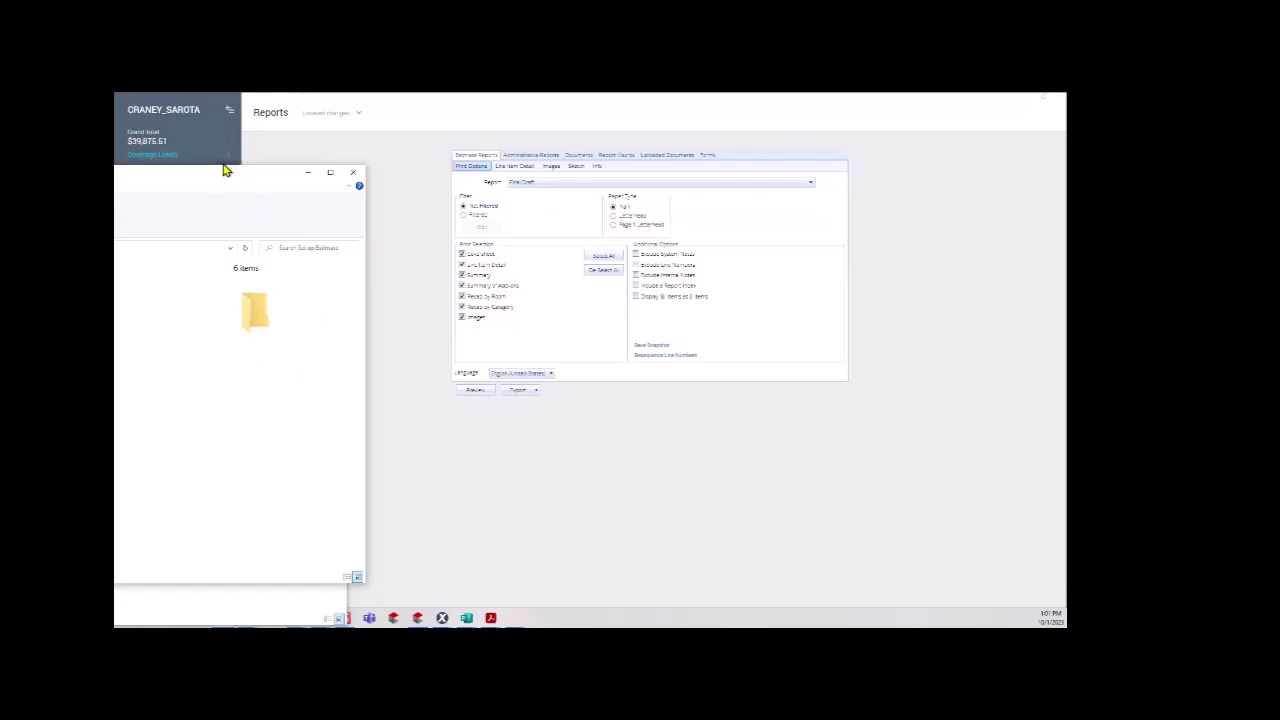
Drag the Set up Estimate folder window and the other folder window left, off the Xactimate window.
drag(227, 182, 114, 182)
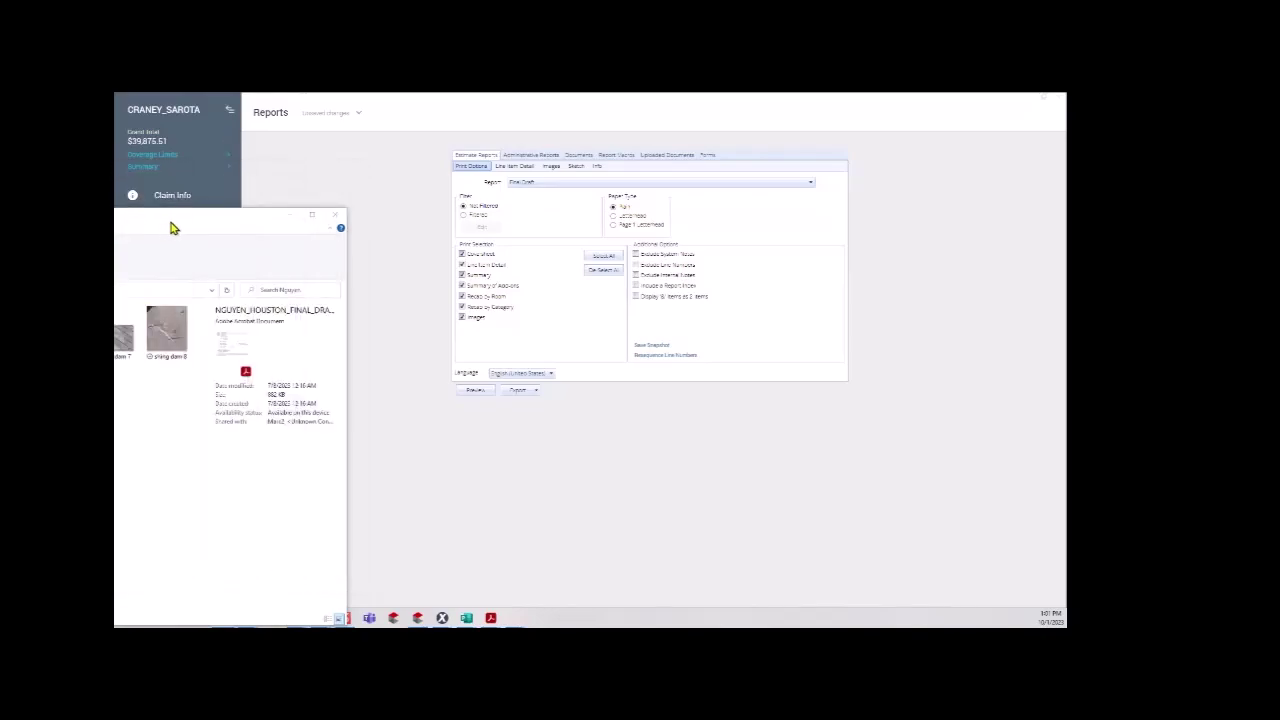
drag(171, 220, 114, 220)
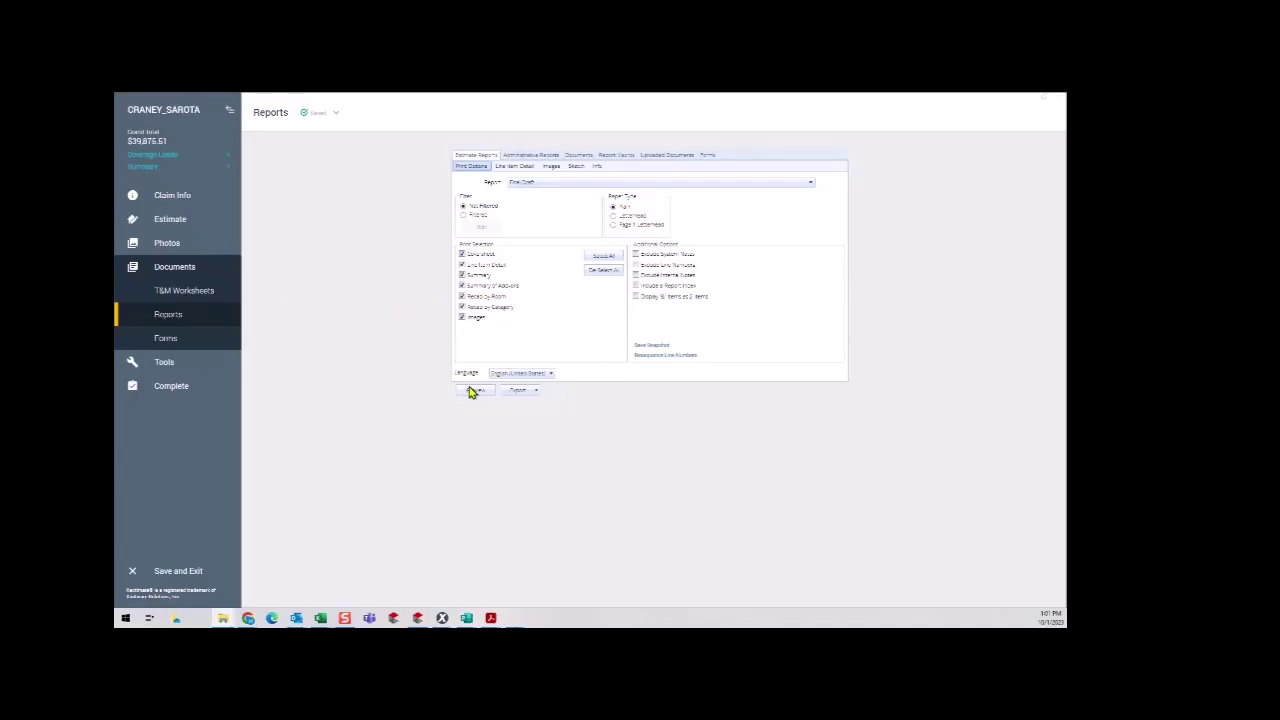
Save and exit the estimate, confirming the changes are saved.
click(190, 573)
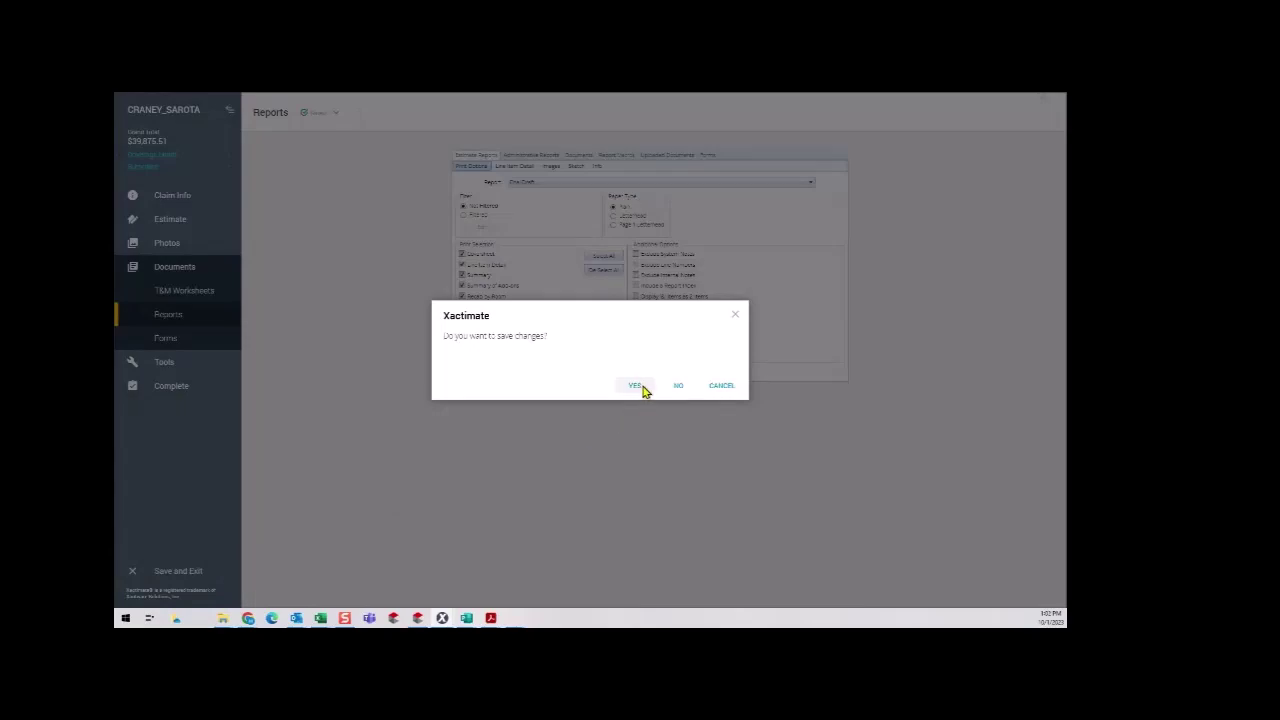
click(636, 386)
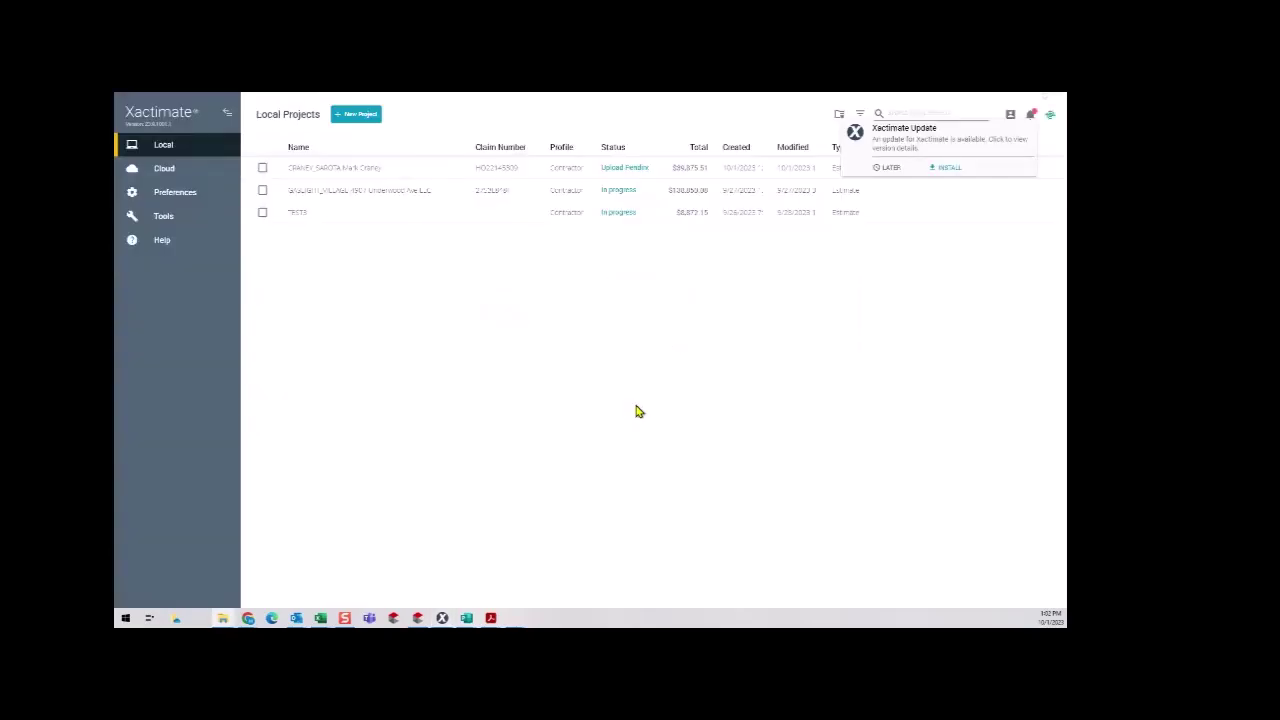